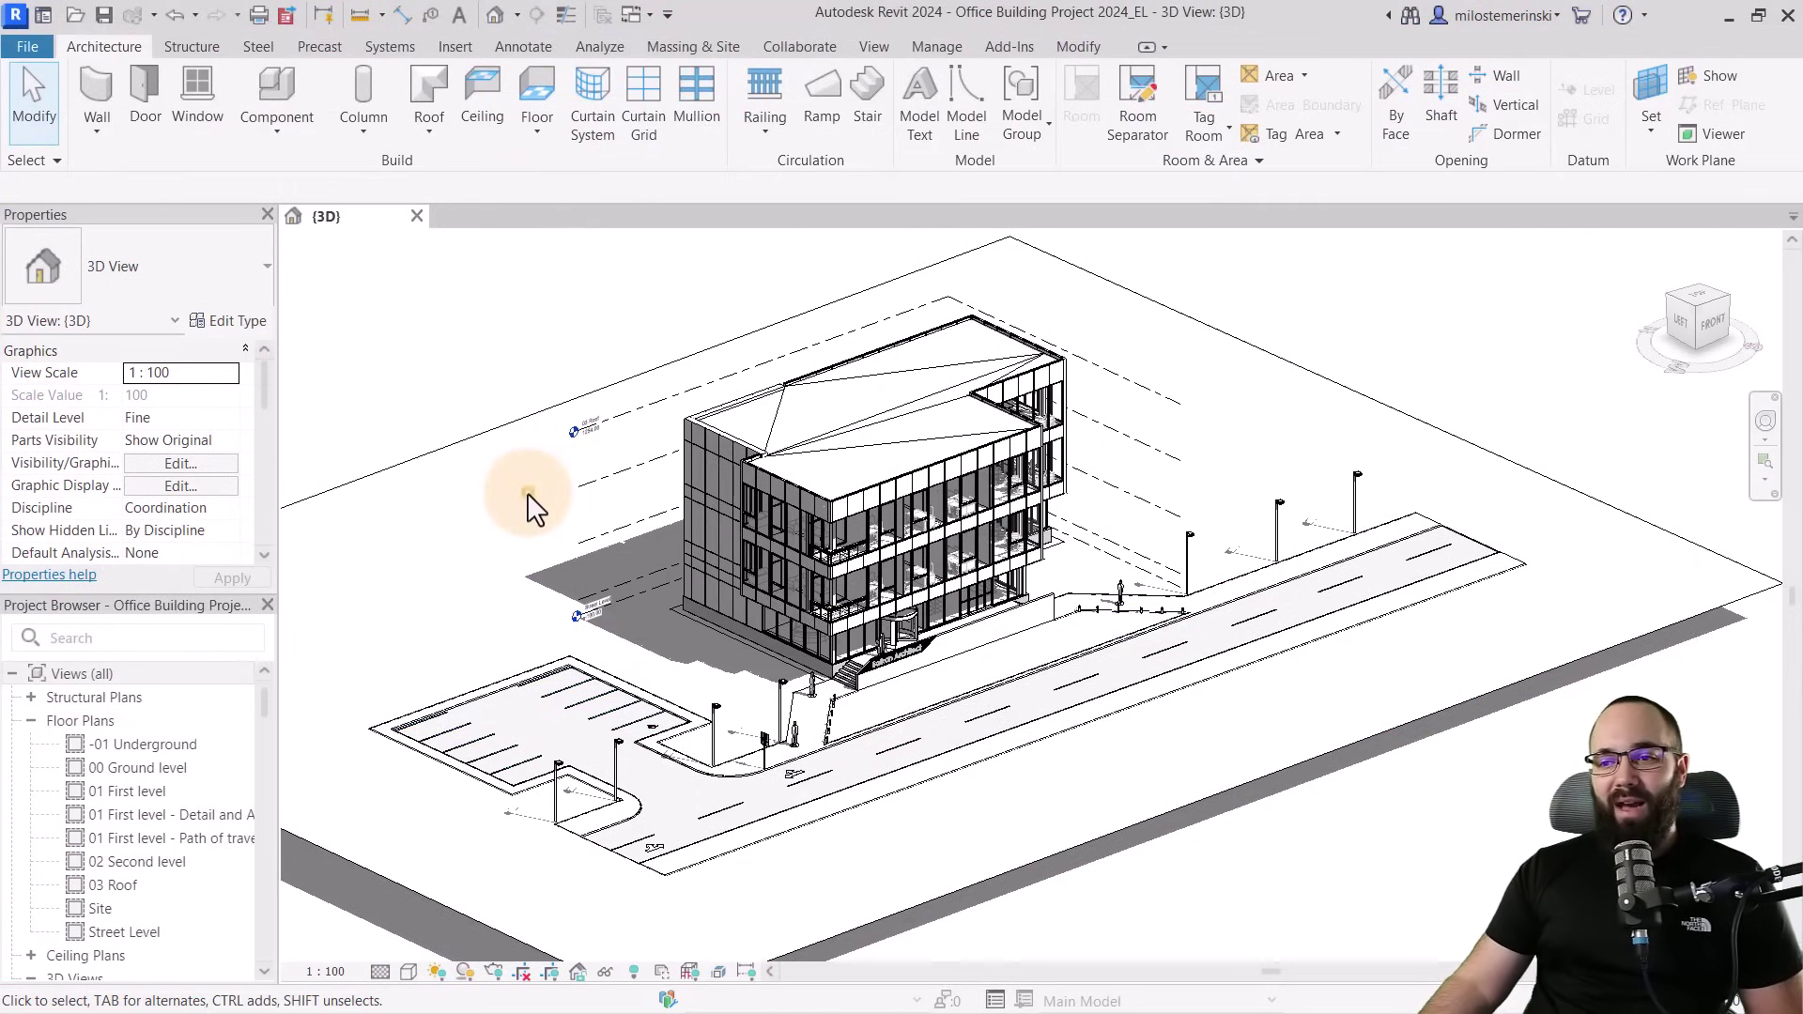
# Enable Section Box in the 3D view's Extents so it encloses the entire building and site
pyautogui.moveTo(529, 508)
pyautogui.mouseDown(button='middle')
pyautogui.moveTo(495, 532)
pyautogui.moveTo(402, 511)
pyautogui.moveTo(398, 547)
pyautogui.moveTo(366, 535)
pyautogui.moveTo(376, 594)
pyautogui.moveTo(406, 560)
pyautogui.mouseUp(button='middle')
pyautogui.scroll(3, 400, 517)
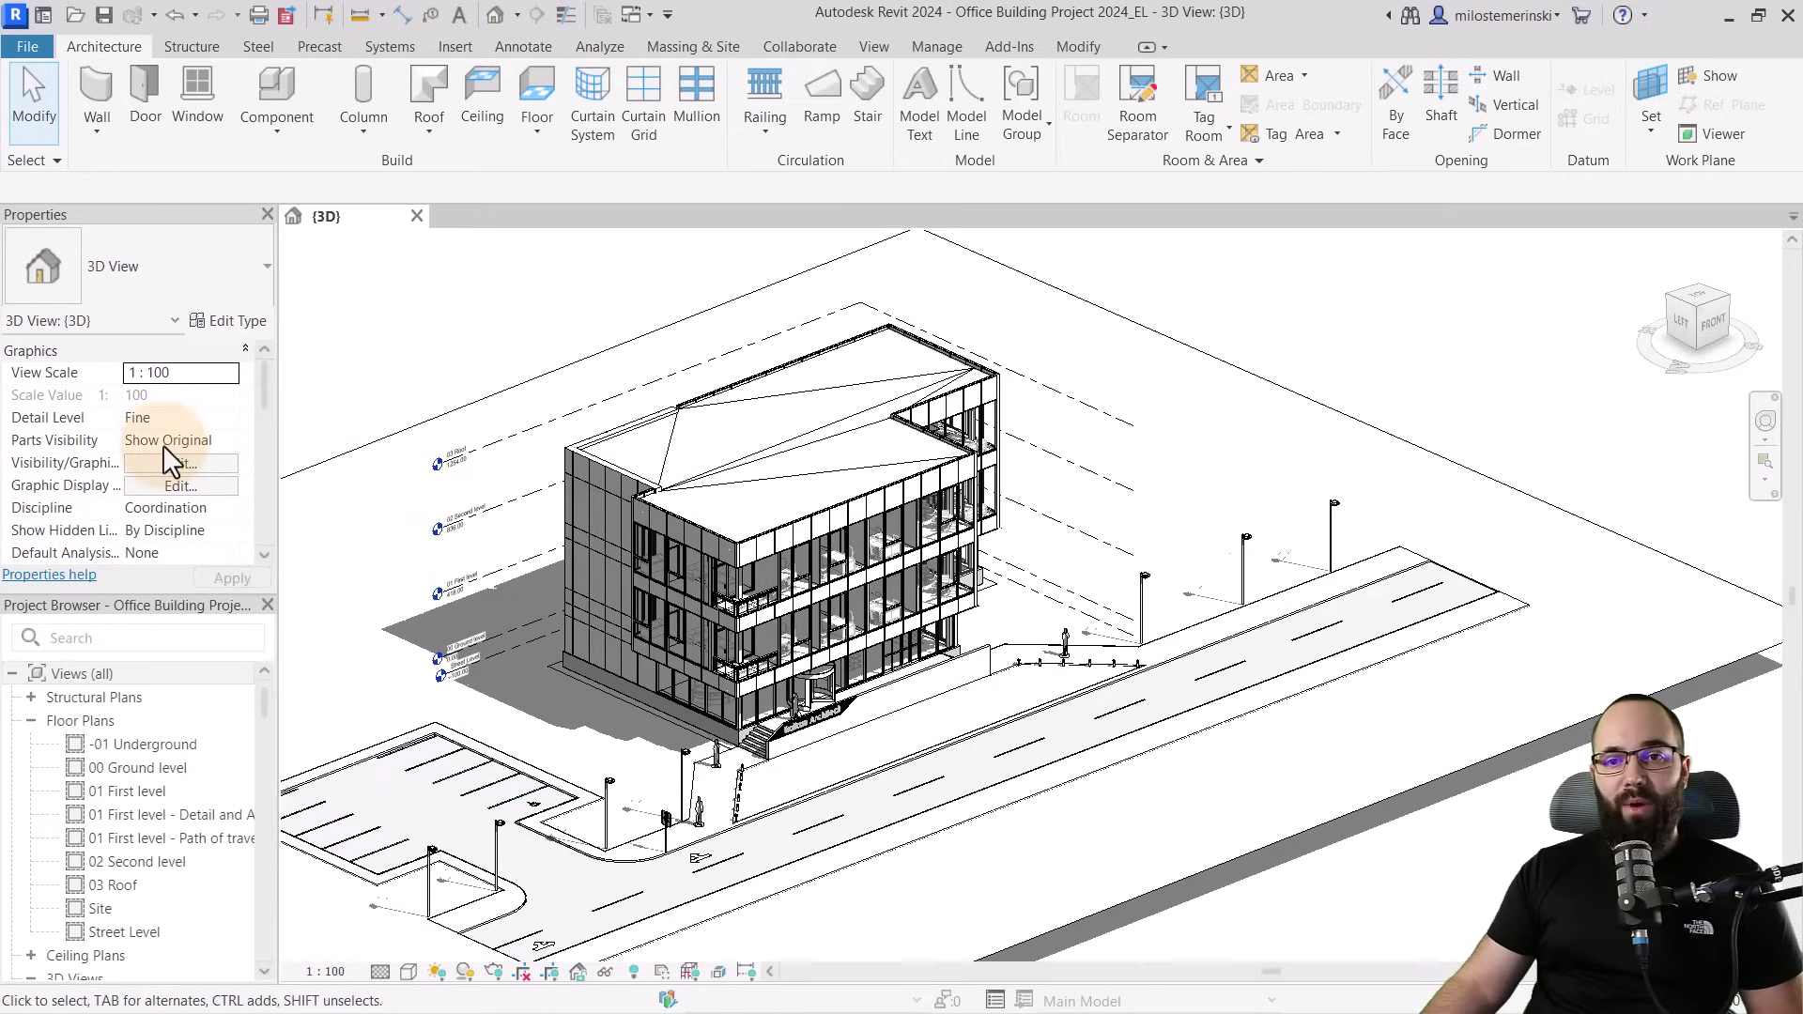
pyautogui.scroll(-4, 162, 447)
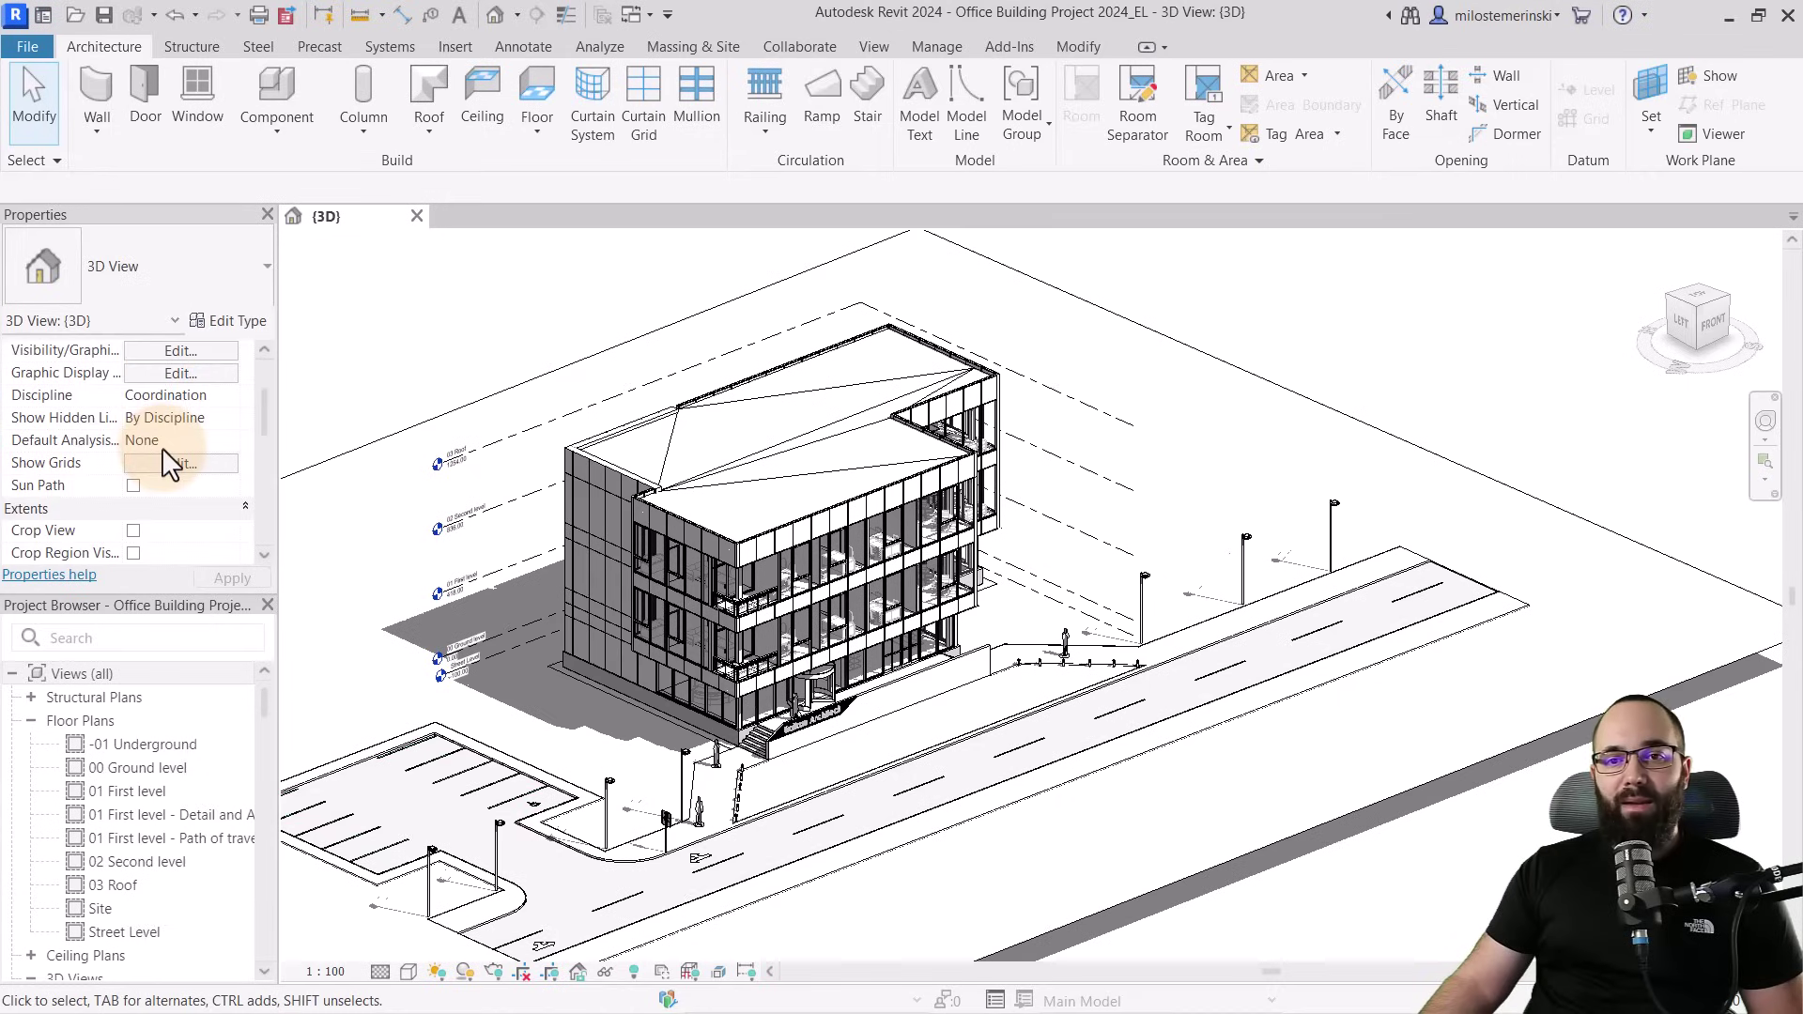
pyautogui.scroll(1, 161, 462)
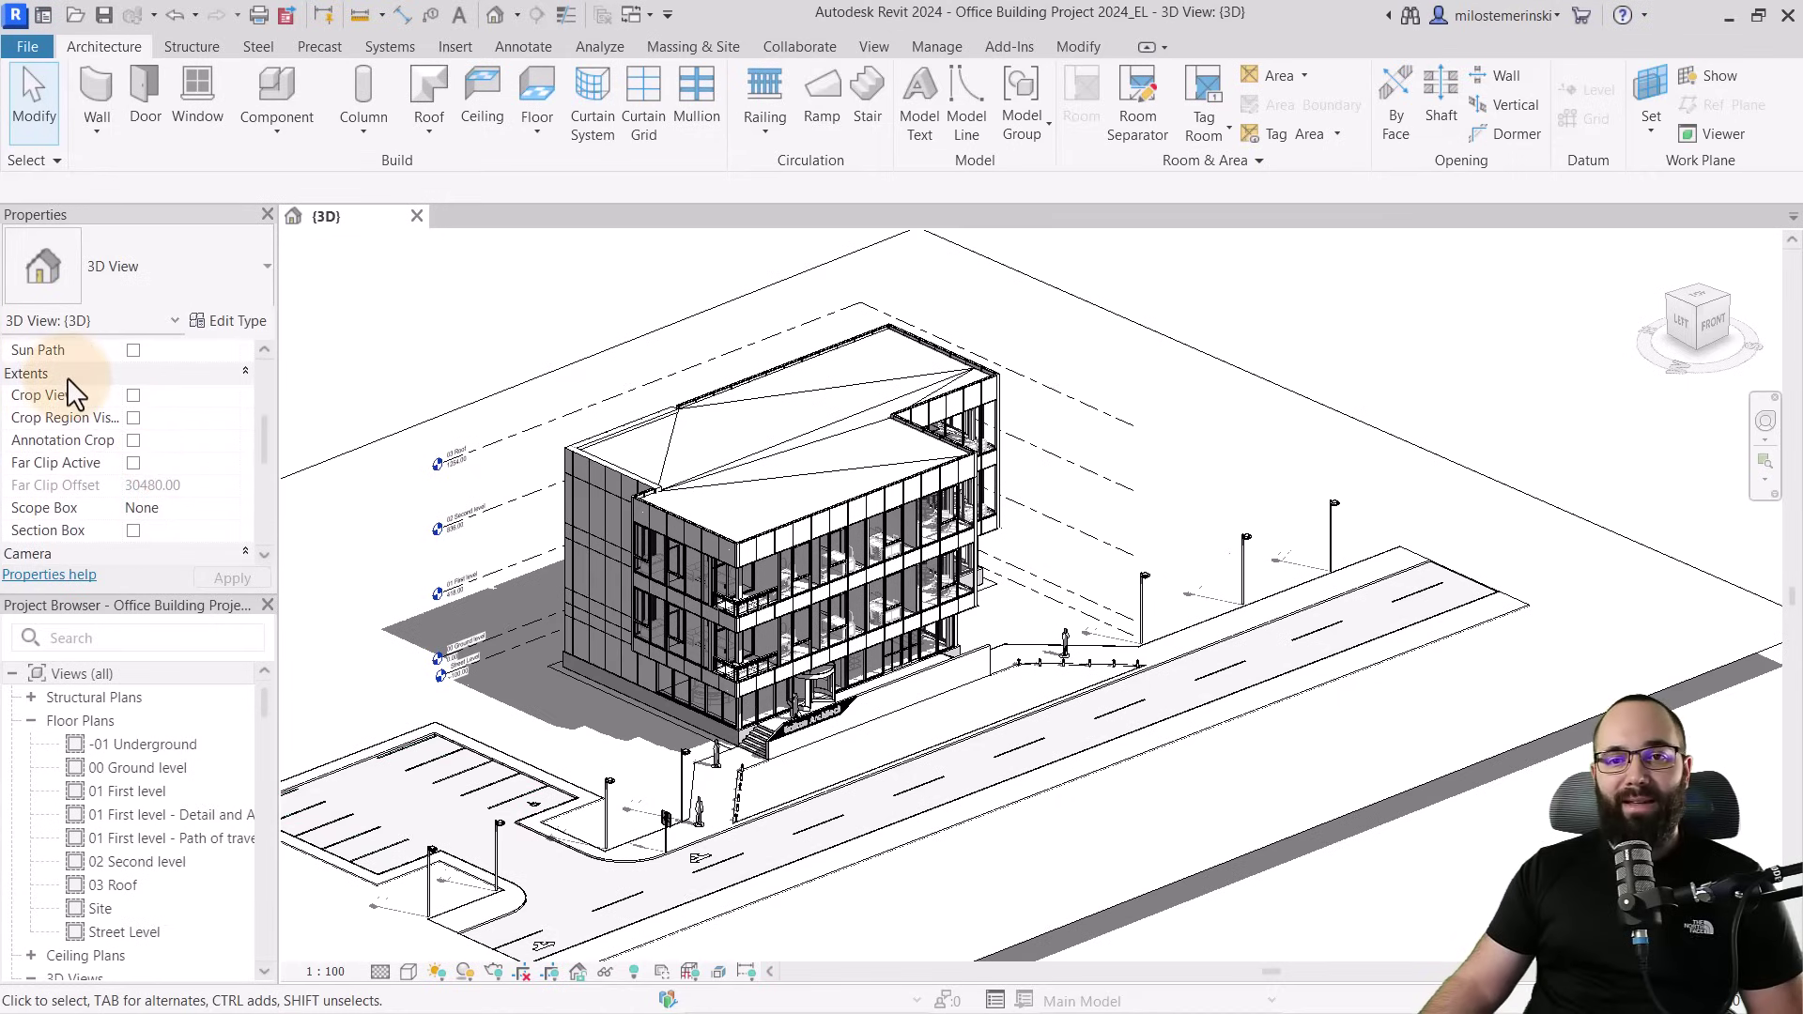
pyautogui.click(133, 530)
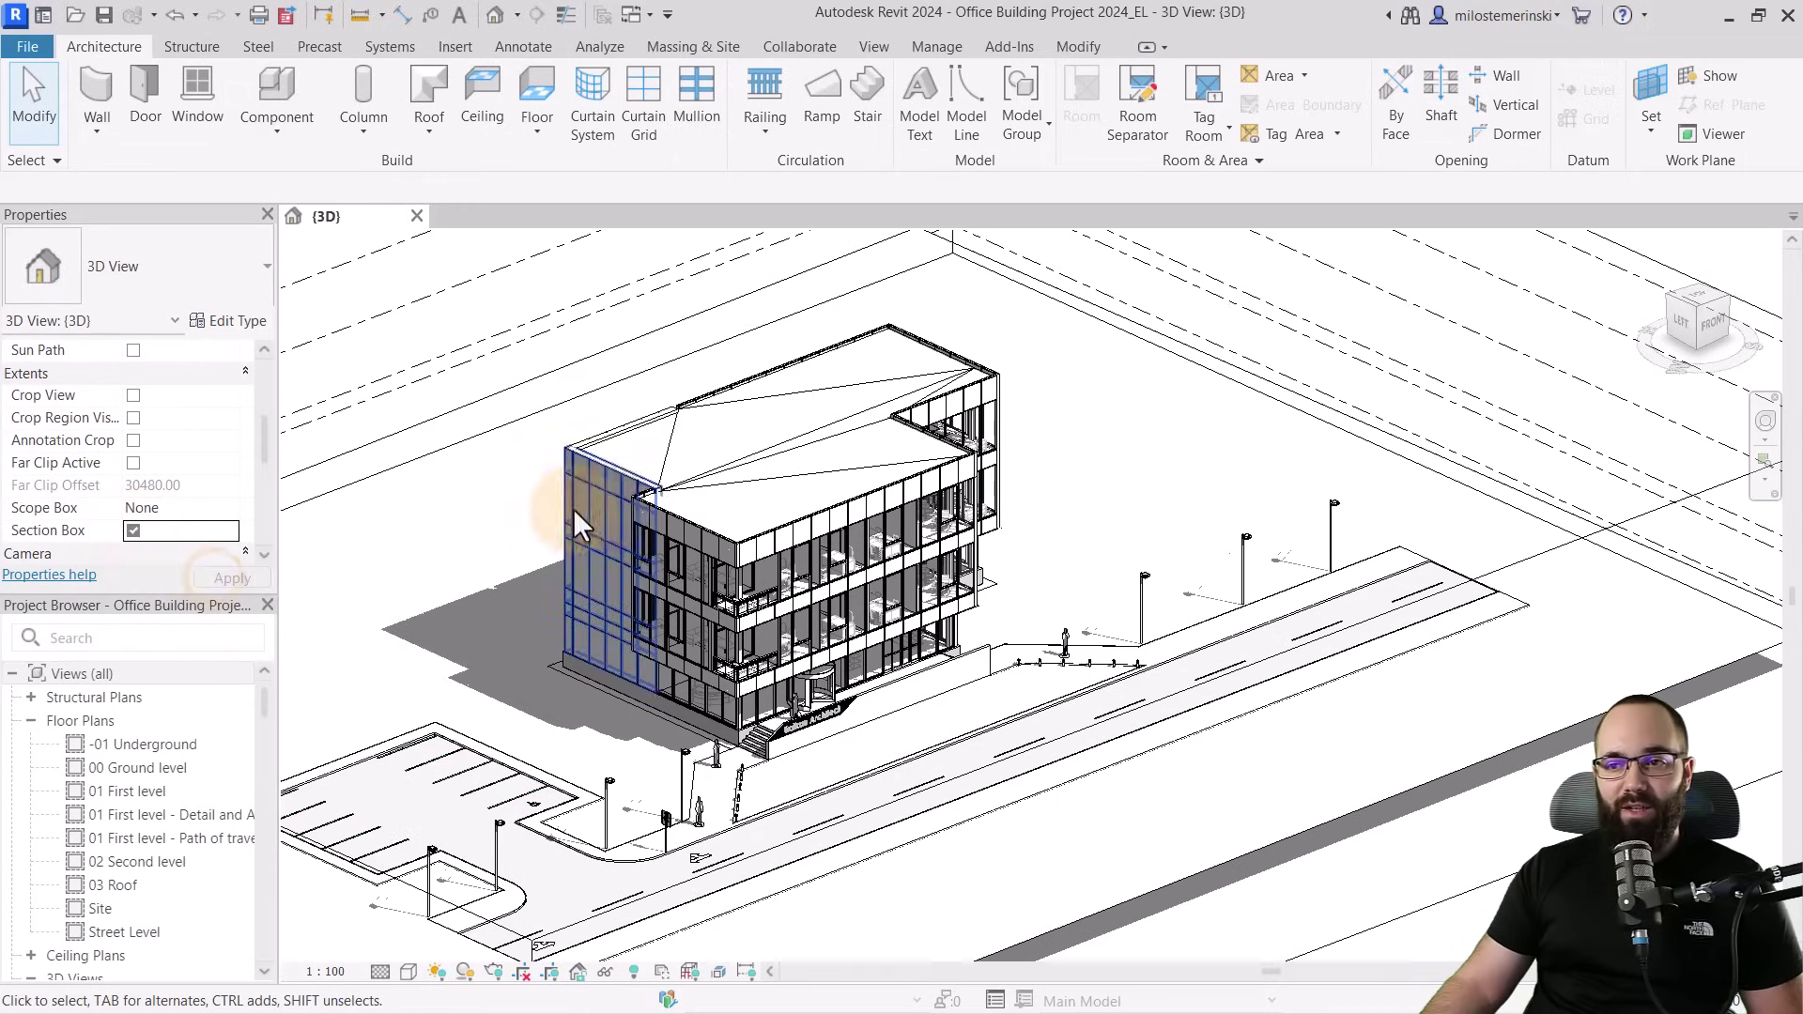
pyautogui.scroll(-5, 526, 516)
pyautogui.moveTo(504, 523); pyautogui.dragTo(531, 606, button='middle')
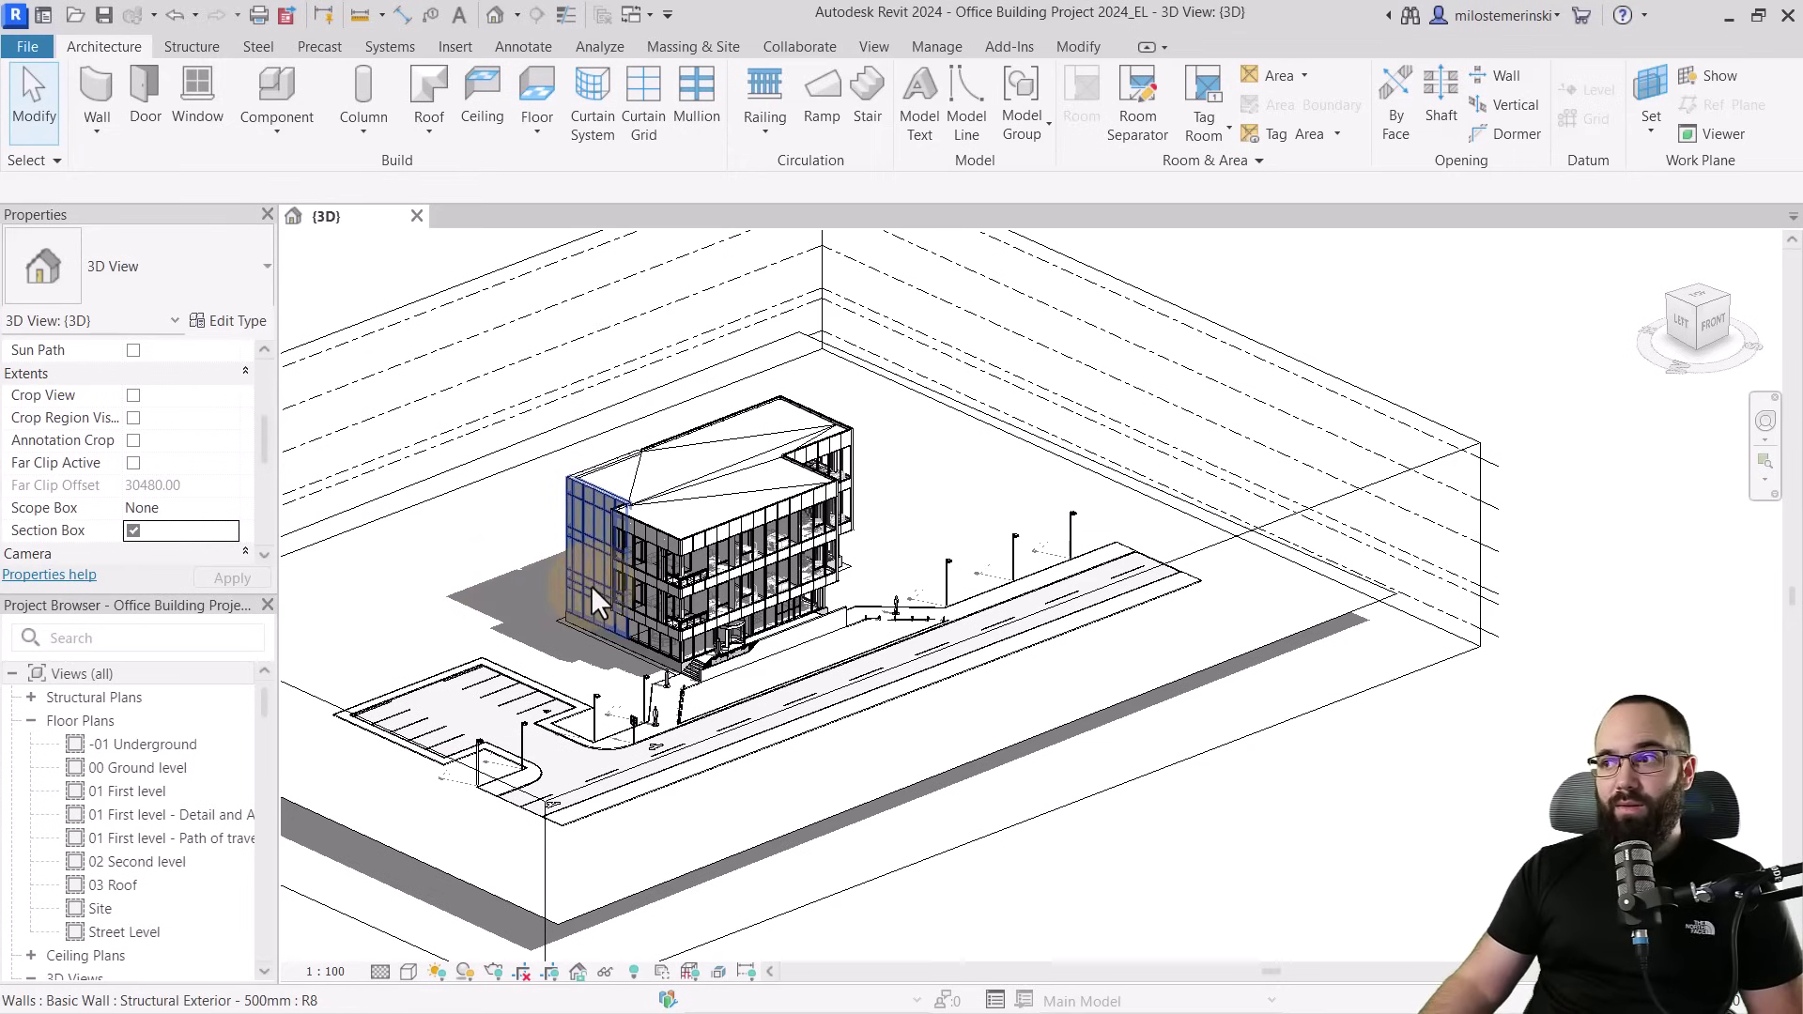
# Orient the 3D view to Floor Plan: -01 Underground, then return to an isometric corner view
pyautogui.rightClick(1702, 310)
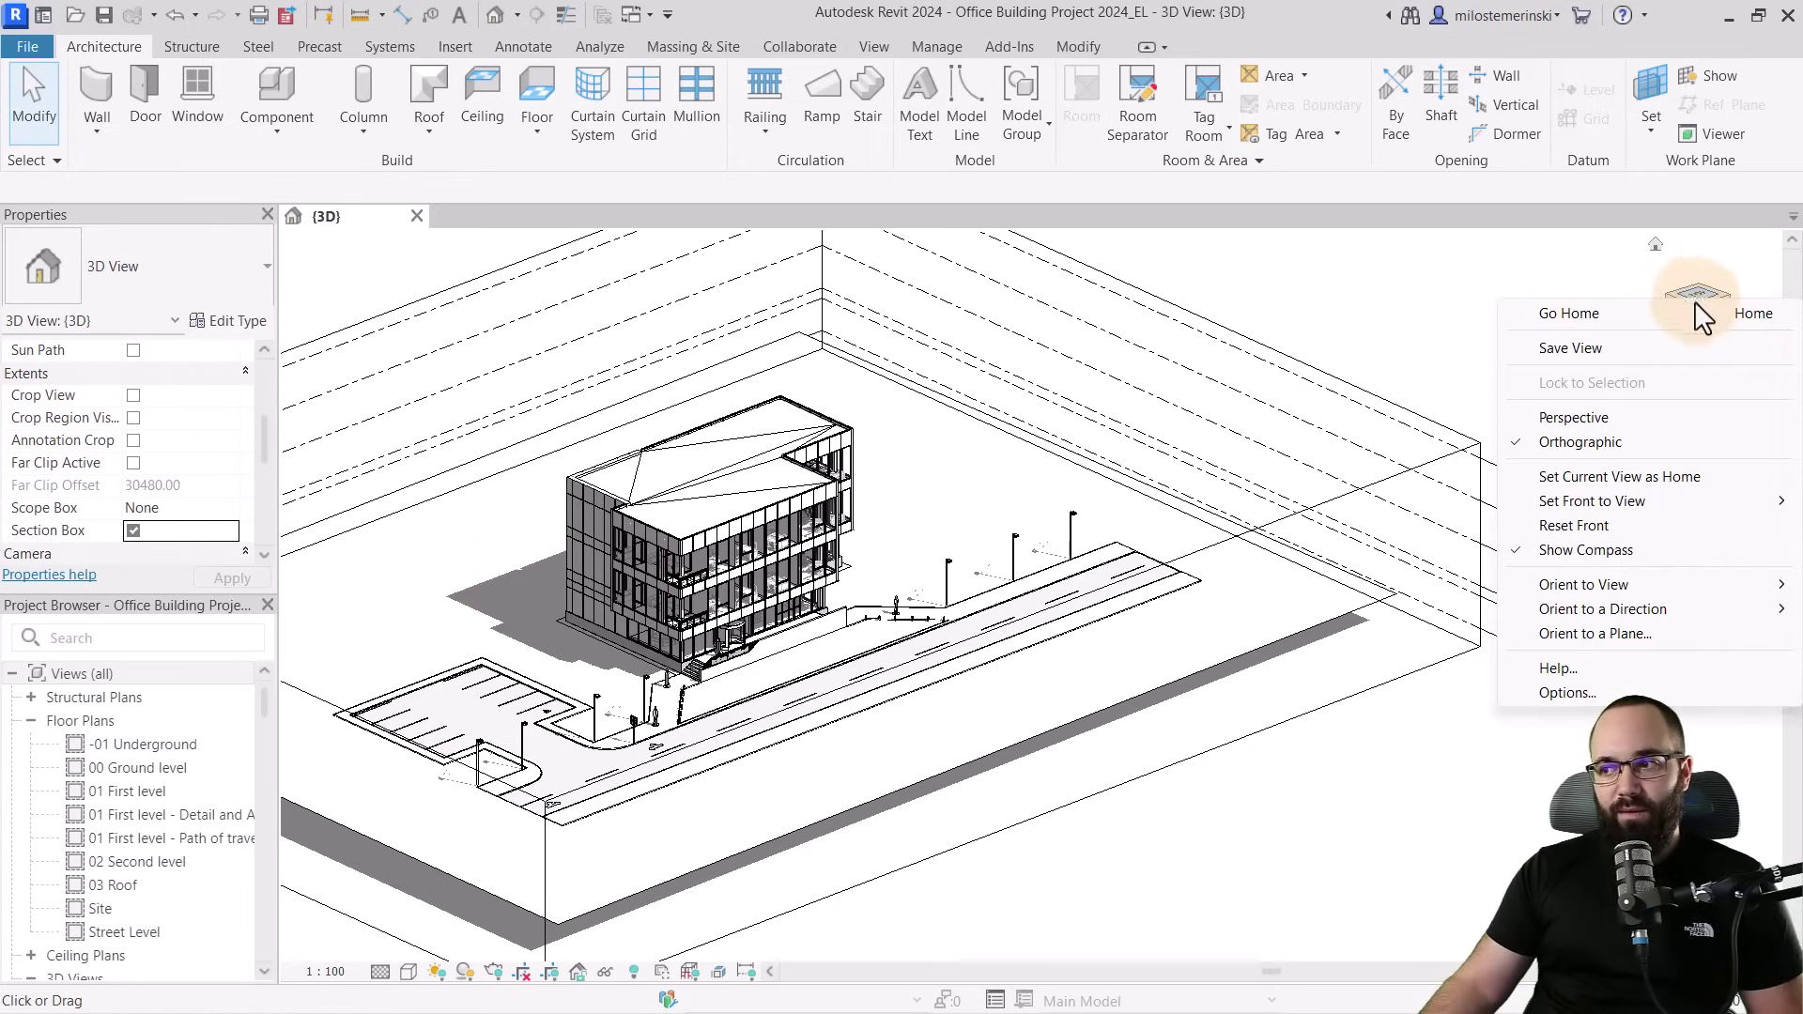
pyautogui.moveTo(1563, 582)
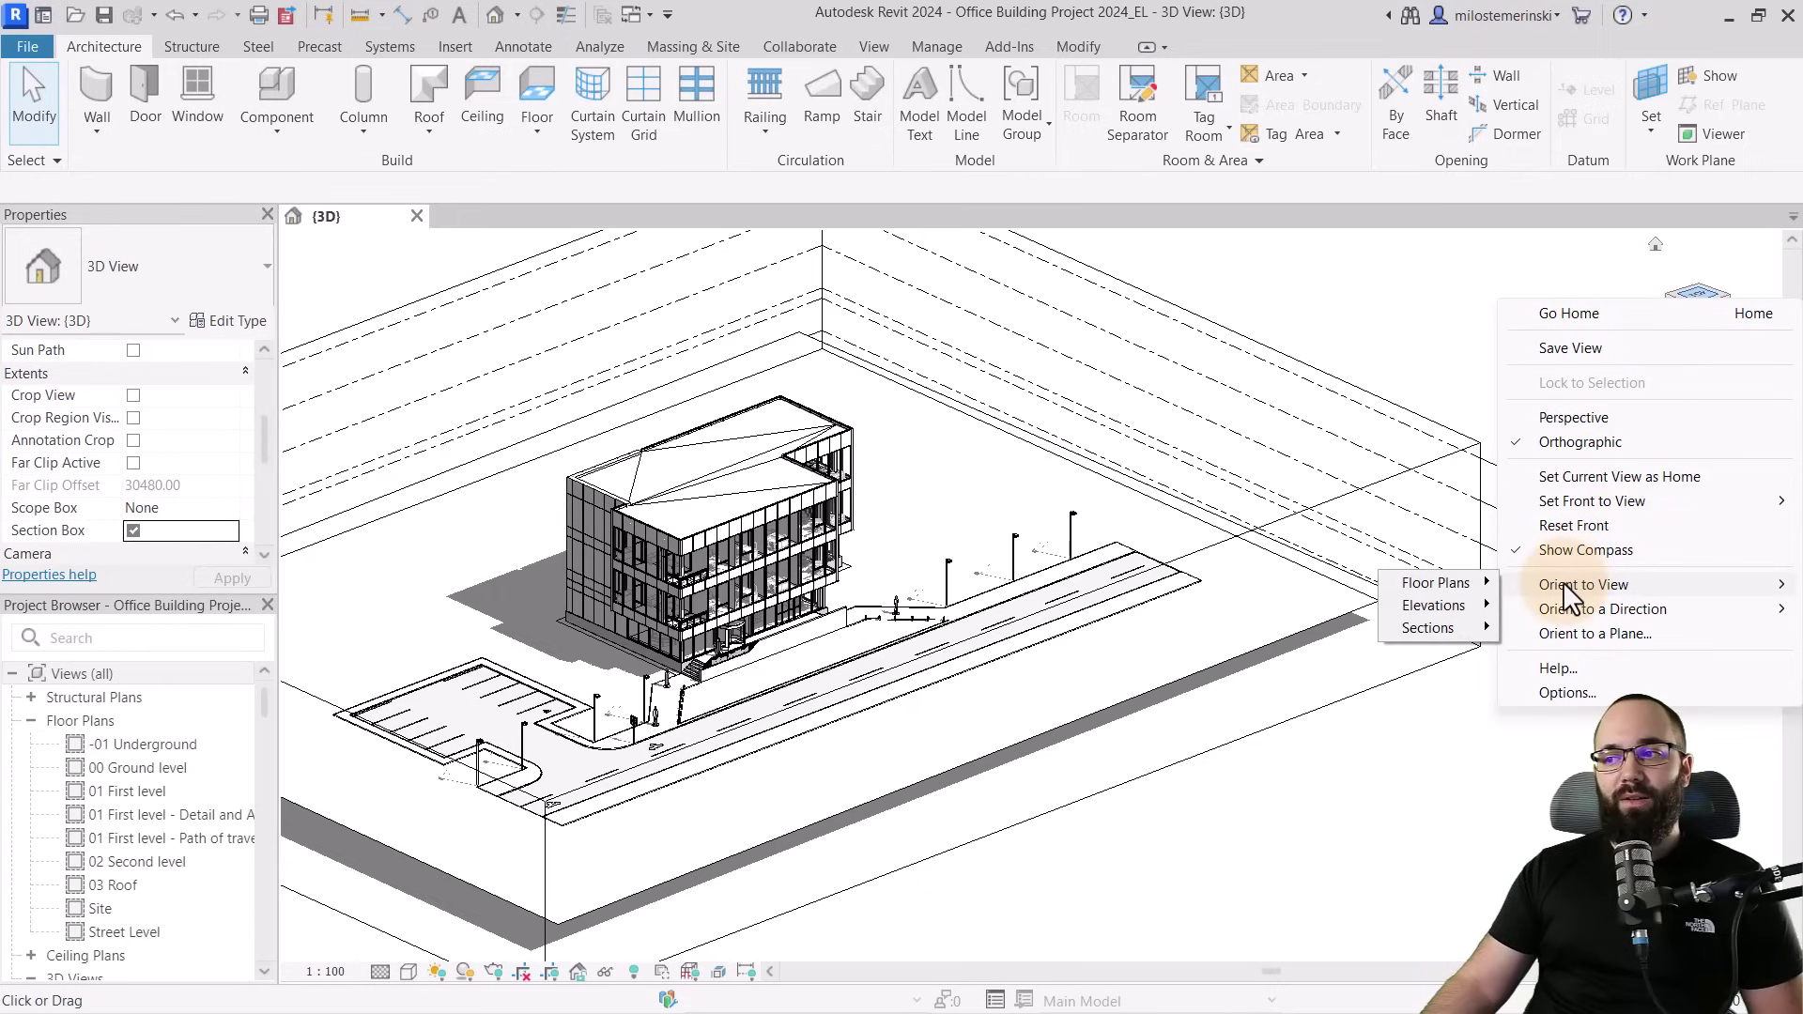
pyautogui.moveTo(1466, 582)
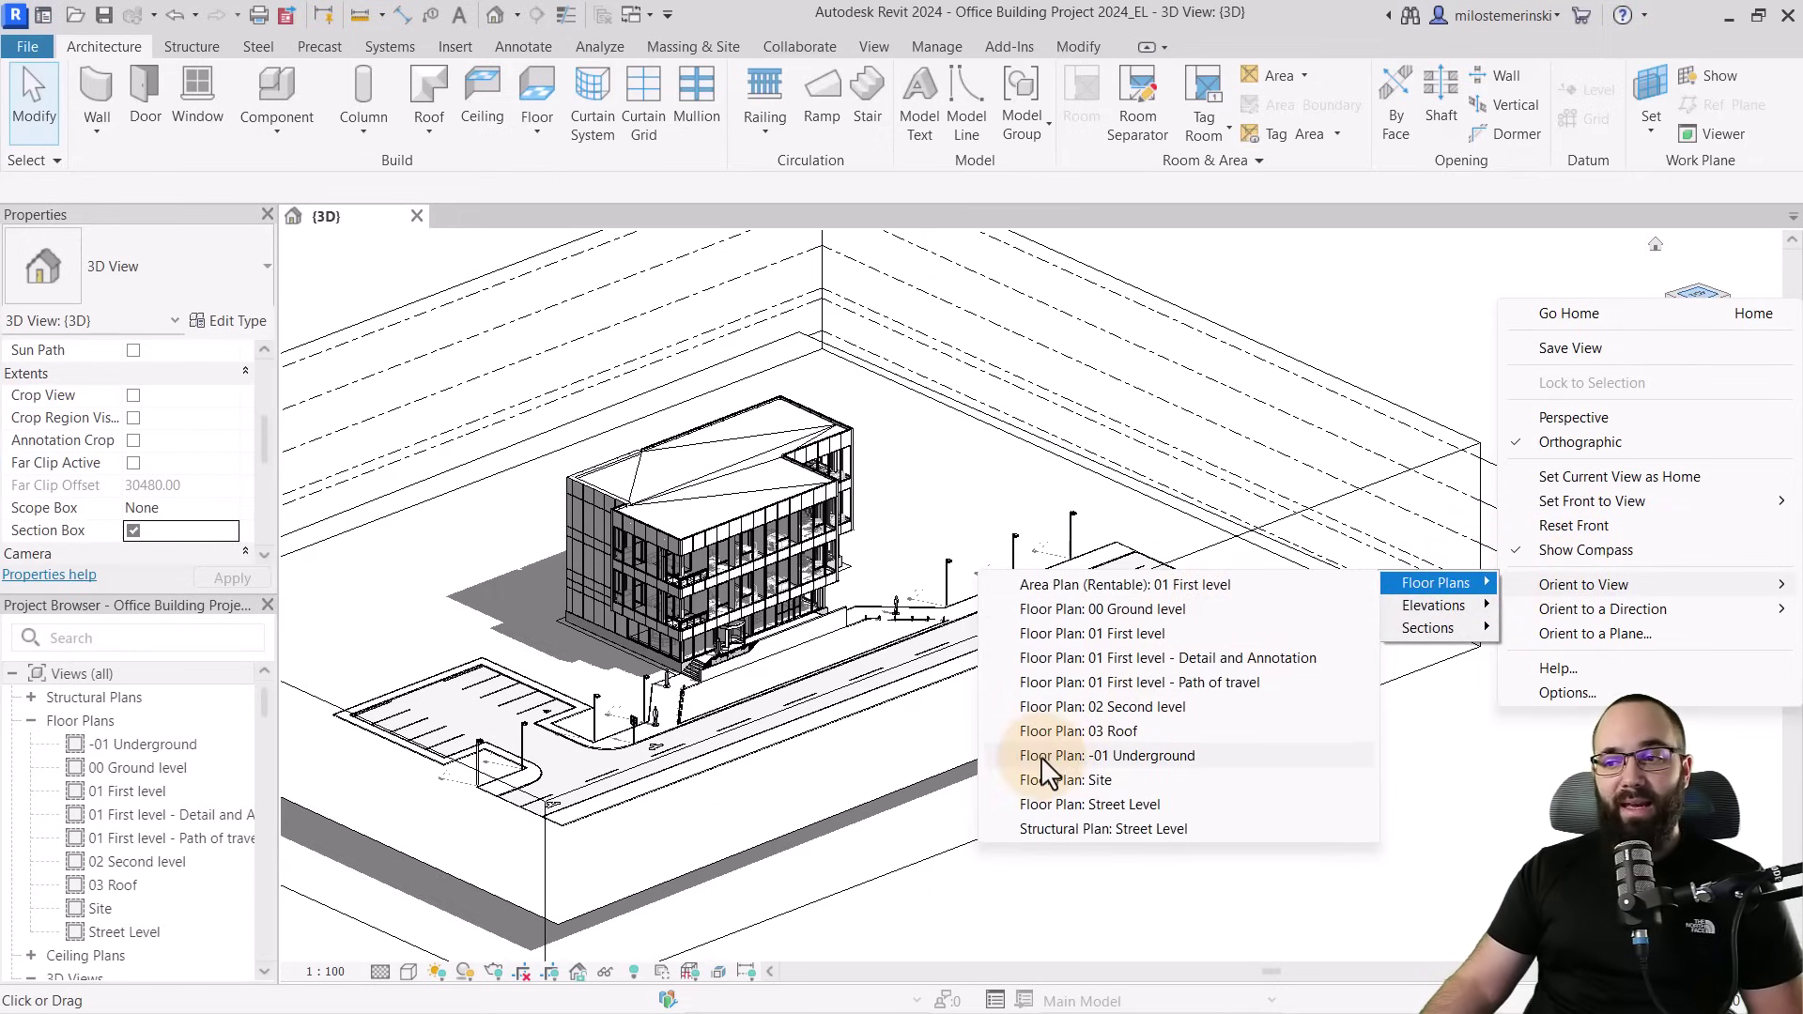
pyautogui.click(1066, 757)
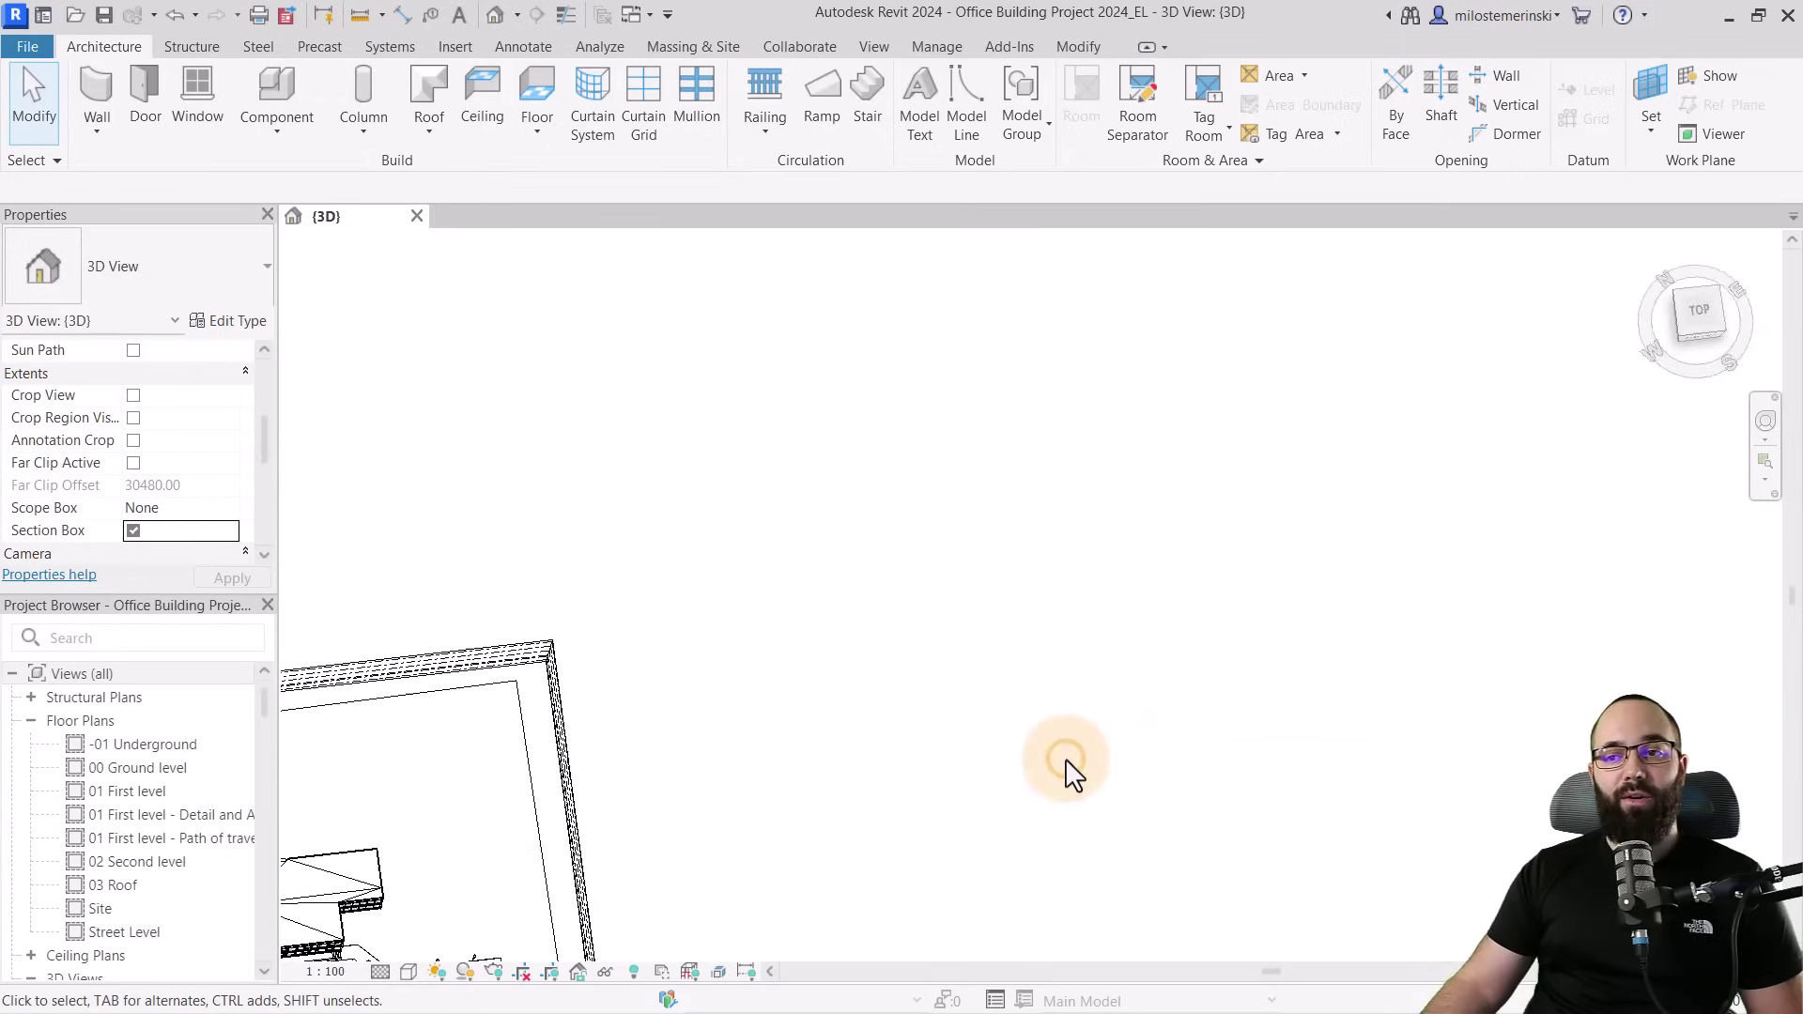
pyautogui.scroll(4, 1089, 615)
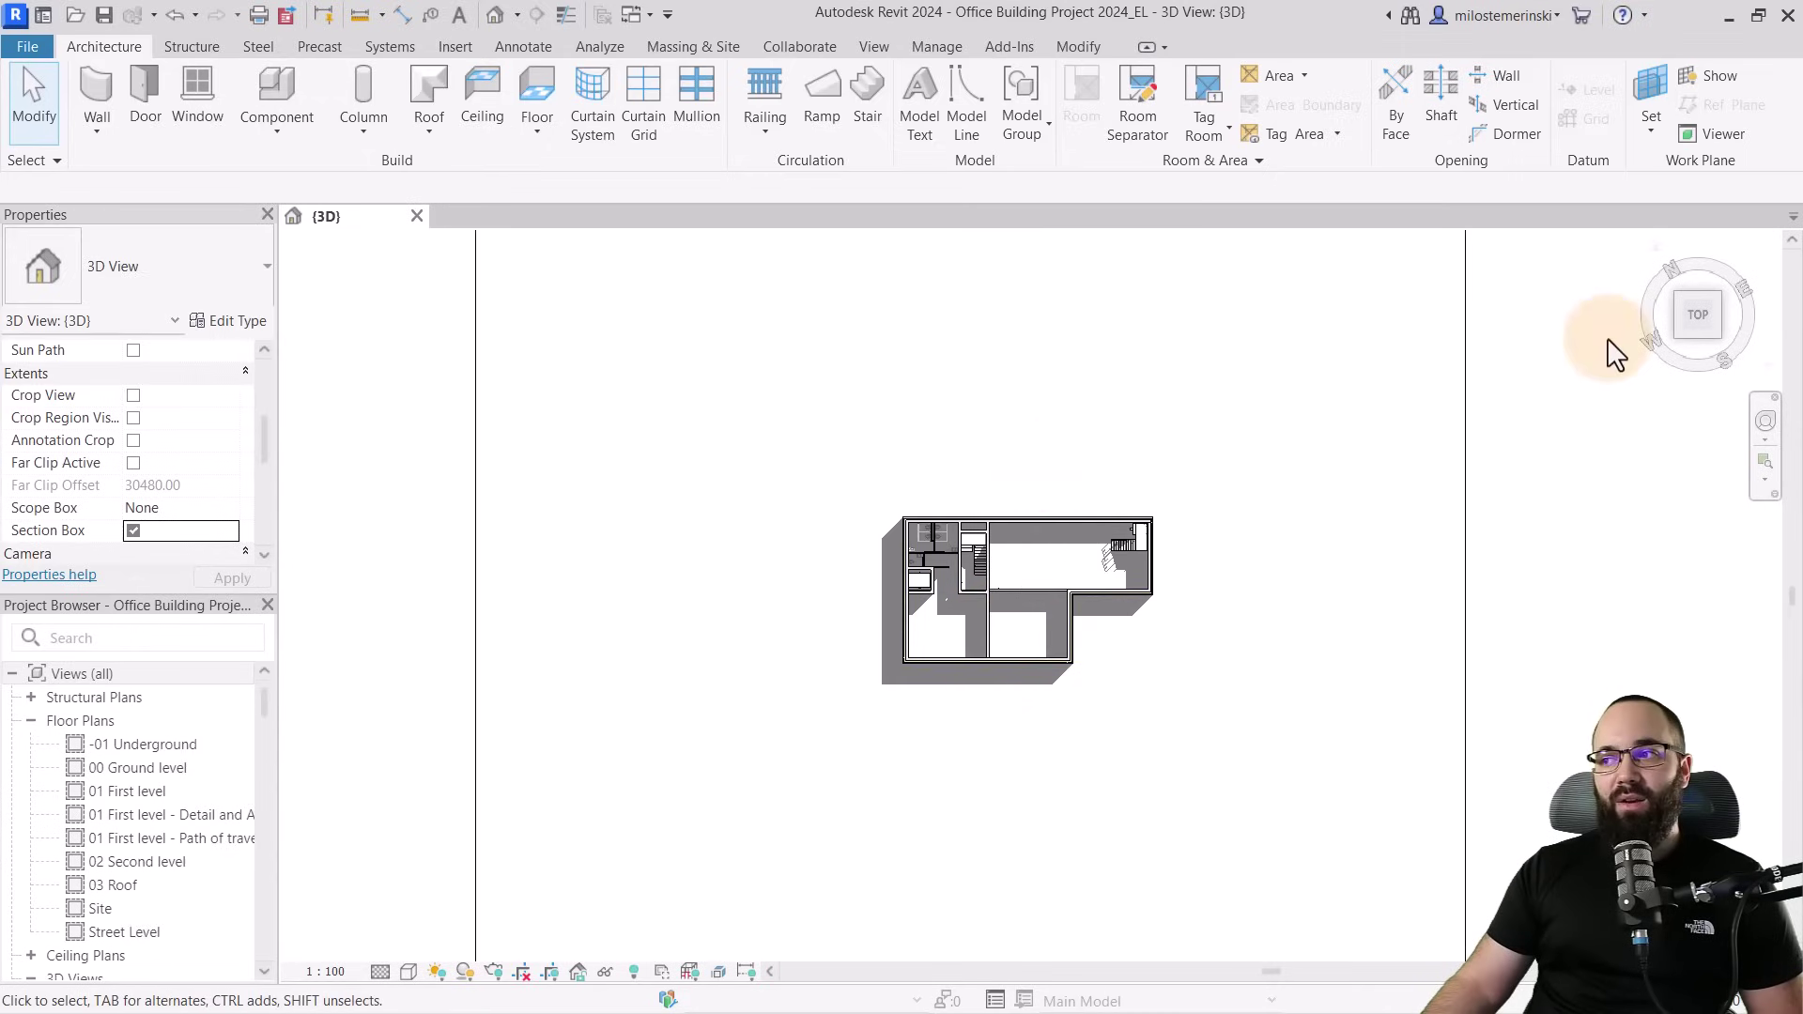
pyautogui.click(1678, 338)
pyautogui.scroll(2, 1080, 610)
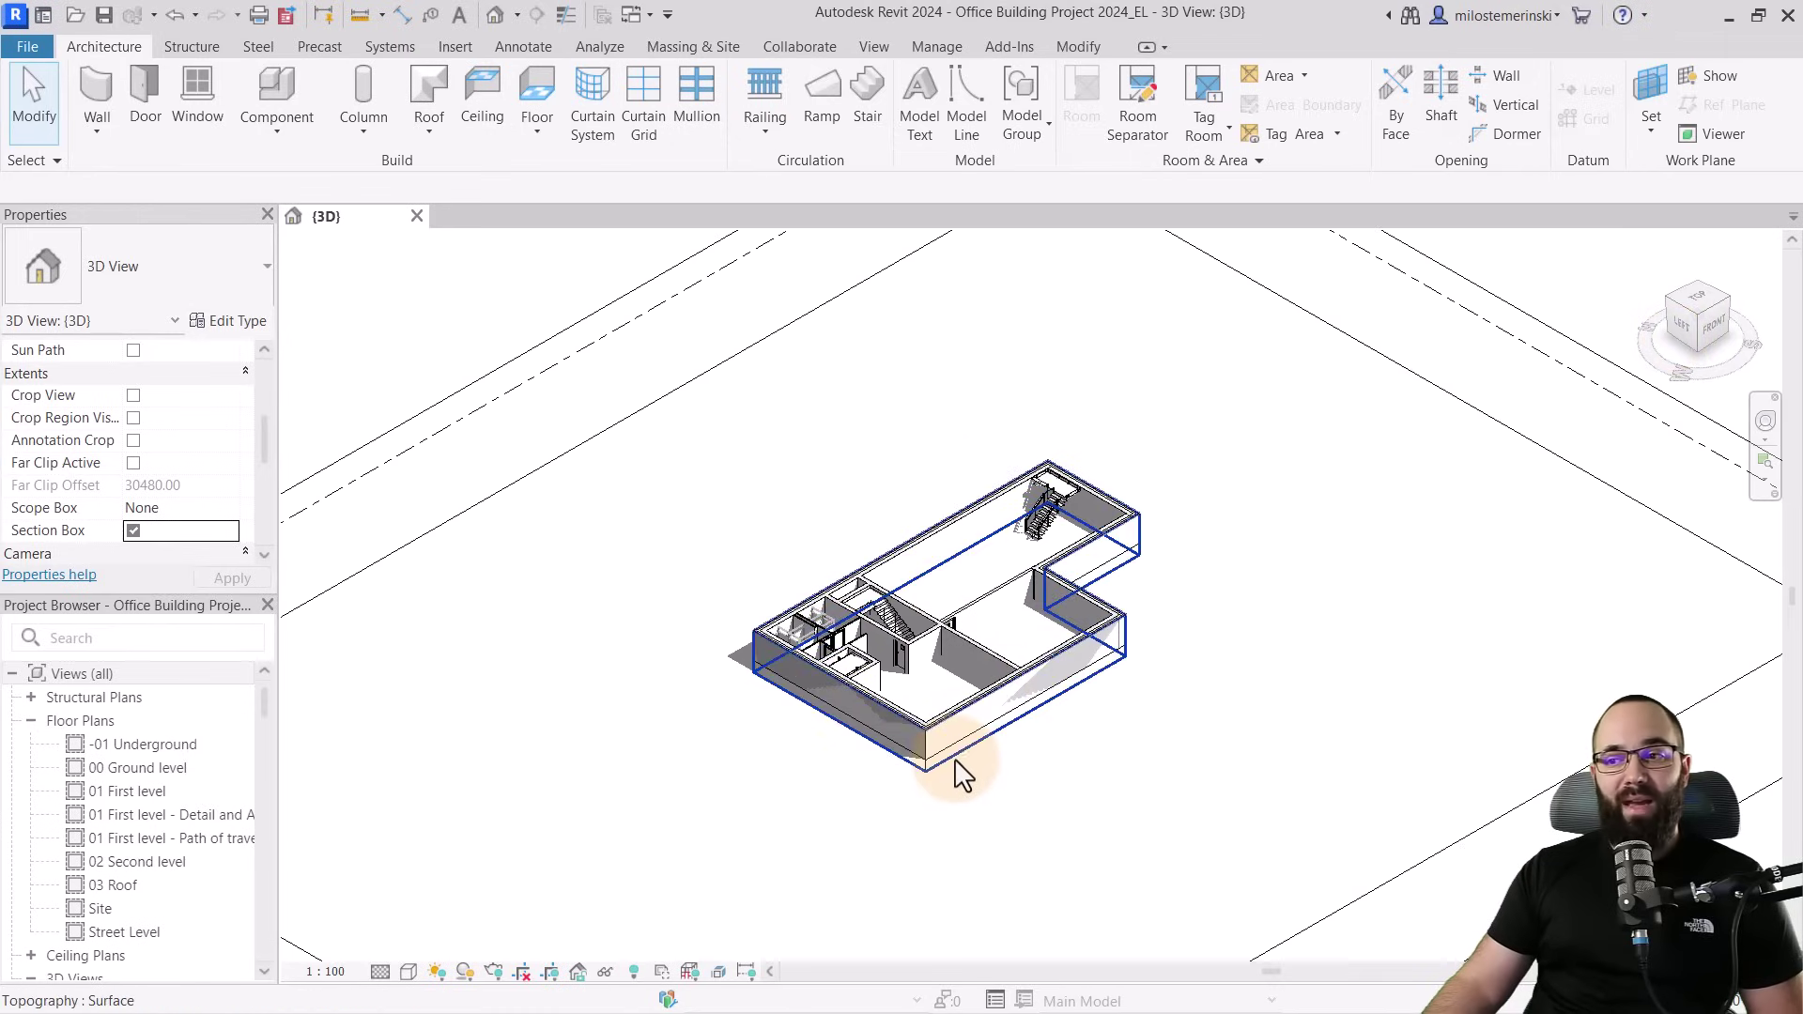
# Drag the section box faces inward from all four sides toward the basement
pyautogui.scroll(-3, 939, 583)
pyautogui.click(500, 768)
pyautogui.click(509, 733)
pyautogui.moveTo(596, 819); pyautogui.dragTo(873, 663)
pyautogui.moveTo(1321, 697); pyautogui.dragTo(1123, 583)
pyautogui.moveTo(1159, 374); pyautogui.dragTo(998, 477)
pyautogui.moveTo(732, 453); pyautogui.dragTo(865, 523)
pyautogui.scroll(2, 963, 685)
pyautogui.scroll(5, 963, 686)
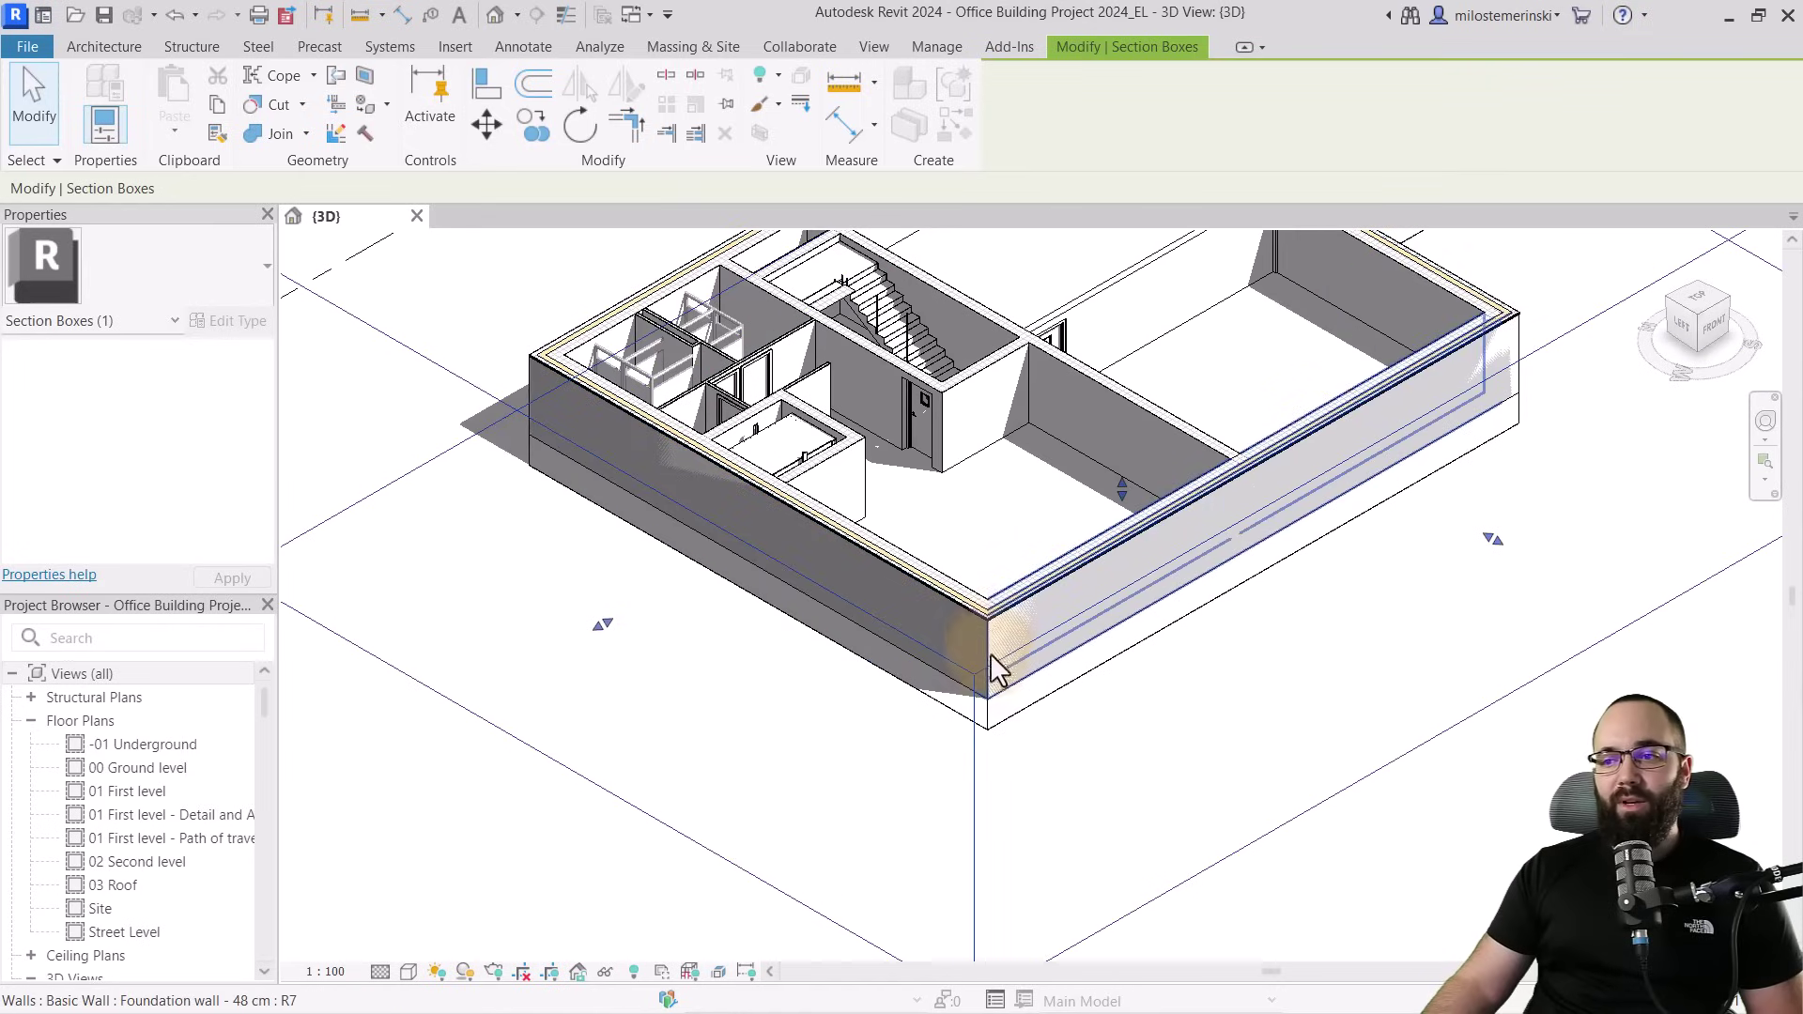
# Hide the topography around the basement in this view
pyautogui.click(997, 726)
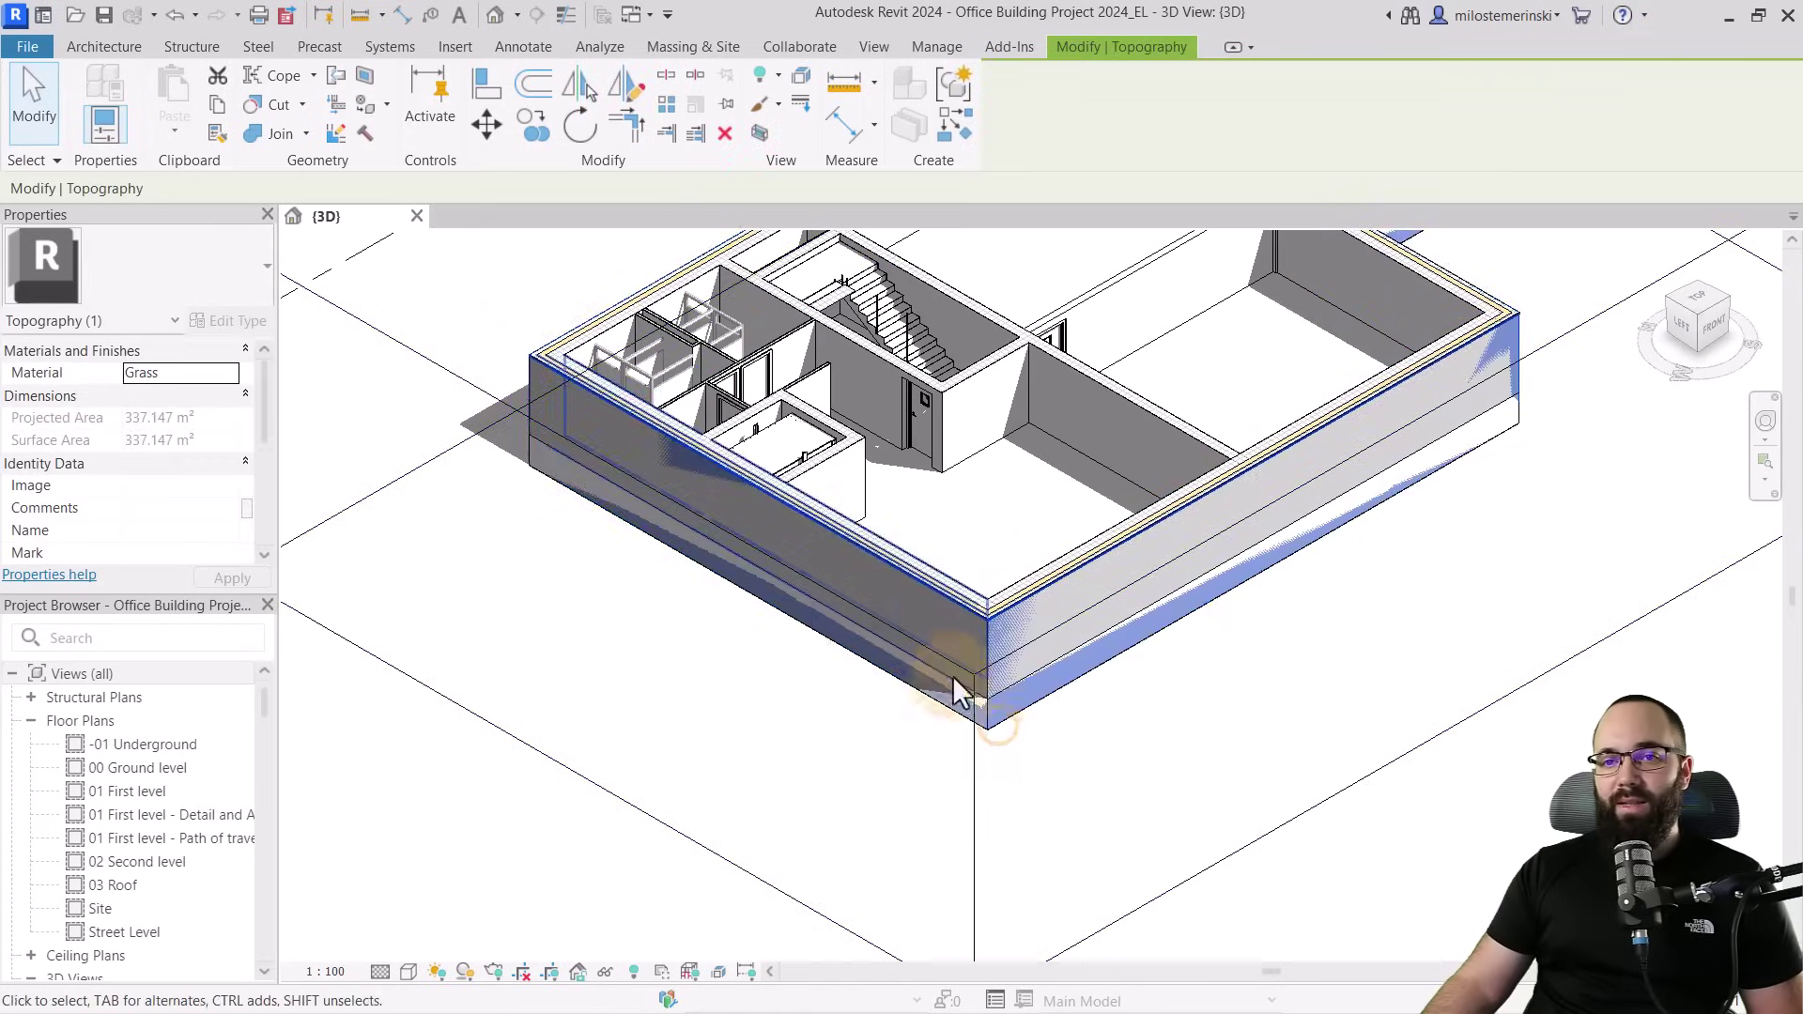
pyautogui.scroll(-3, 907, 645)
pyautogui.click(774, 77)
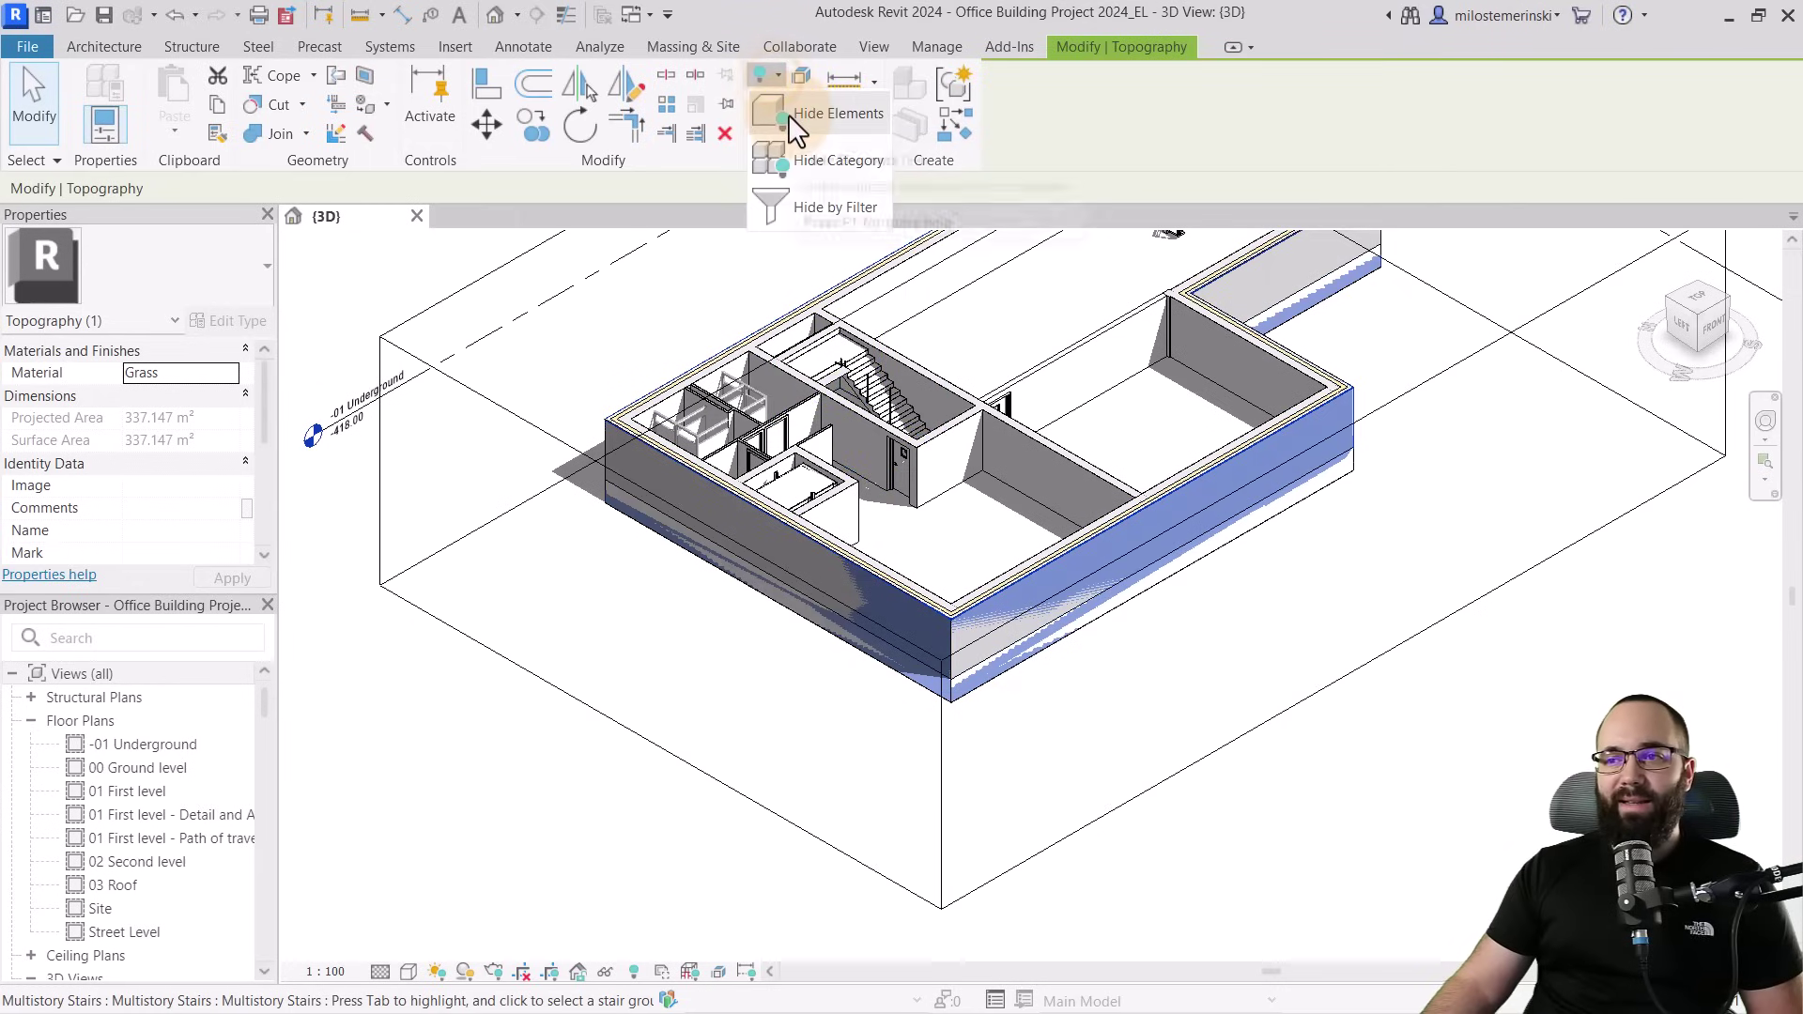
pyautogui.click(787, 114)
pyautogui.click(812, 730)
pyautogui.scroll(-3, 812, 731)
pyautogui.keyDown('shift'); pyautogui.moveTo(745, 793); pyautogui.dragTo(983, 820, button='middle'); pyautogui.keyUp('shift')
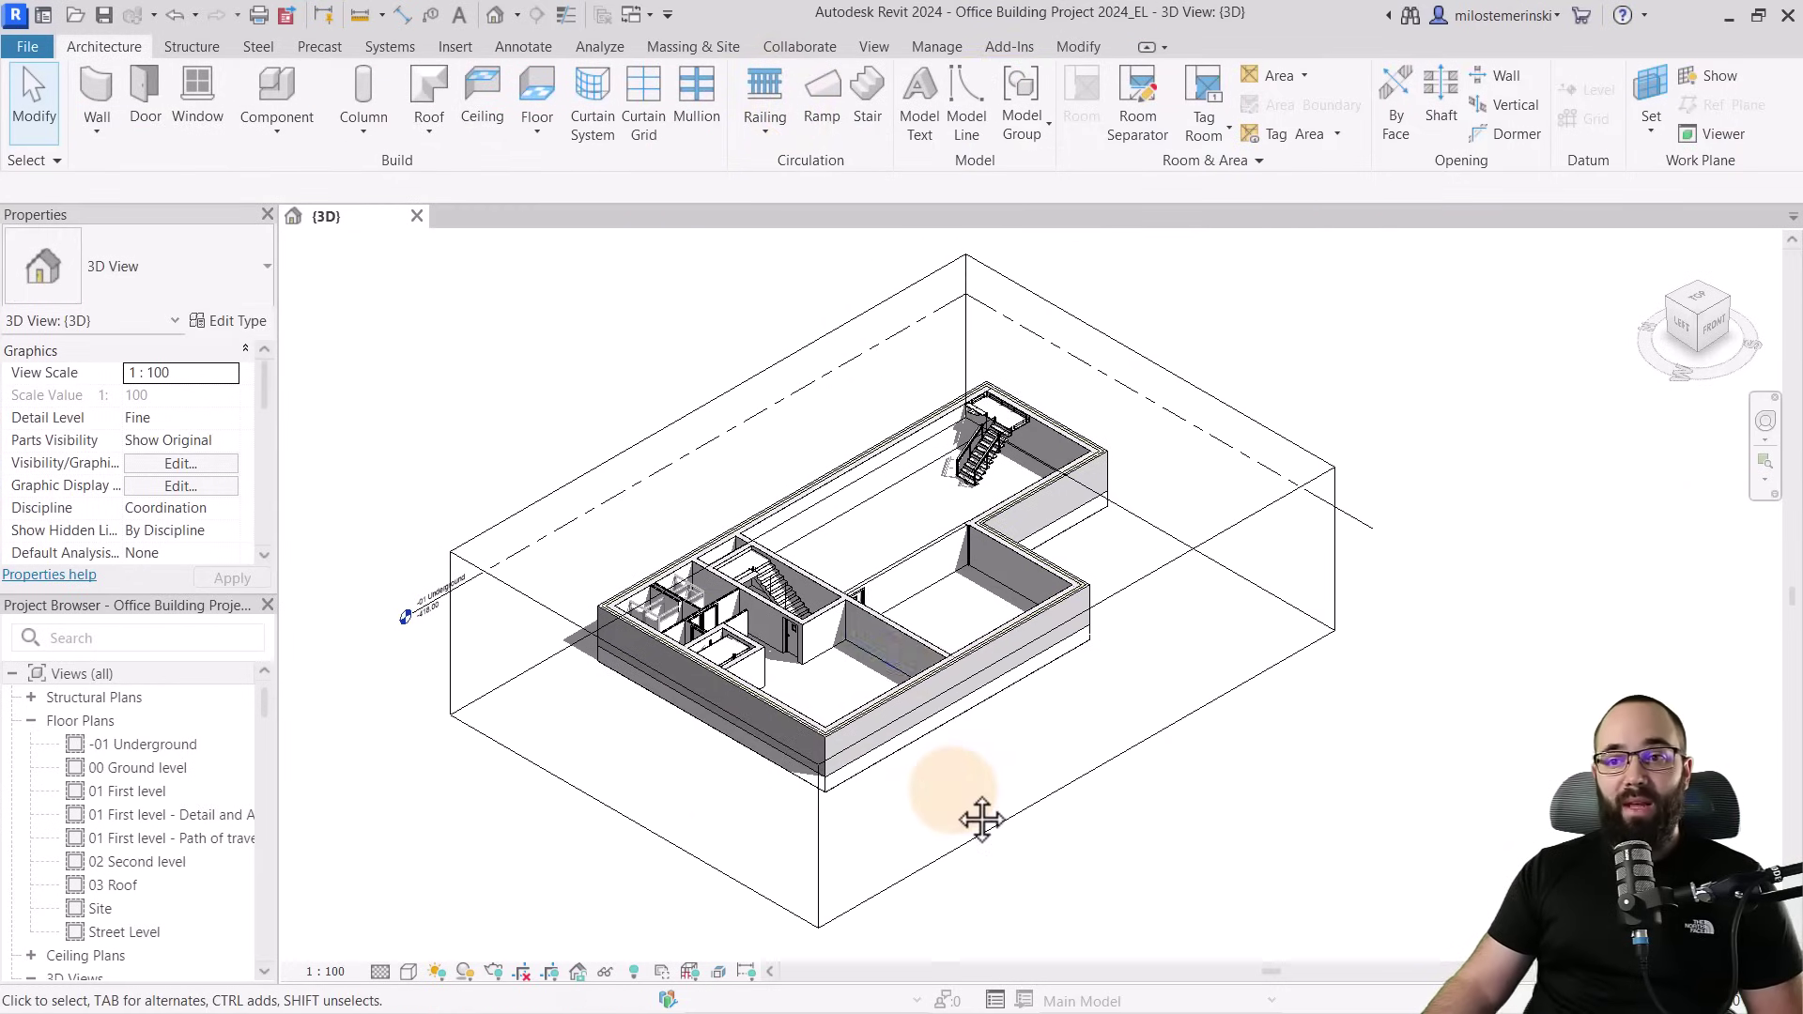
# Fine-tune the section box faces to cut away the shafts around the basement
pyautogui.click(585, 520)
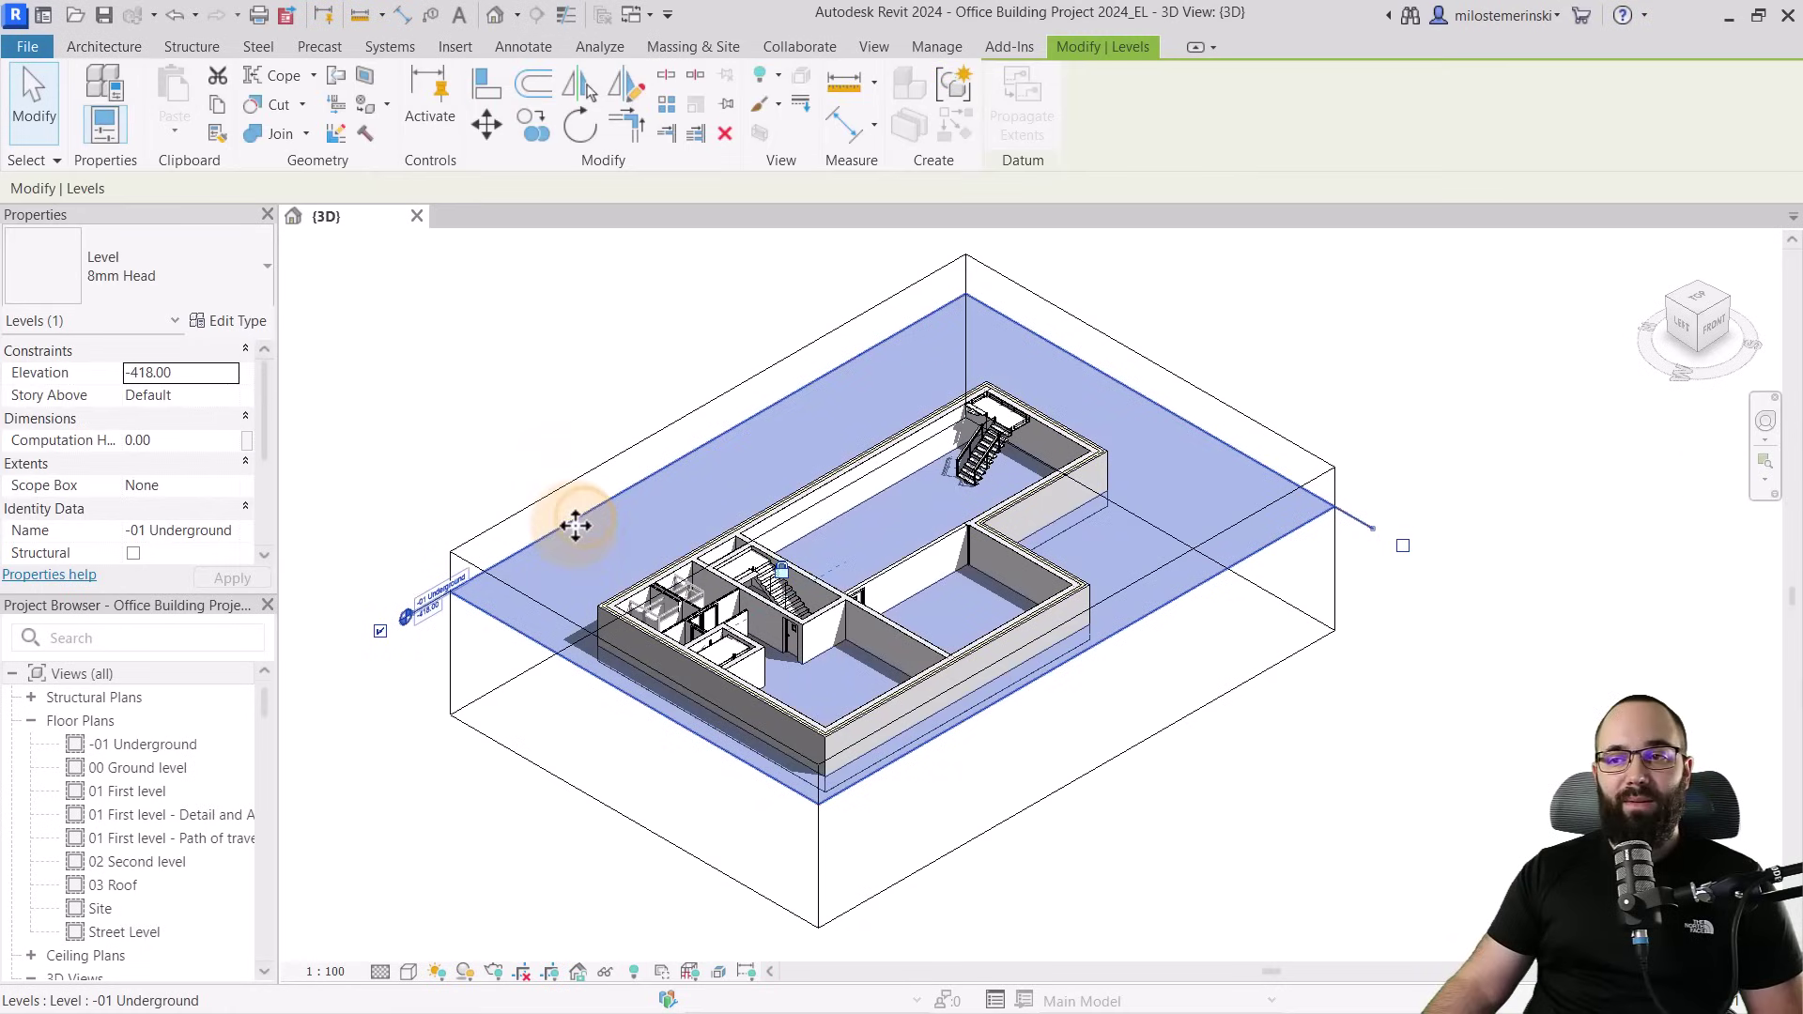
pyautogui.click(774, 77)
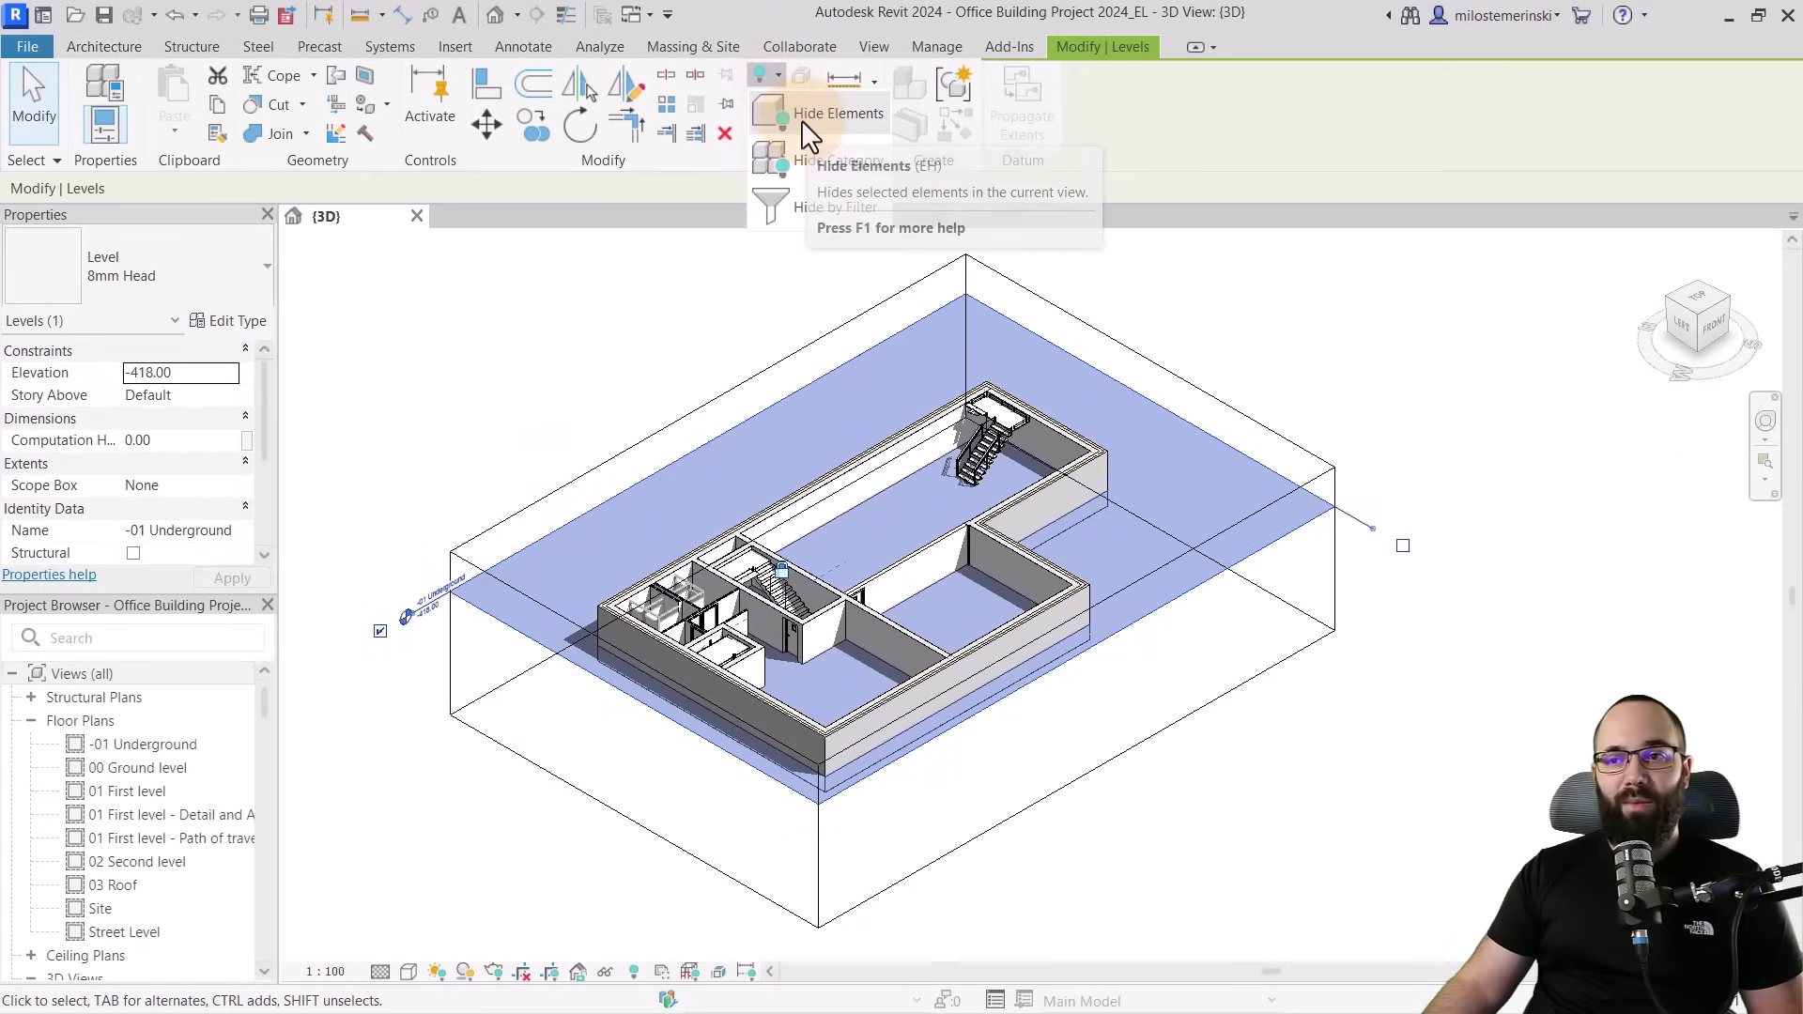
pyautogui.click(512, 399)
pyautogui.click(454, 419)
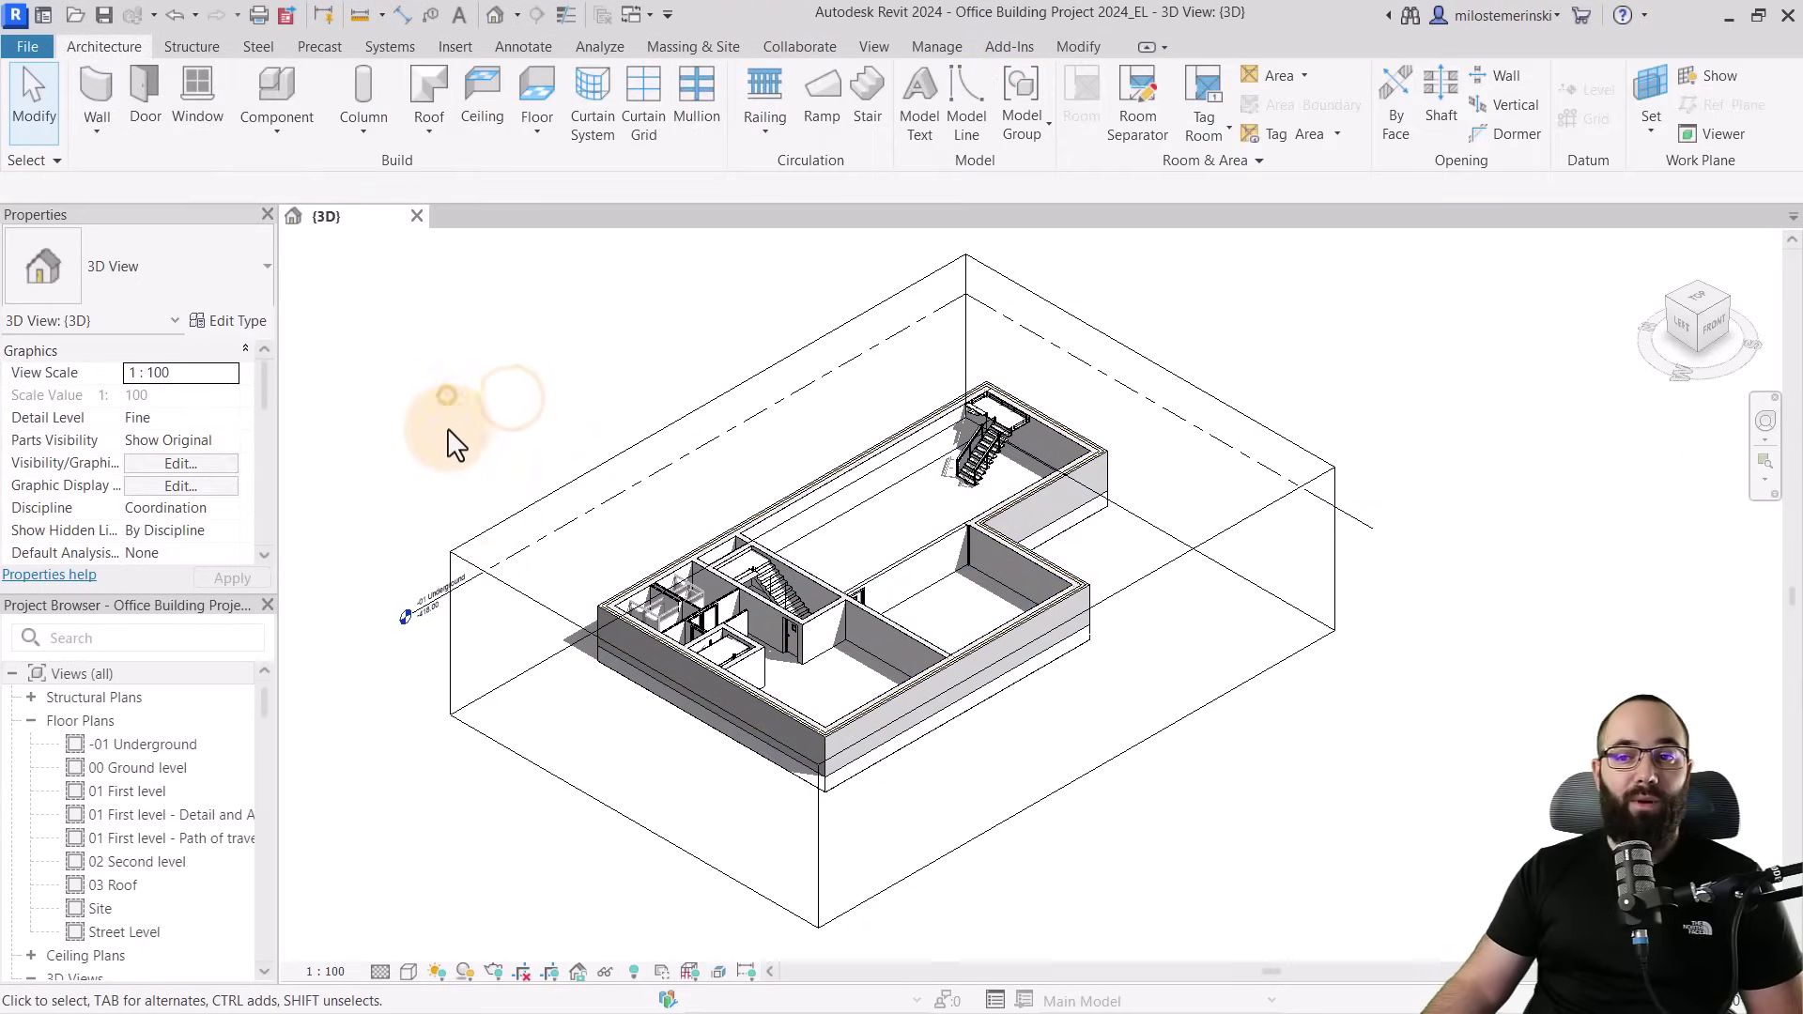
pyautogui.click(474, 537)
pyautogui.moveTo(634, 748); pyautogui.dragTo(647, 734)
pyautogui.moveTo(716, 480); pyautogui.dragTo(741, 494)
pyautogui.moveTo(1146, 464); pyautogui.dragTo(1116, 471)
pyautogui.moveTo(1111, 711); pyautogui.dragTo(1058, 690)
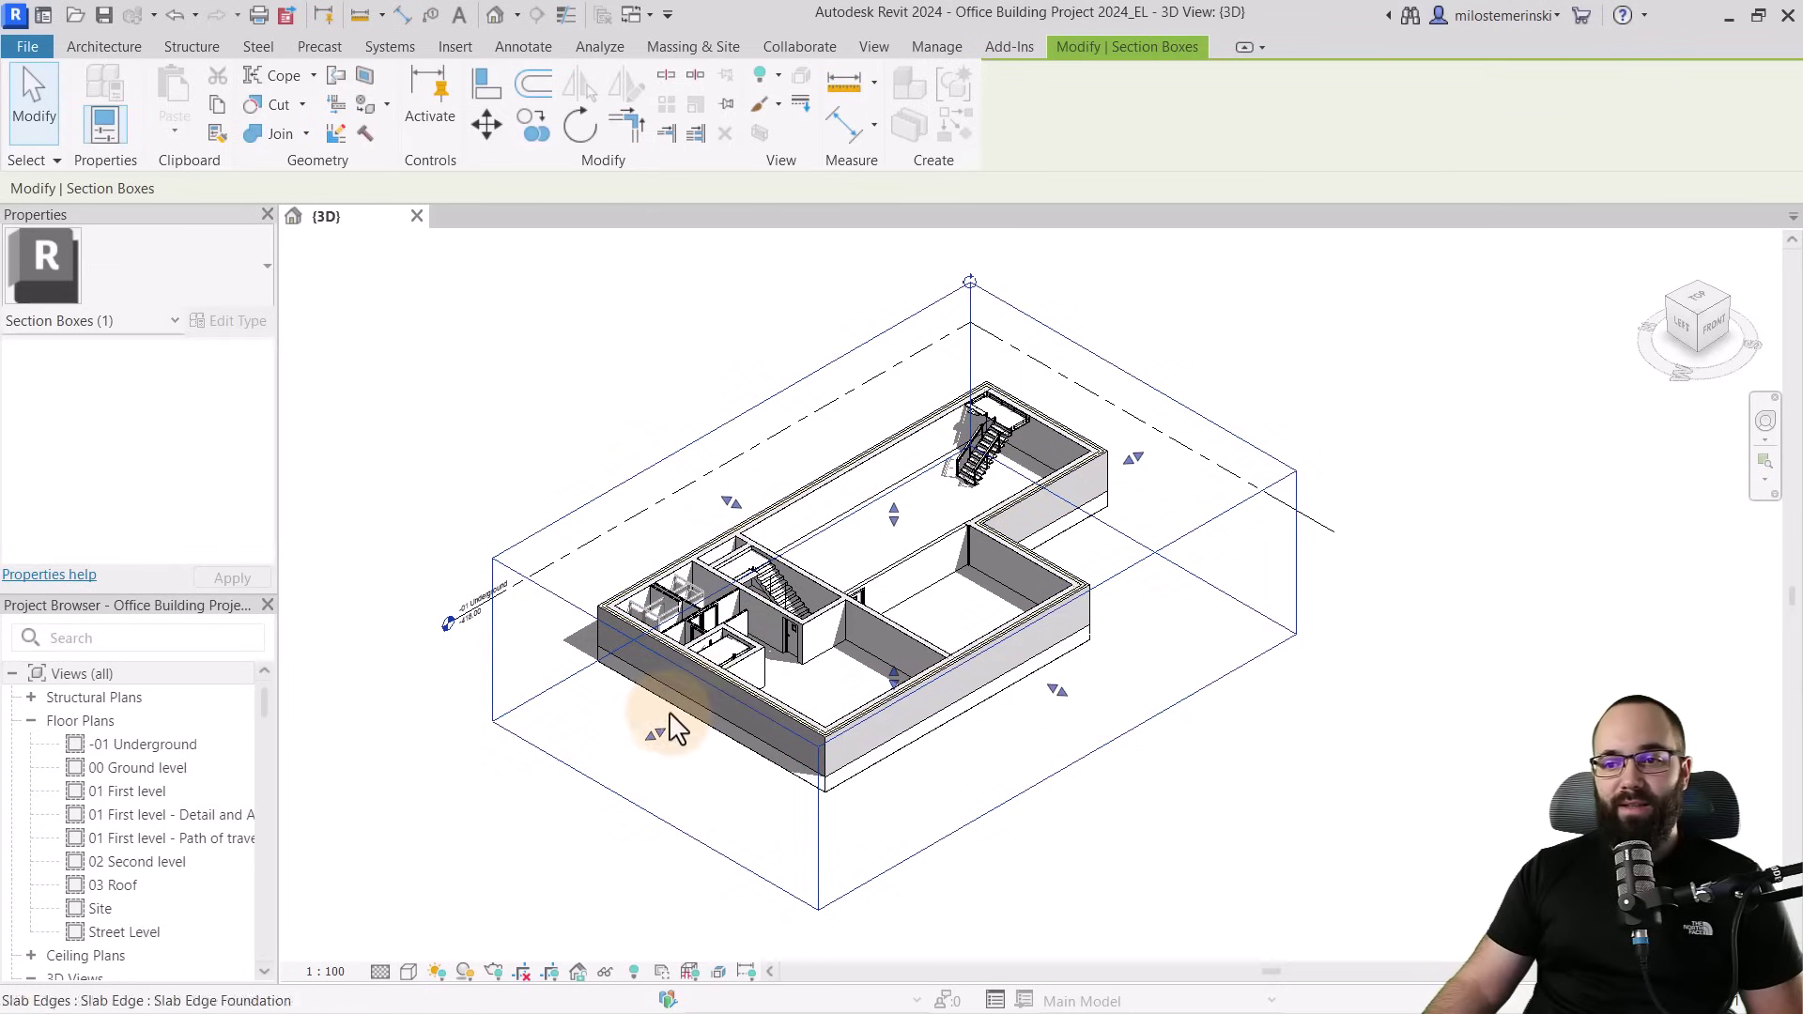
pyautogui.moveTo(654, 734)
pyautogui.mouseDown()
pyautogui.moveTo(670, 737)
pyautogui.moveTo(649, 732)
pyautogui.mouseUp()
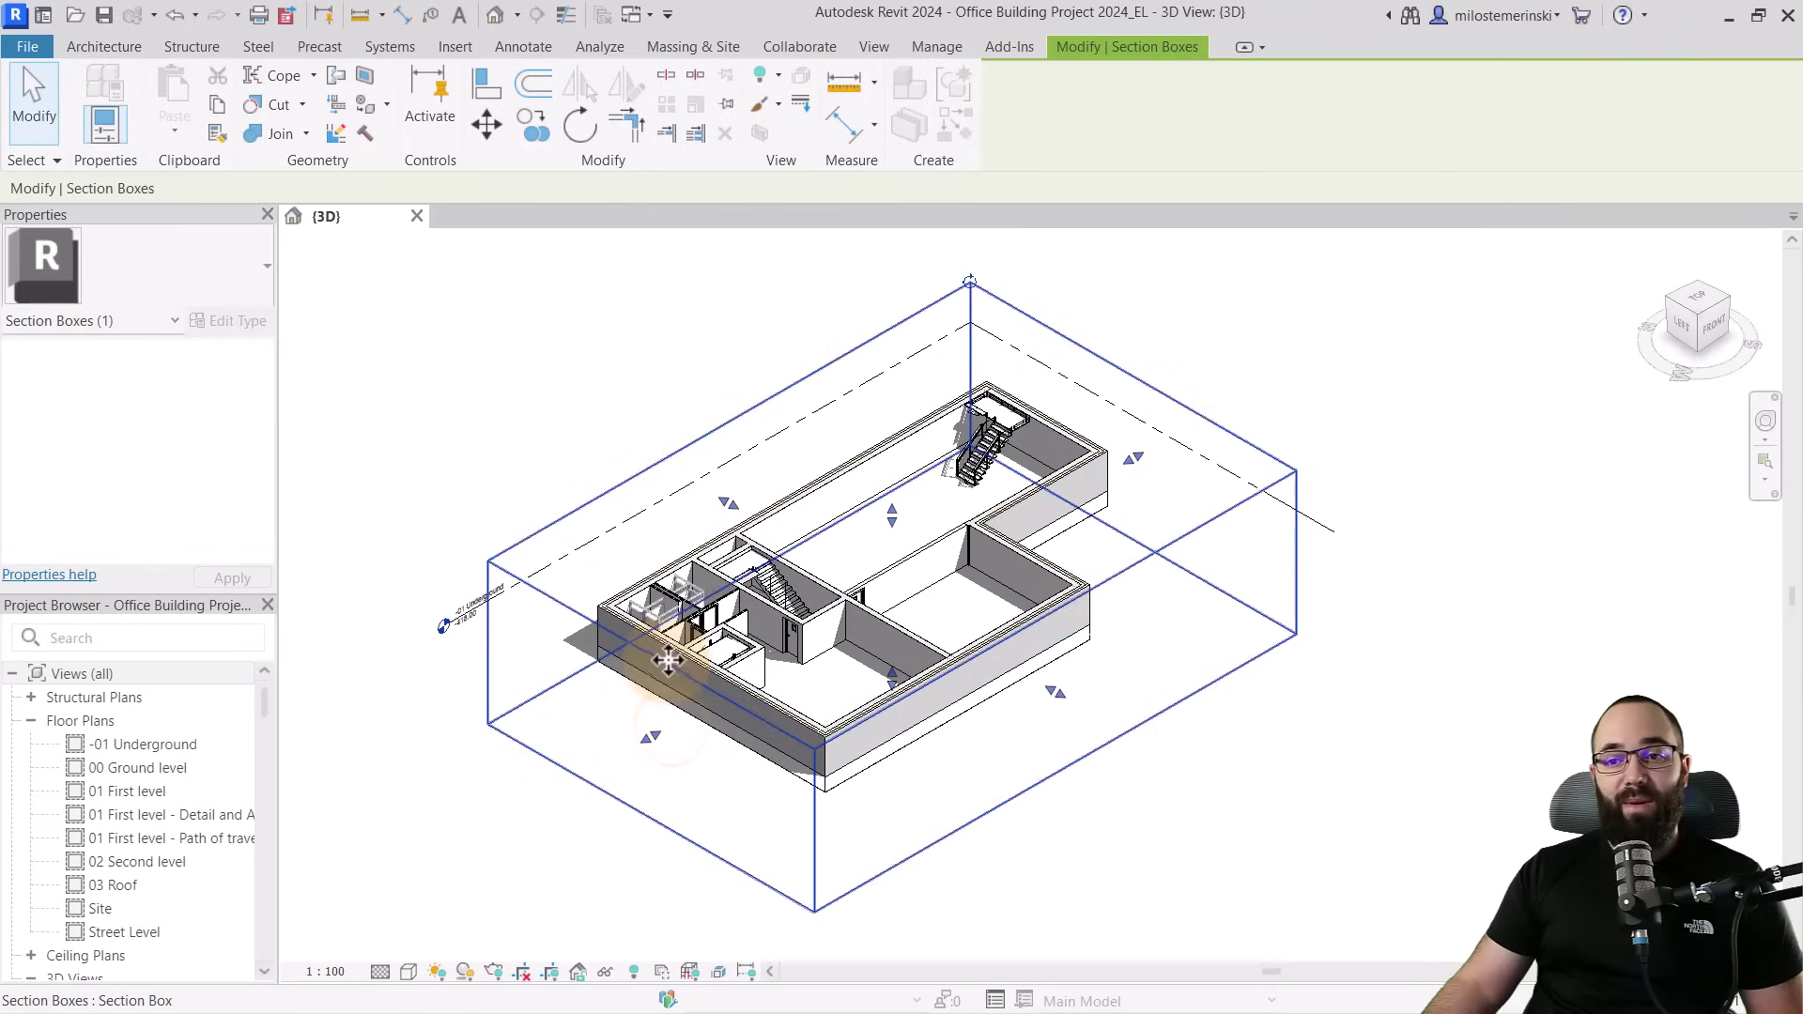
pyautogui.click(650, 433)
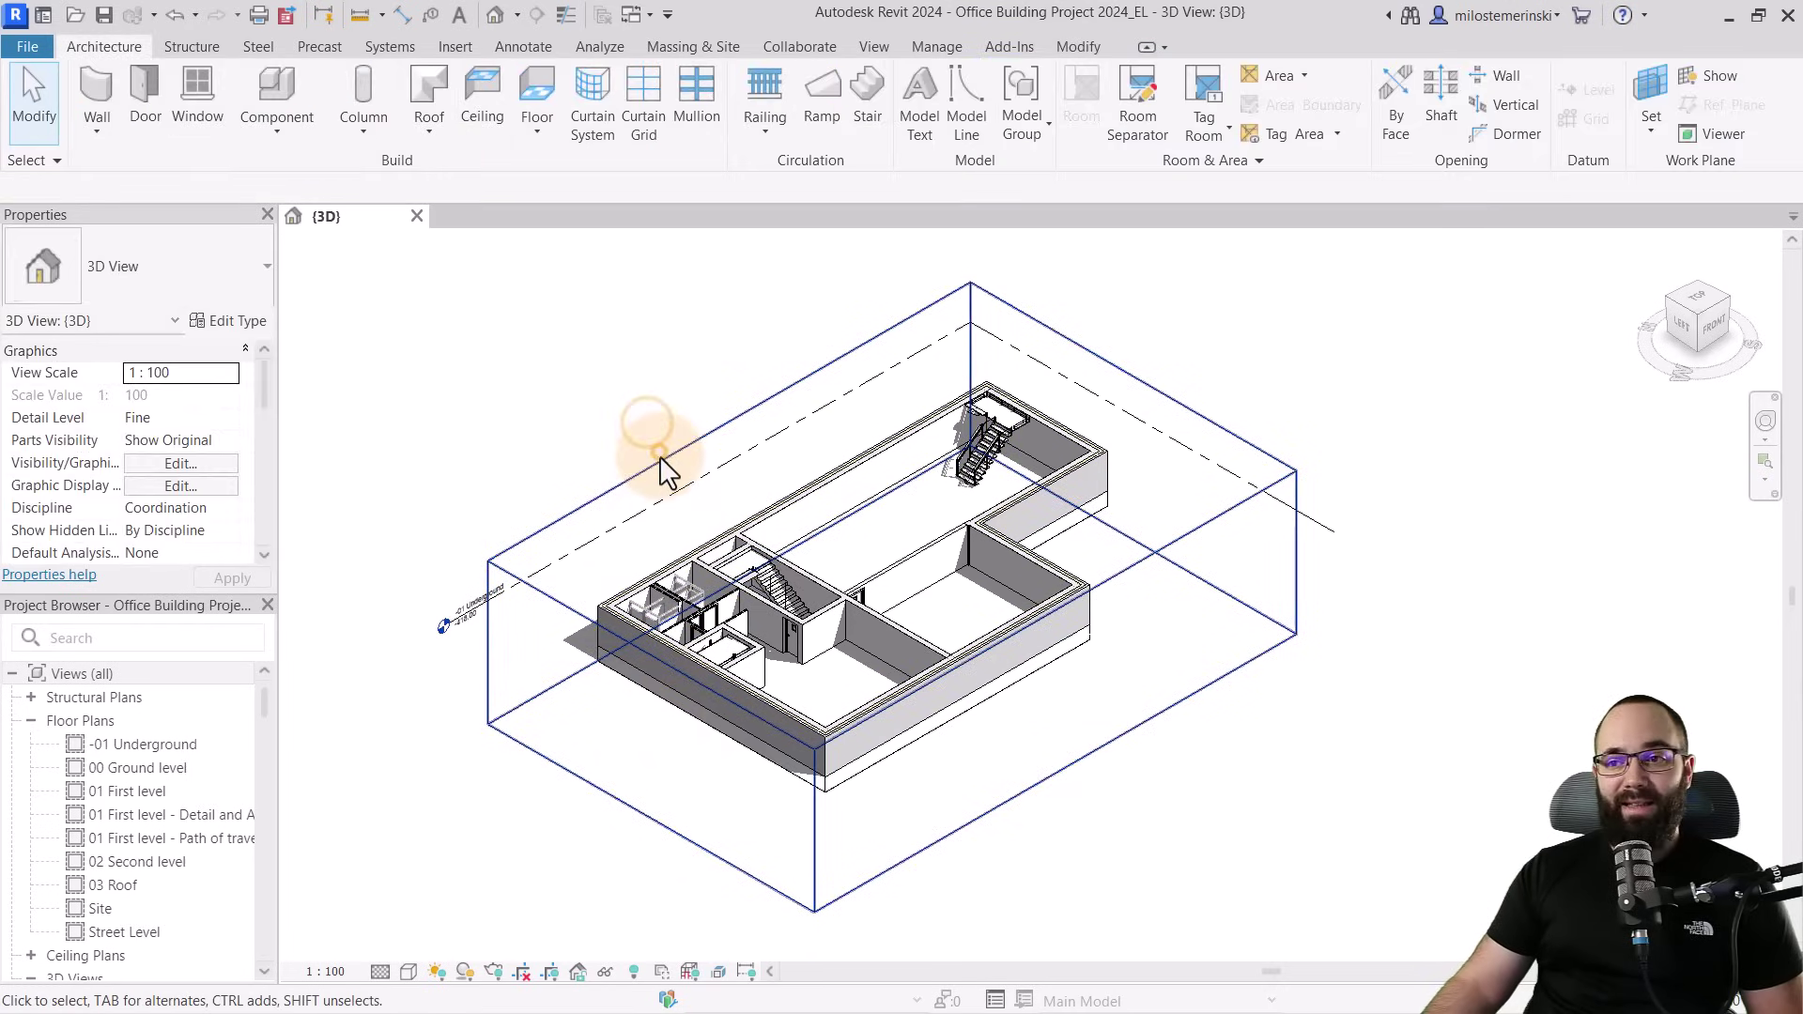
# Hide the section box outline from the view
pyautogui.click(657, 442)
pyautogui.click(774, 80)
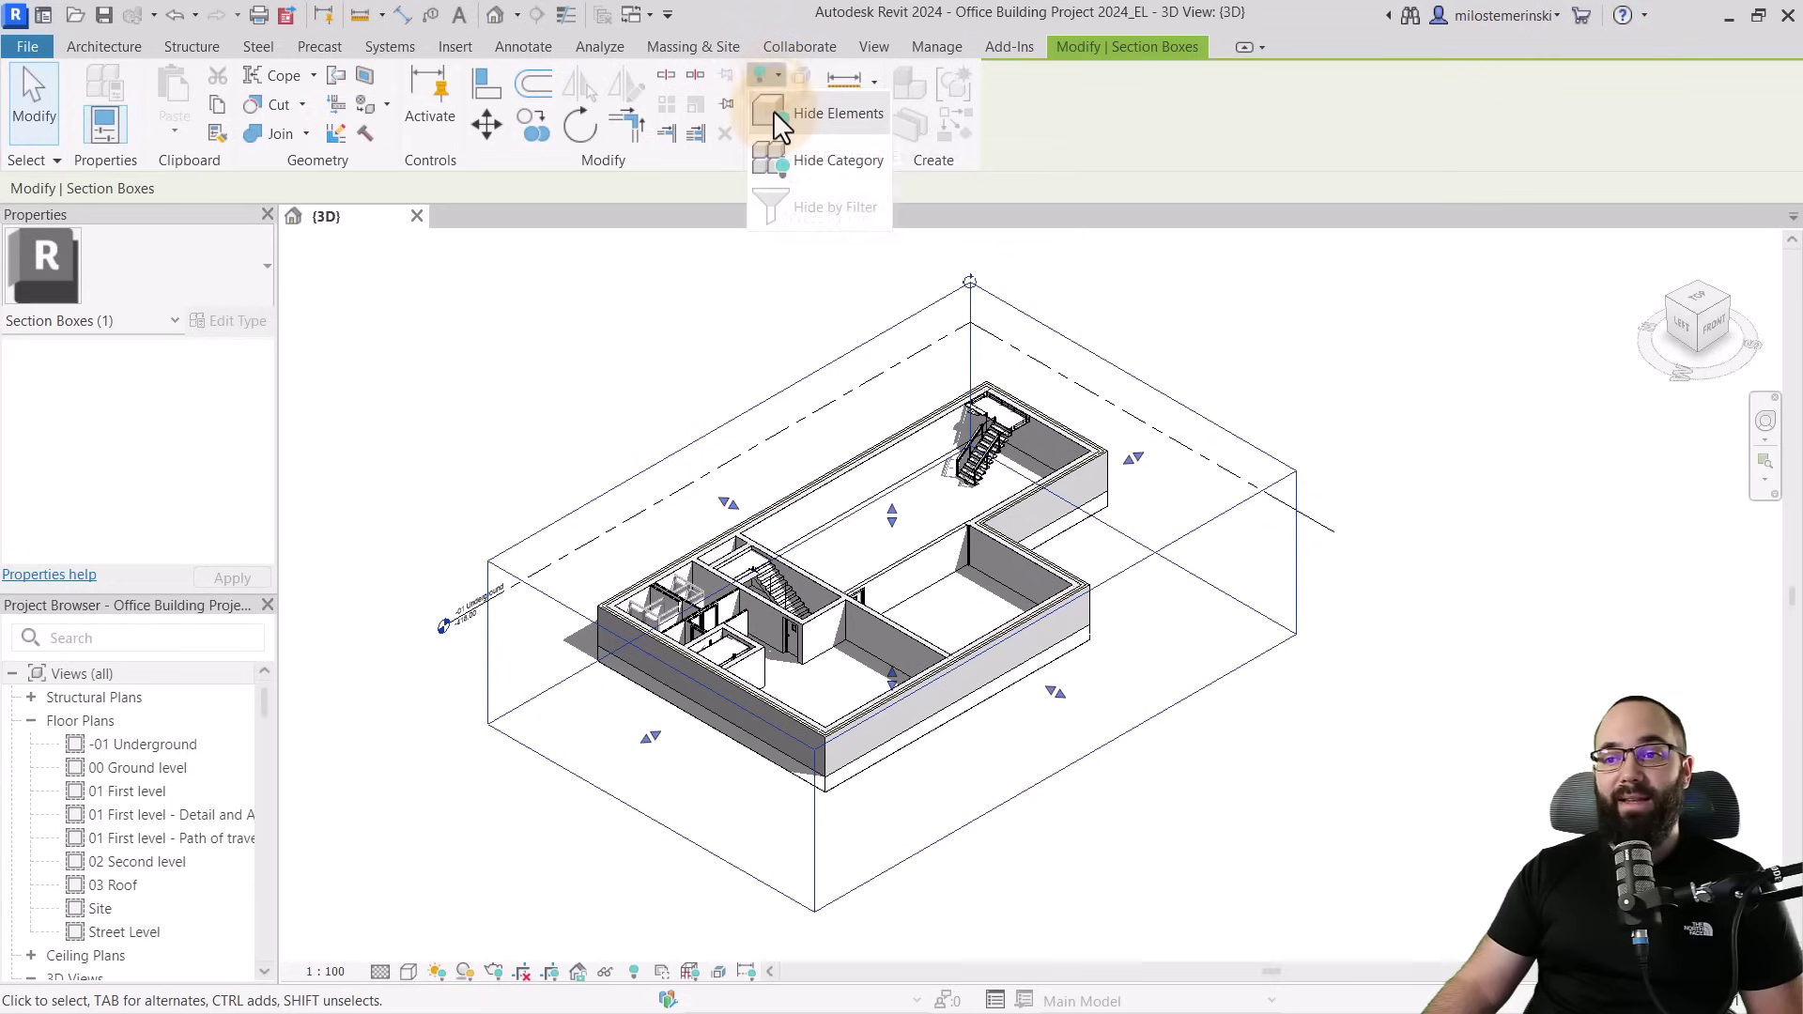
pyautogui.click(774, 113)
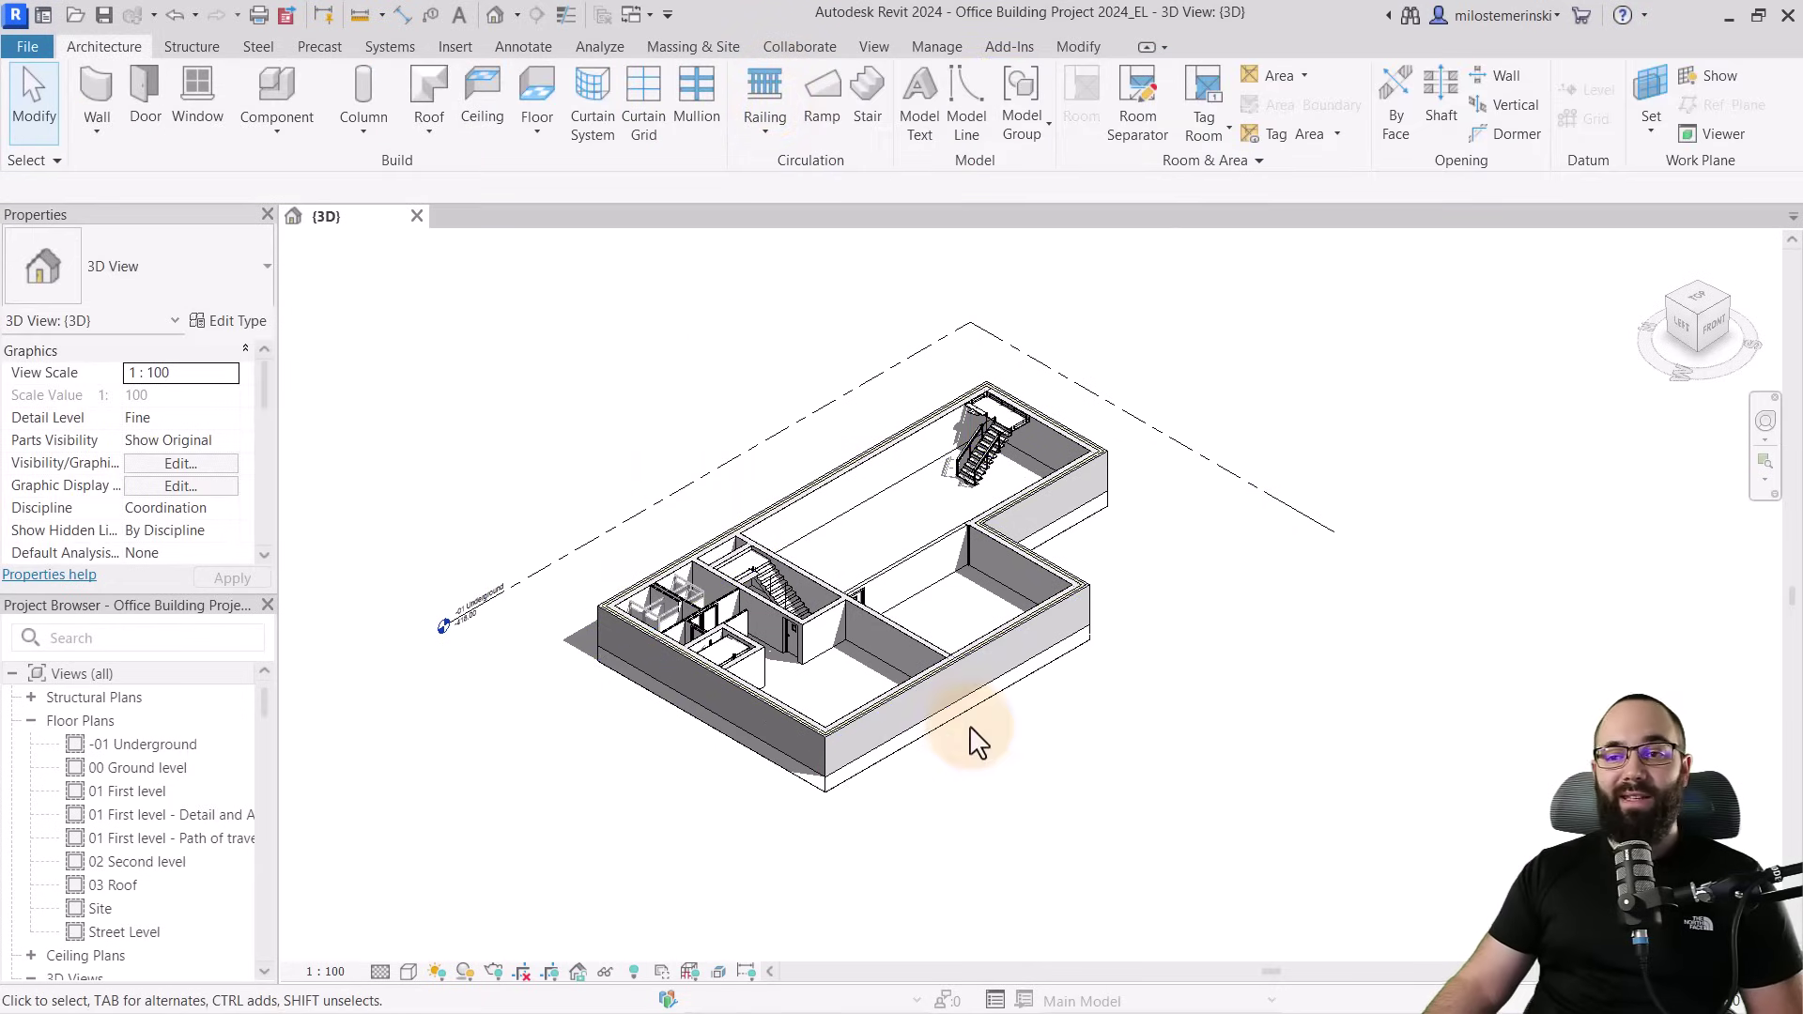
pyautogui.moveTo(1054, 744); pyautogui.dragTo(1046, 745, button='middle')
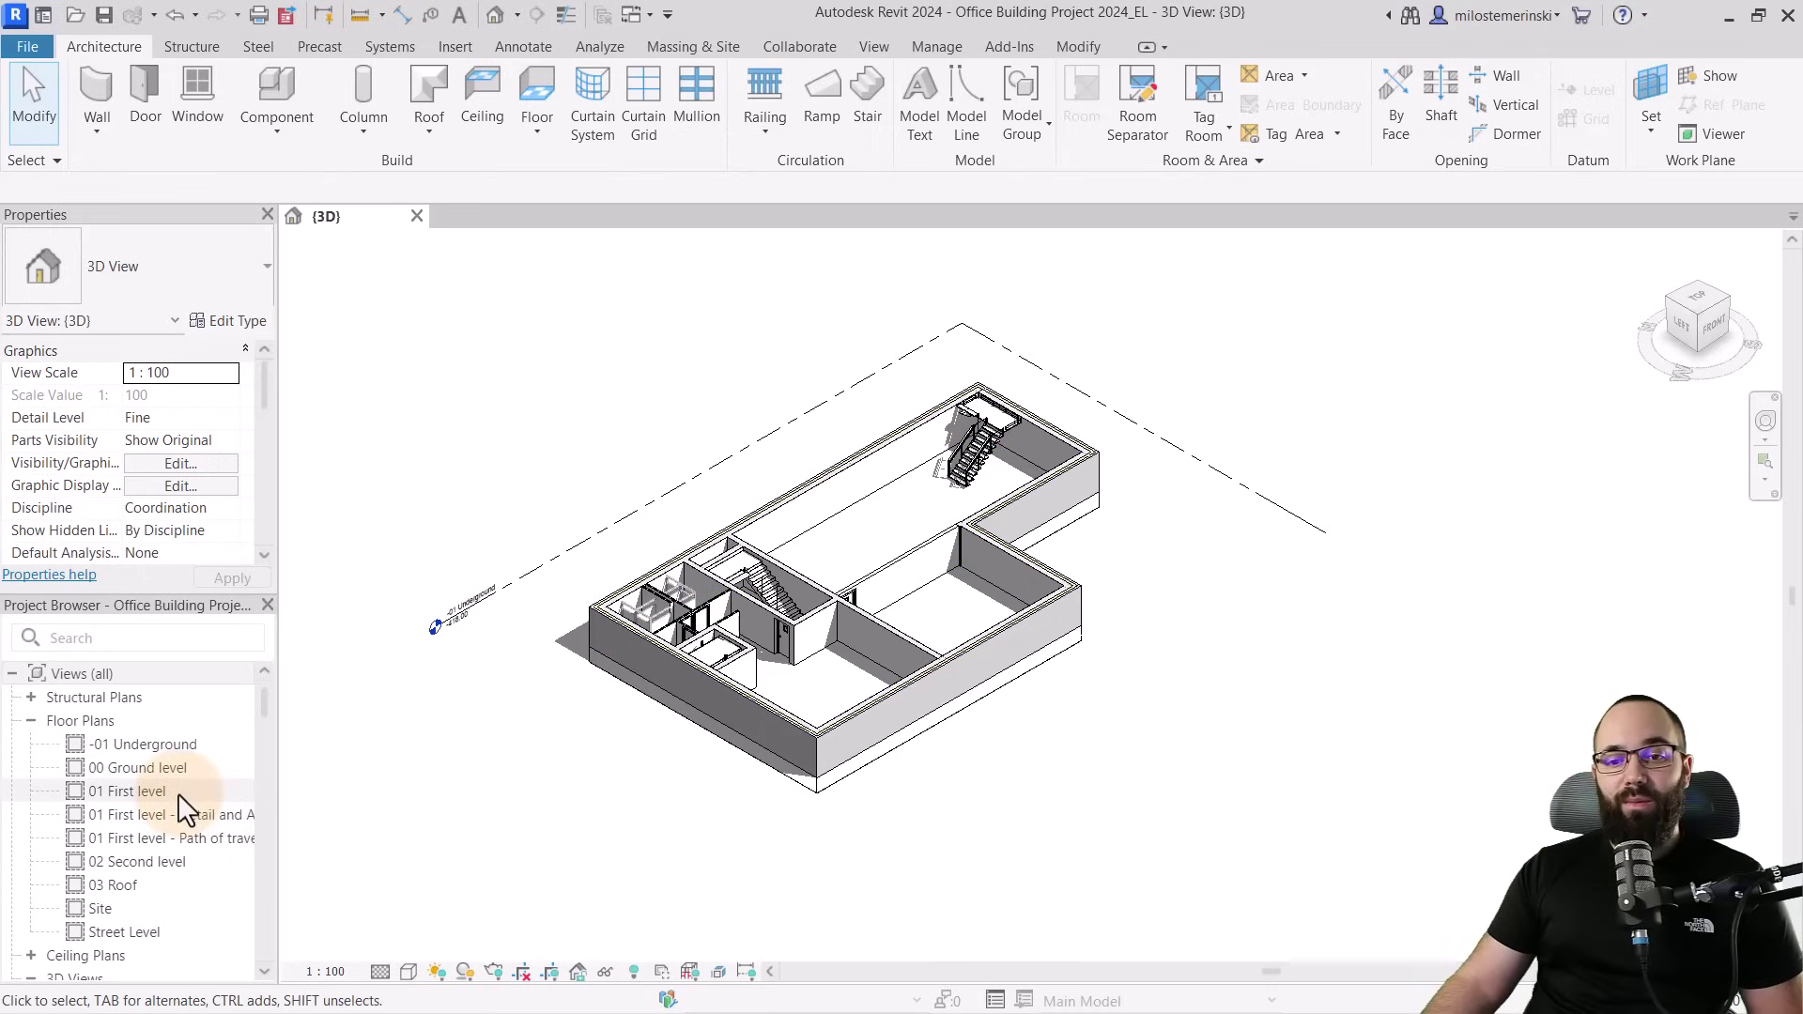
# Rename the {3D} view to '3D -01 Underground'
pyautogui.scroll(-5, 181, 805)
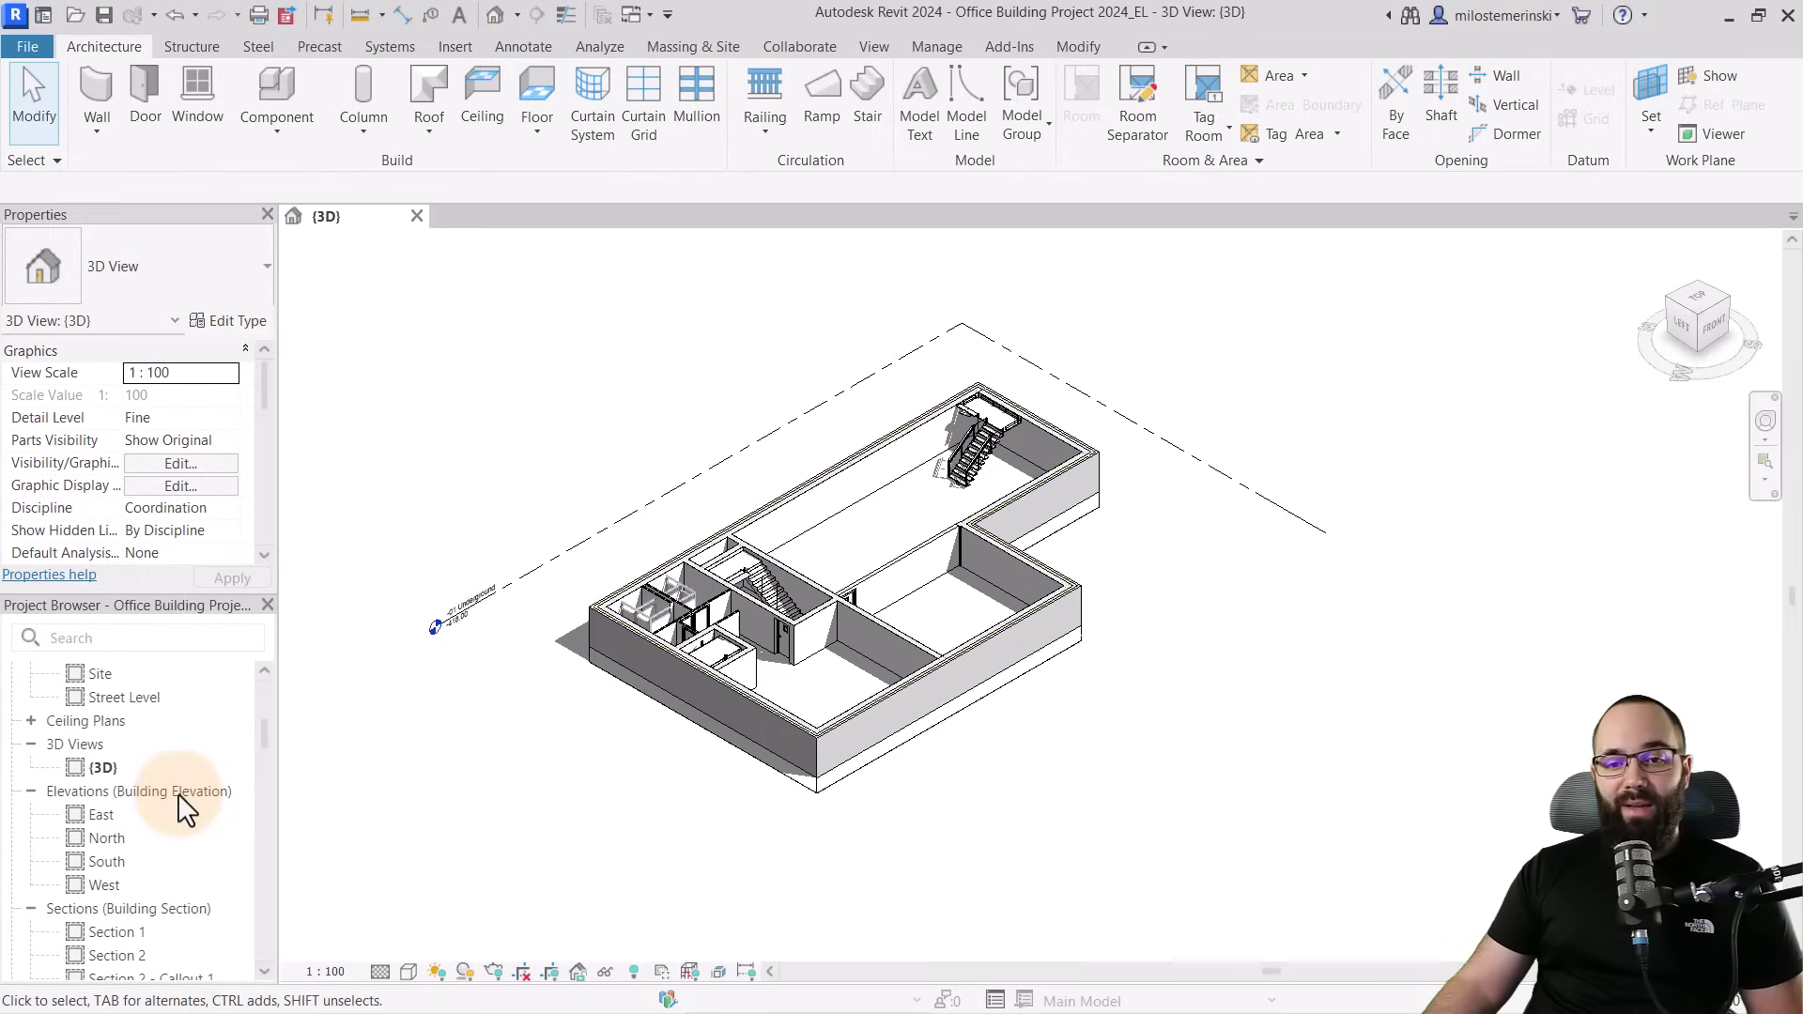
pyautogui.rightClick(98, 765)
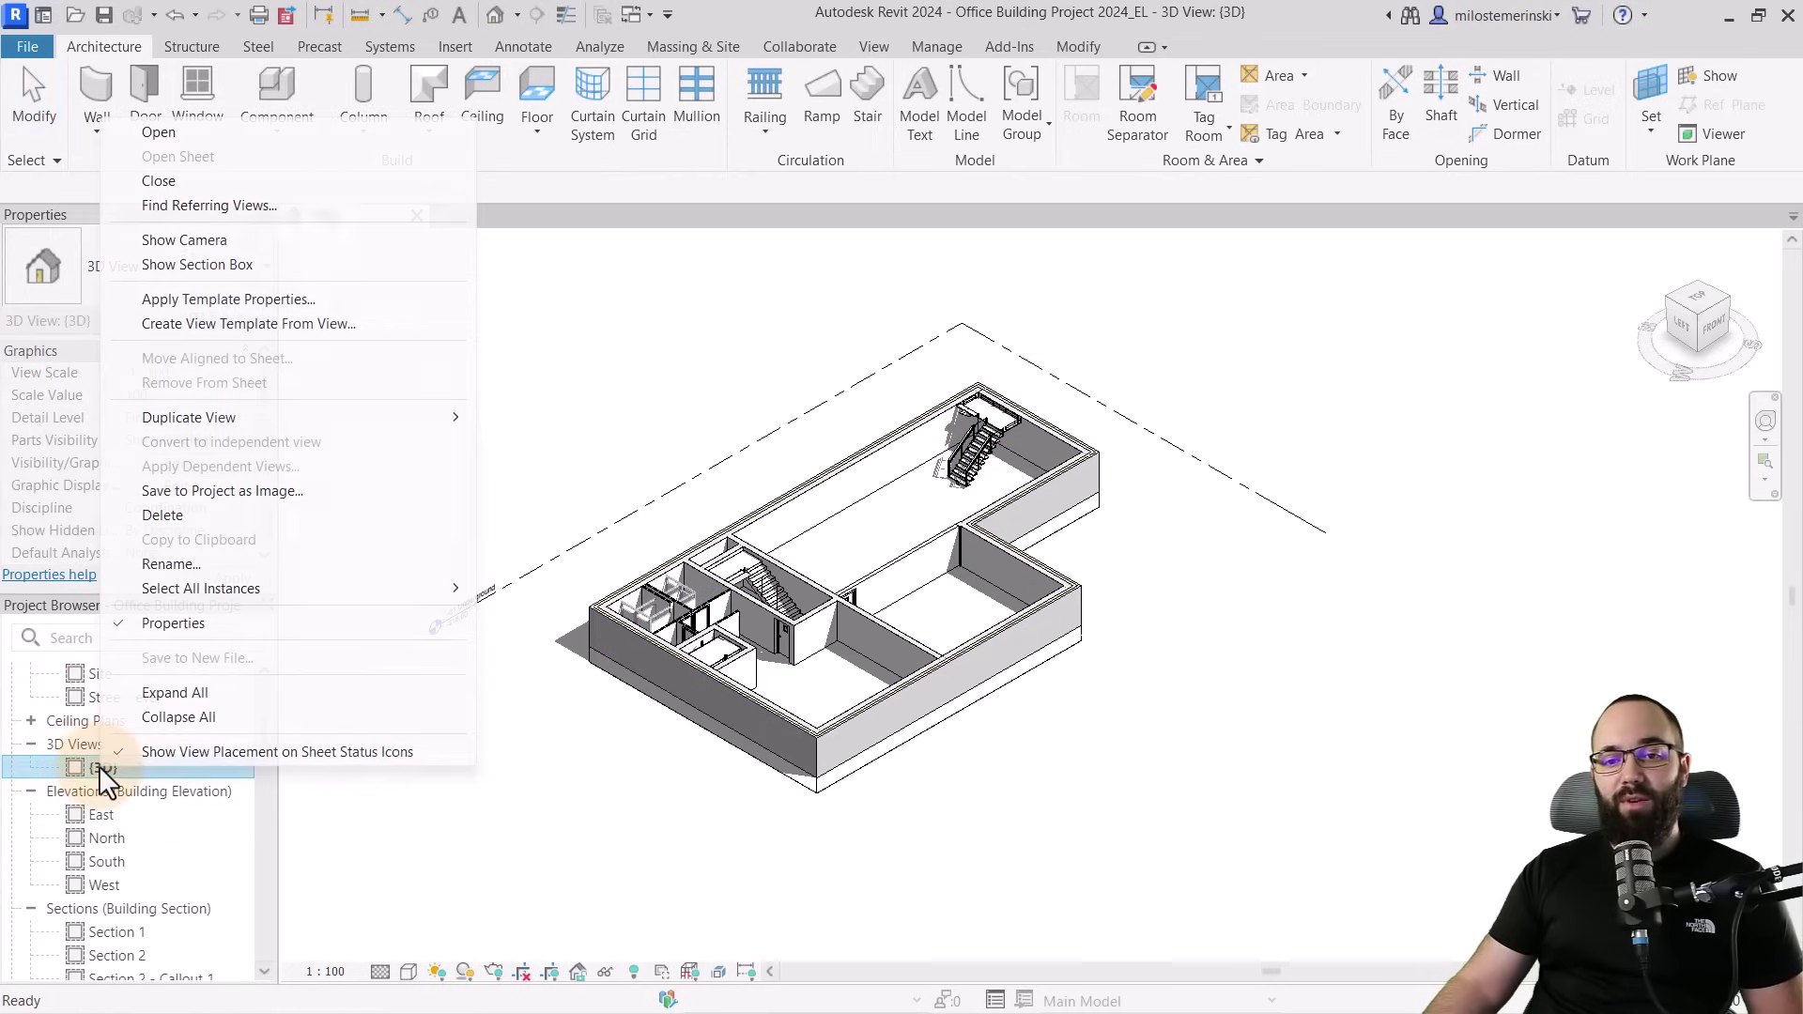
pyautogui.click(172, 563)
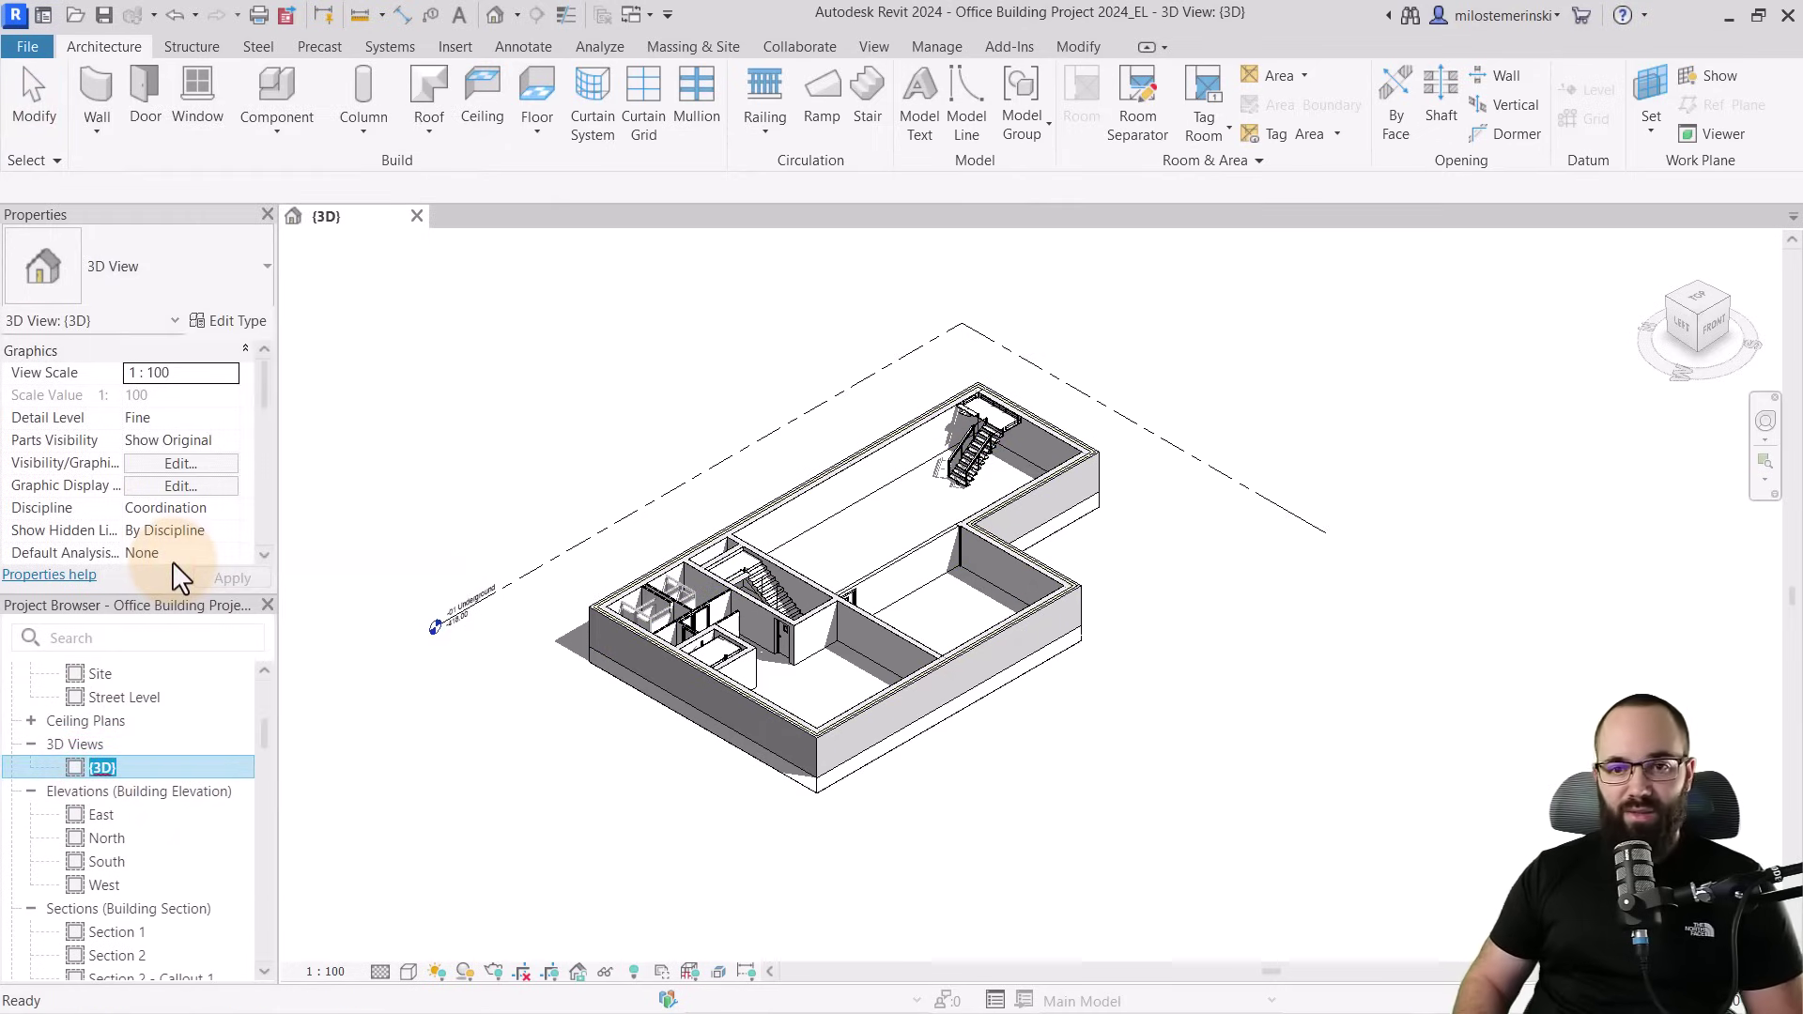
pyautogui.write('3D ')
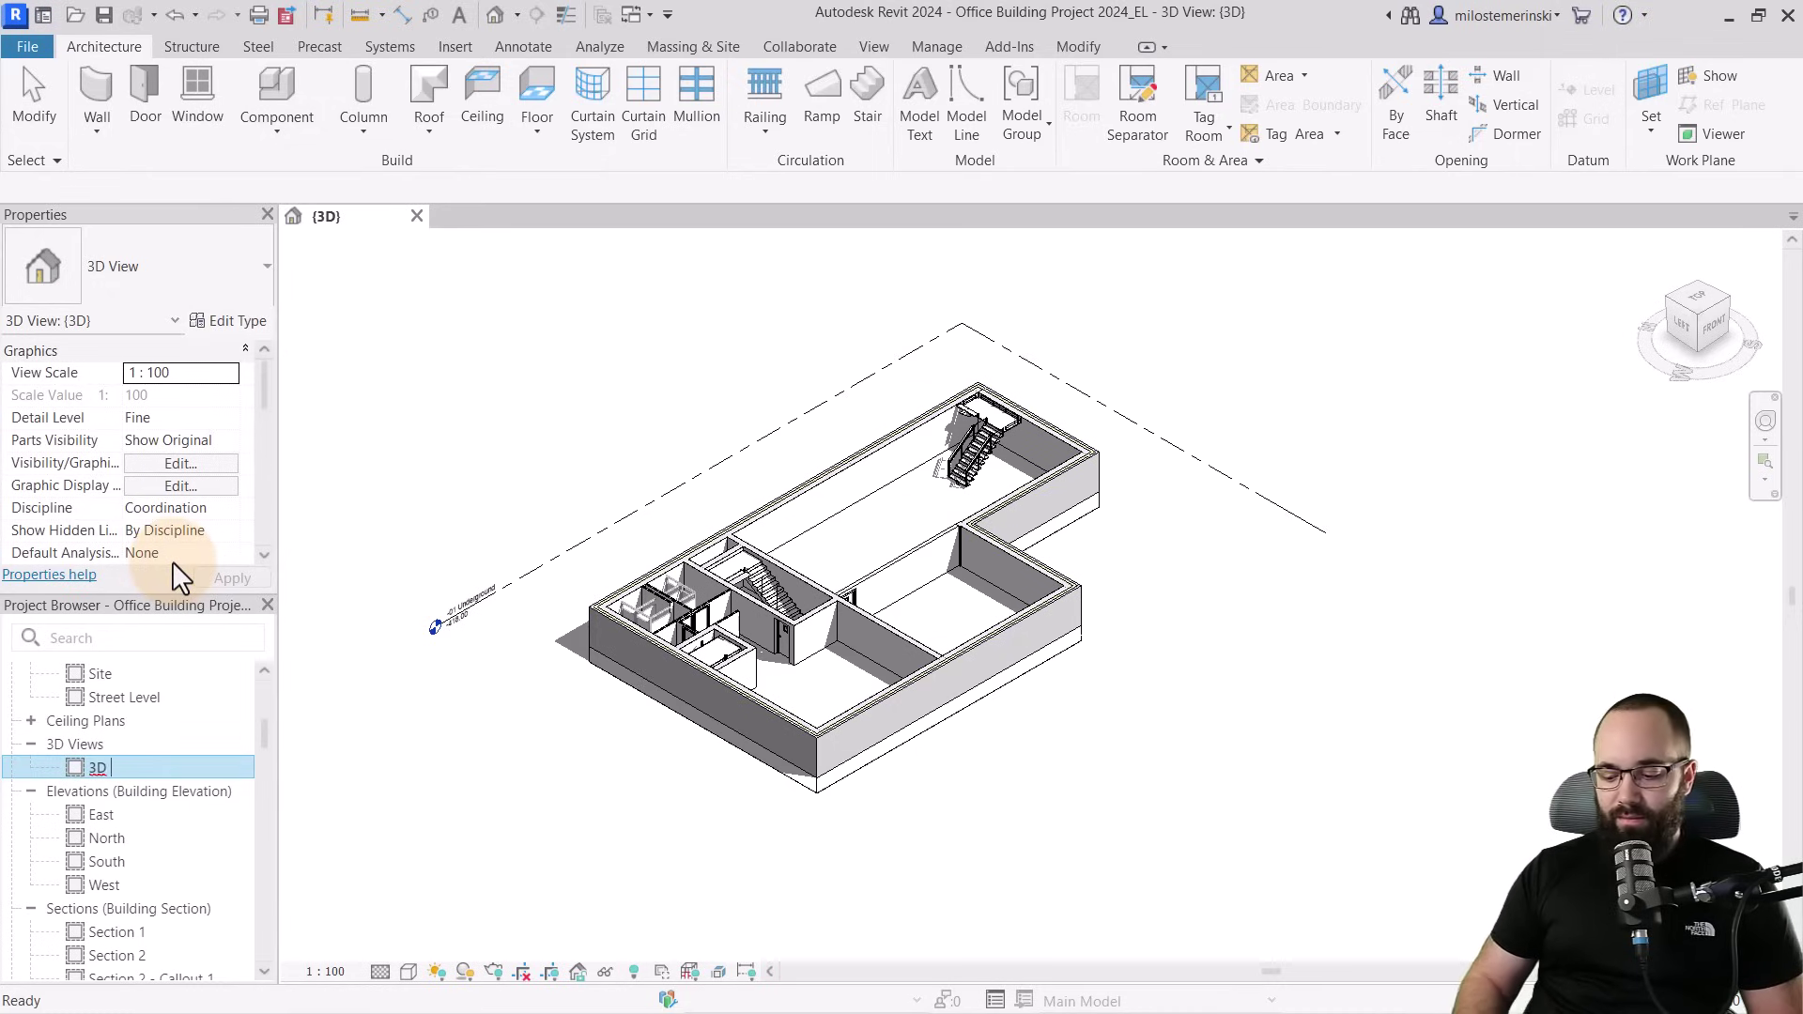
pyautogui.write('-01 Underground')
pyautogui.press('Return')
# Duplicate the 3D -01 Underground view and rename the copy '3D 00 Ground level'
pyautogui.rightClick(126, 759)
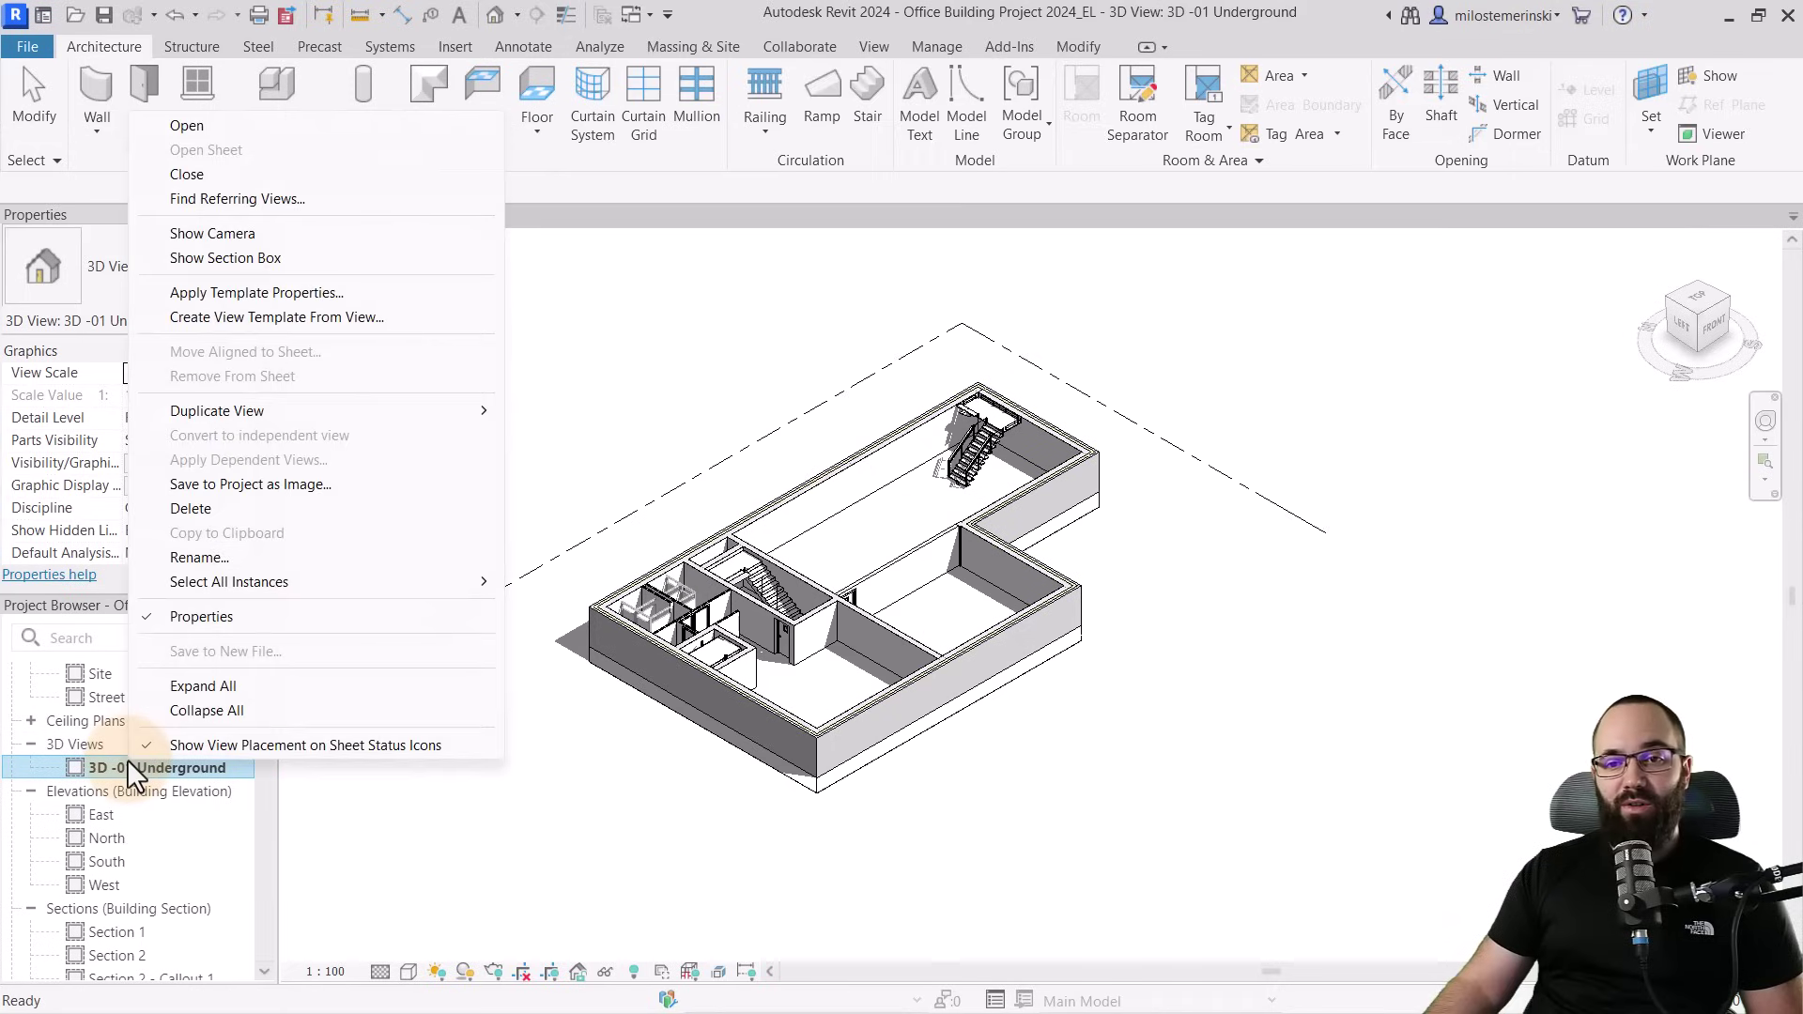
pyautogui.moveTo(207, 419)
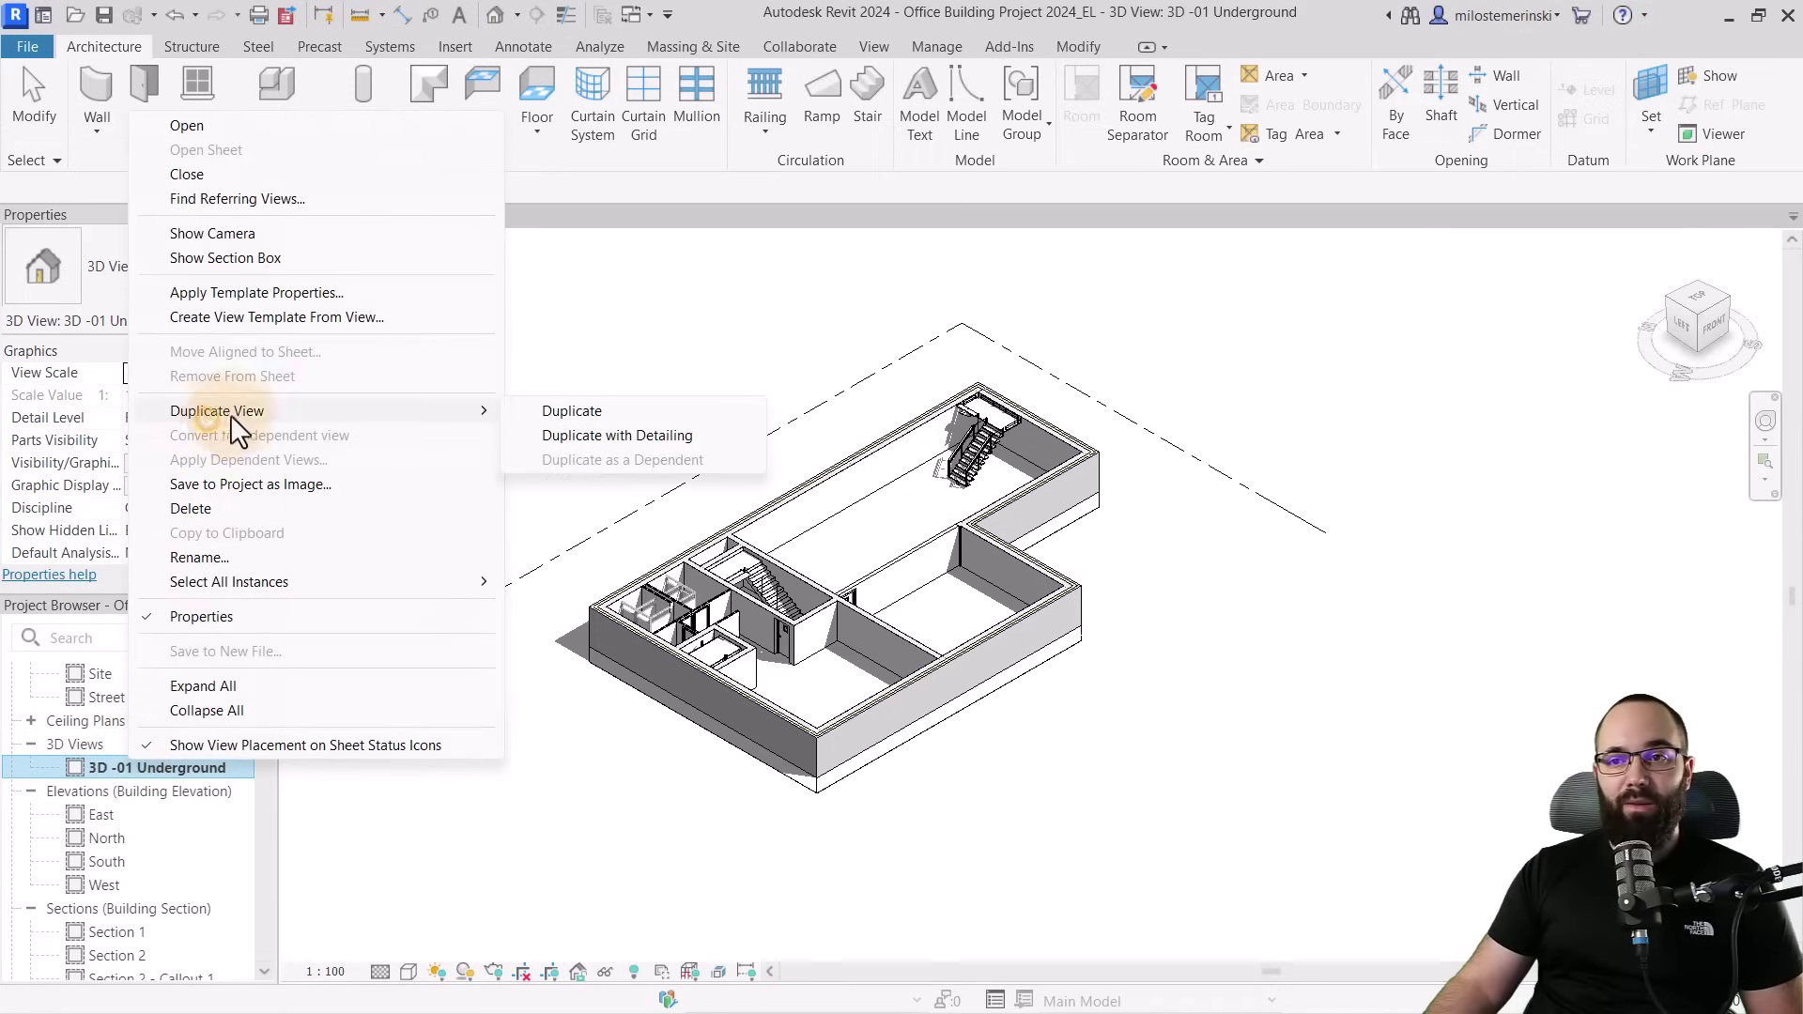
pyautogui.click(561, 409)
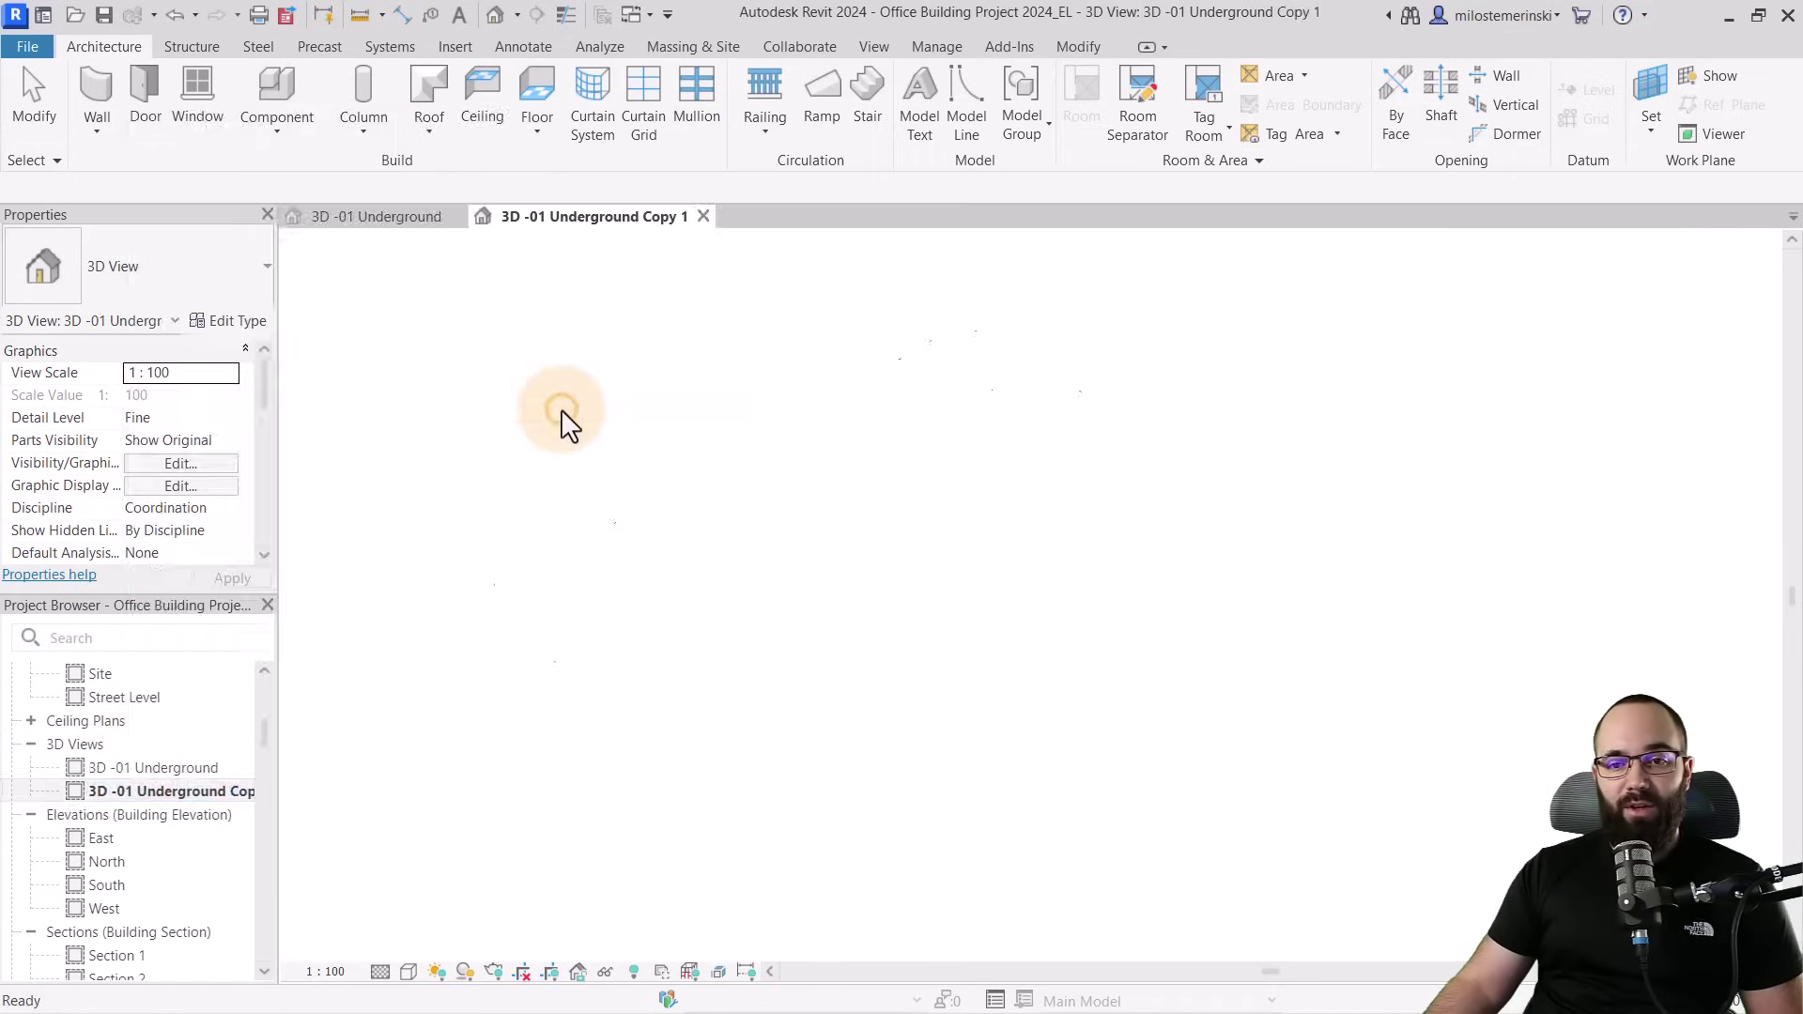
pyautogui.rightClick(124, 787)
pyautogui.click(192, 586)
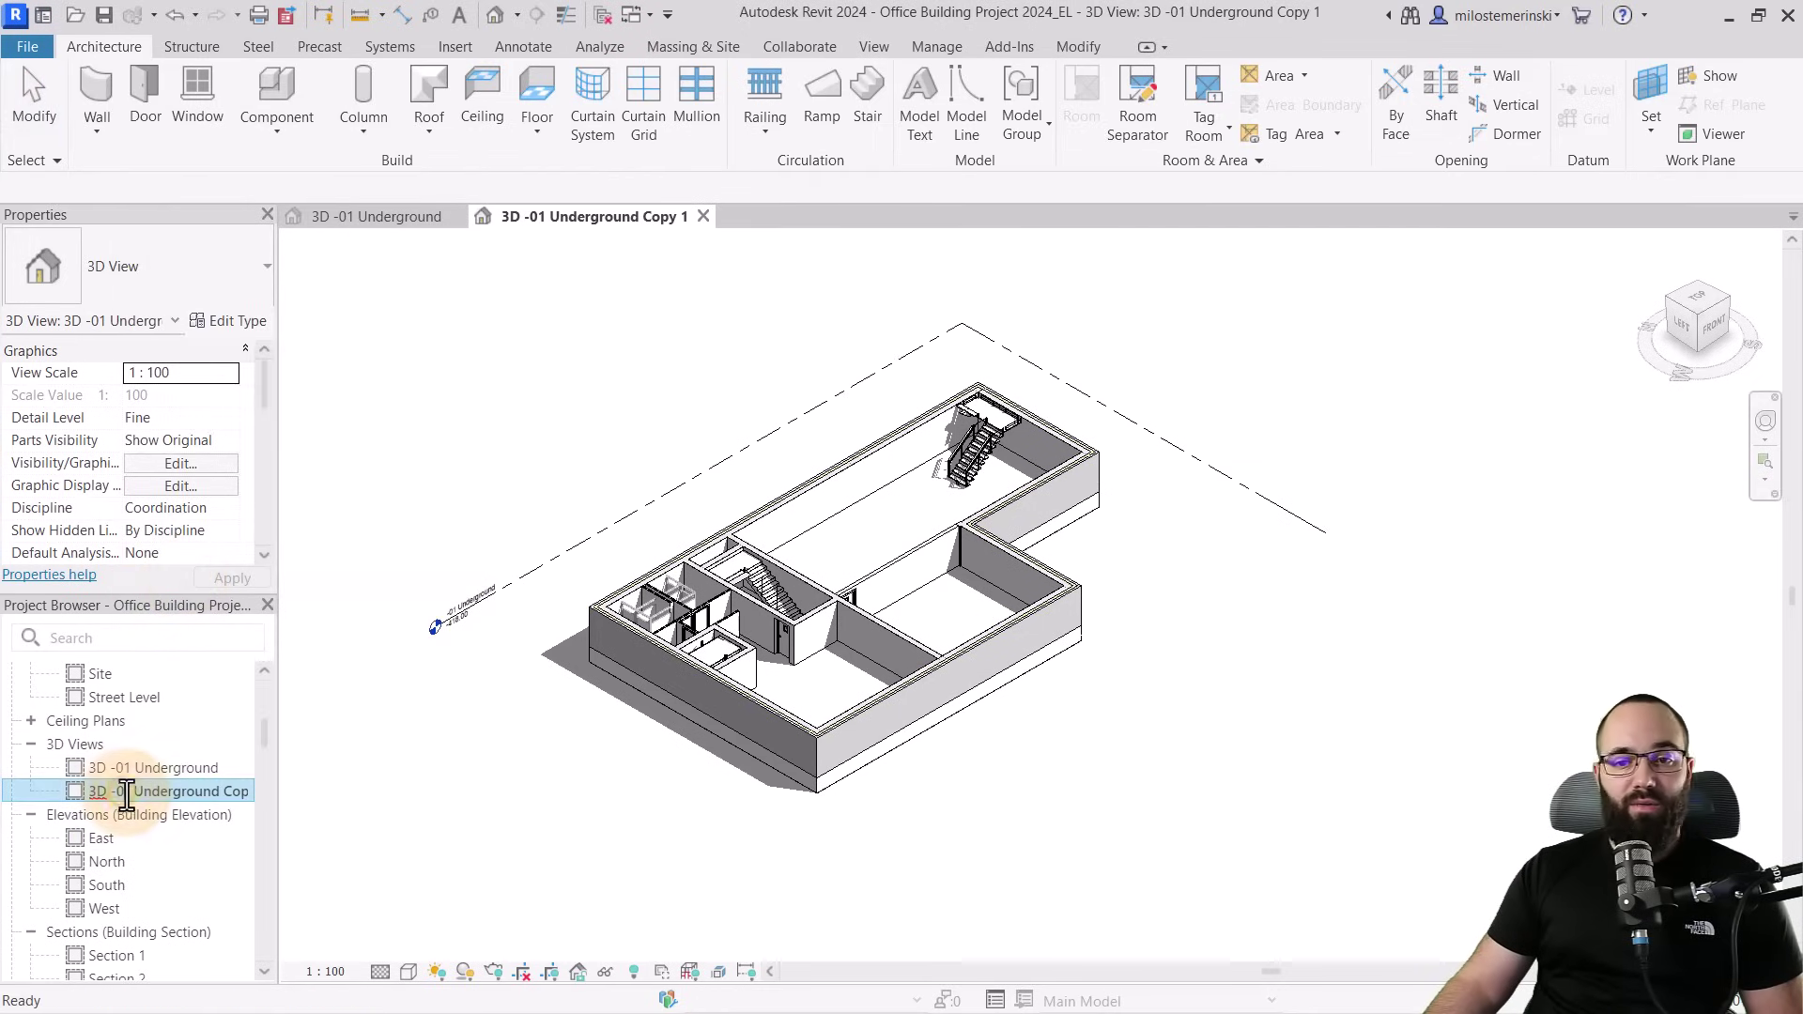
pyautogui.write('00 Ground level')
pyautogui.press('Return')
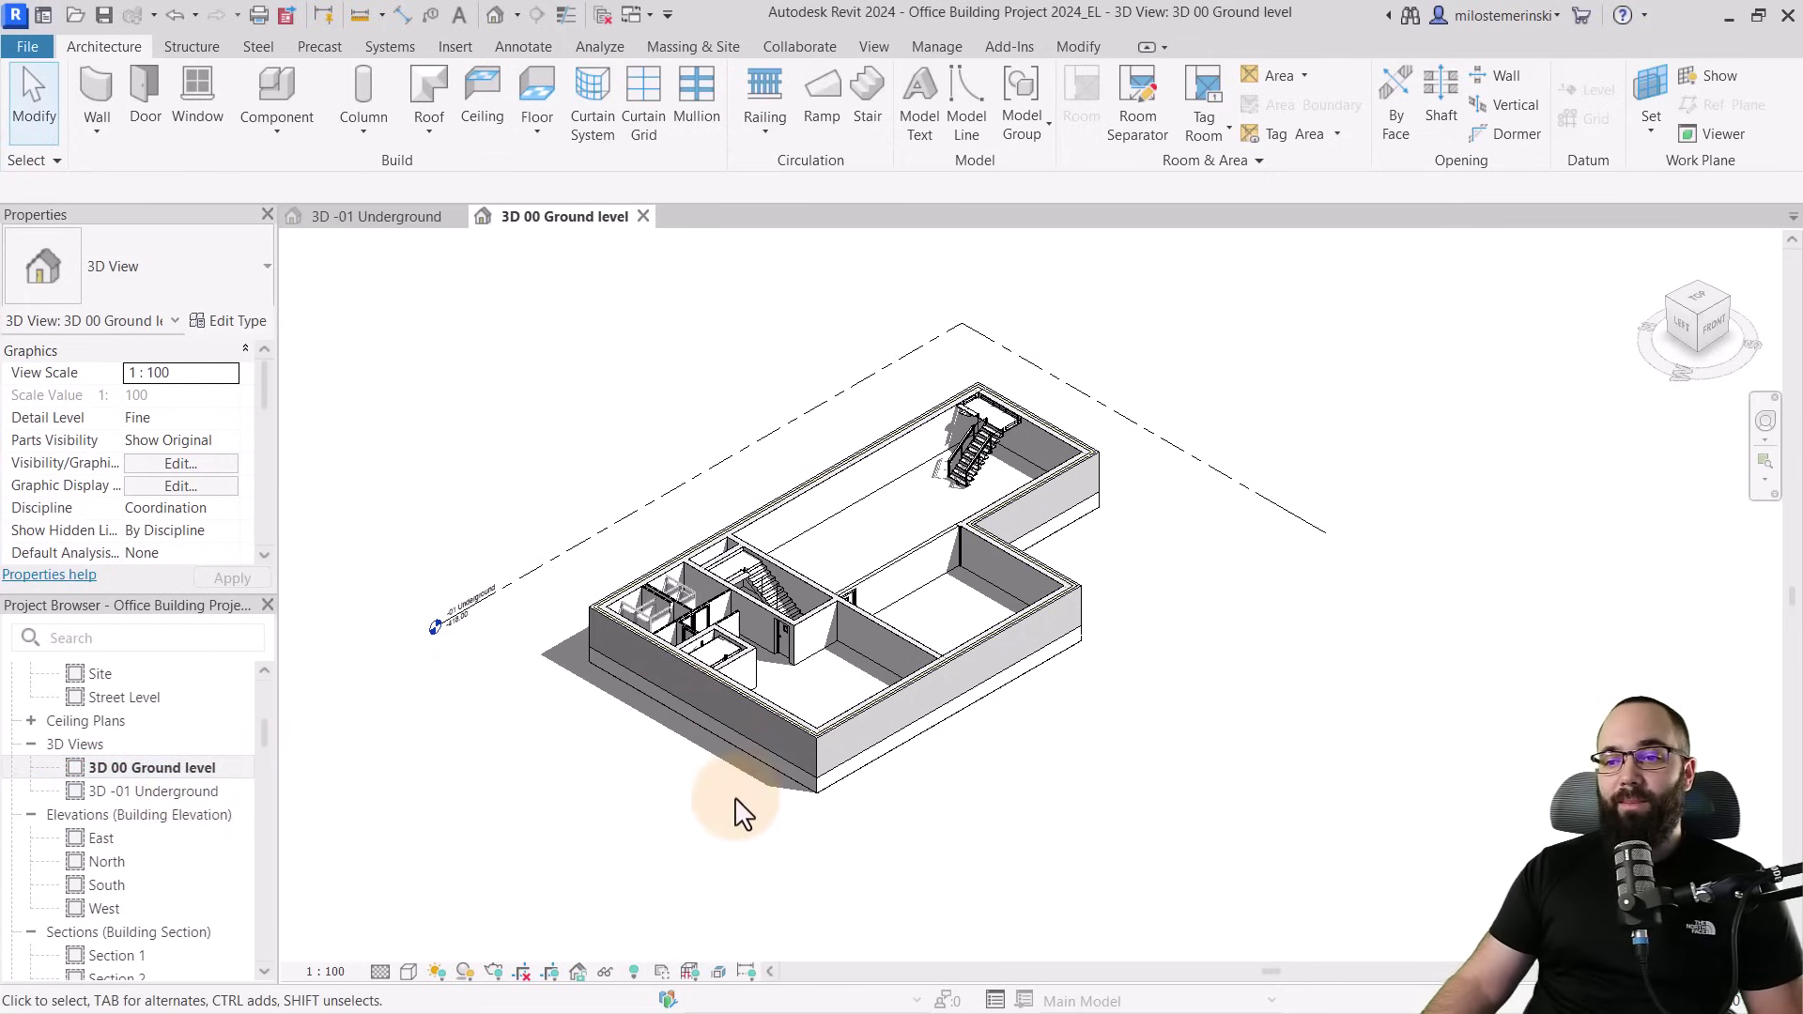
# Orient the duplicated view to Floor Plan: 00 Ground level, then return to a recentred isometric view
pyautogui.rightClick(1699, 297)
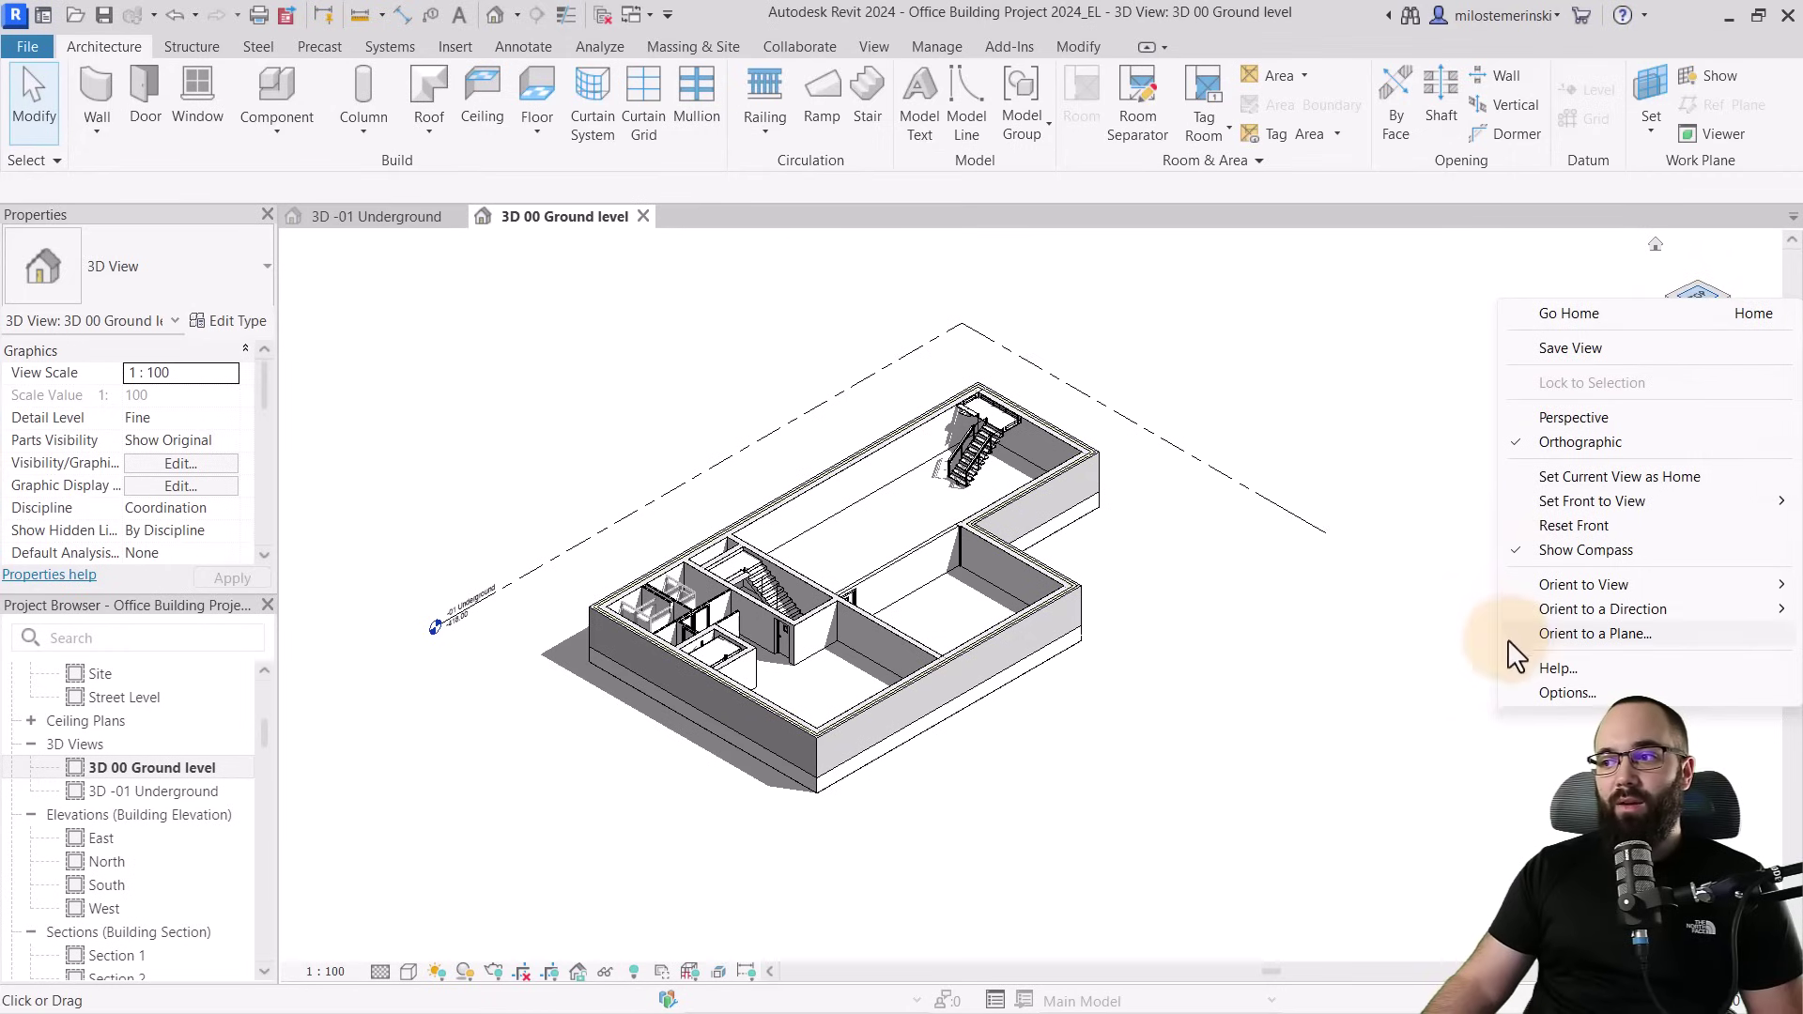
pyautogui.moveTo(1546, 594)
pyautogui.moveTo(1461, 582)
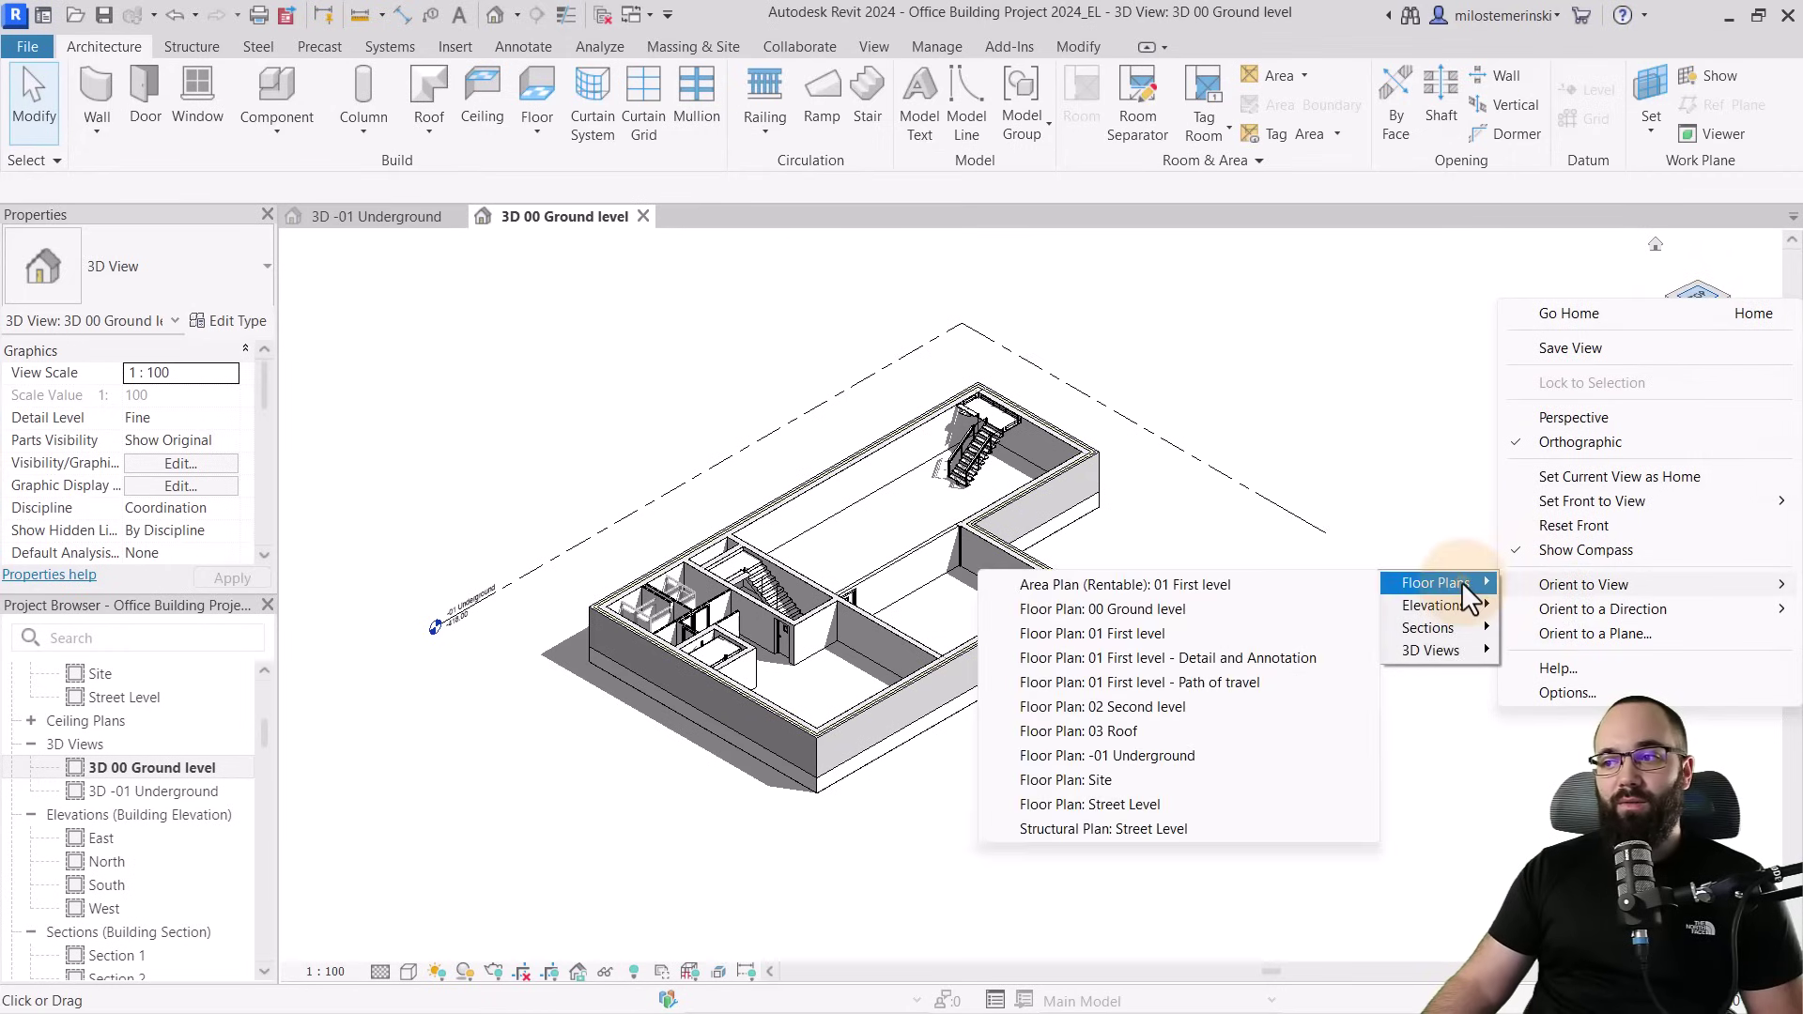
pyautogui.click(1124, 611)
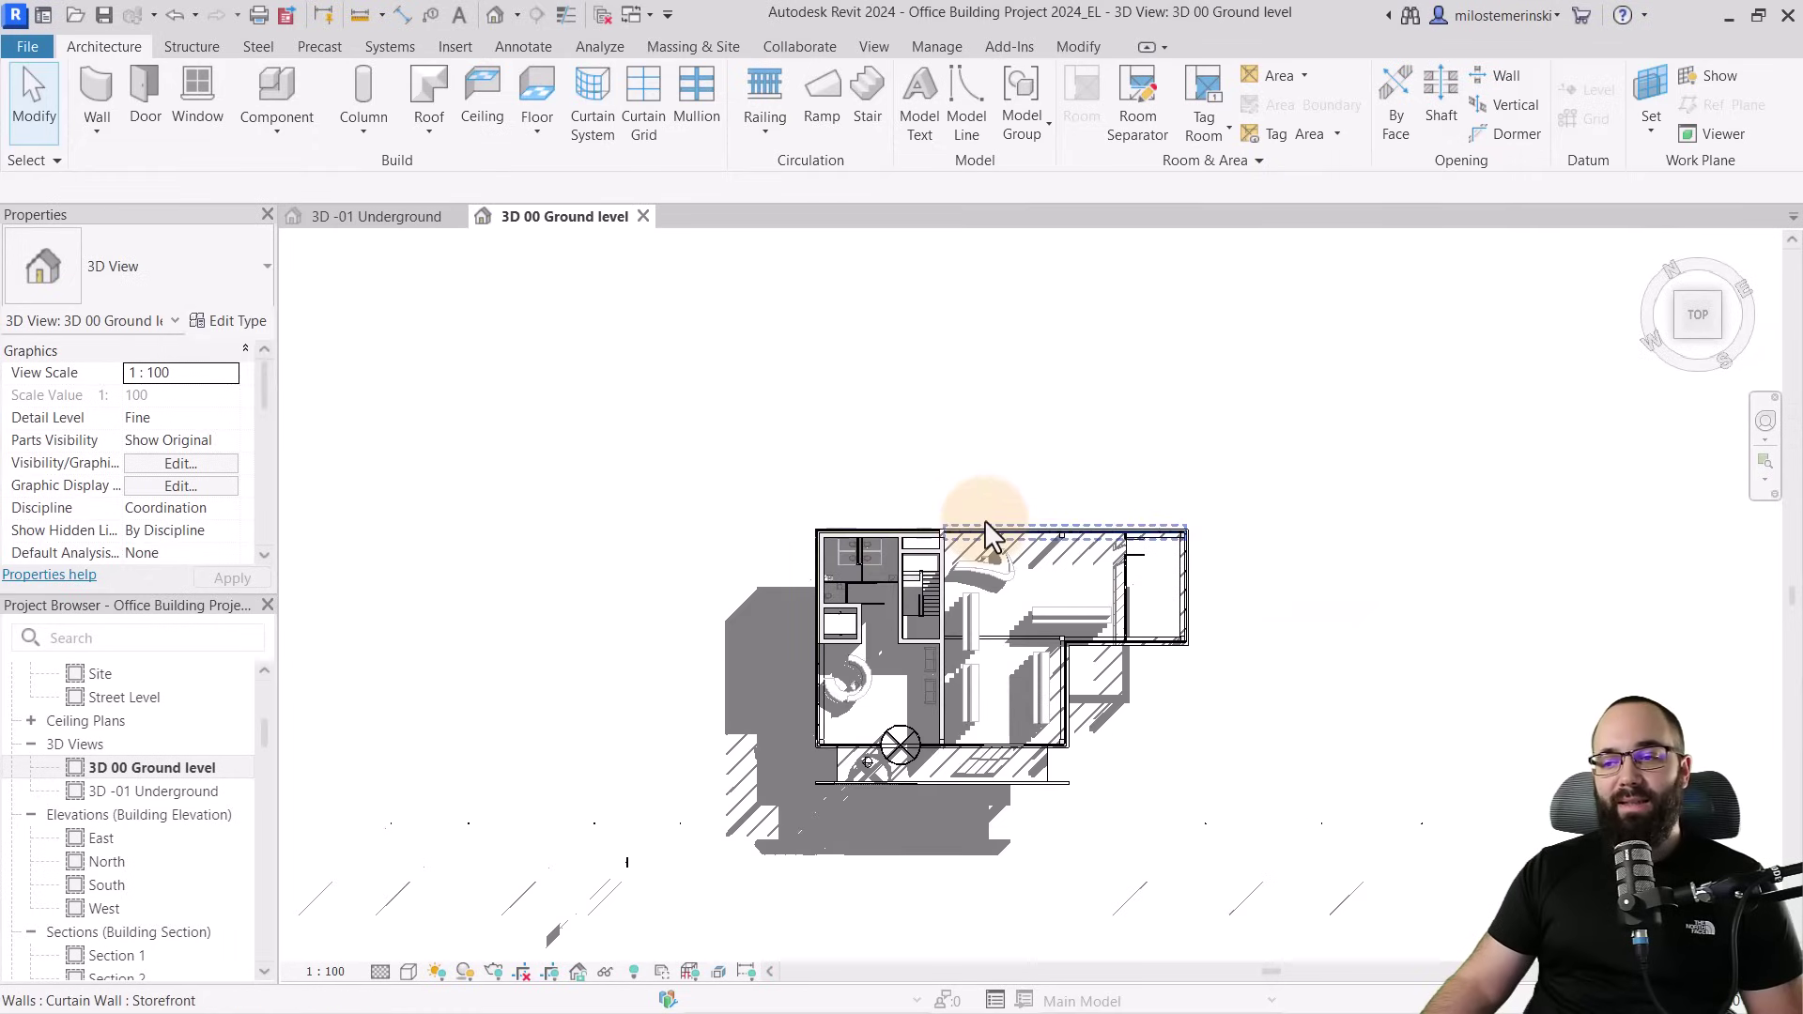
pyautogui.click(1678, 334)
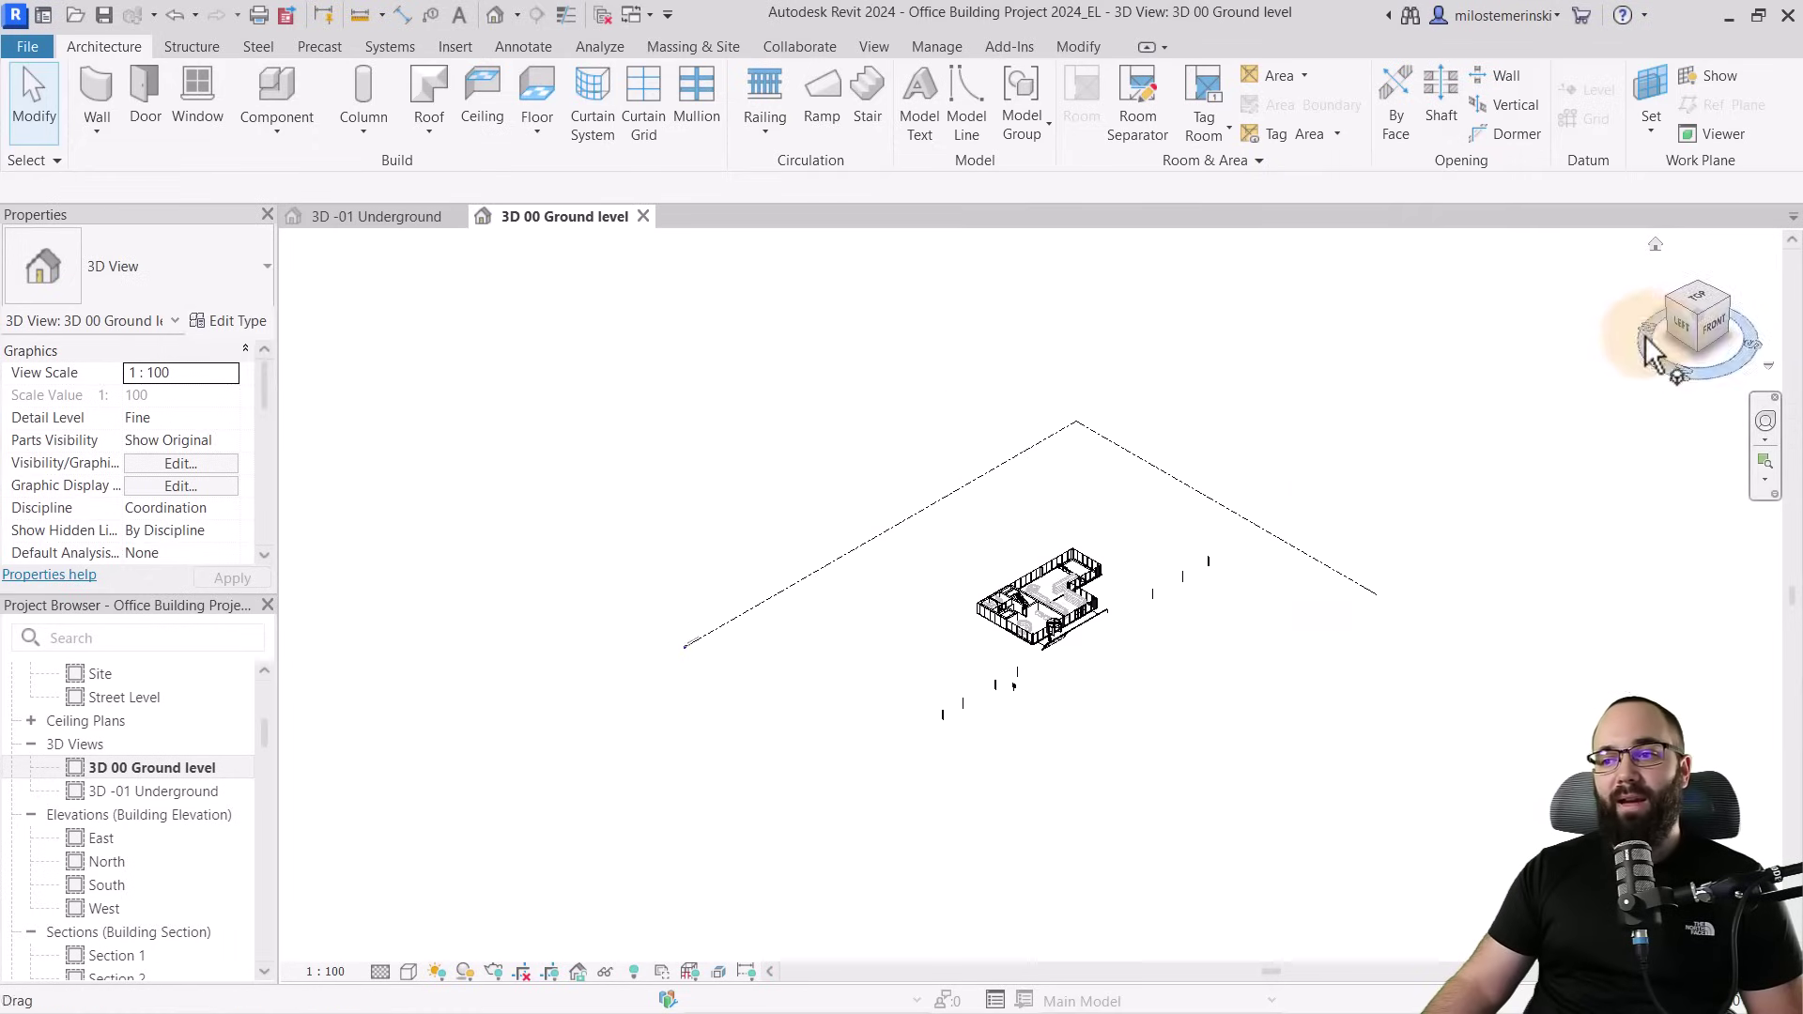
pyautogui.moveTo(1226, 629); pyautogui.dragTo(952, 667, button='middle')
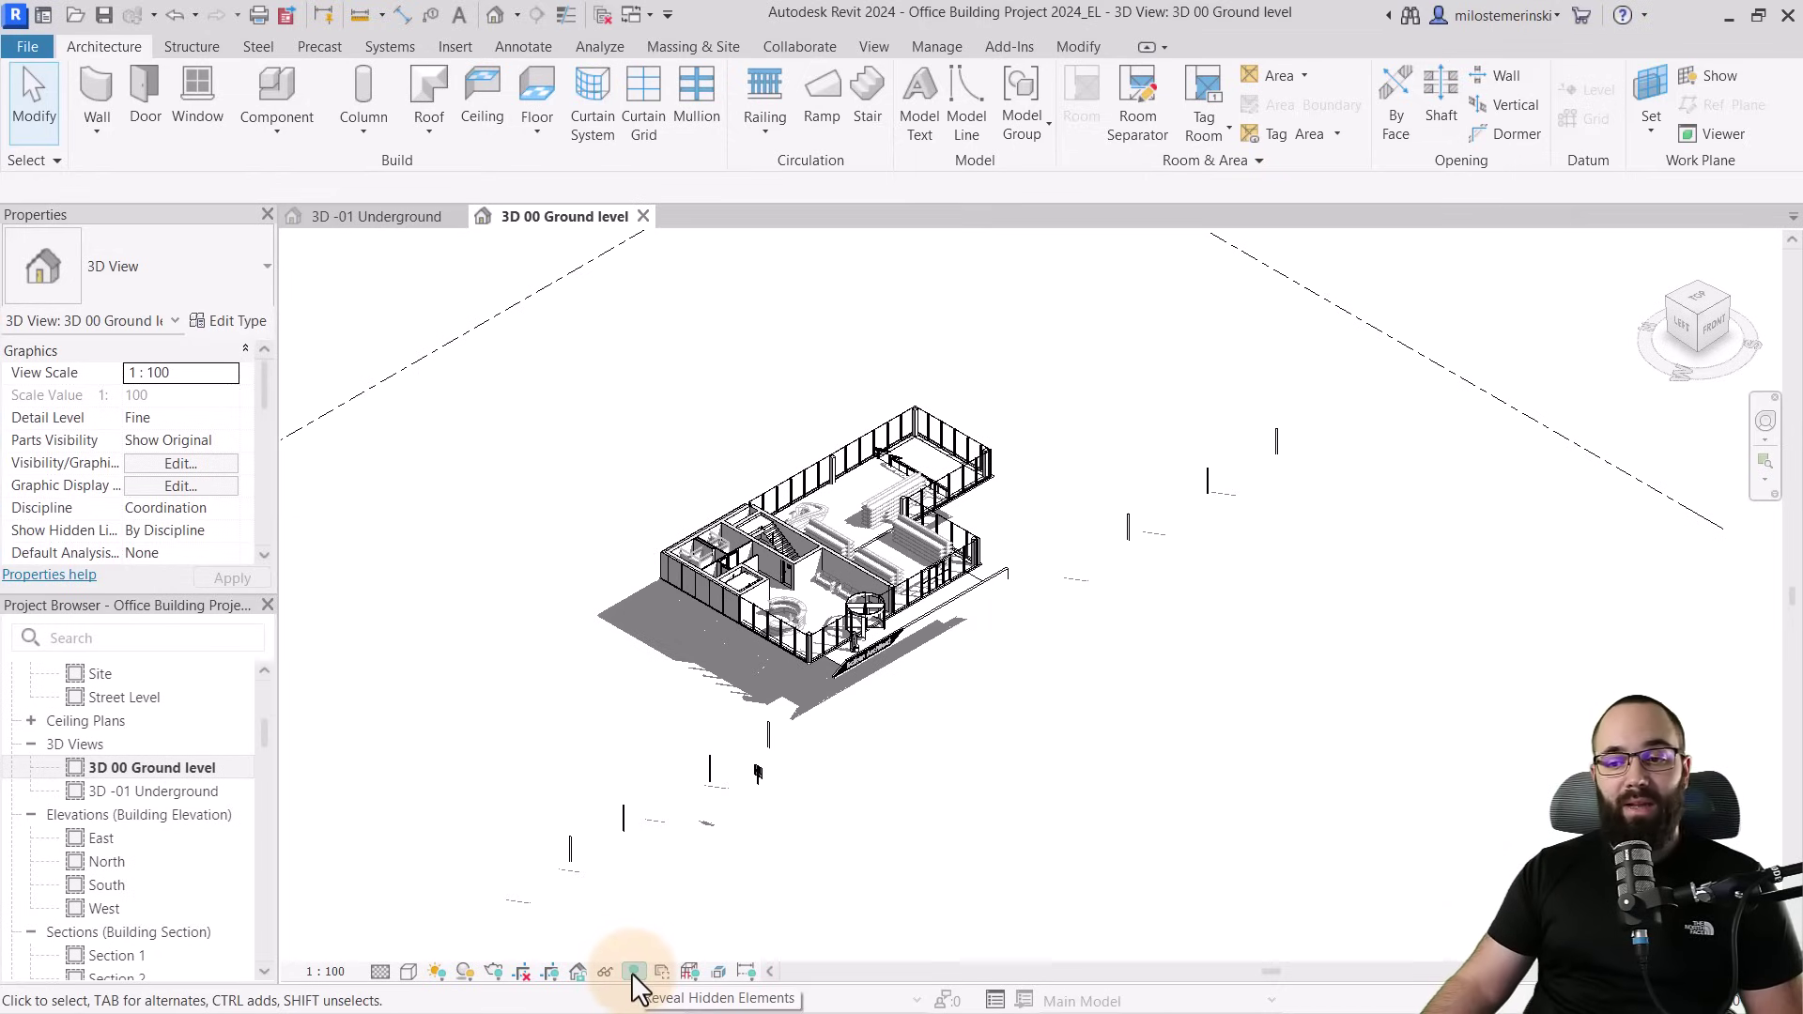
# With Reveal Hidden Elements on, pull the section box faces in tightly around the ground floor
pyautogui.click(634, 972)
pyautogui.scroll(-3, 890, 634)
pyautogui.click(1028, 824)
pyautogui.moveTo(443, 810); pyautogui.dragTo(751, 627)
pyautogui.moveTo(1273, 667); pyautogui.dragTo(1033, 595)
pyautogui.moveTo(1127, 314); pyautogui.dragTo(1103, 304)
pyautogui.moveTo(880, 435); pyautogui.dragTo(873, 460)
pyautogui.moveTo(580, 394); pyautogui.dragTo(827, 538)
pyautogui.scroll(6, 827, 549)
pyautogui.moveTo(1255, 329); pyautogui.dragTo(1221, 347)
pyautogui.moveTo(839, 553); pyautogui.dragTo(835, 506)
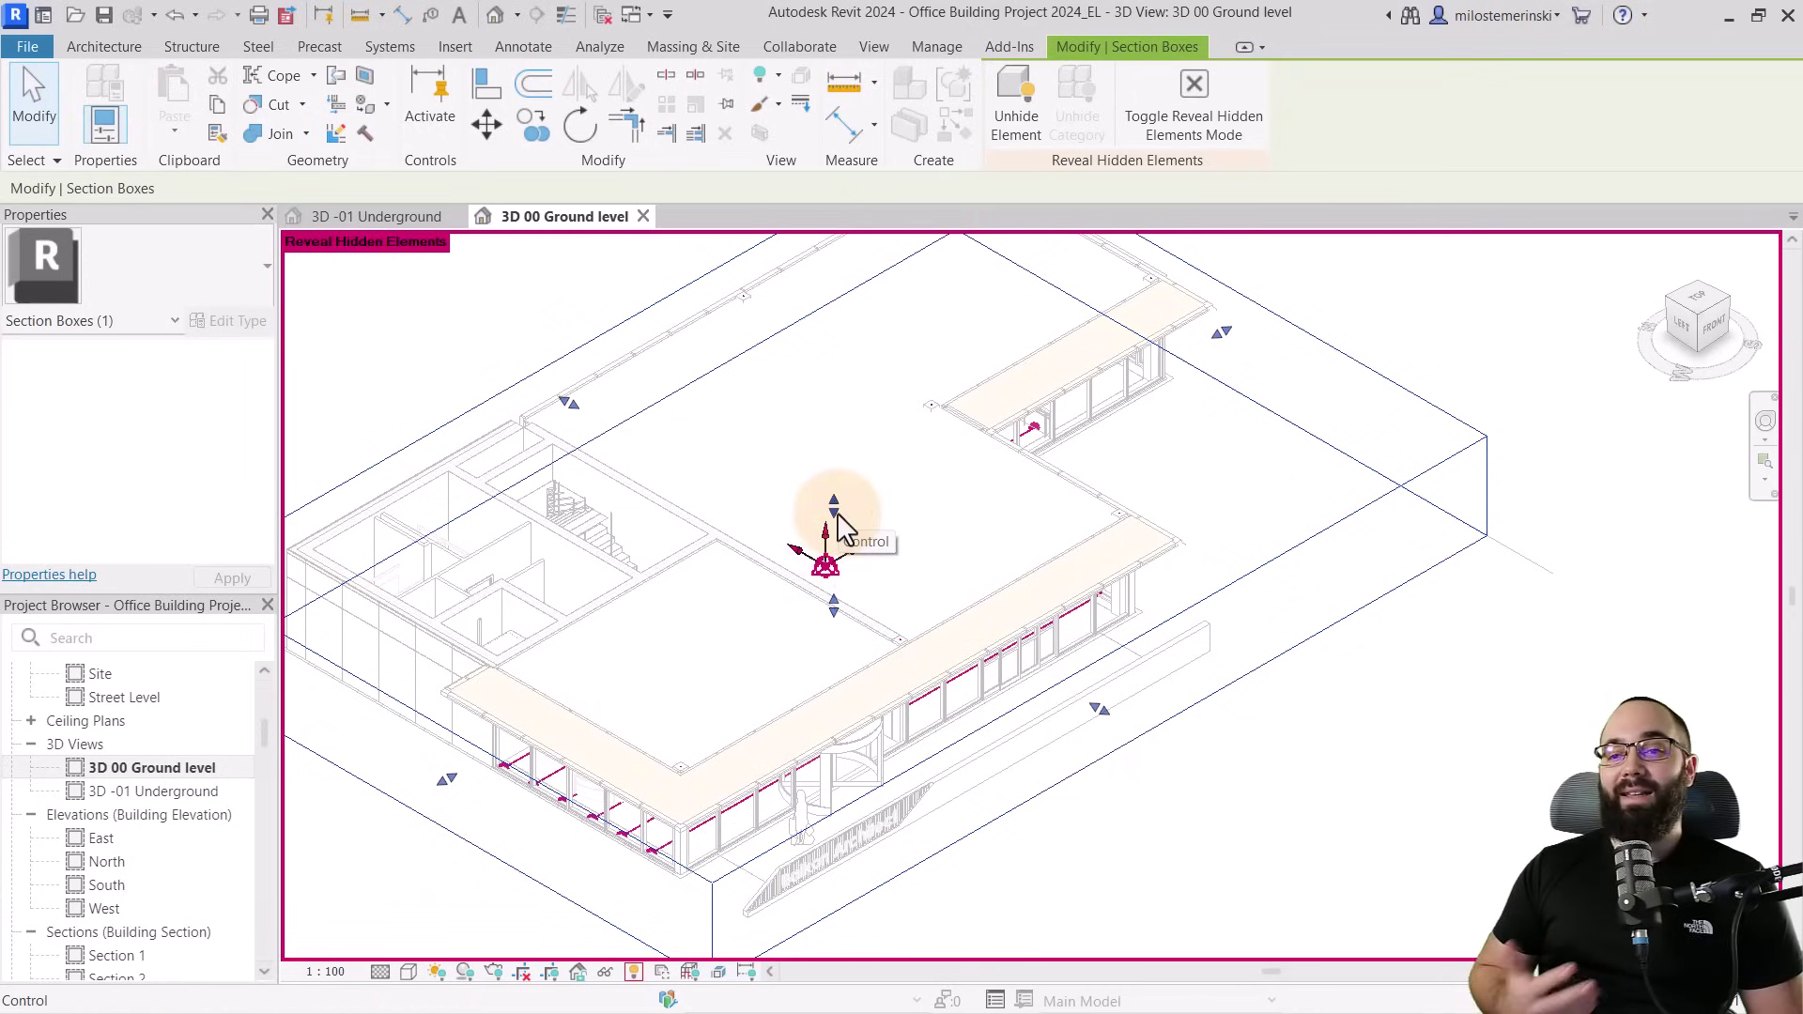
pyautogui.moveTo(835, 509); pyautogui.dragTo(835, 510)
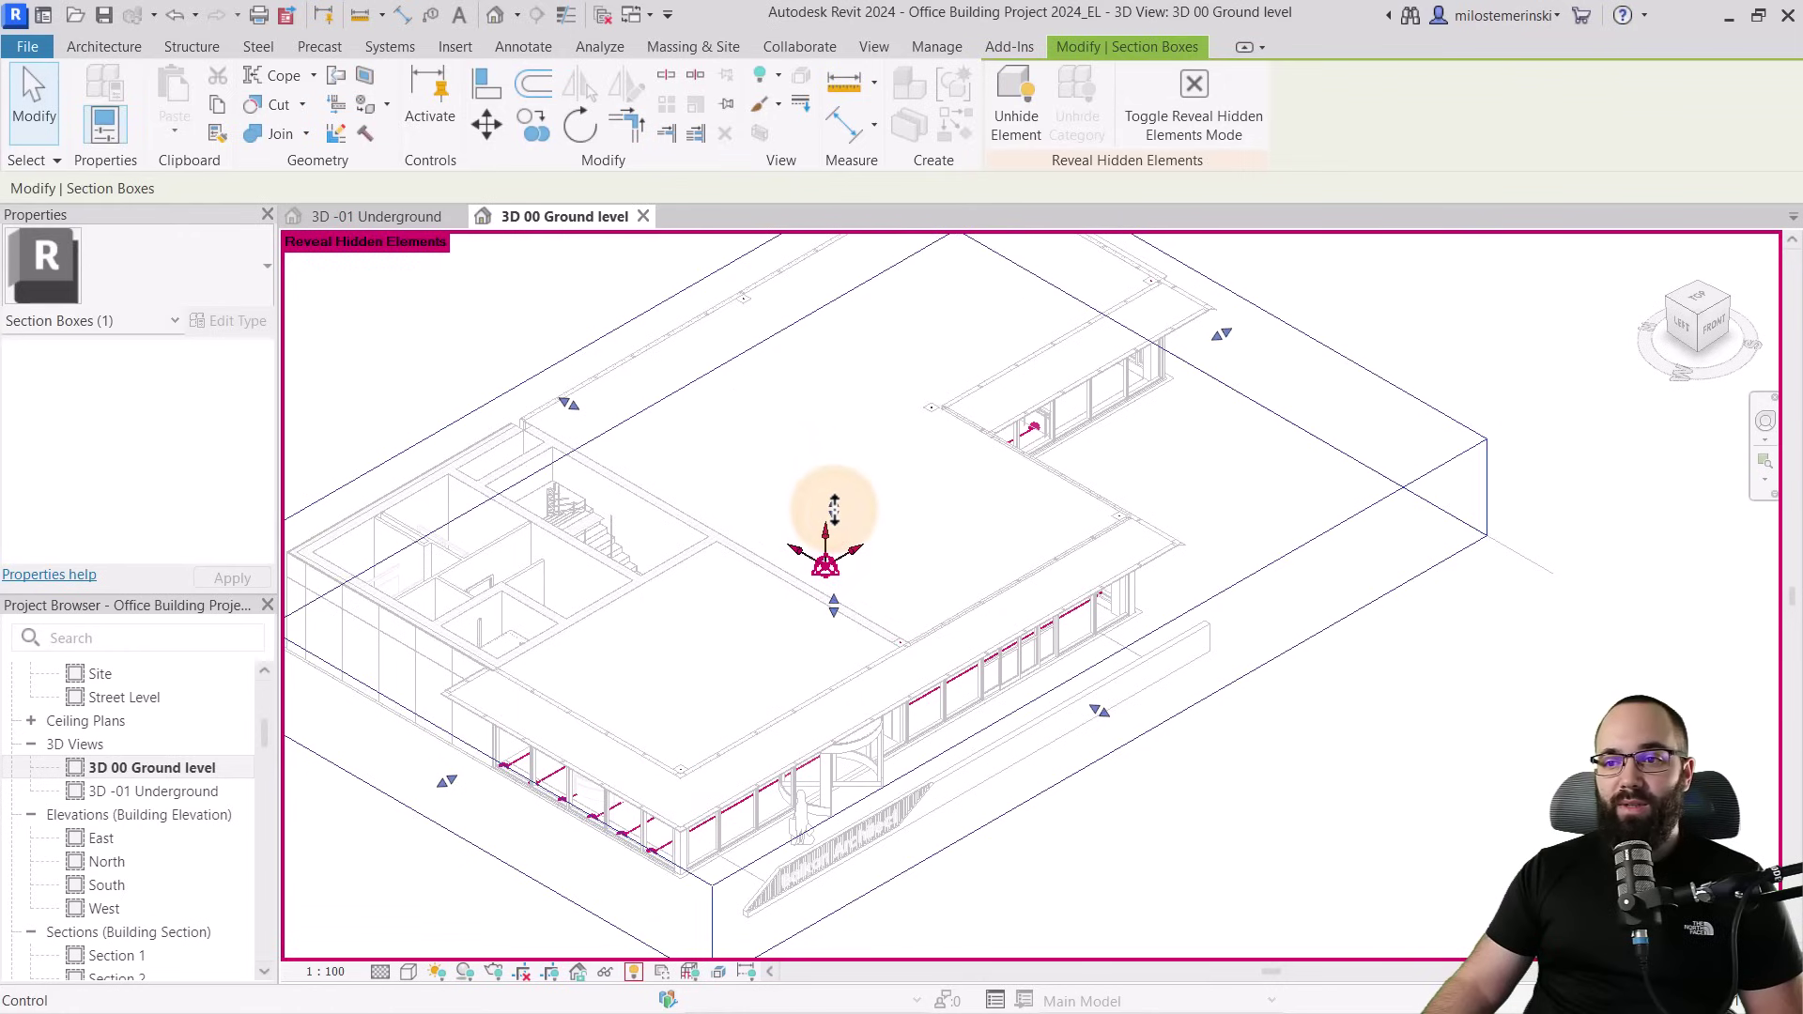
# Lower the section box top just below the roof to cut it away
pyautogui.click(695, 596)
pyautogui.press('Escape')
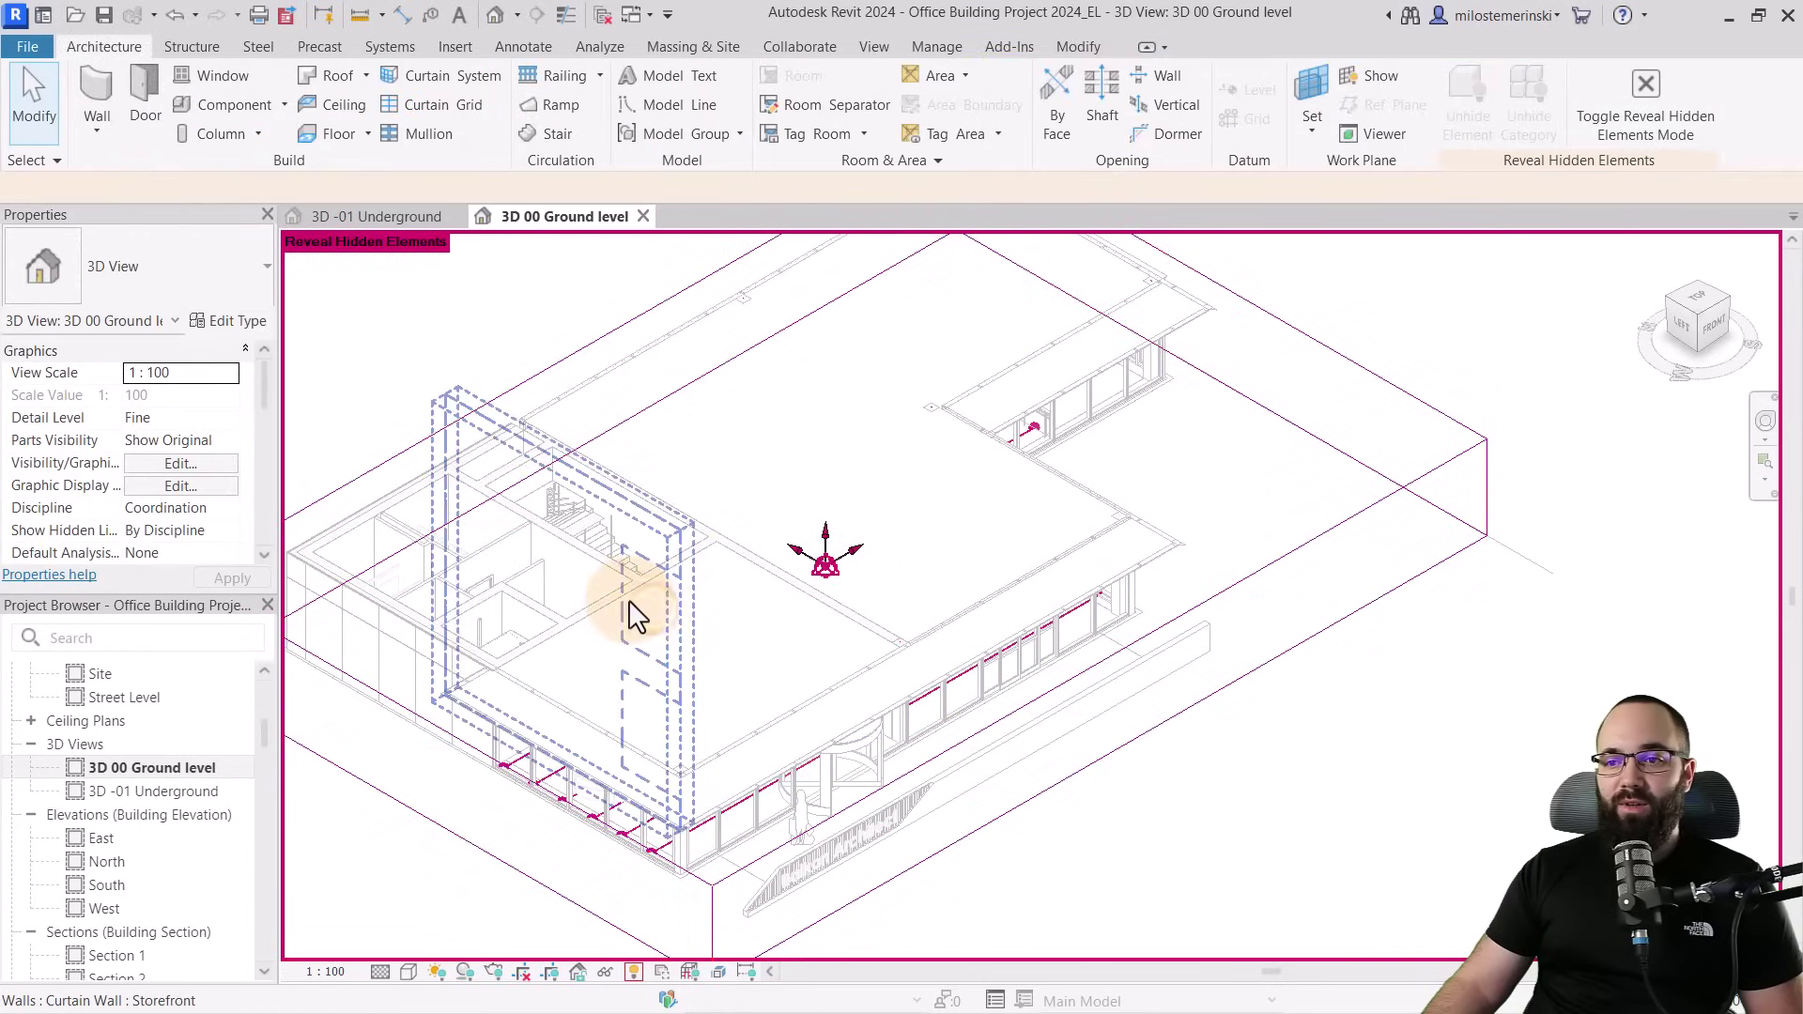
pyautogui.click(709, 552)
pyautogui.keyDown('ctrl'); pyautogui.click(588, 391); pyautogui.keyUp('ctrl')
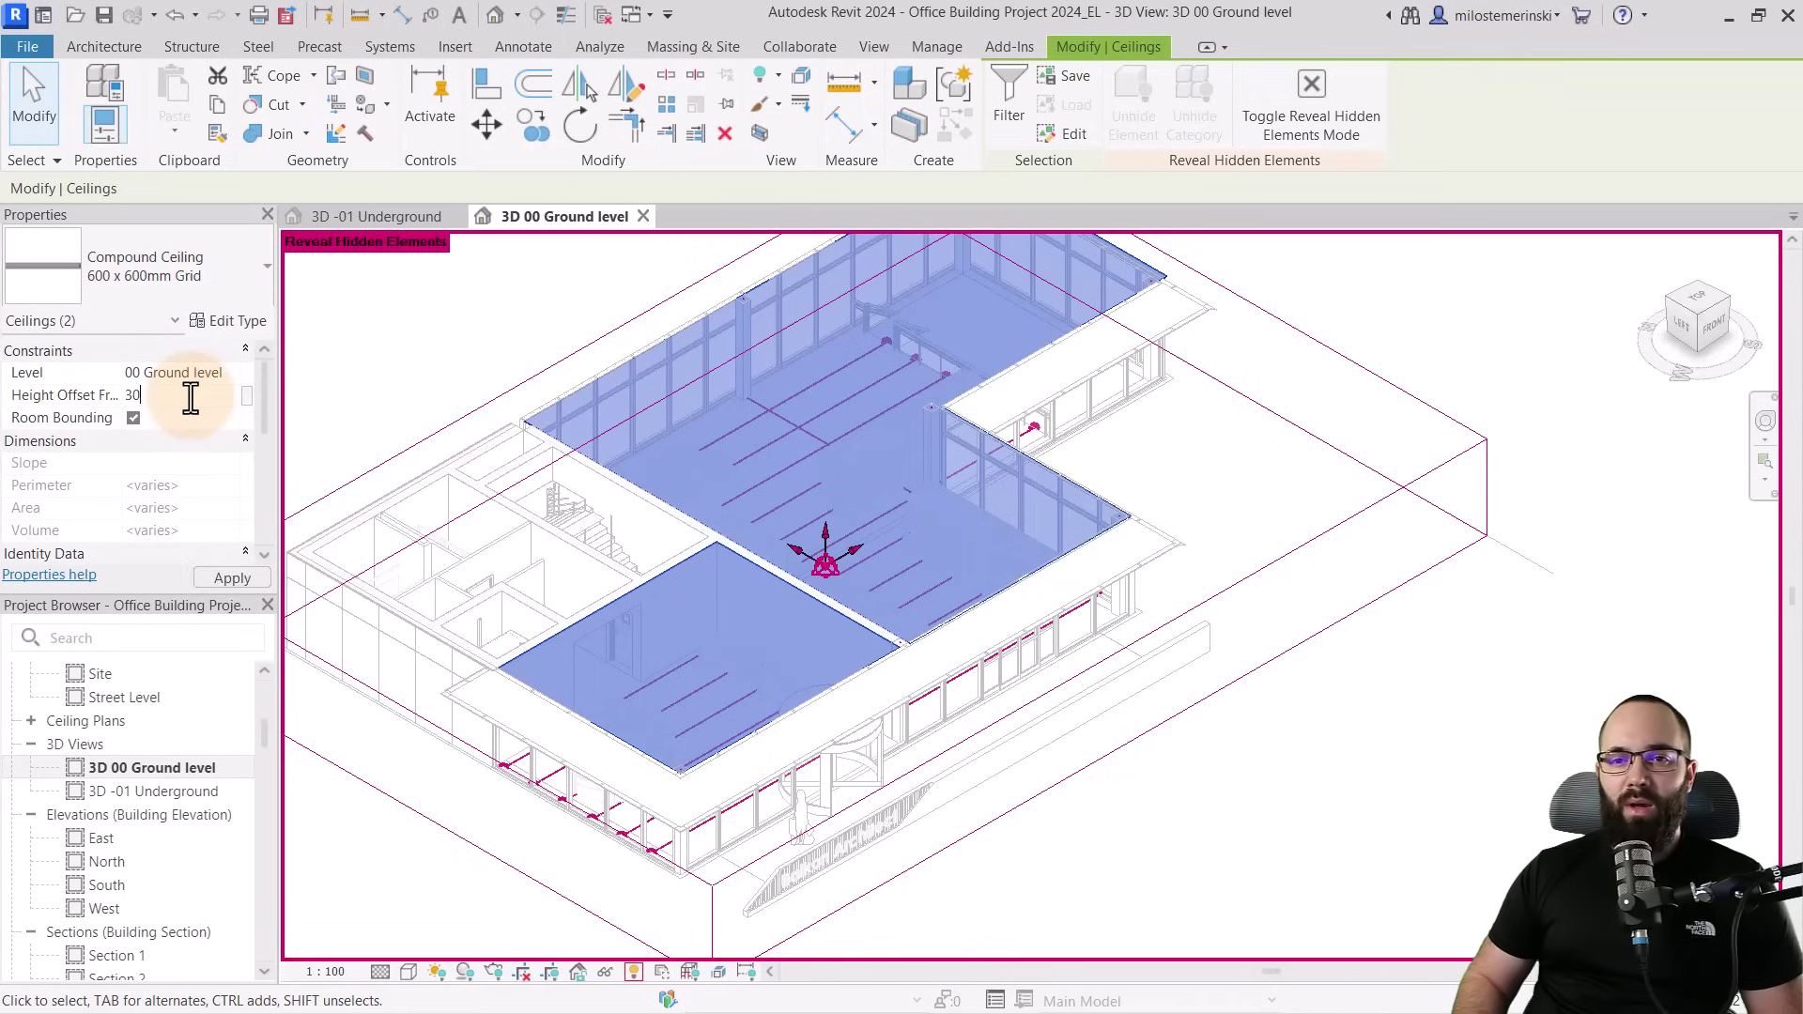
pyautogui.click(427, 357)
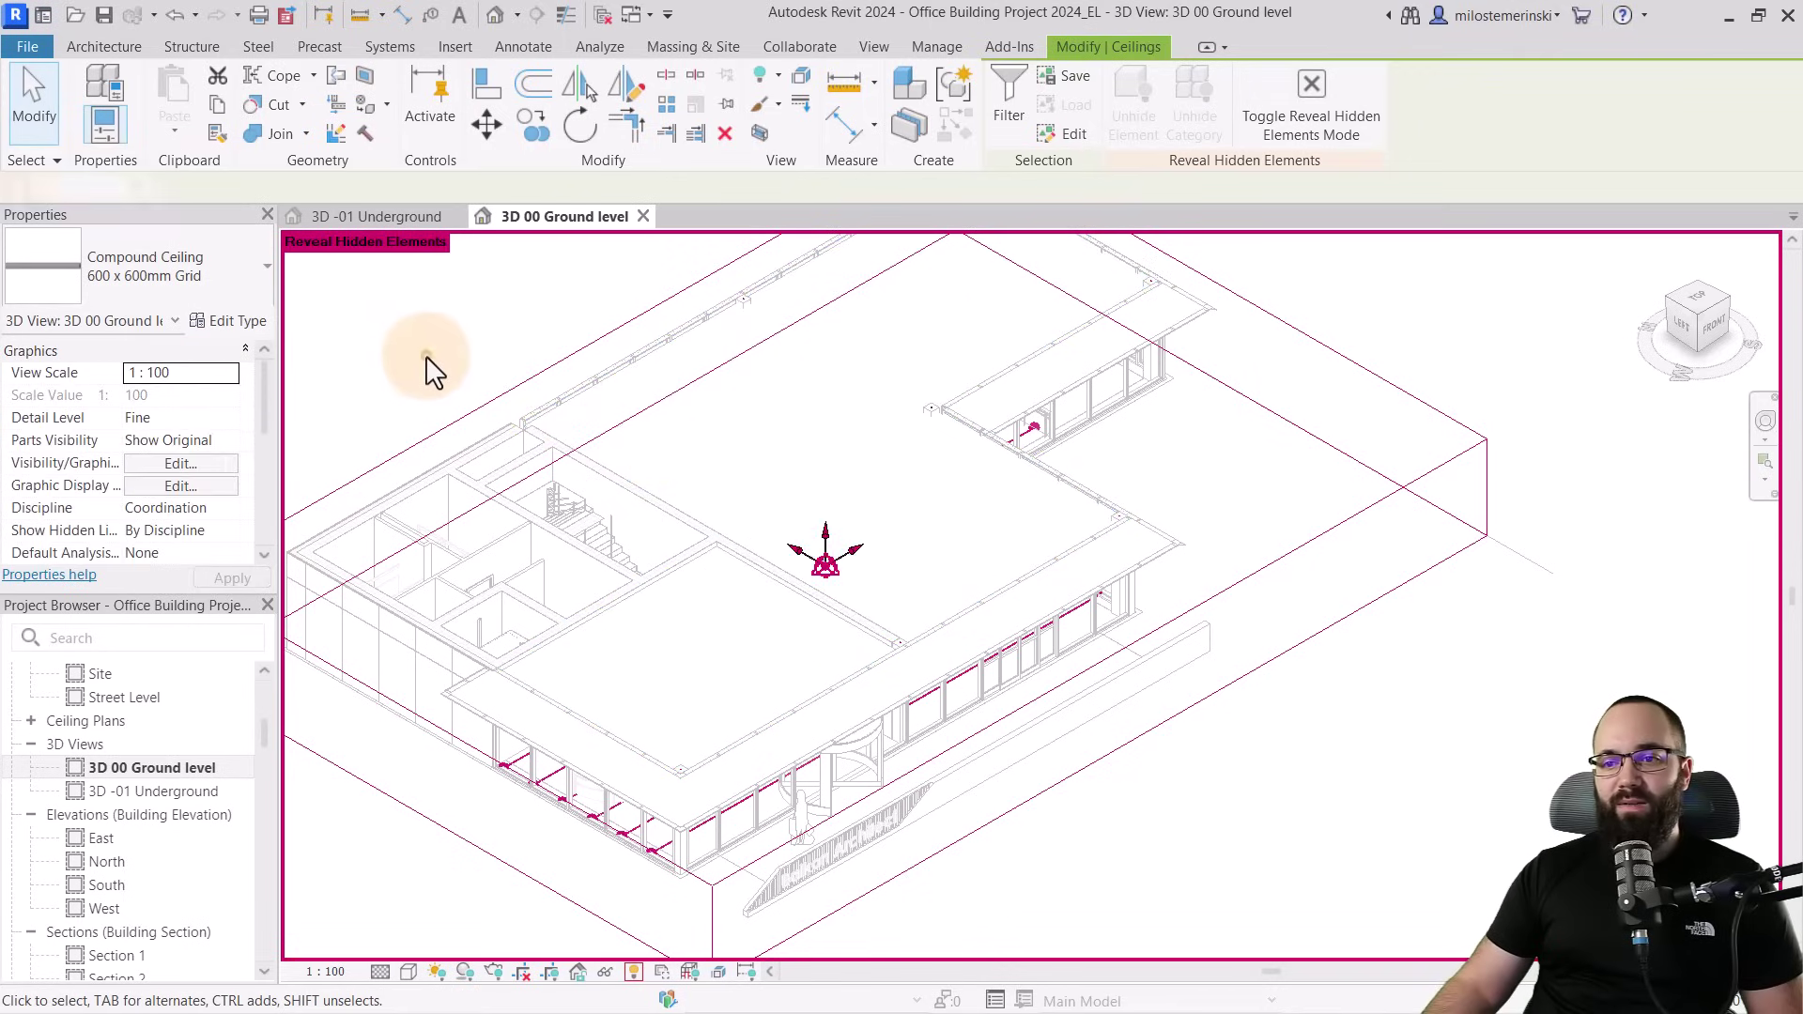
pyautogui.click(545, 372)
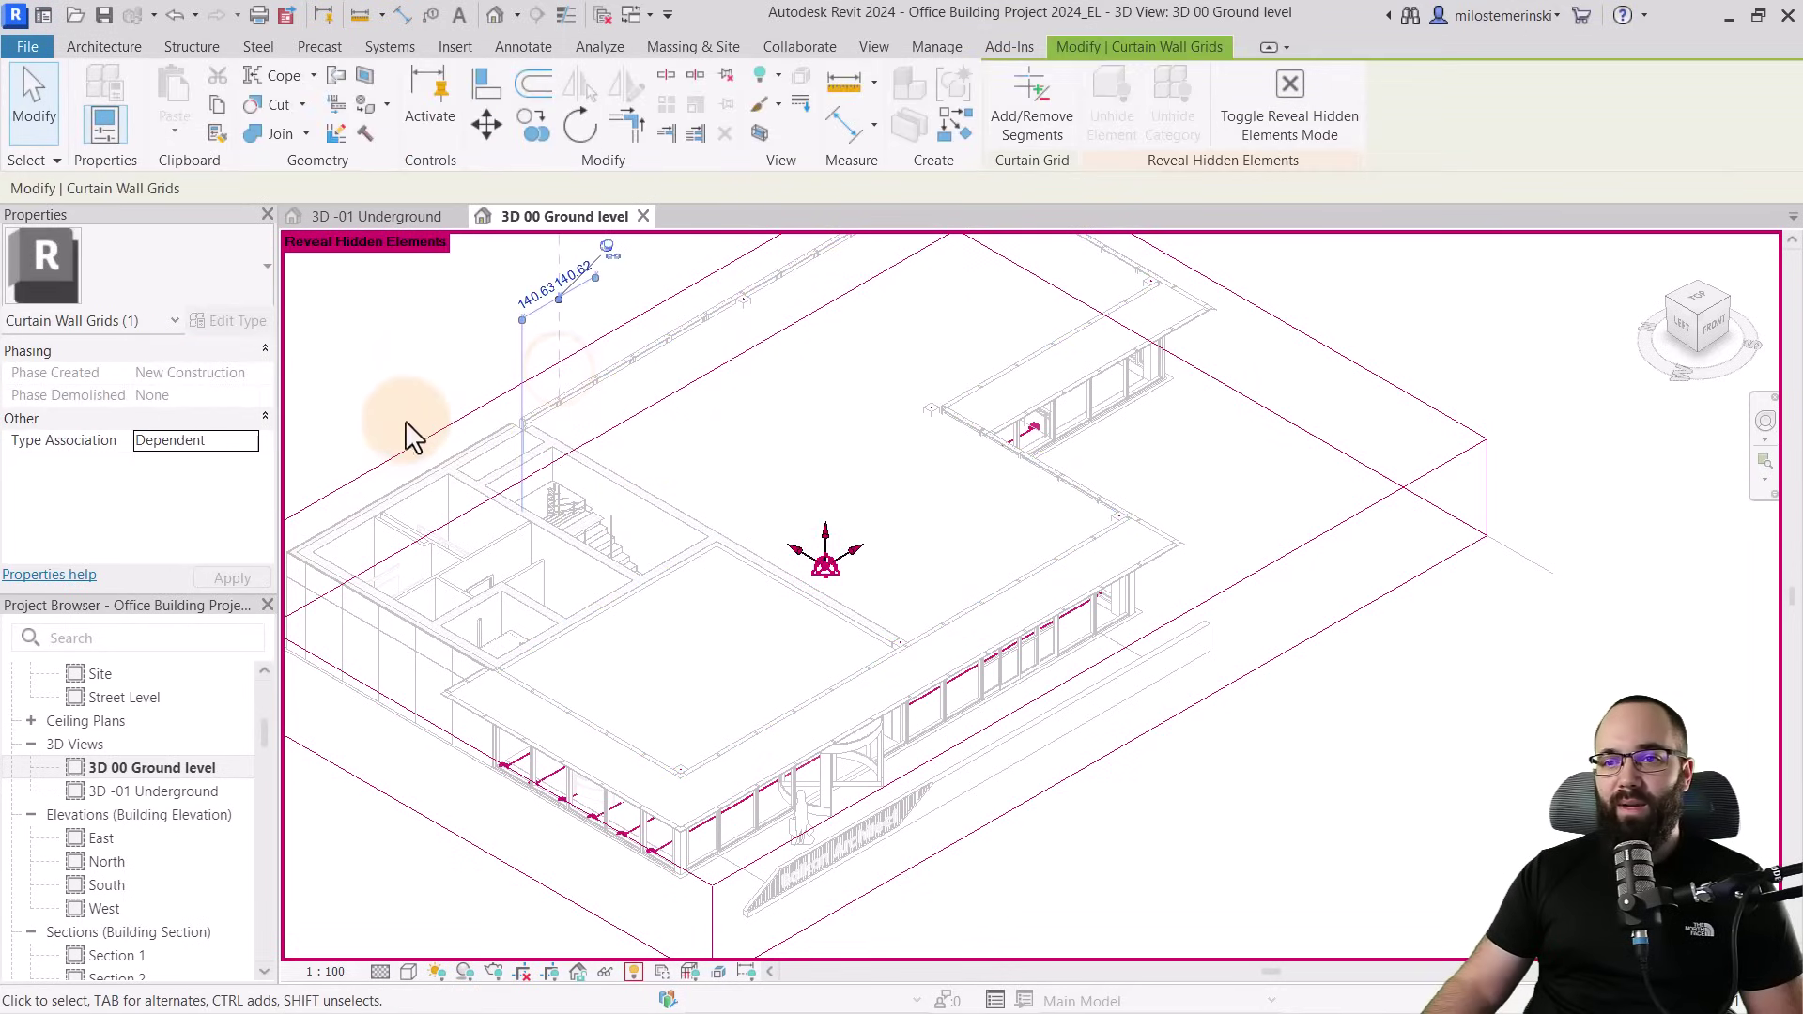
pyautogui.click(741, 551)
pyautogui.moveTo(825, 523); pyautogui.dragTo(834, 515)
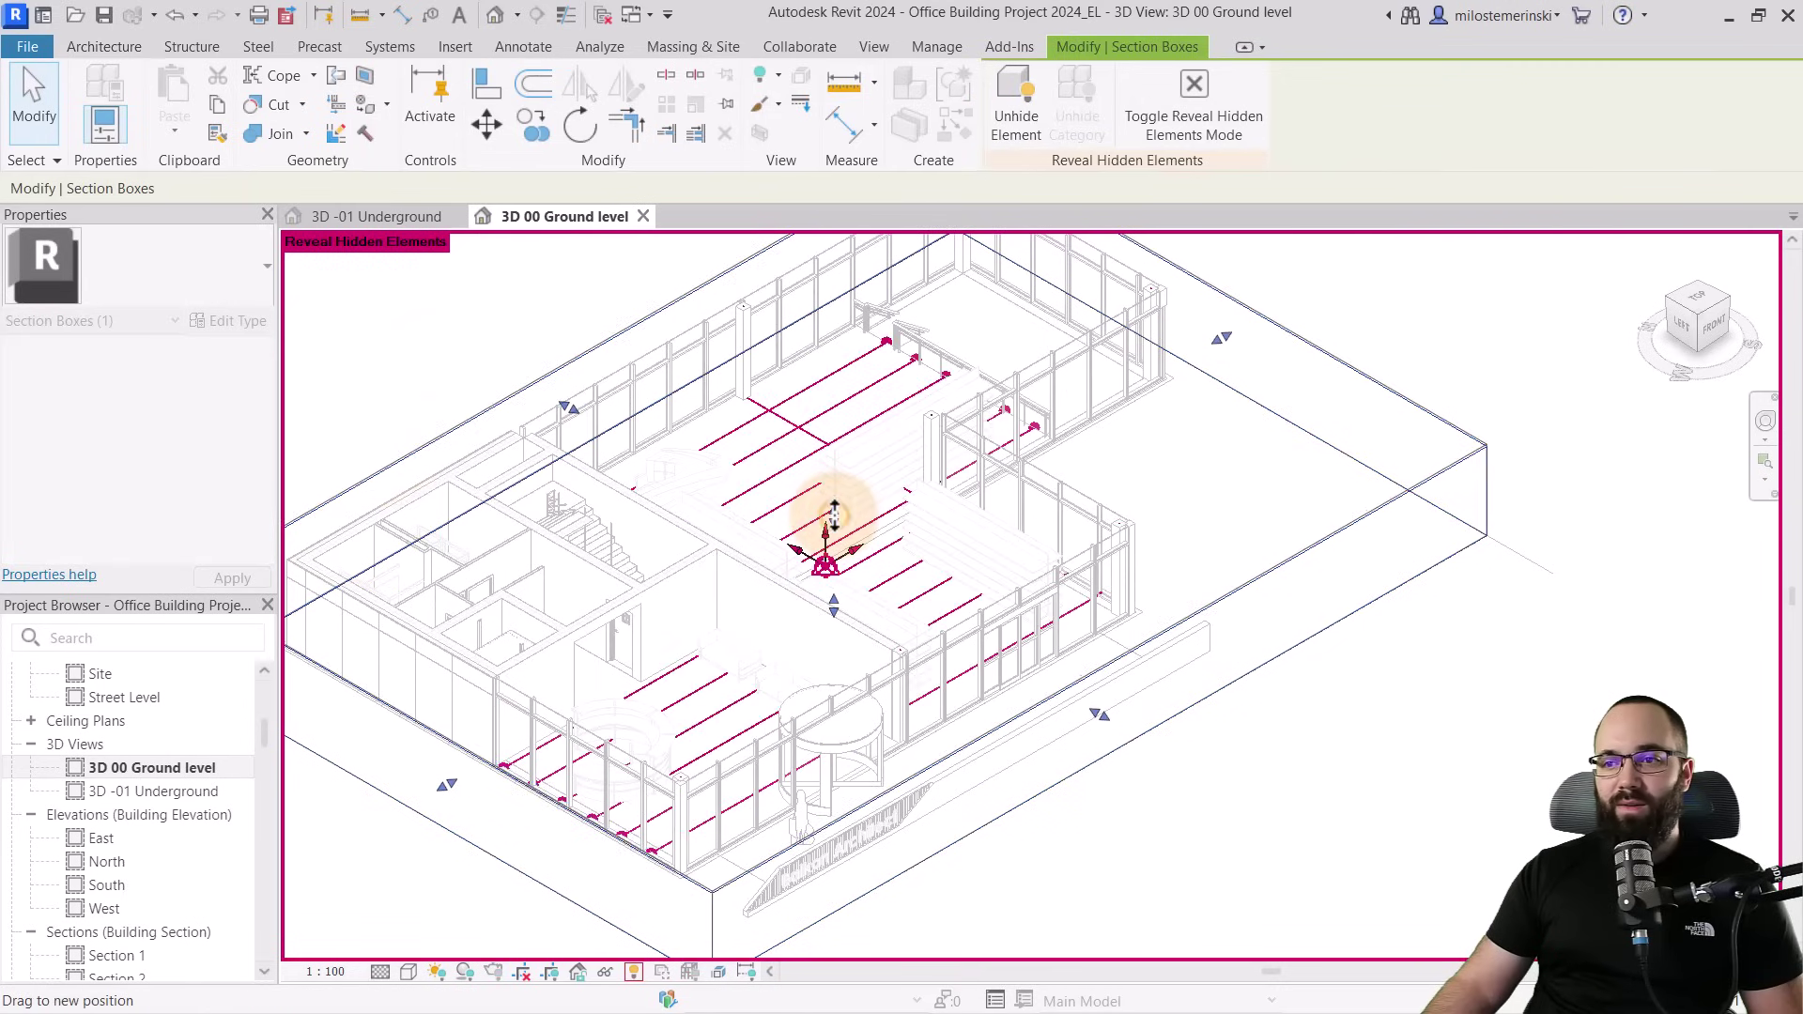
pyautogui.moveTo(834, 515); pyautogui.dragTo(834, 524)
pyautogui.click(418, 349)
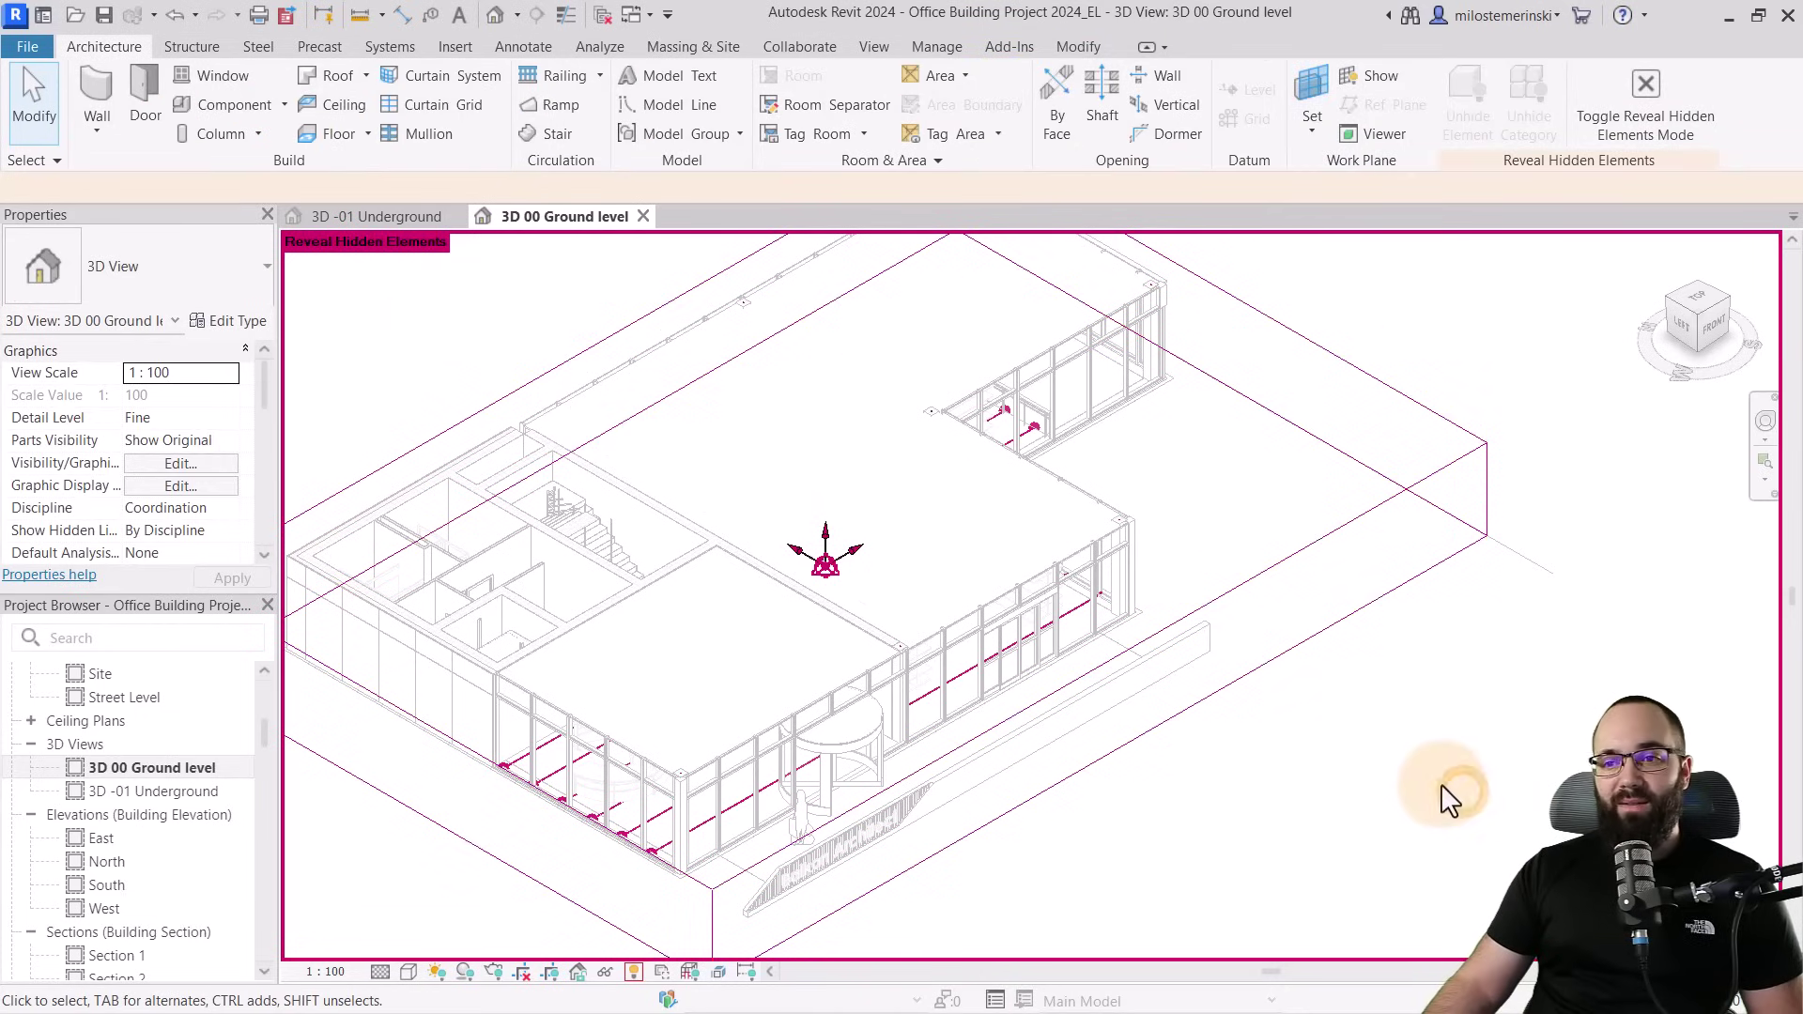
pyautogui.click(634, 973)
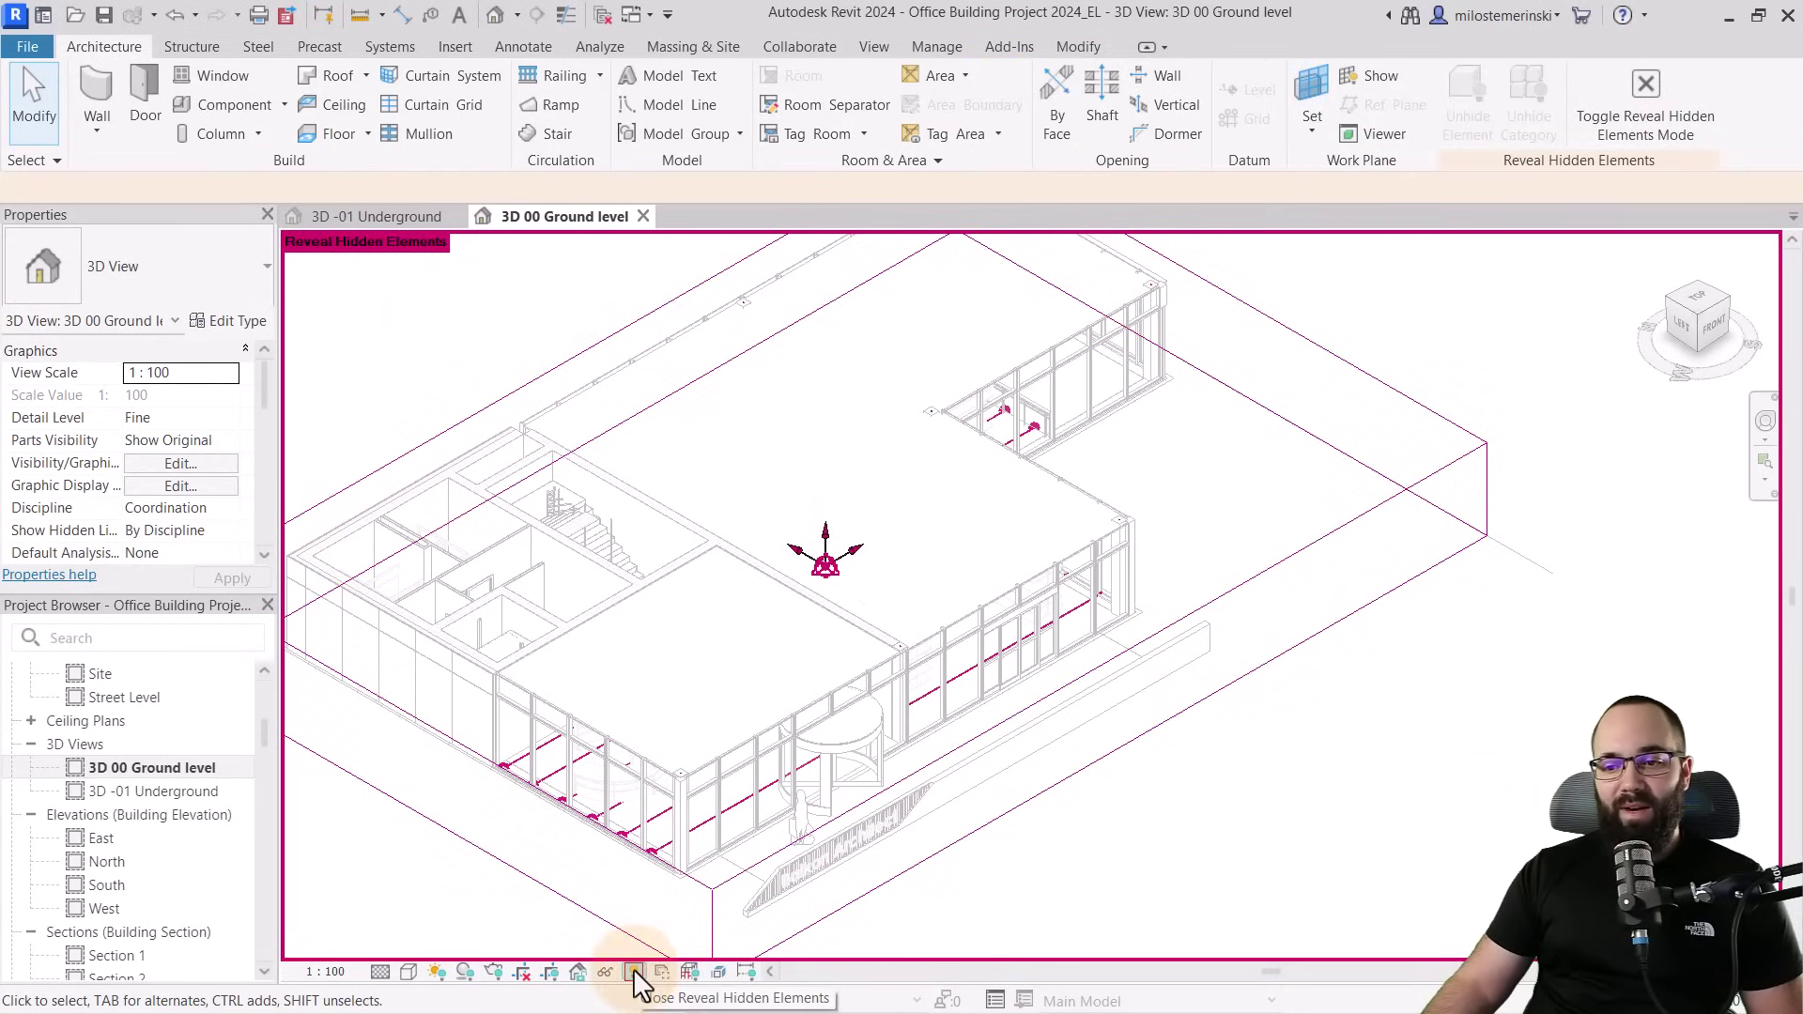
# Exit Reveal Hidden Elements and select both ground-floor ceilings
pyautogui.click(633, 971)
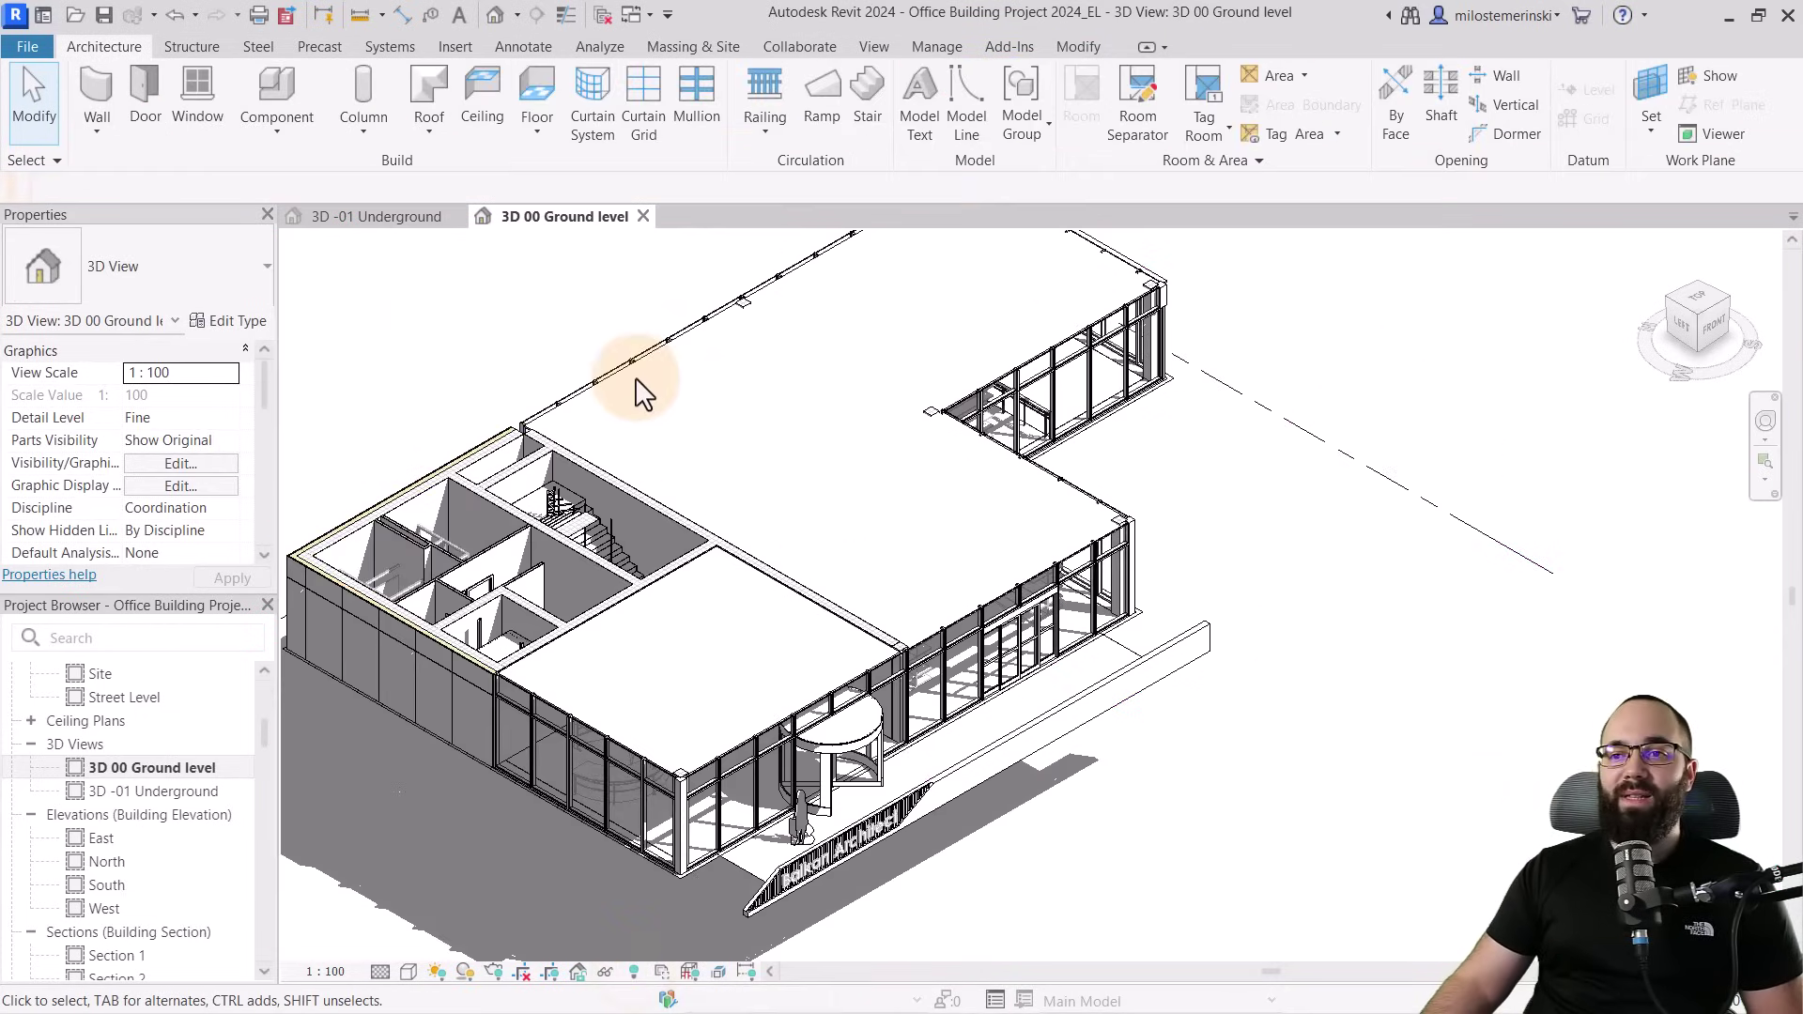
pyautogui.click(627, 378)
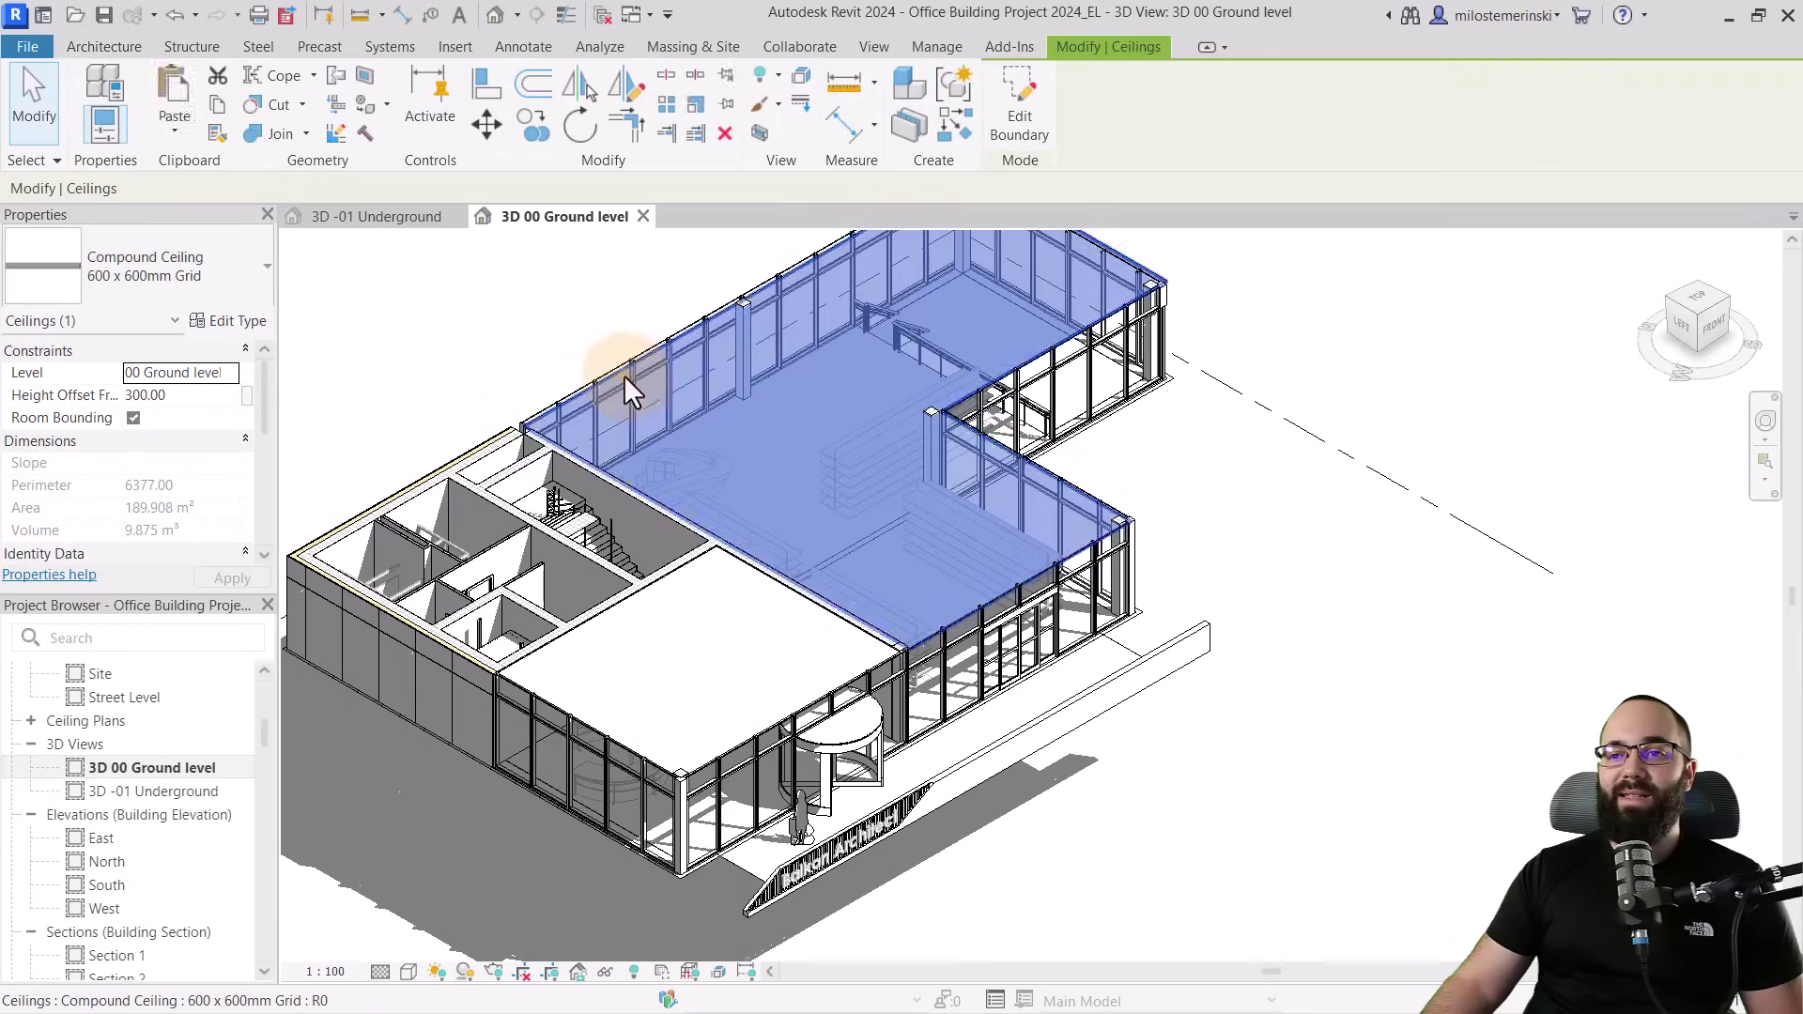
pyautogui.keyDown('ctrl'); pyautogui.click(695, 563); pyautogui.keyUp('ctrl')
pyautogui.keyDown('ctrl'); pyautogui.moveTo(695, 563); pyautogui.dragTo(888, 665, button='middle'); pyautogui.keyUp('ctrl')
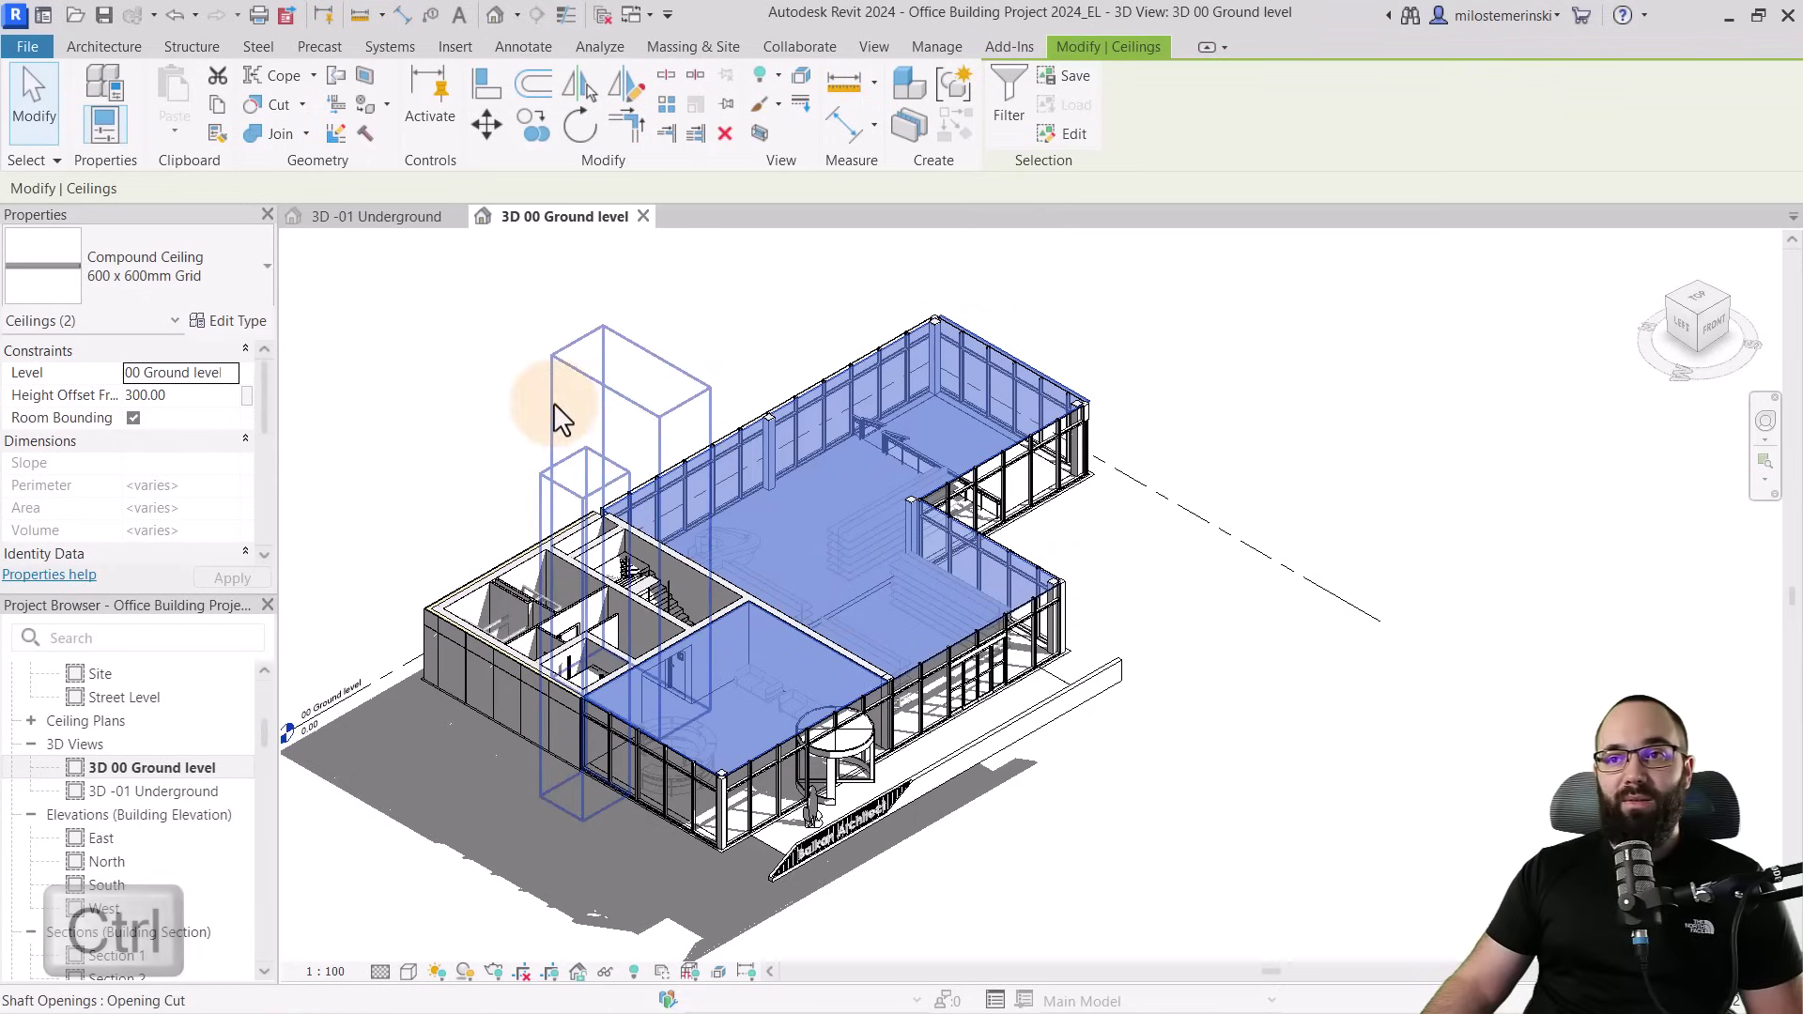
# Override the ceilings' graphics in view with a red solid fill at transparency 80
pyautogui.rightClick(464, 376)
pyautogui.moveTo(626, 499)
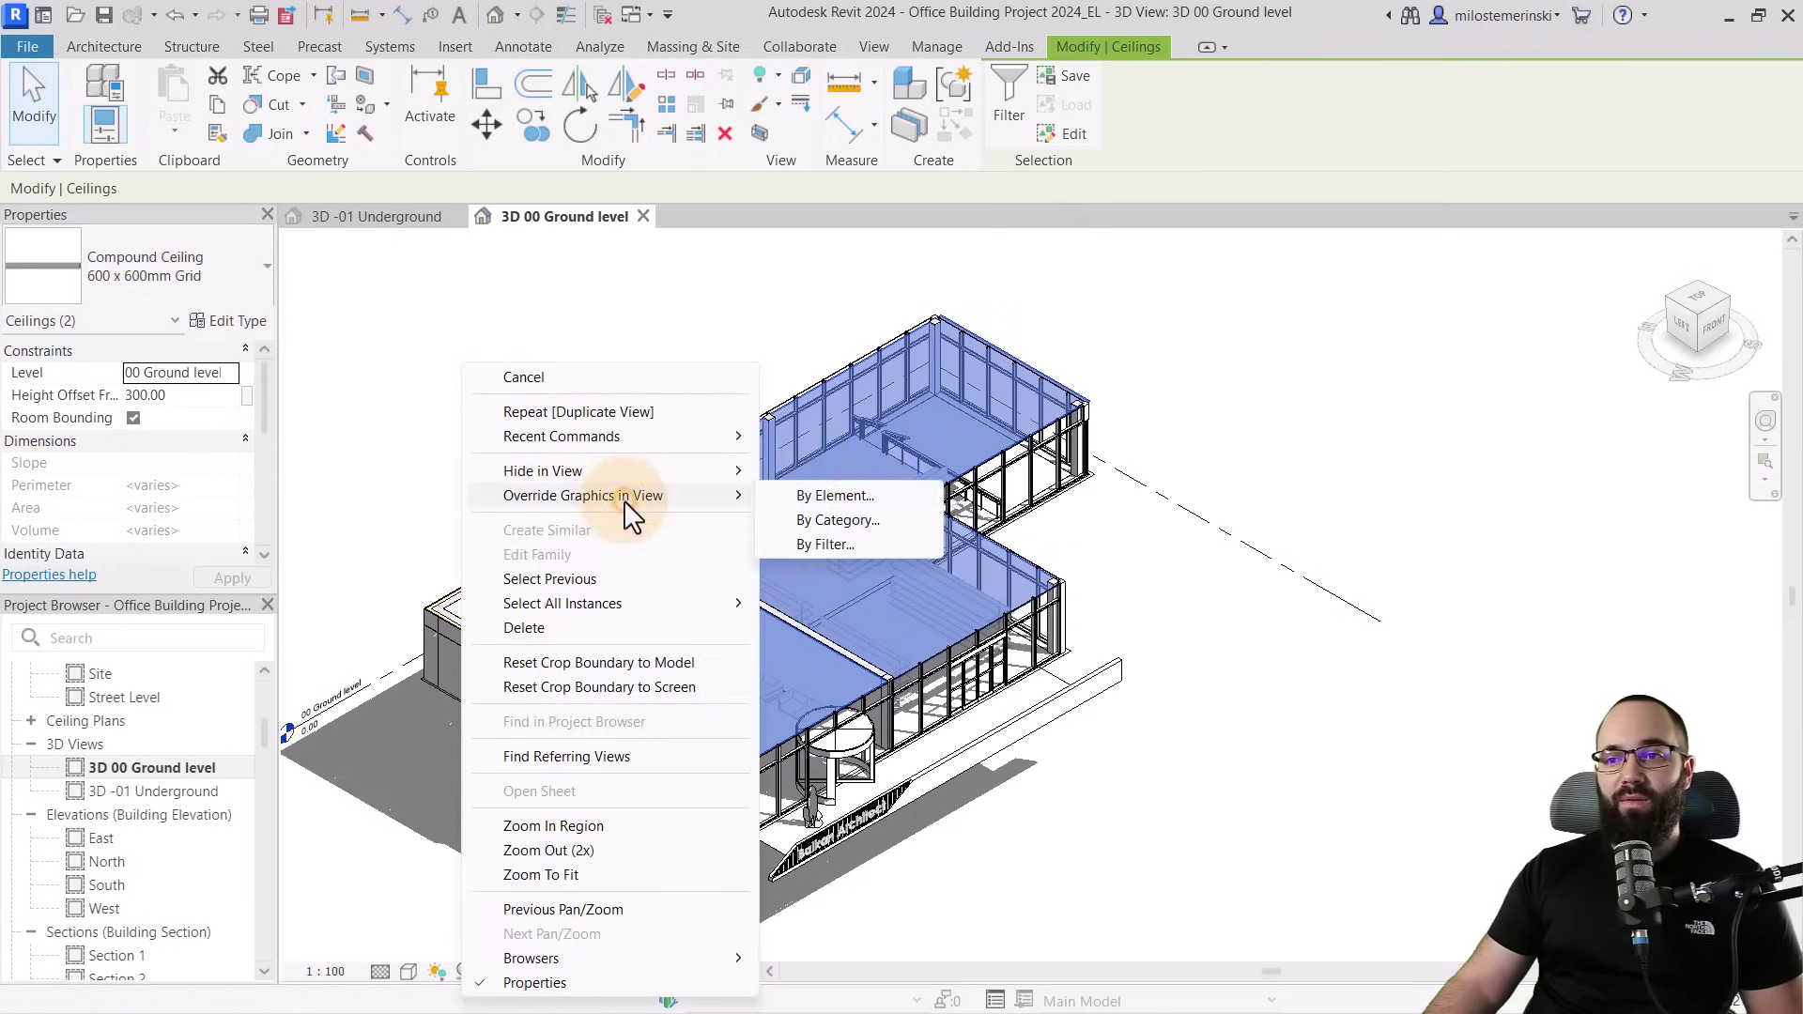
pyautogui.click(860, 494)
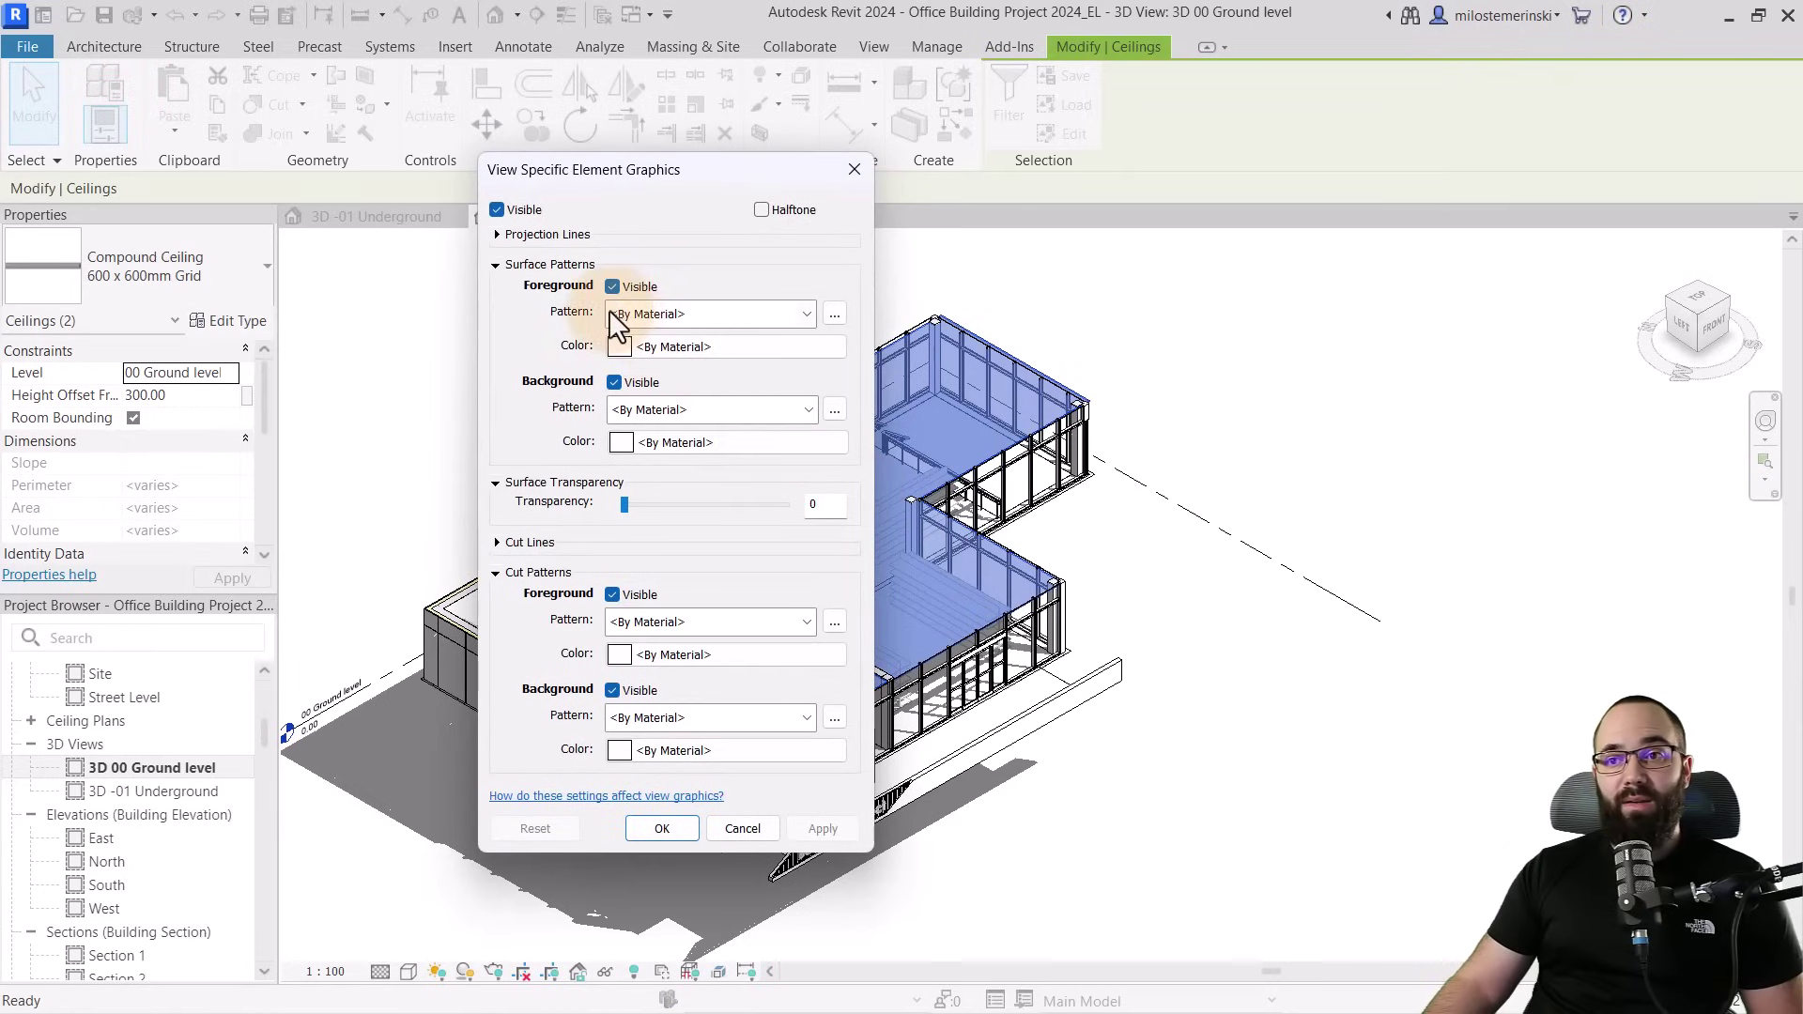
pyautogui.click(645, 314)
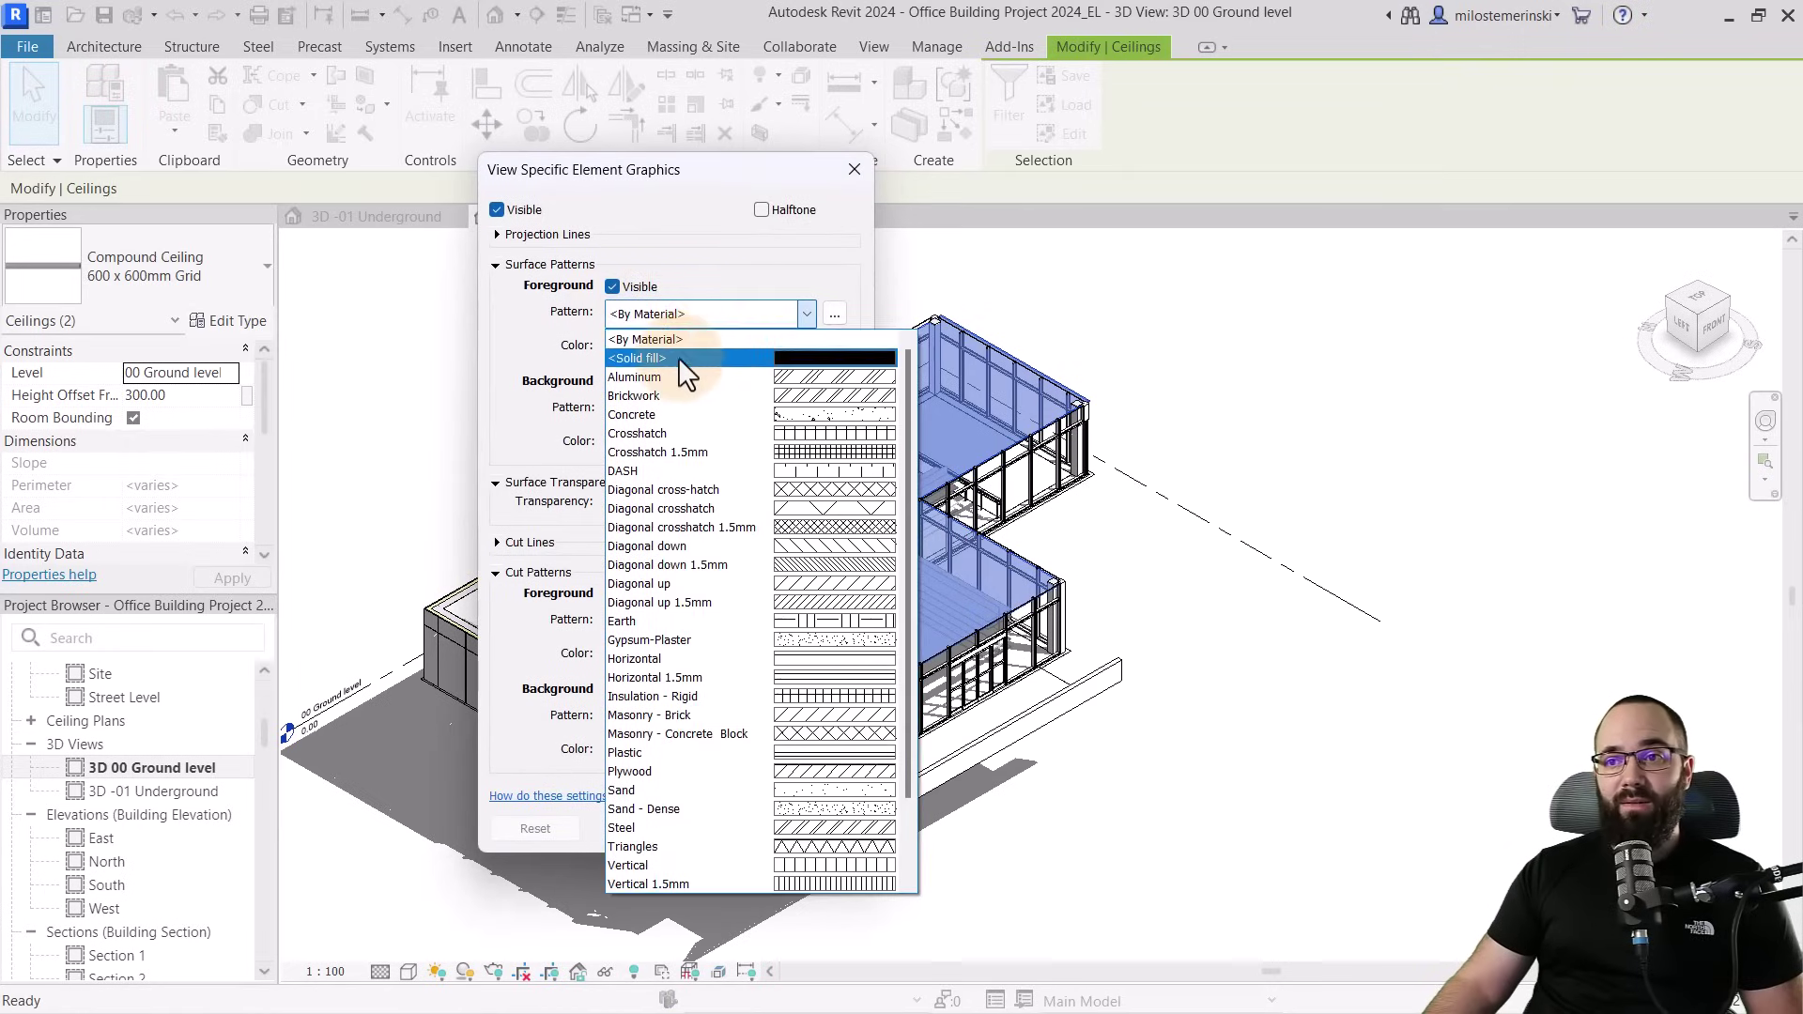
pyautogui.click(678, 357)
pyautogui.click(650, 345)
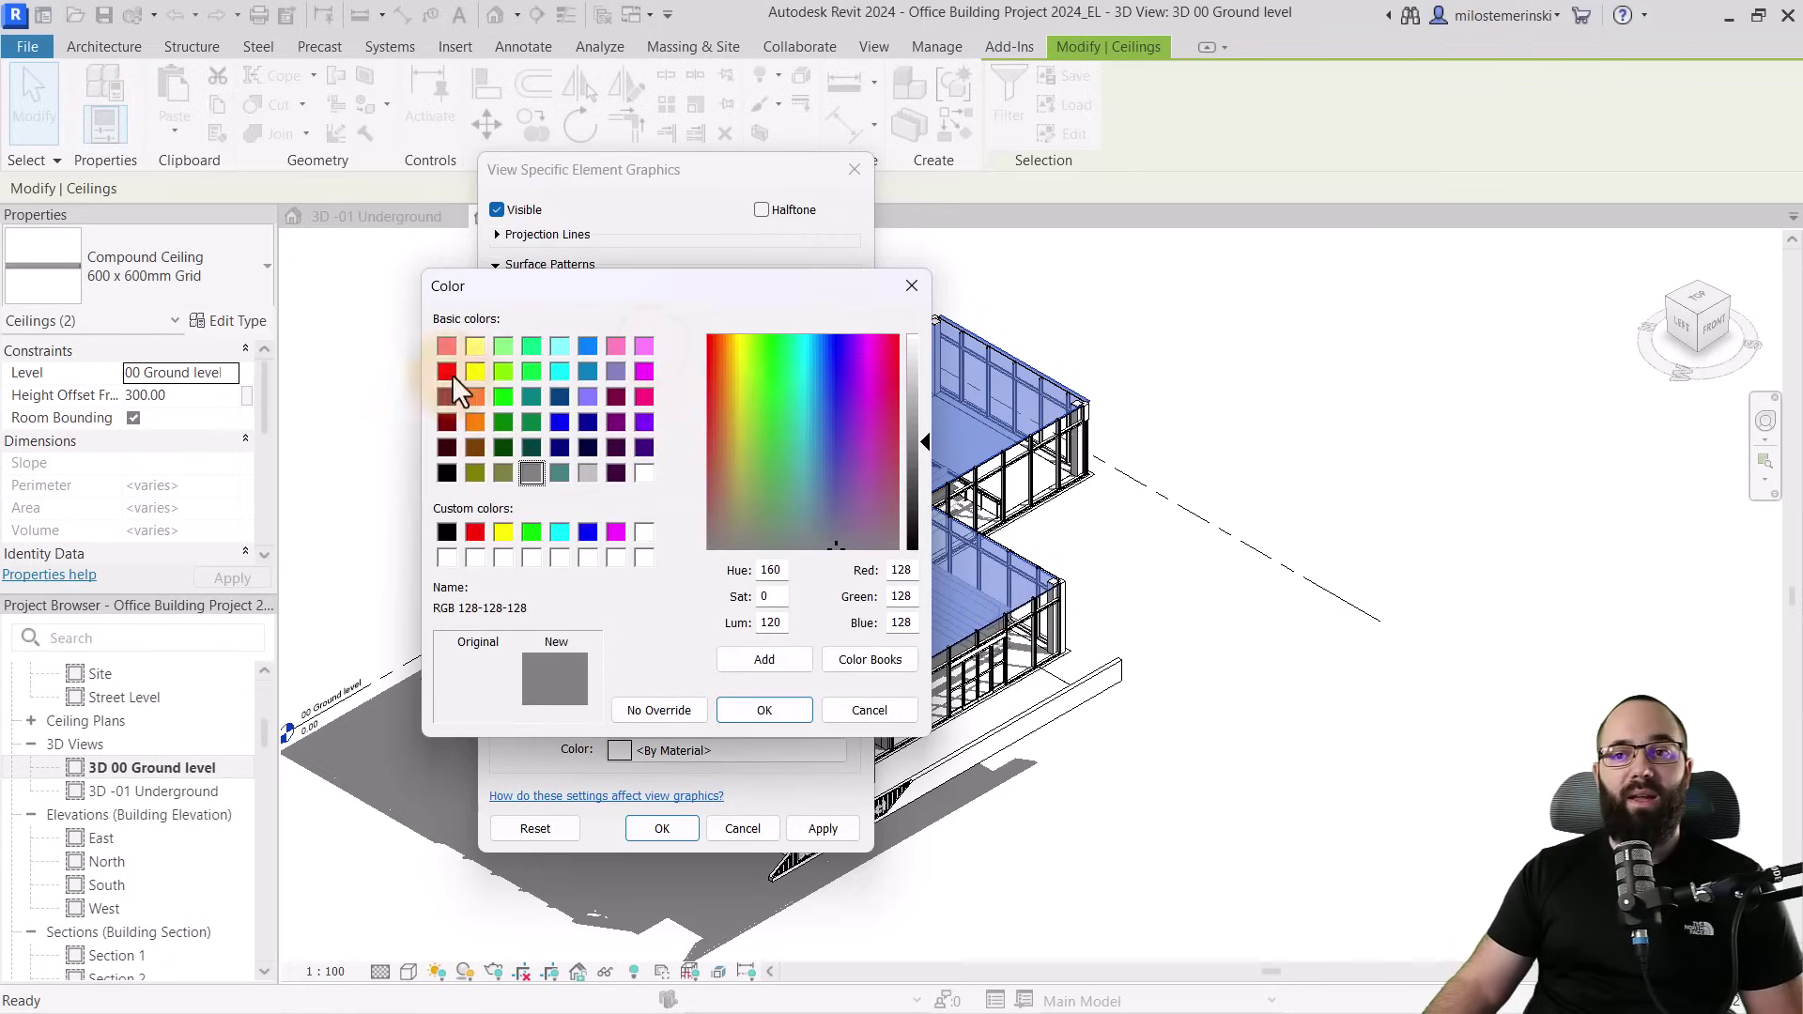
pyautogui.click(445, 372)
pyautogui.click(765, 710)
pyautogui.click(672, 509)
pyautogui.click(757, 507)
pyautogui.click(757, 507)
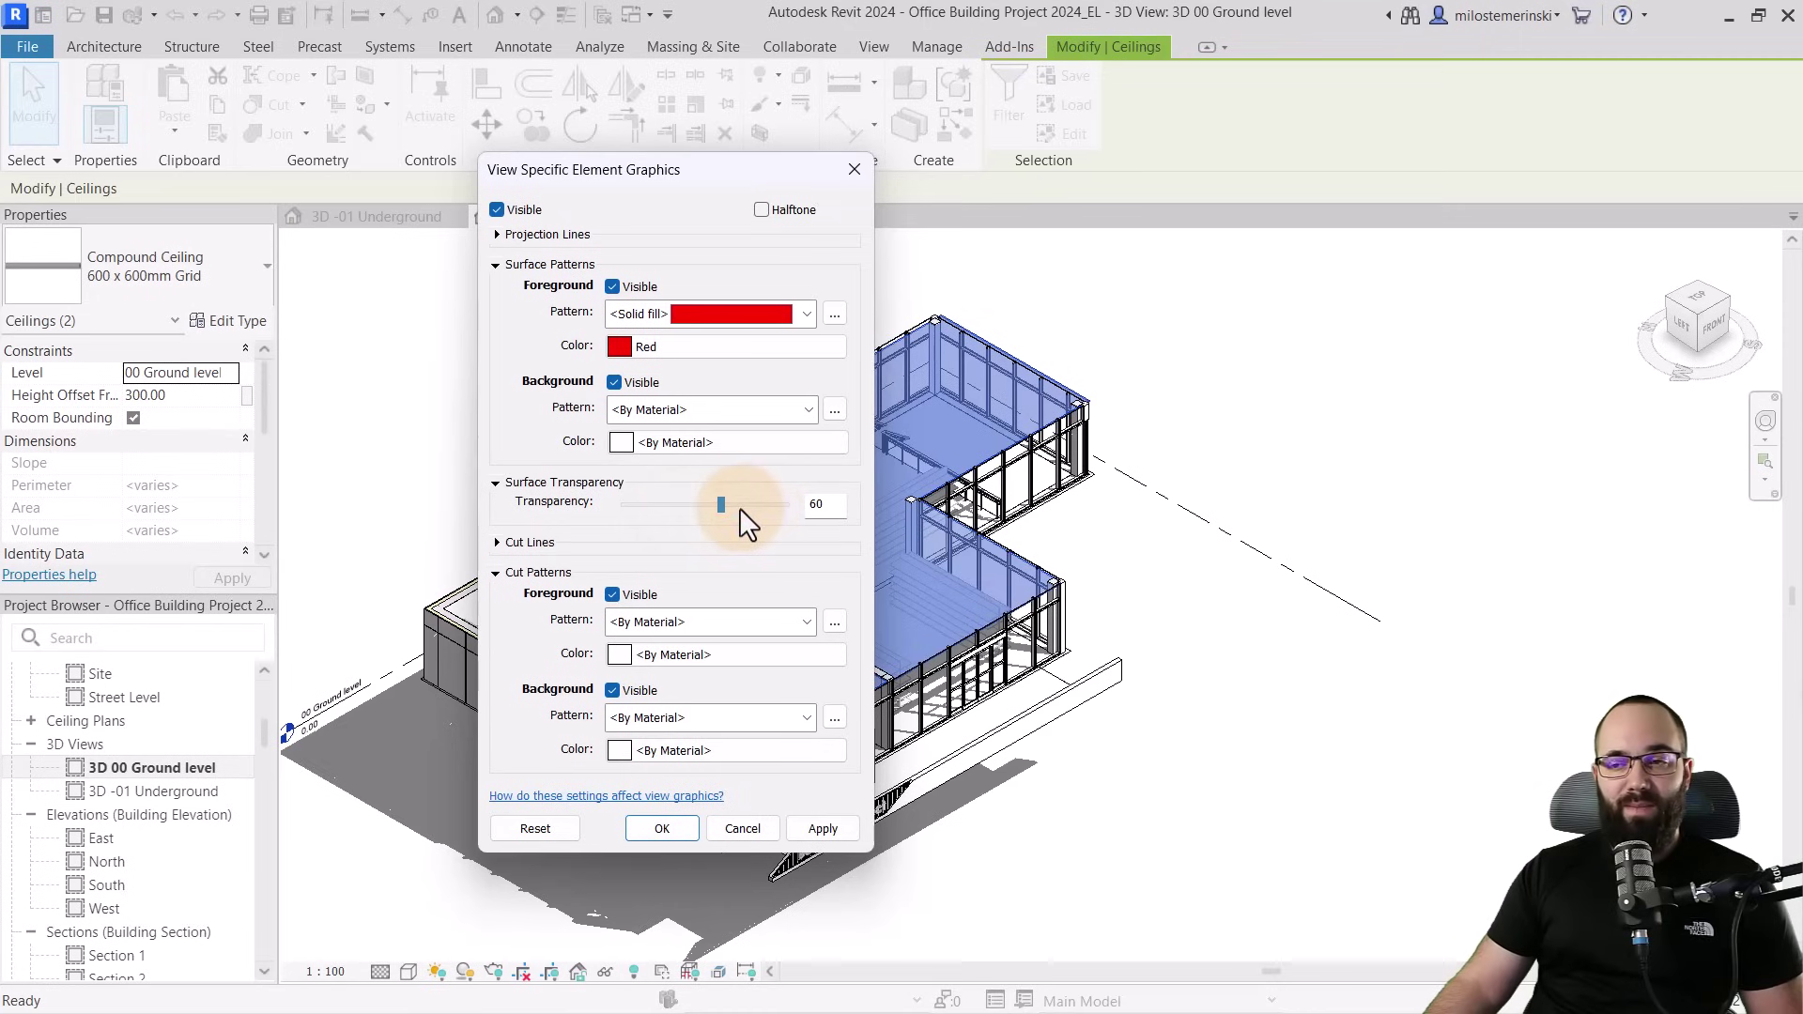
pyautogui.click(740, 507)
pyautogui.click(817, 828)
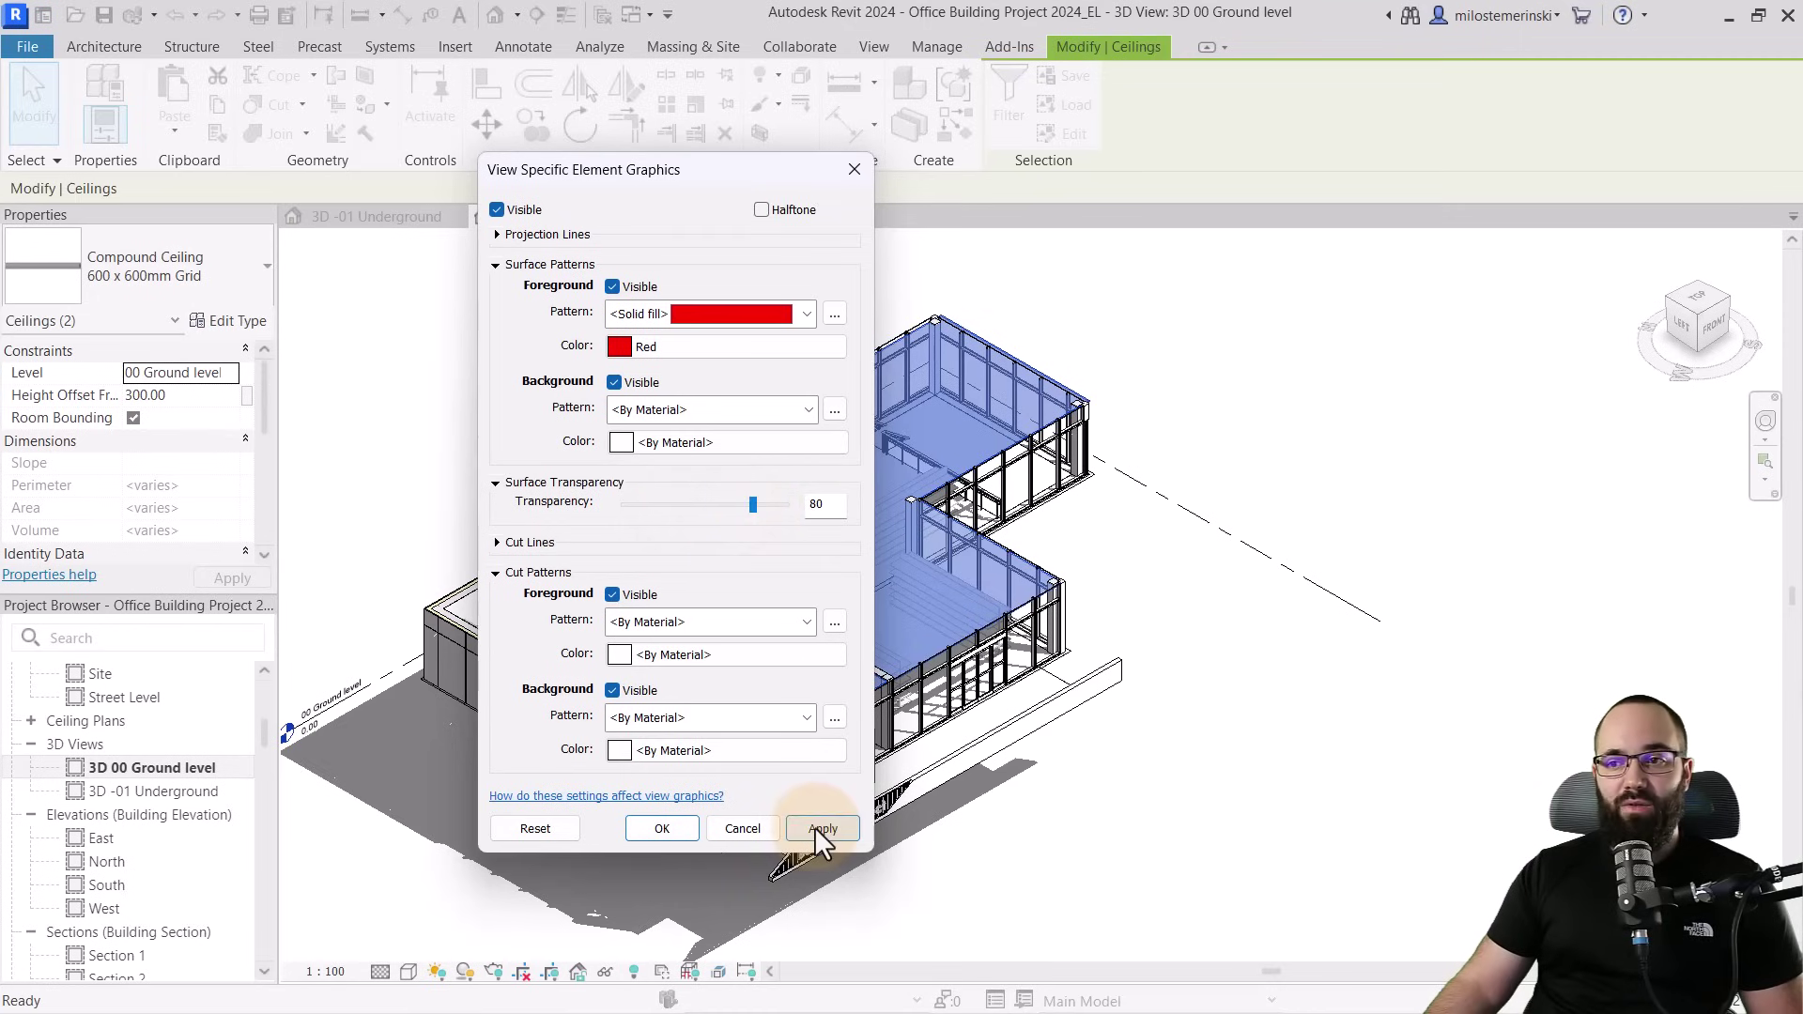
pyautogui.click(657, 832)
pyautogui.click(442, 451)
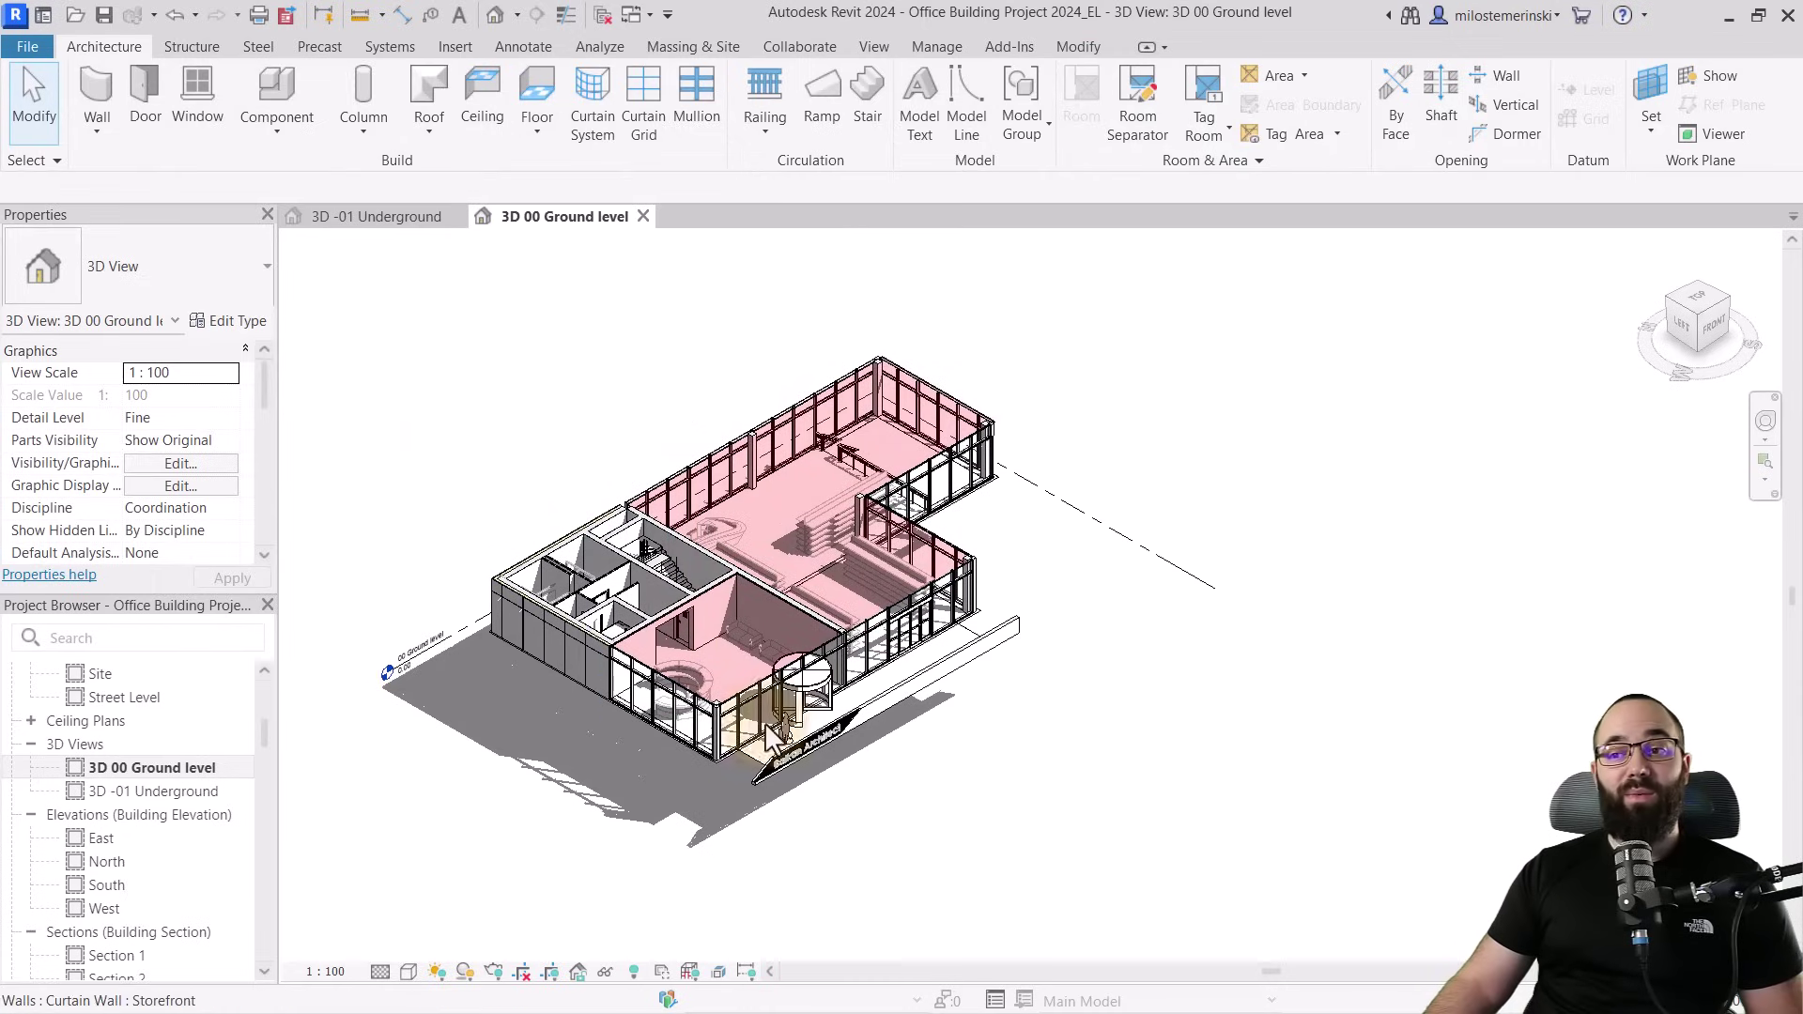
# Uncheck Ground Plane at Level in Sun Settings to remove the ground shadow
pyautogui.click(929, 770)
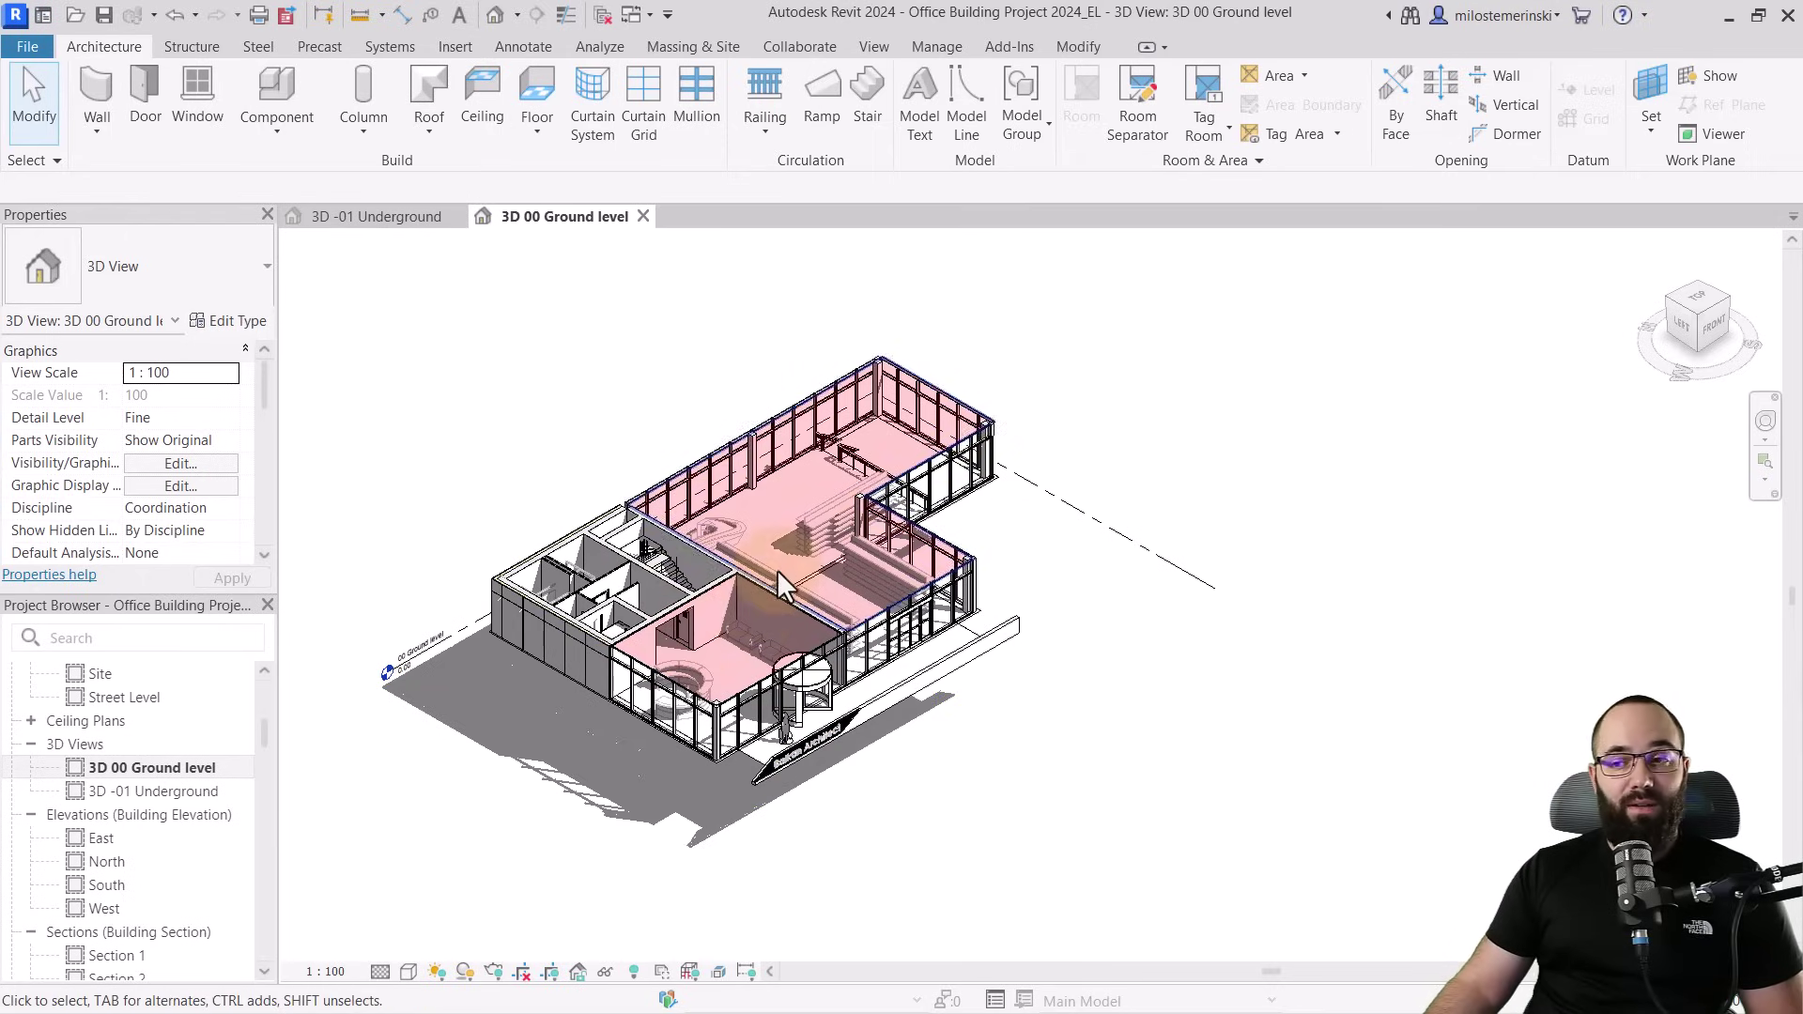
pyautogui.moveTo(904, 800); pyautogui.dragTo(862, 850, button='middle')
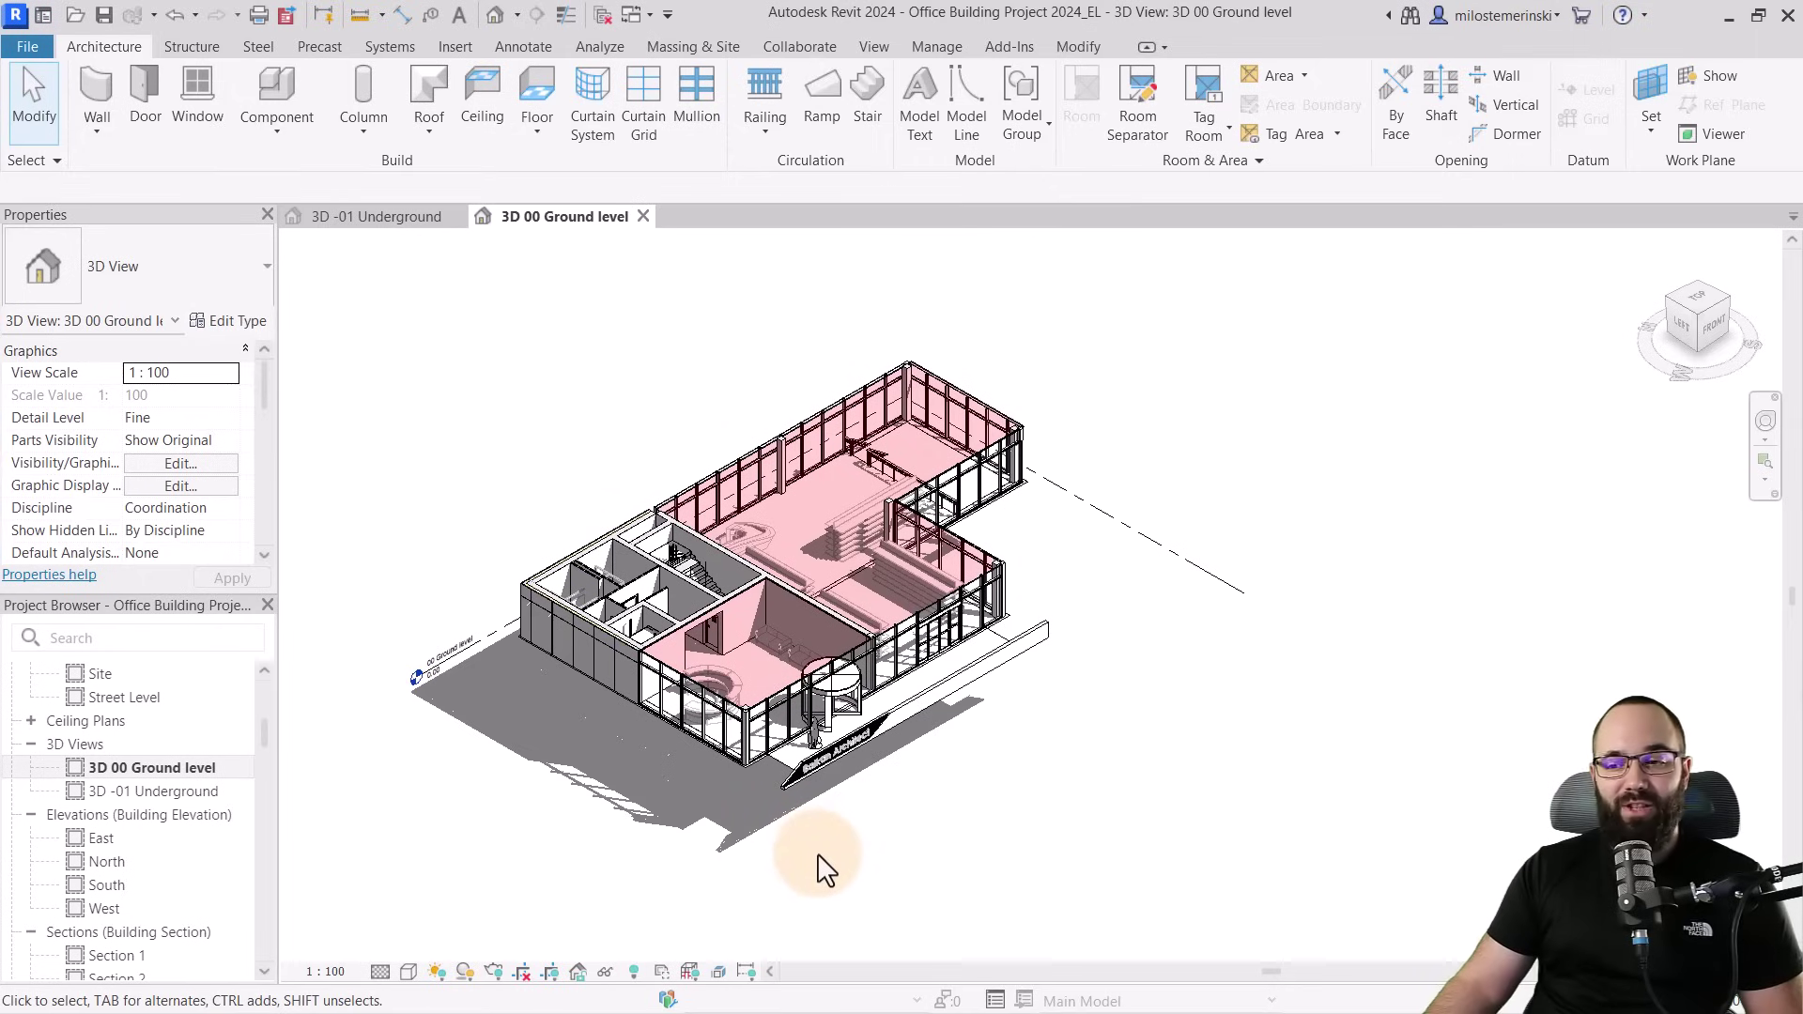
pyautogui.moveTo(837, 877); pyautogui.dragTo(854, 877, button='middle')
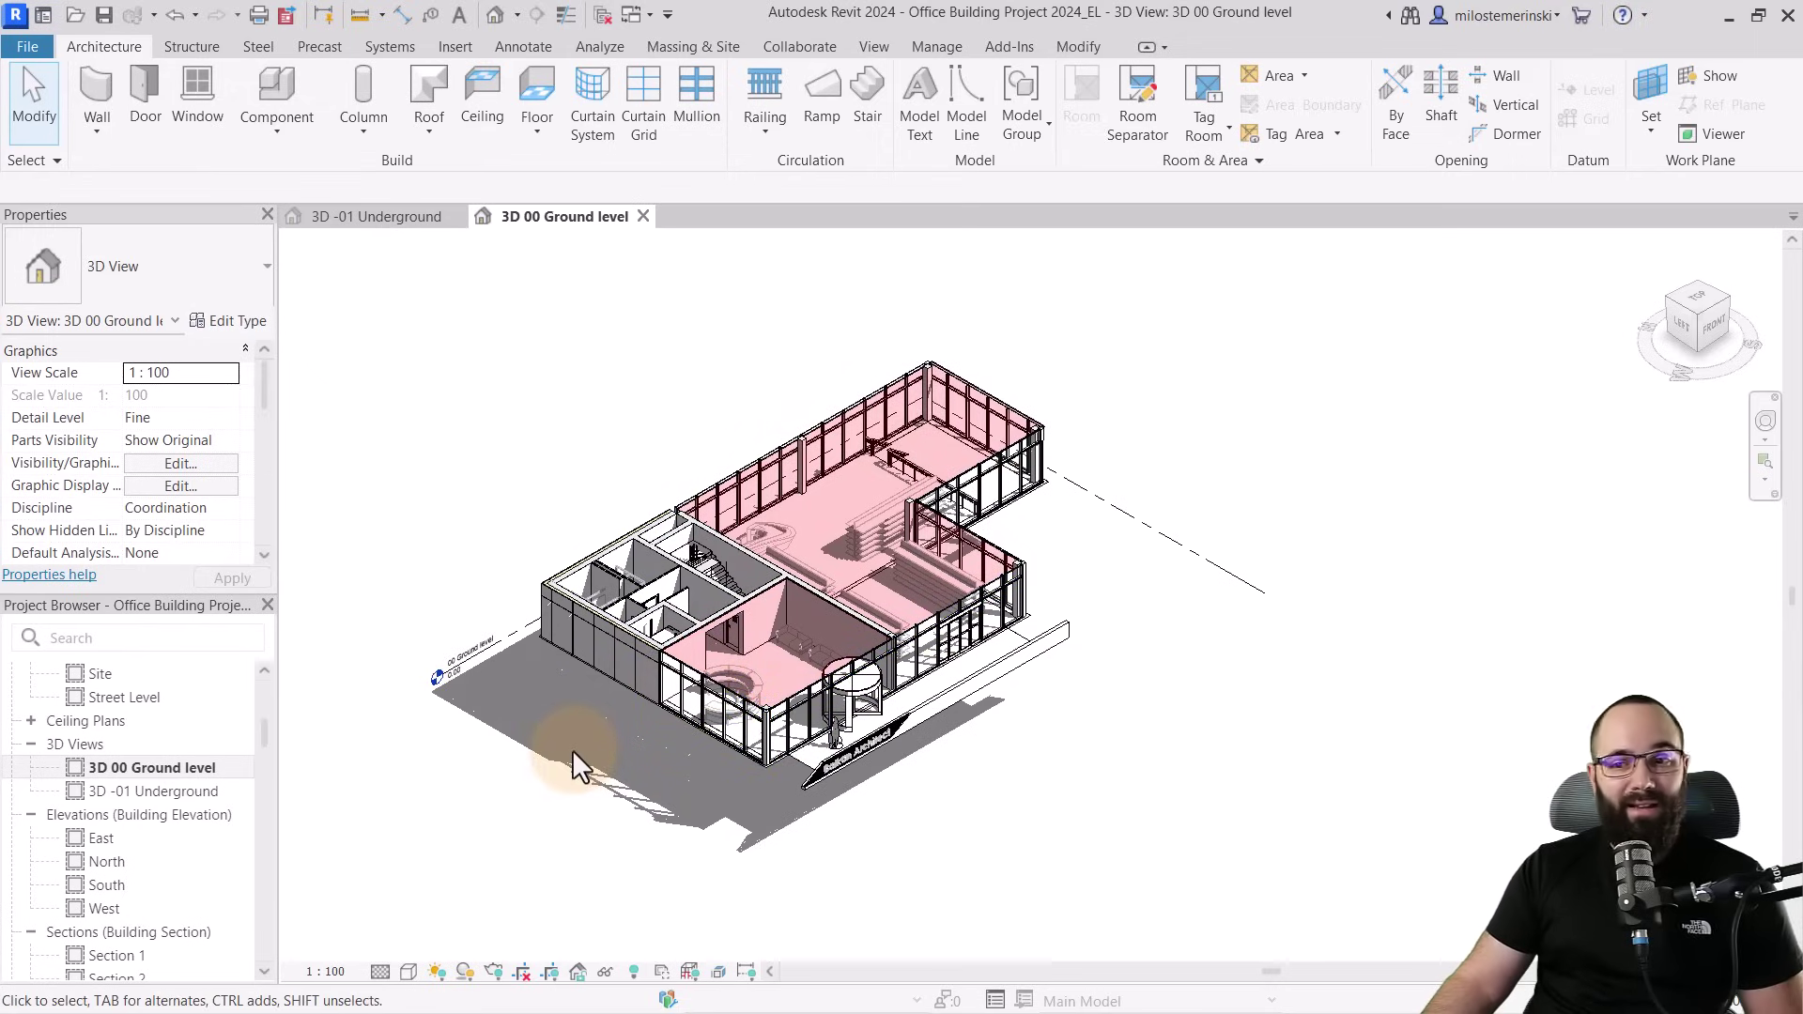
pyautogui.click(434, 972)
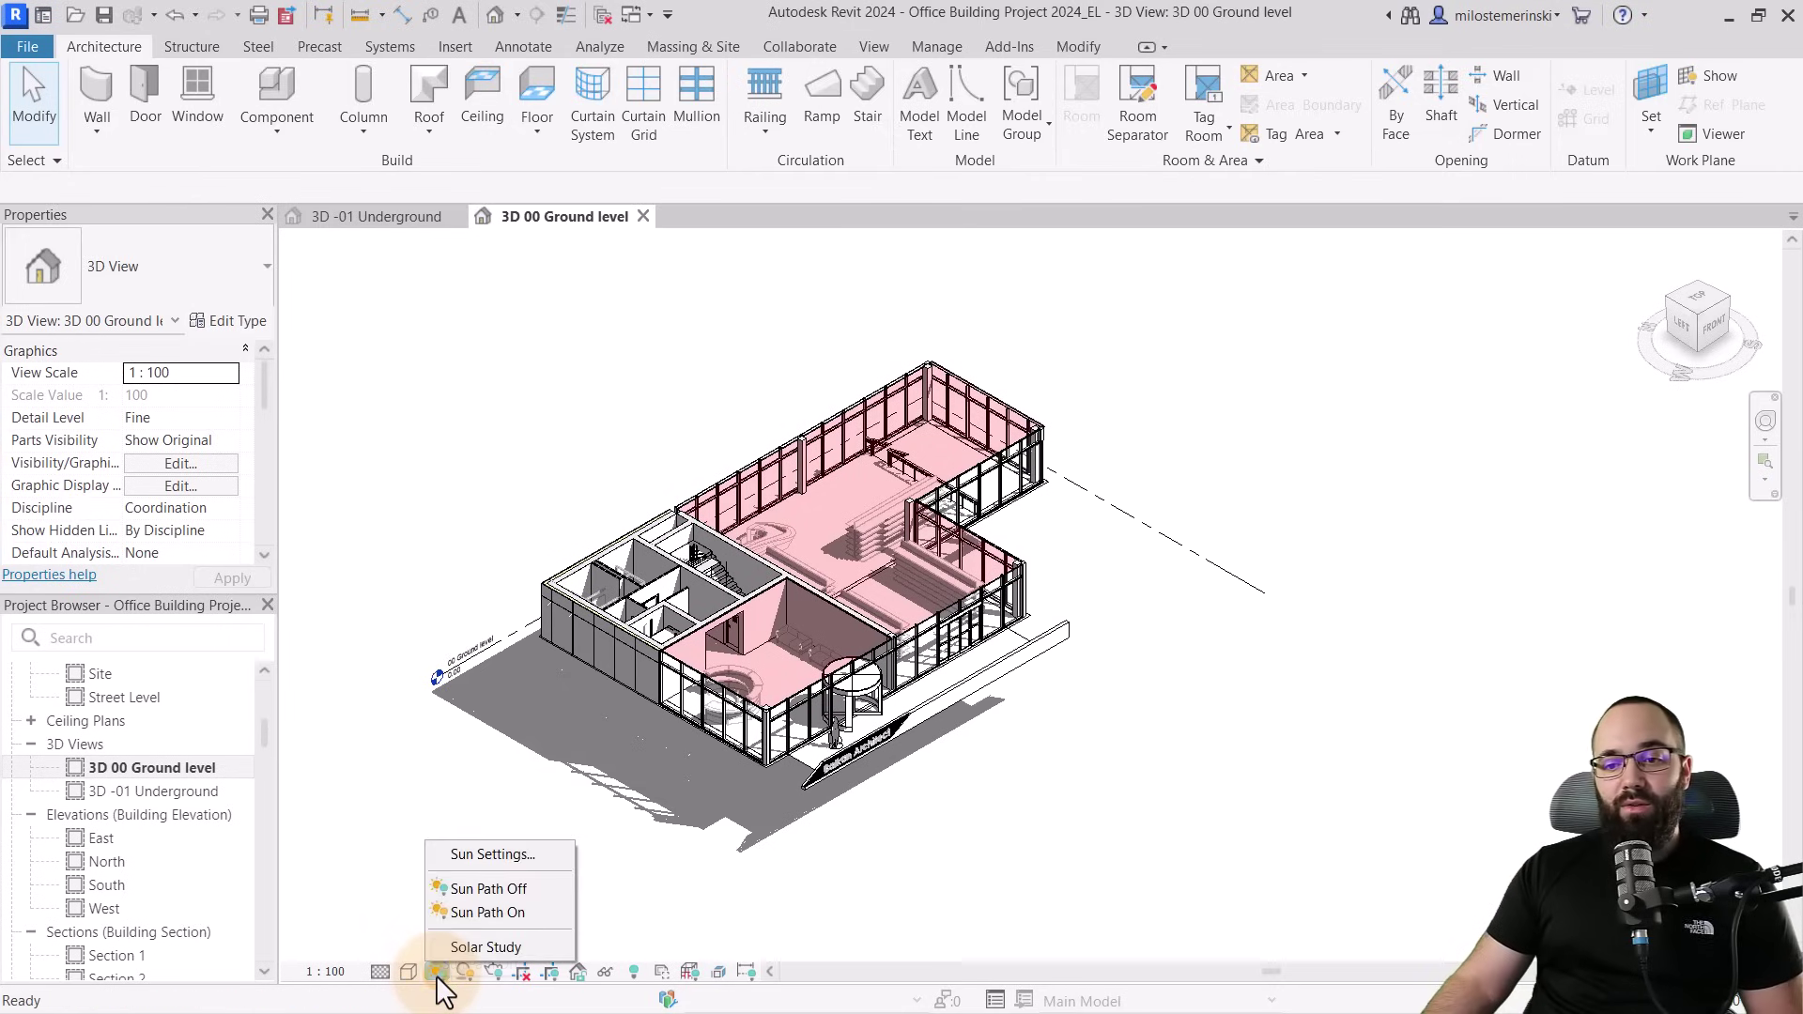
pyautogui.click(486, 854)
pyautogui.moveTo(1127, 284); pyautogui.dragTo(662, 256)
pyautogui.click(833, 539)
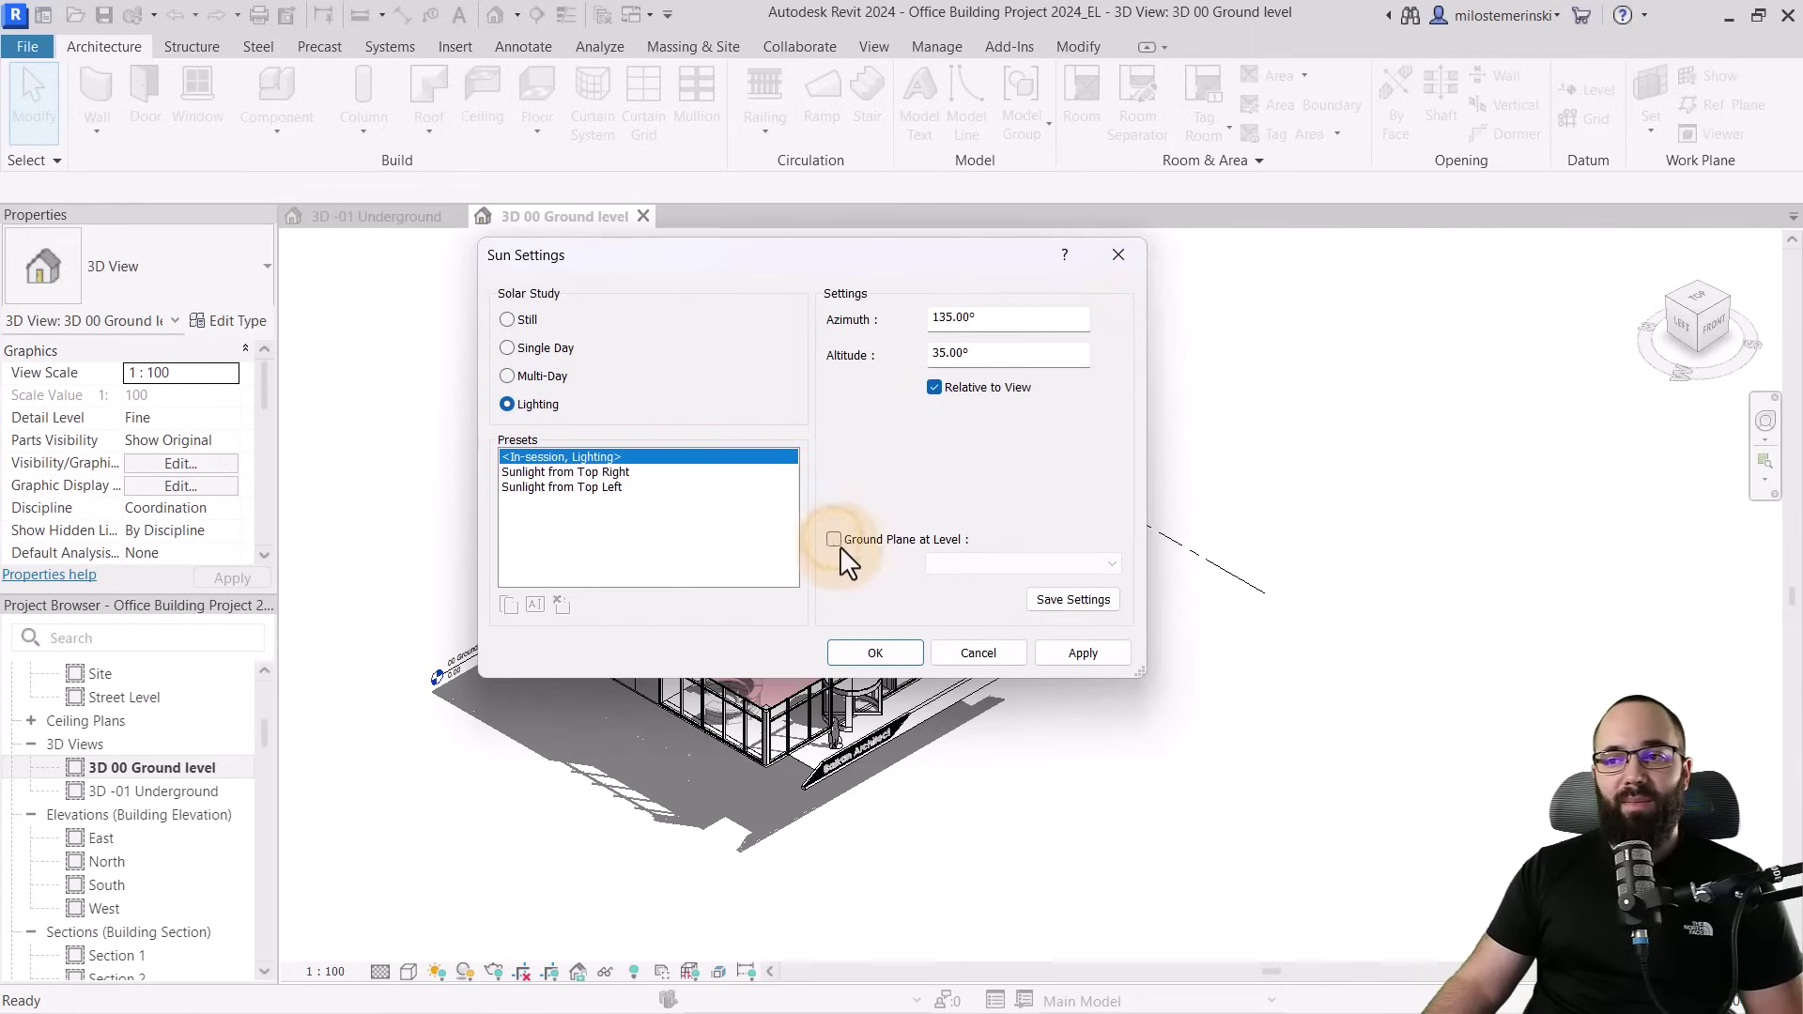
pyautogui.click(1067, 650)
pyautogui.click(909, 652)
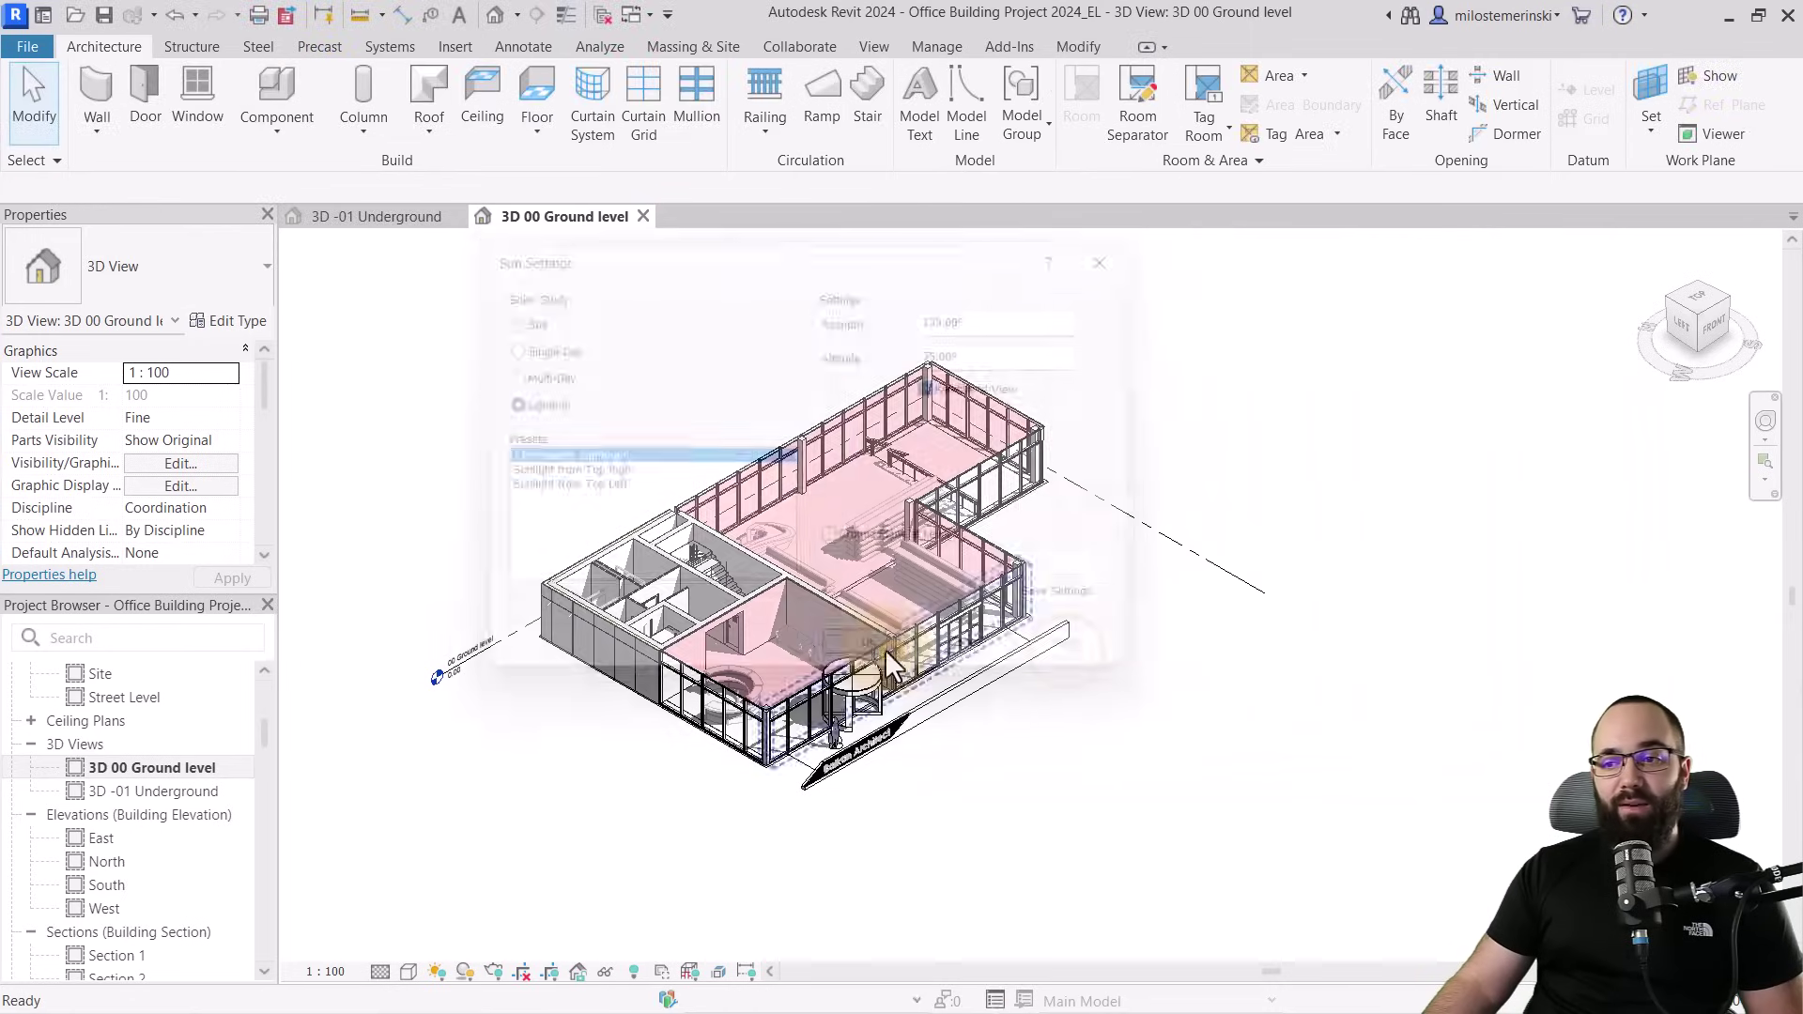
pyautogui.click(979, 857)
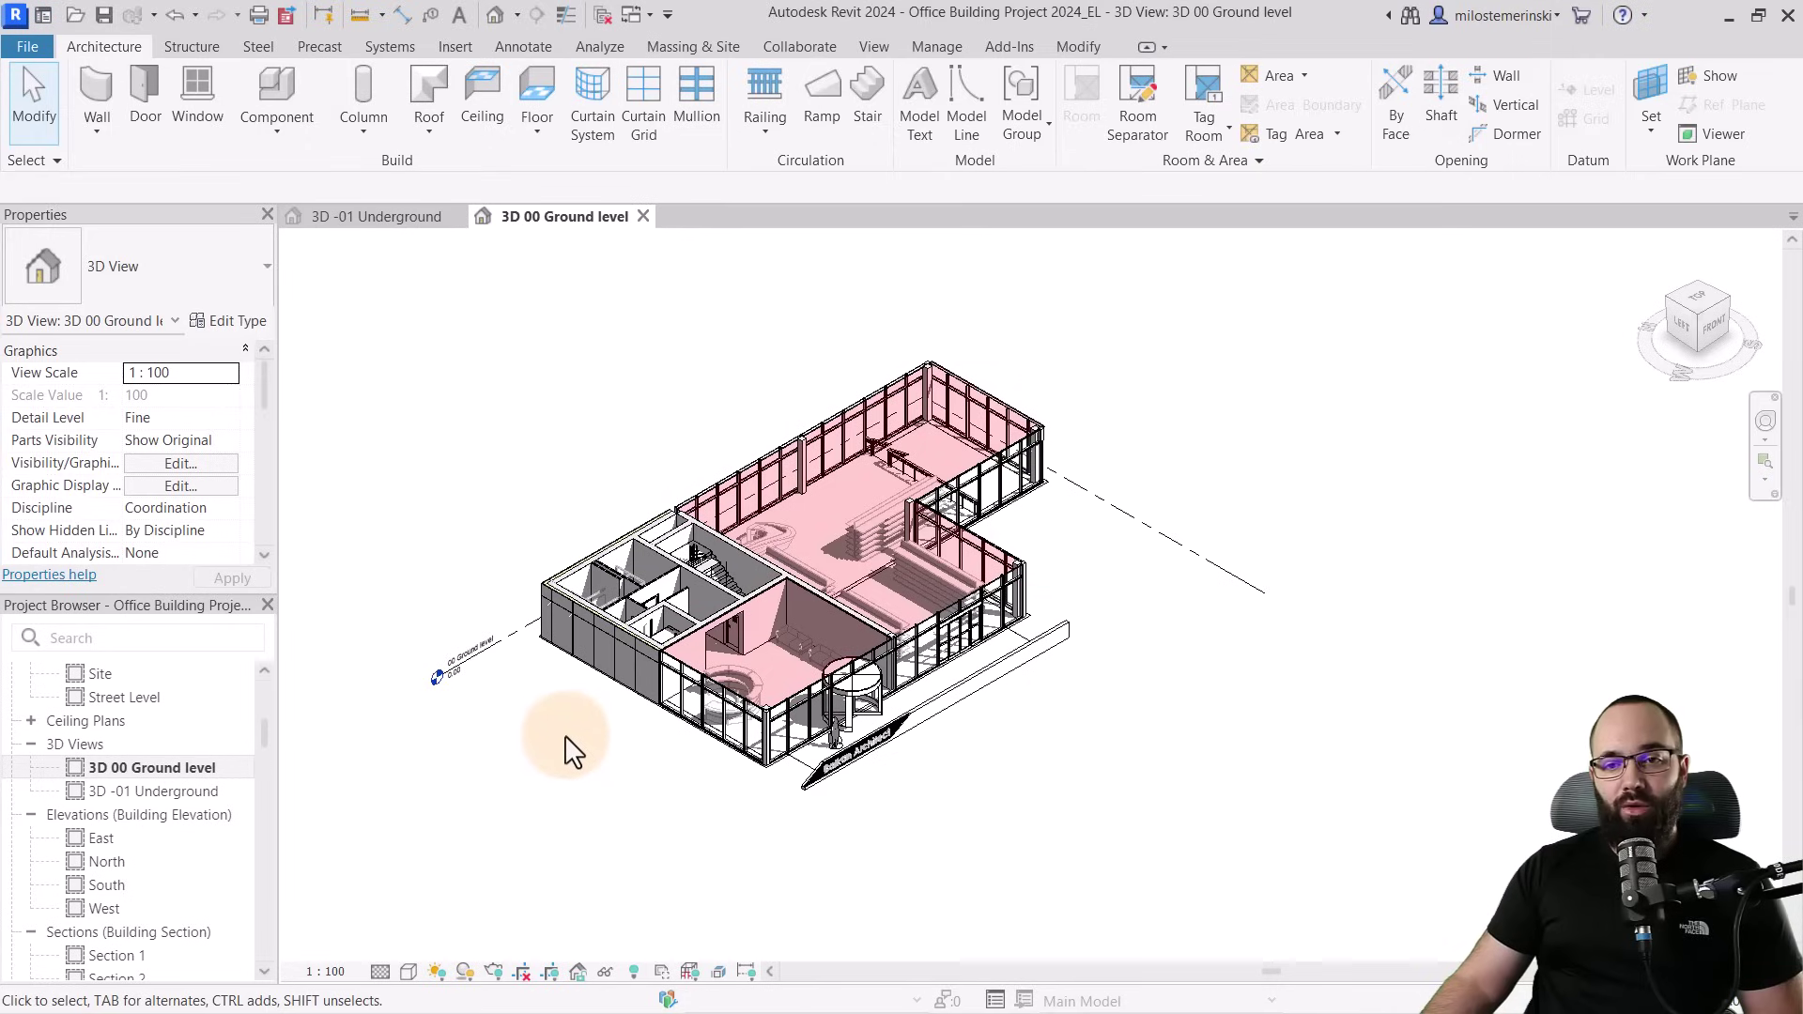
# Open the Default 3D View and orbit it to face the building's front
pyautogui.scroll(4, 136, 798)
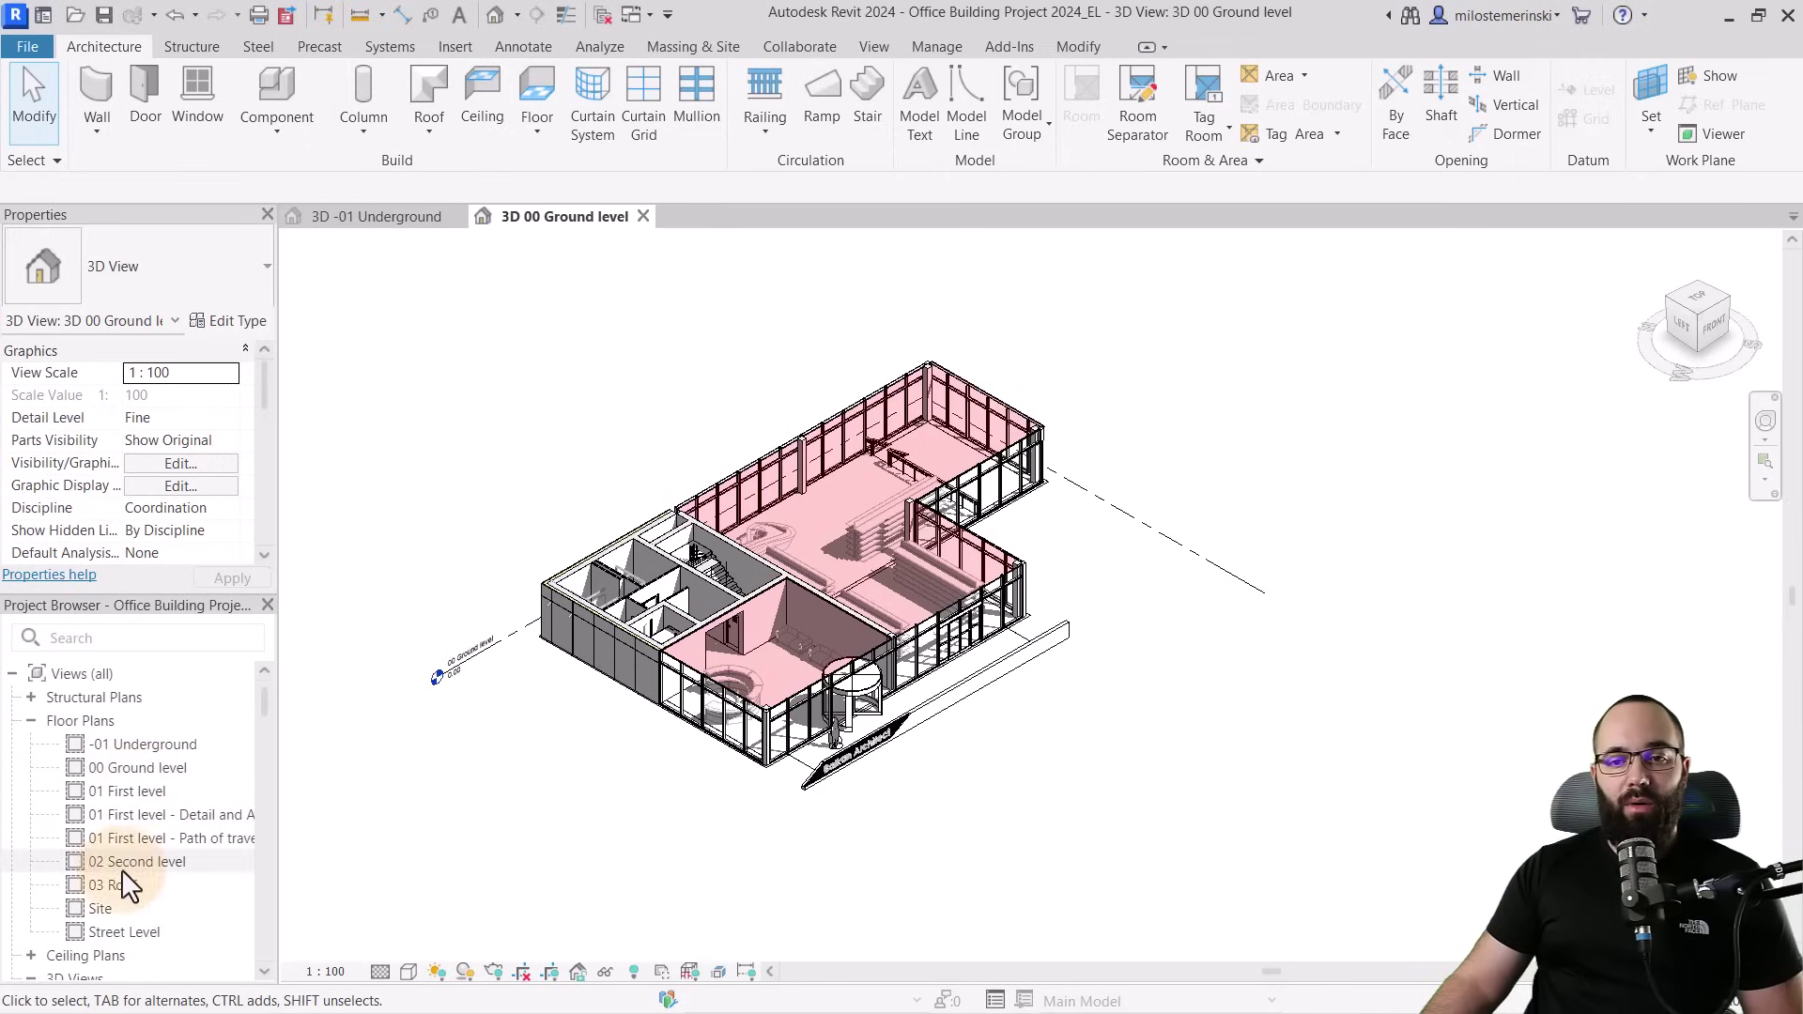
pyautogui.scroll(-4, 132, 782)
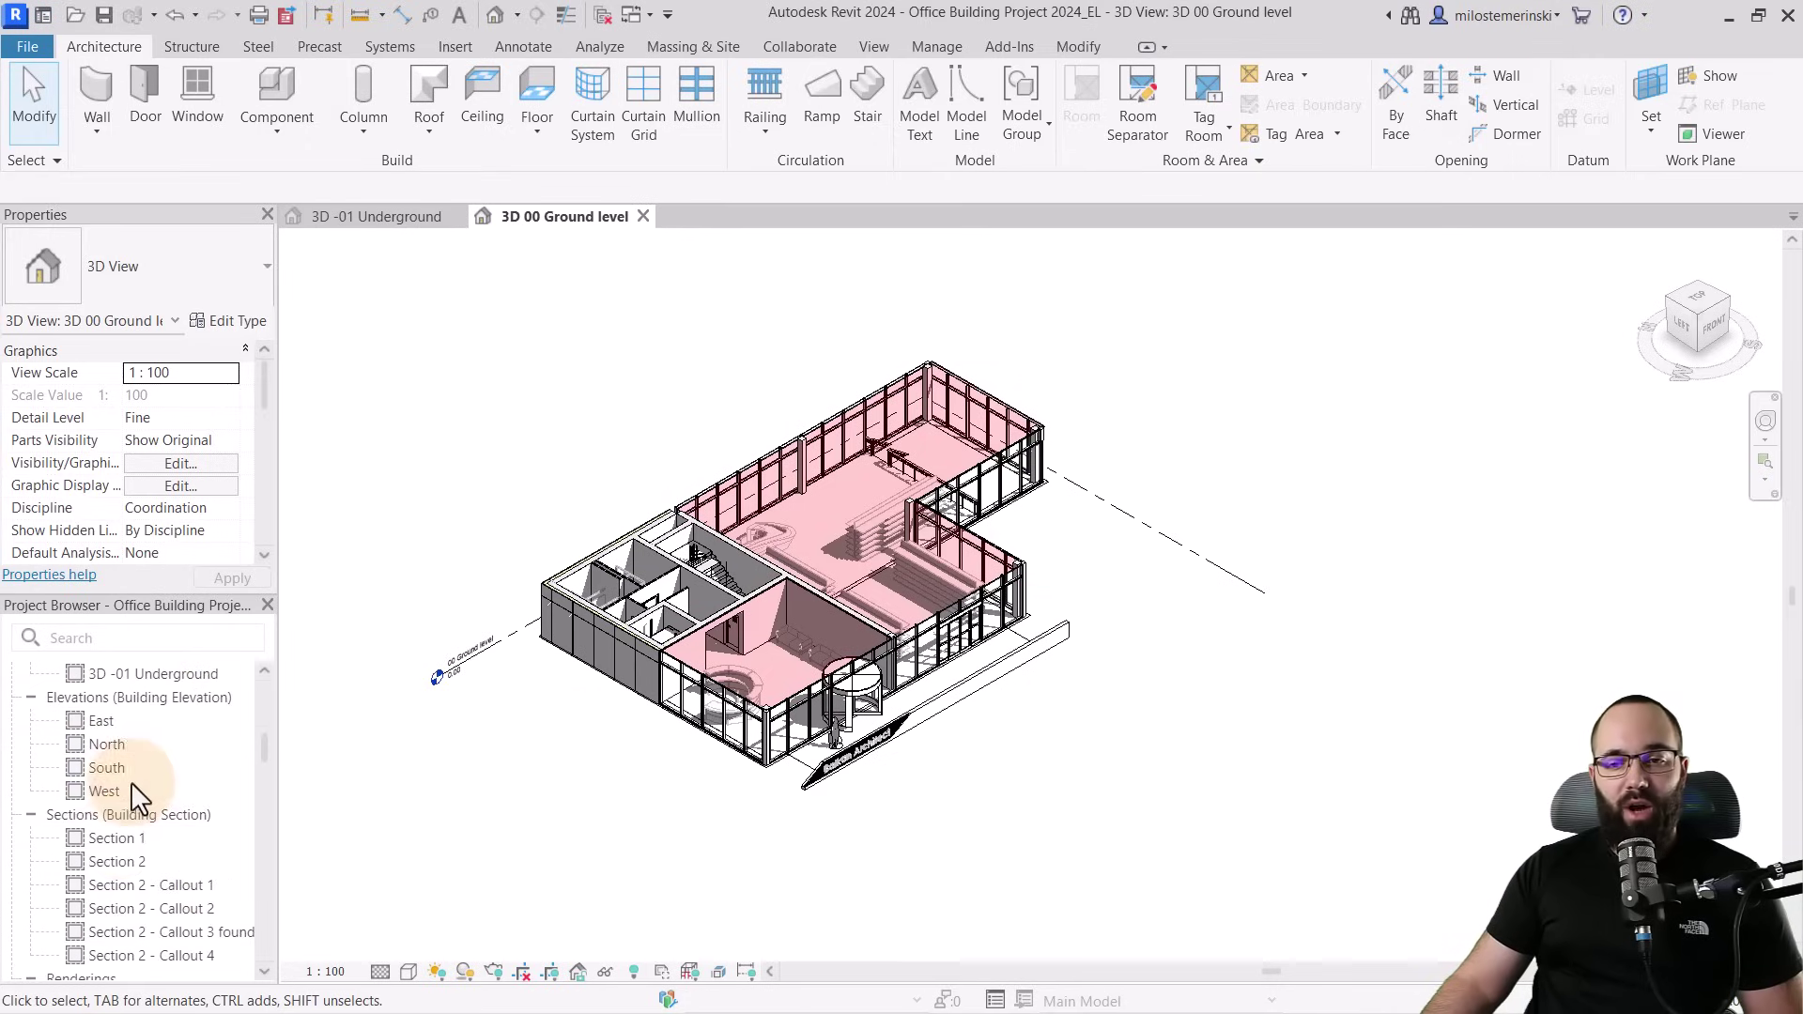
pyautogui.click(498, 16)
pyautogui.keyDown('shift'); pyautogui.moveTo(805, 455); pyautogui.dragTo(733, 652, button='middle'); pyautogui.keyUp('shift')
pyautogui.scroll(3, 644, 645)
pyautogui.scroll(2, 733, 653)
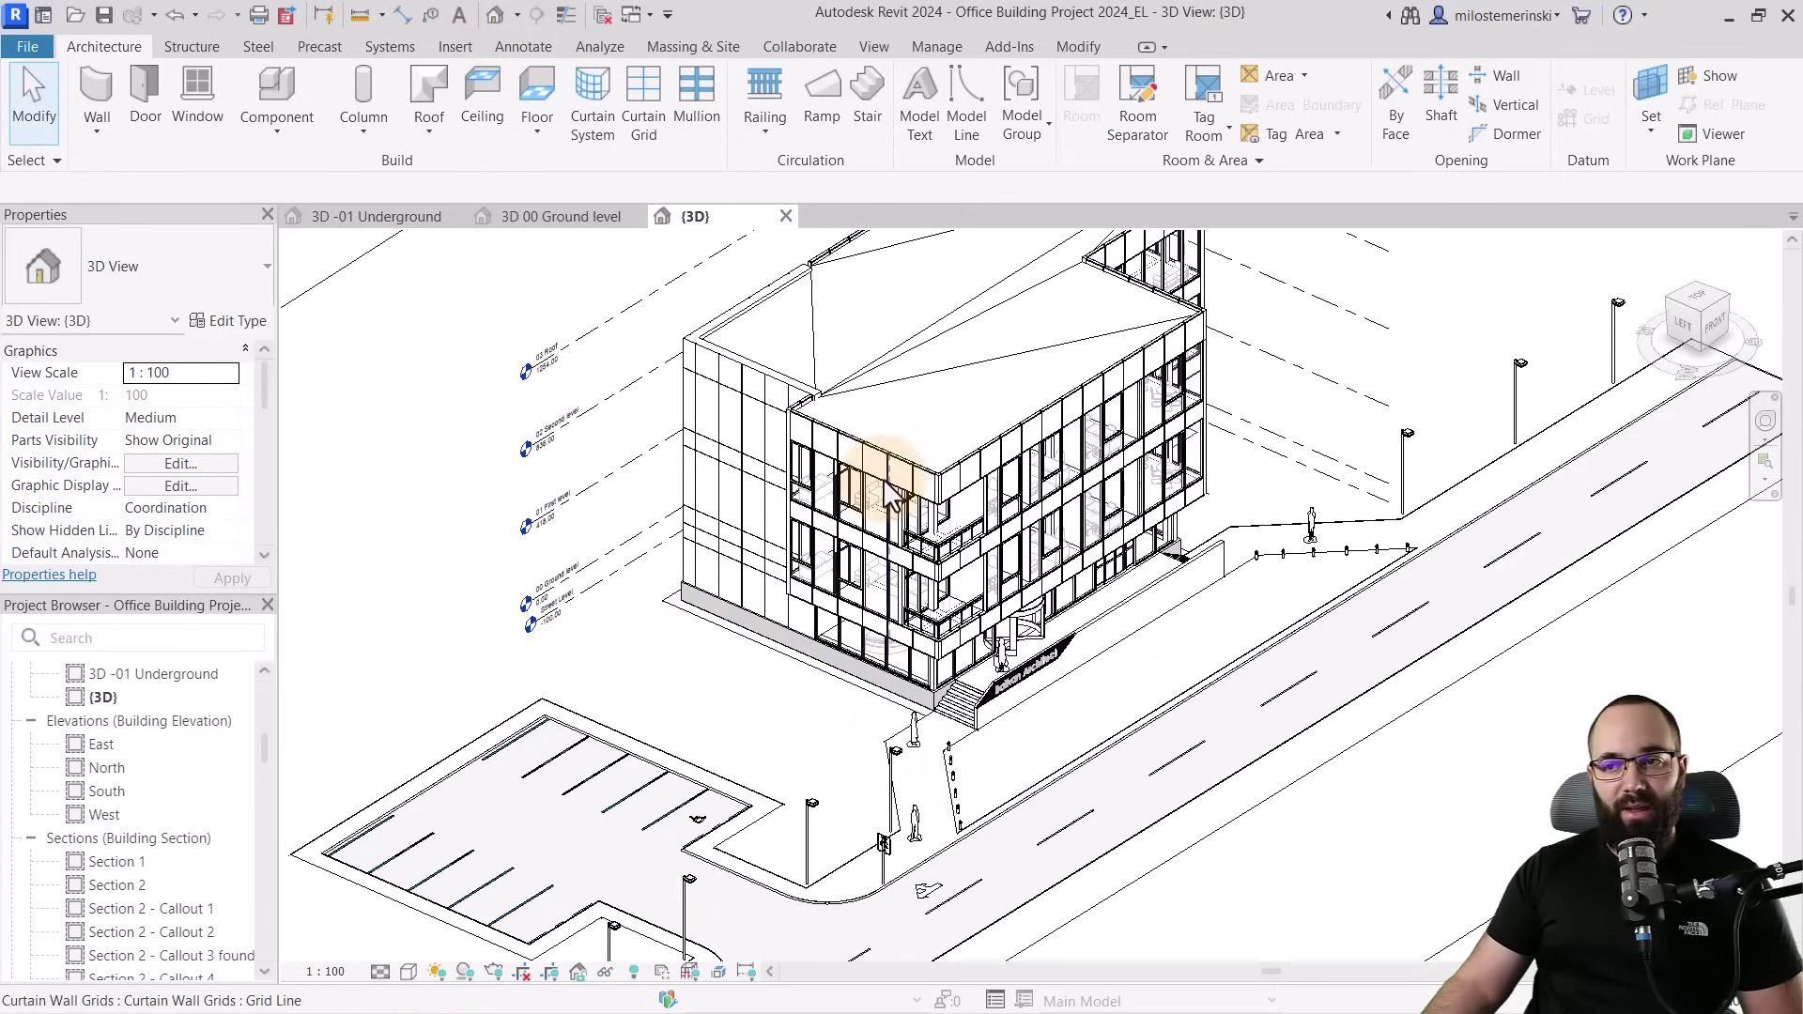
pyautogui.keyDown('shift'); pyautogui.moveTo(841, 711); pyautogui.dragTo(745, 714, button='middle'); pyautogui.keyUp('shift')
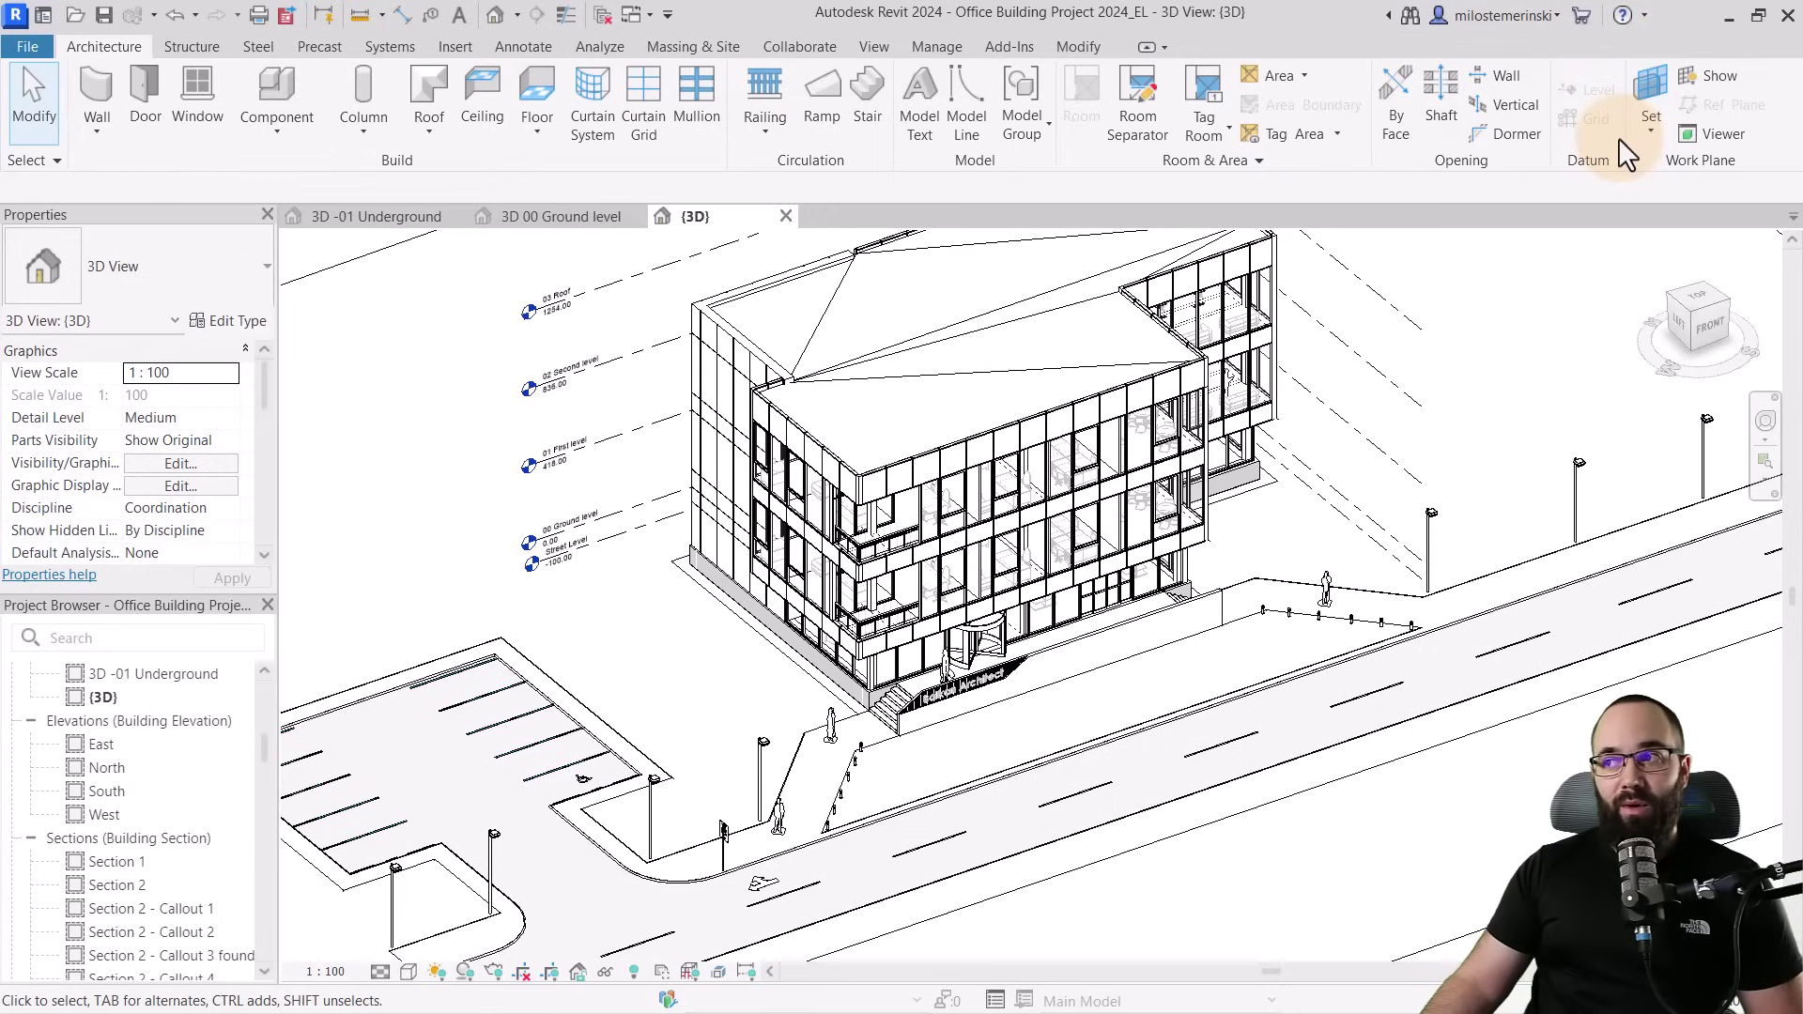
# In the South elevation, draw a vertical reference plane left of the building named 'Text'
pyautogui.doubleClick(139, 790)
pyautogui.scroll(5, 817, 803)
pyautogui.scroll(2, 601, 610)
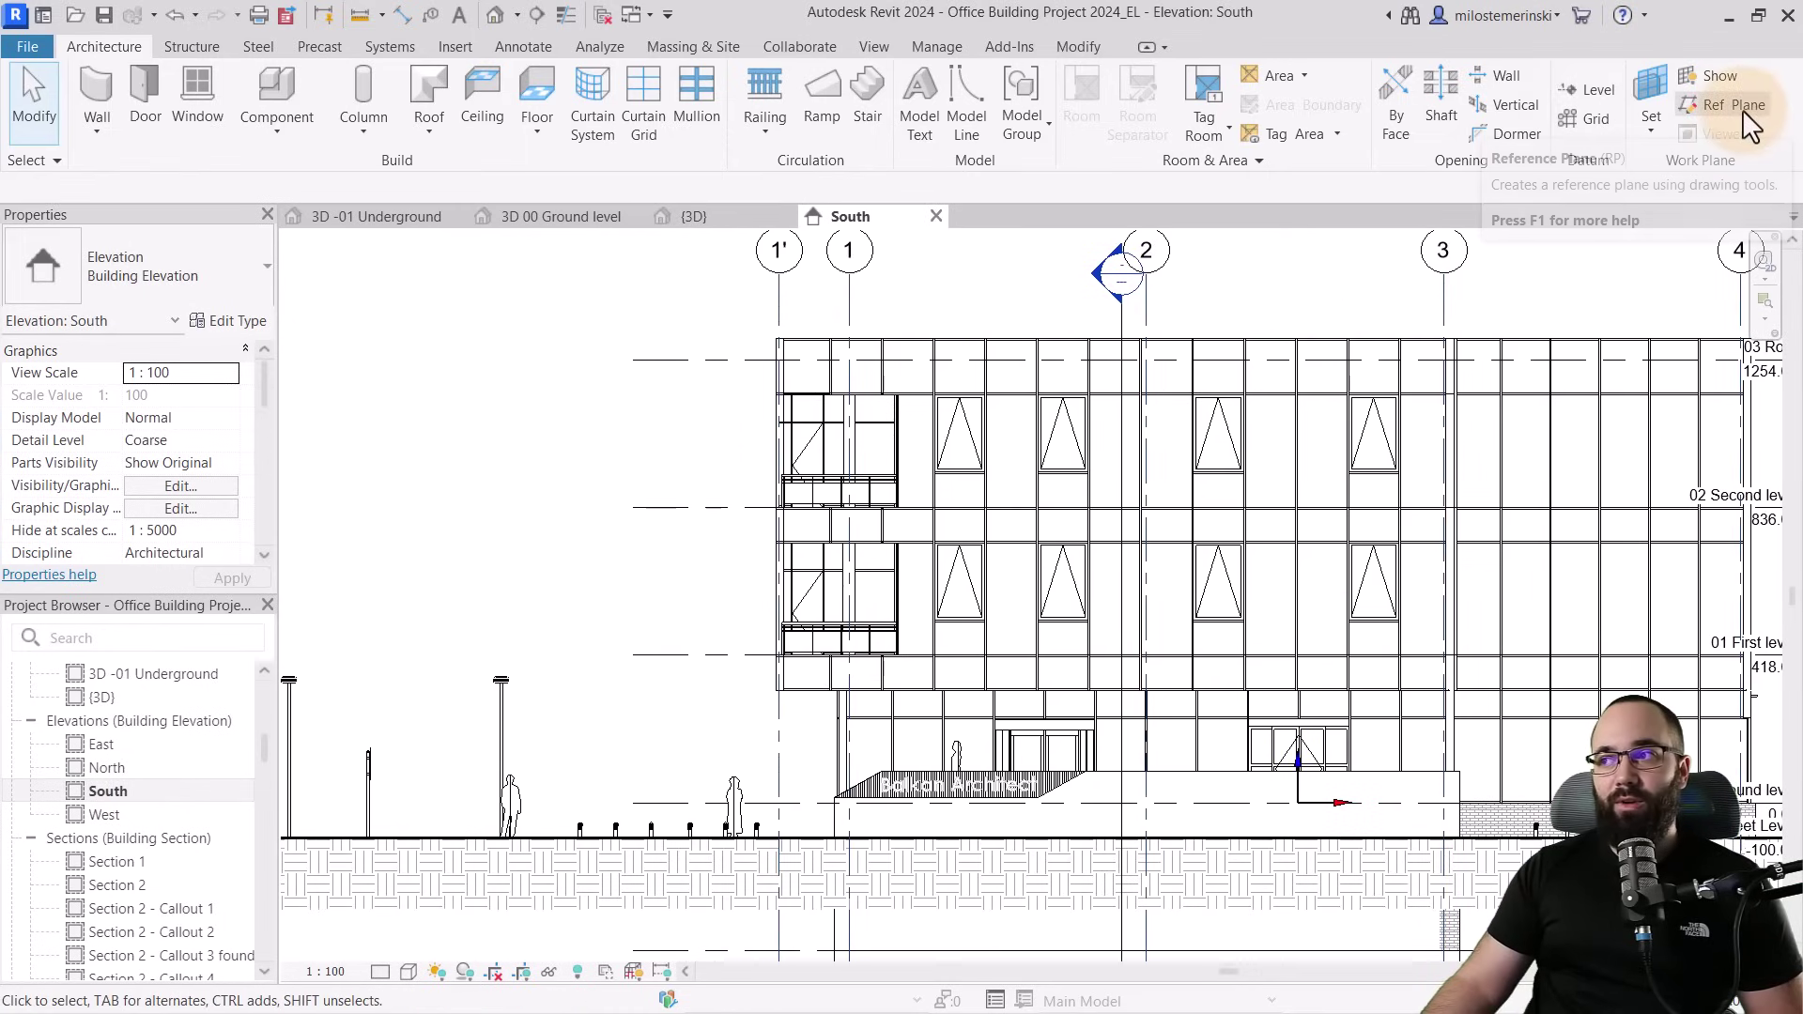
pyautogui.click(1743, 108)
pyautogui.scroll(-2, 723, 655)
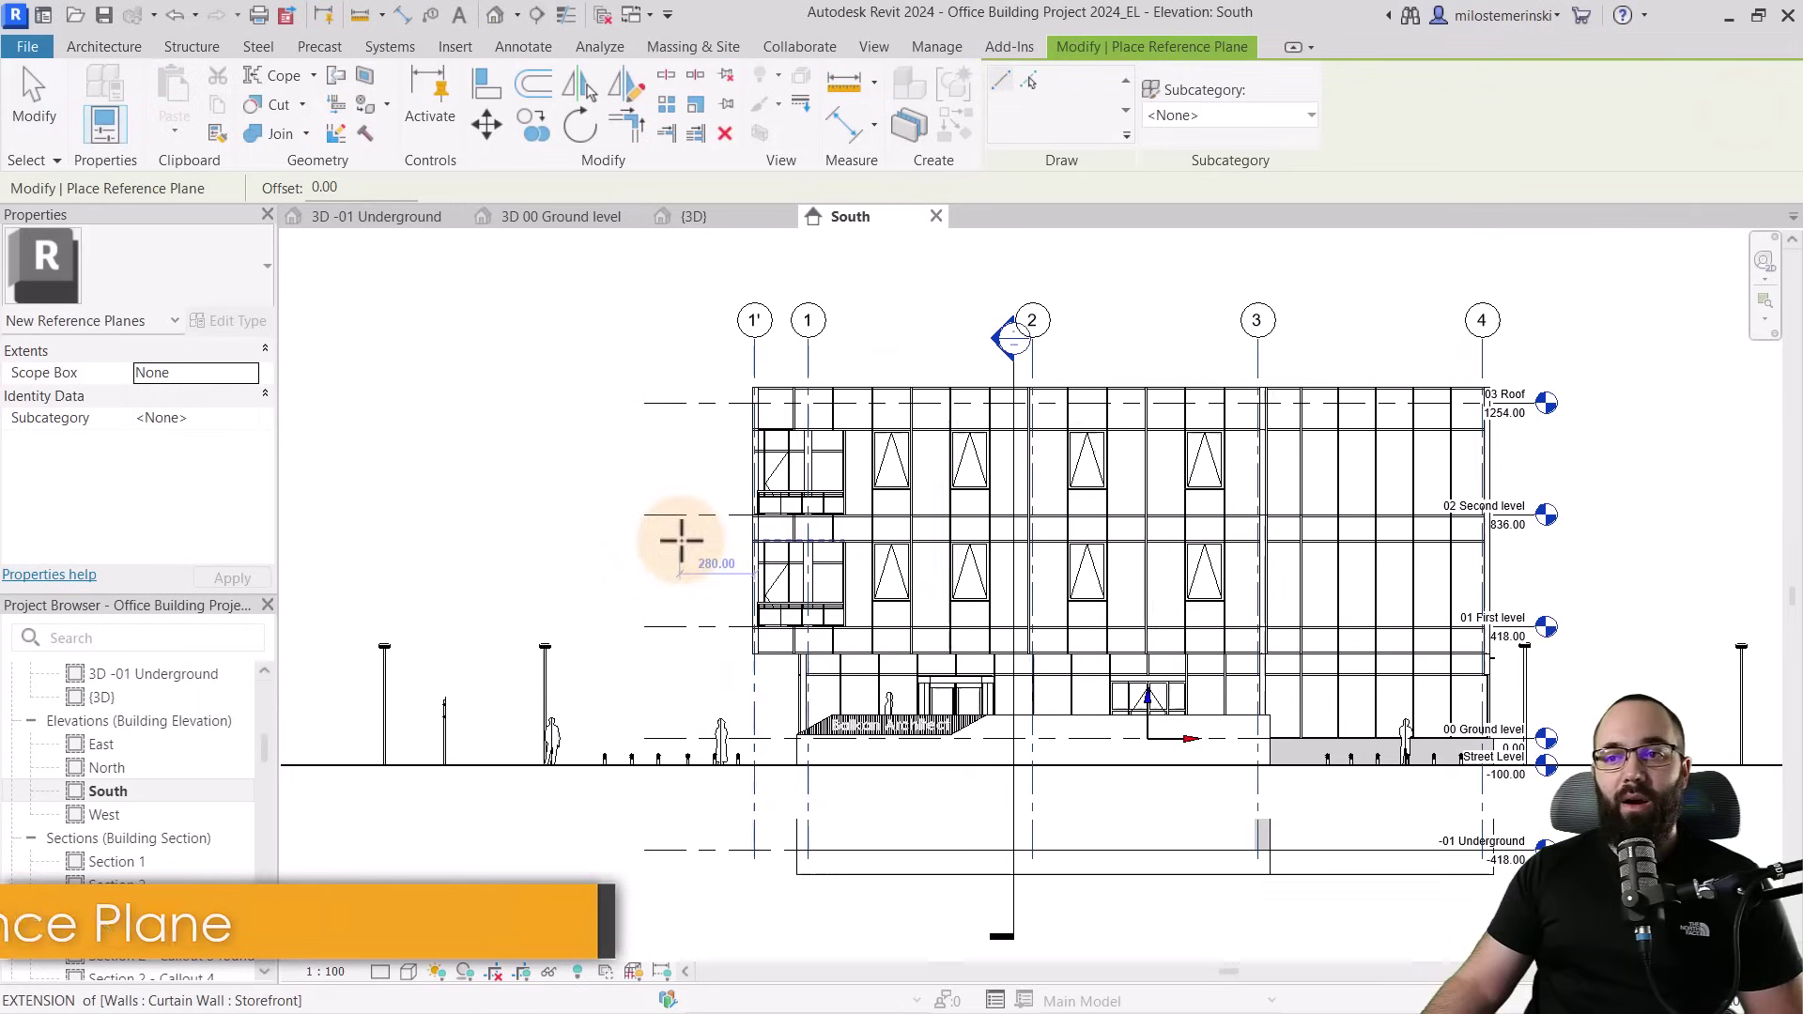
pyautogui.click(635, 285)
pyautogui.click(637, 909)
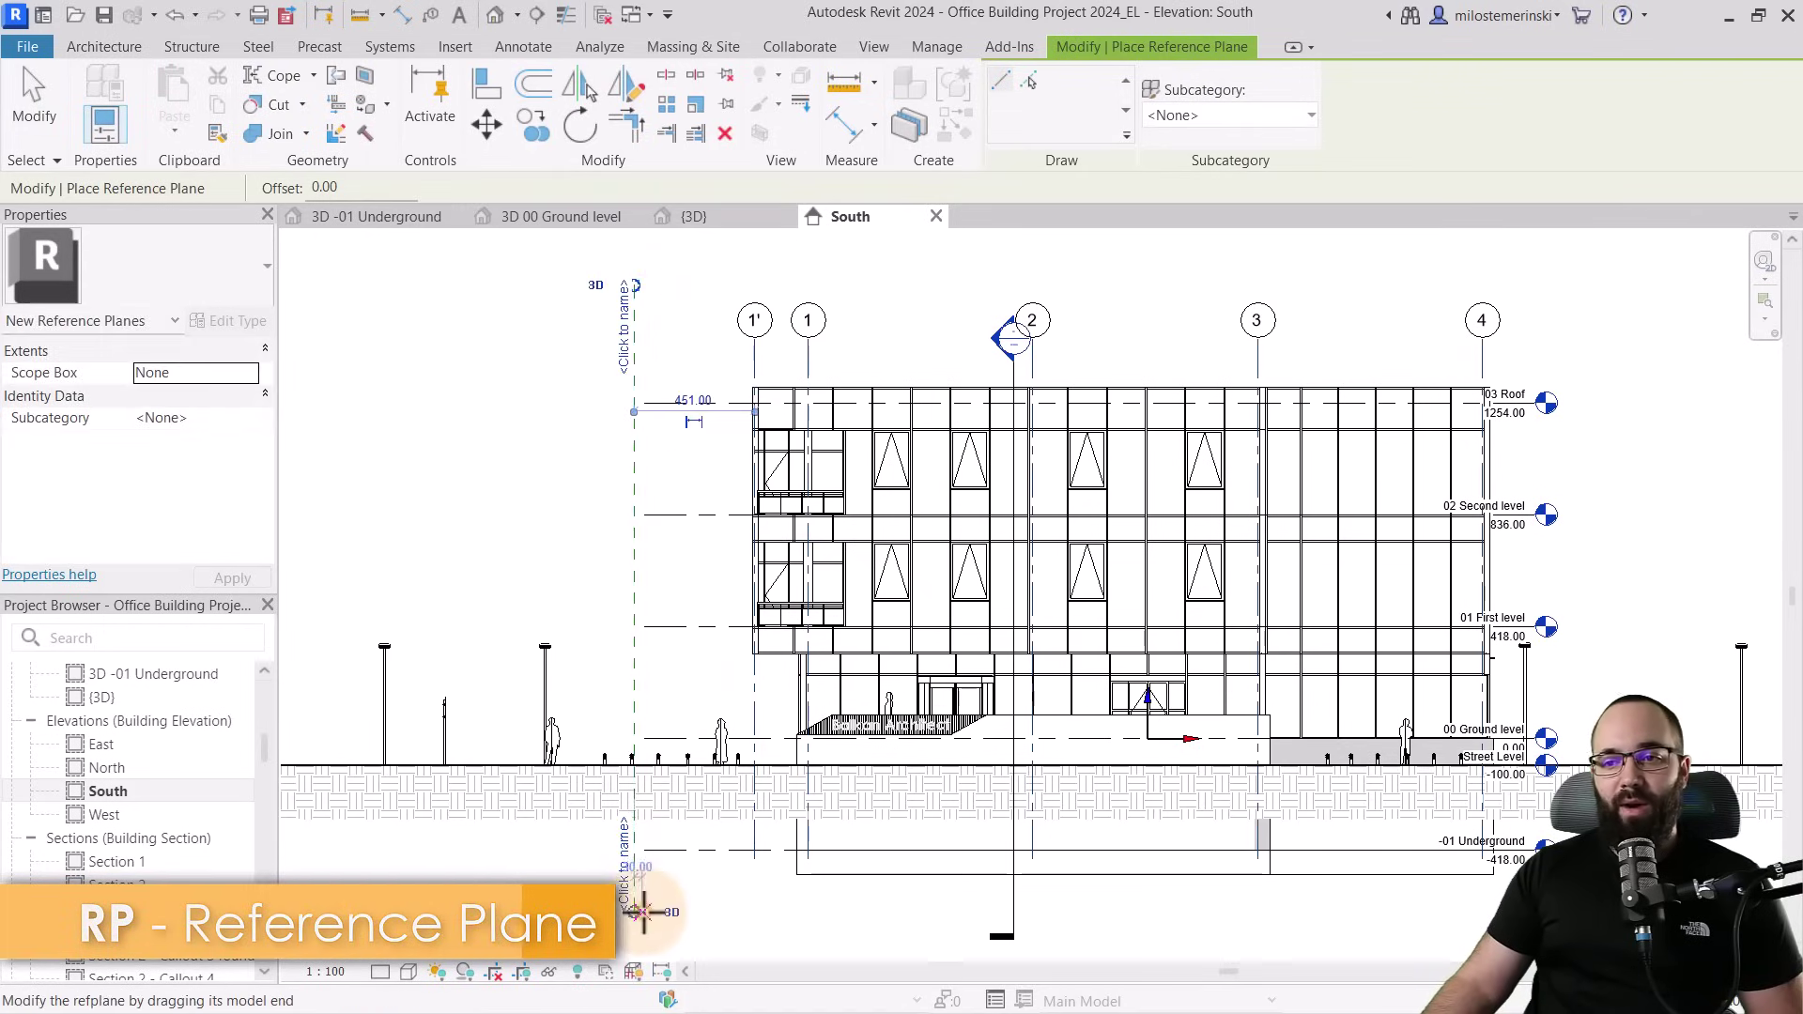
pyautogui.click(625, 353)
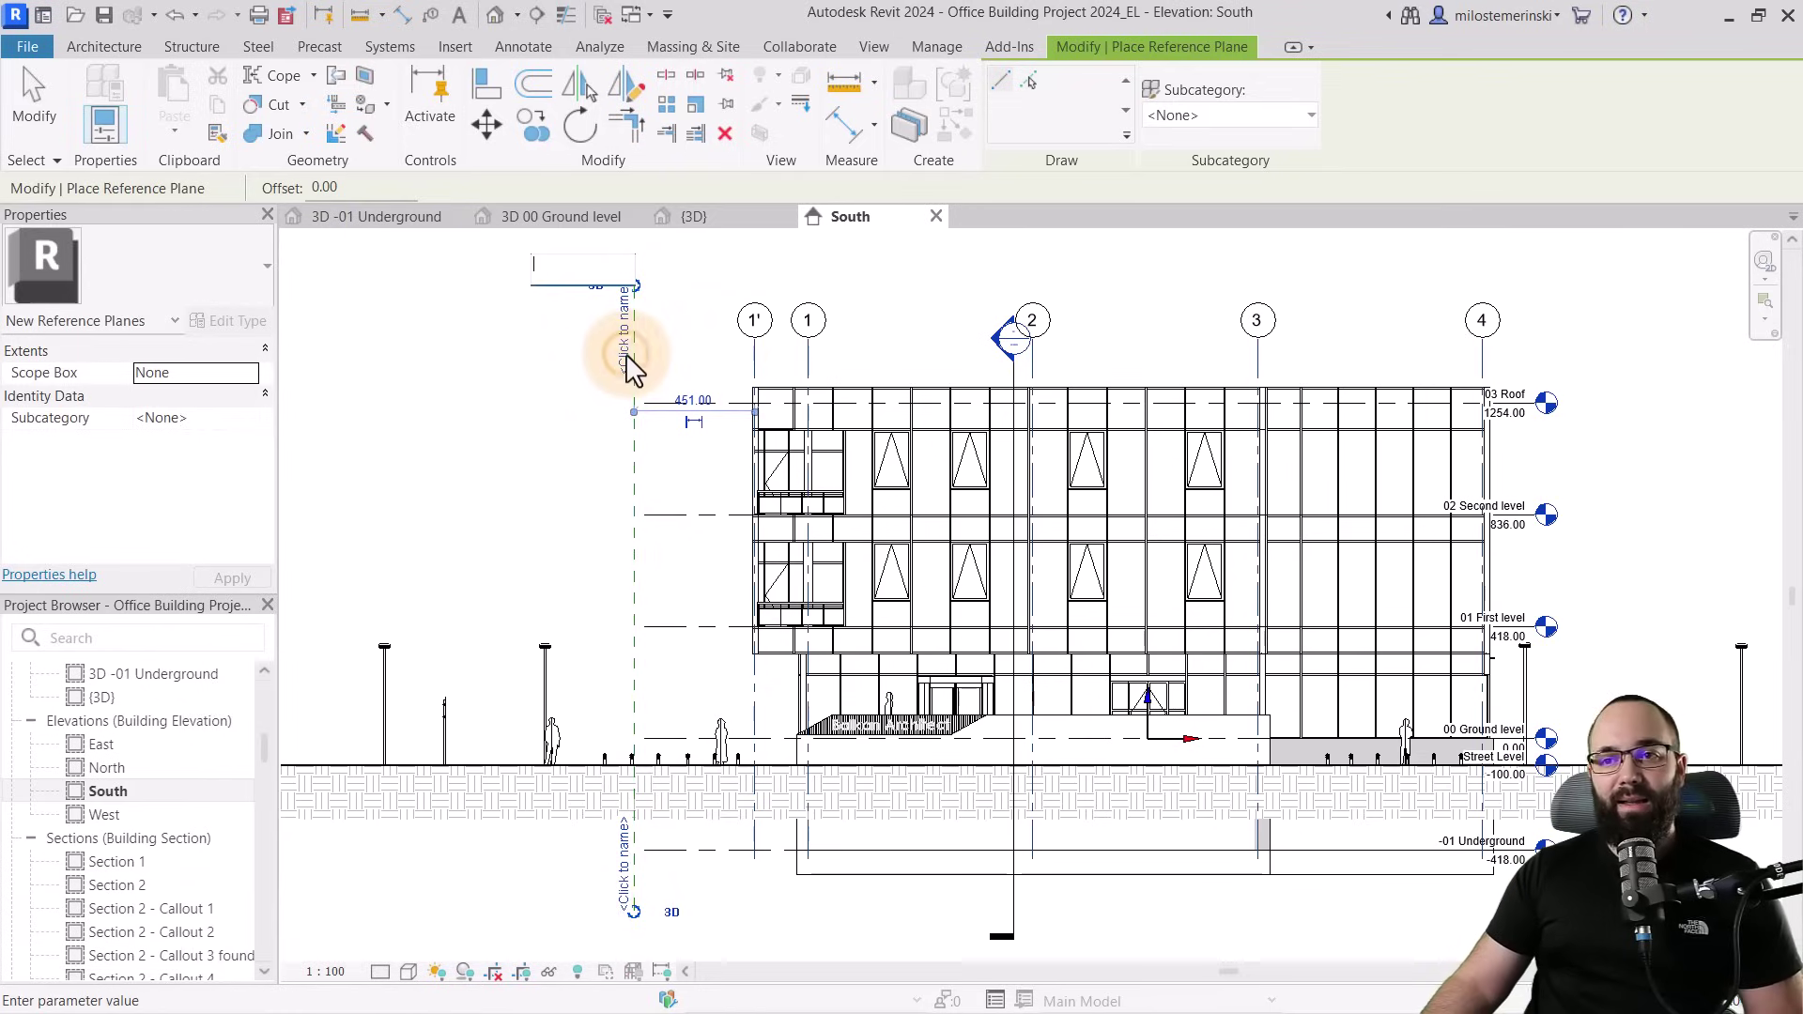
pyautogui.write('Text')
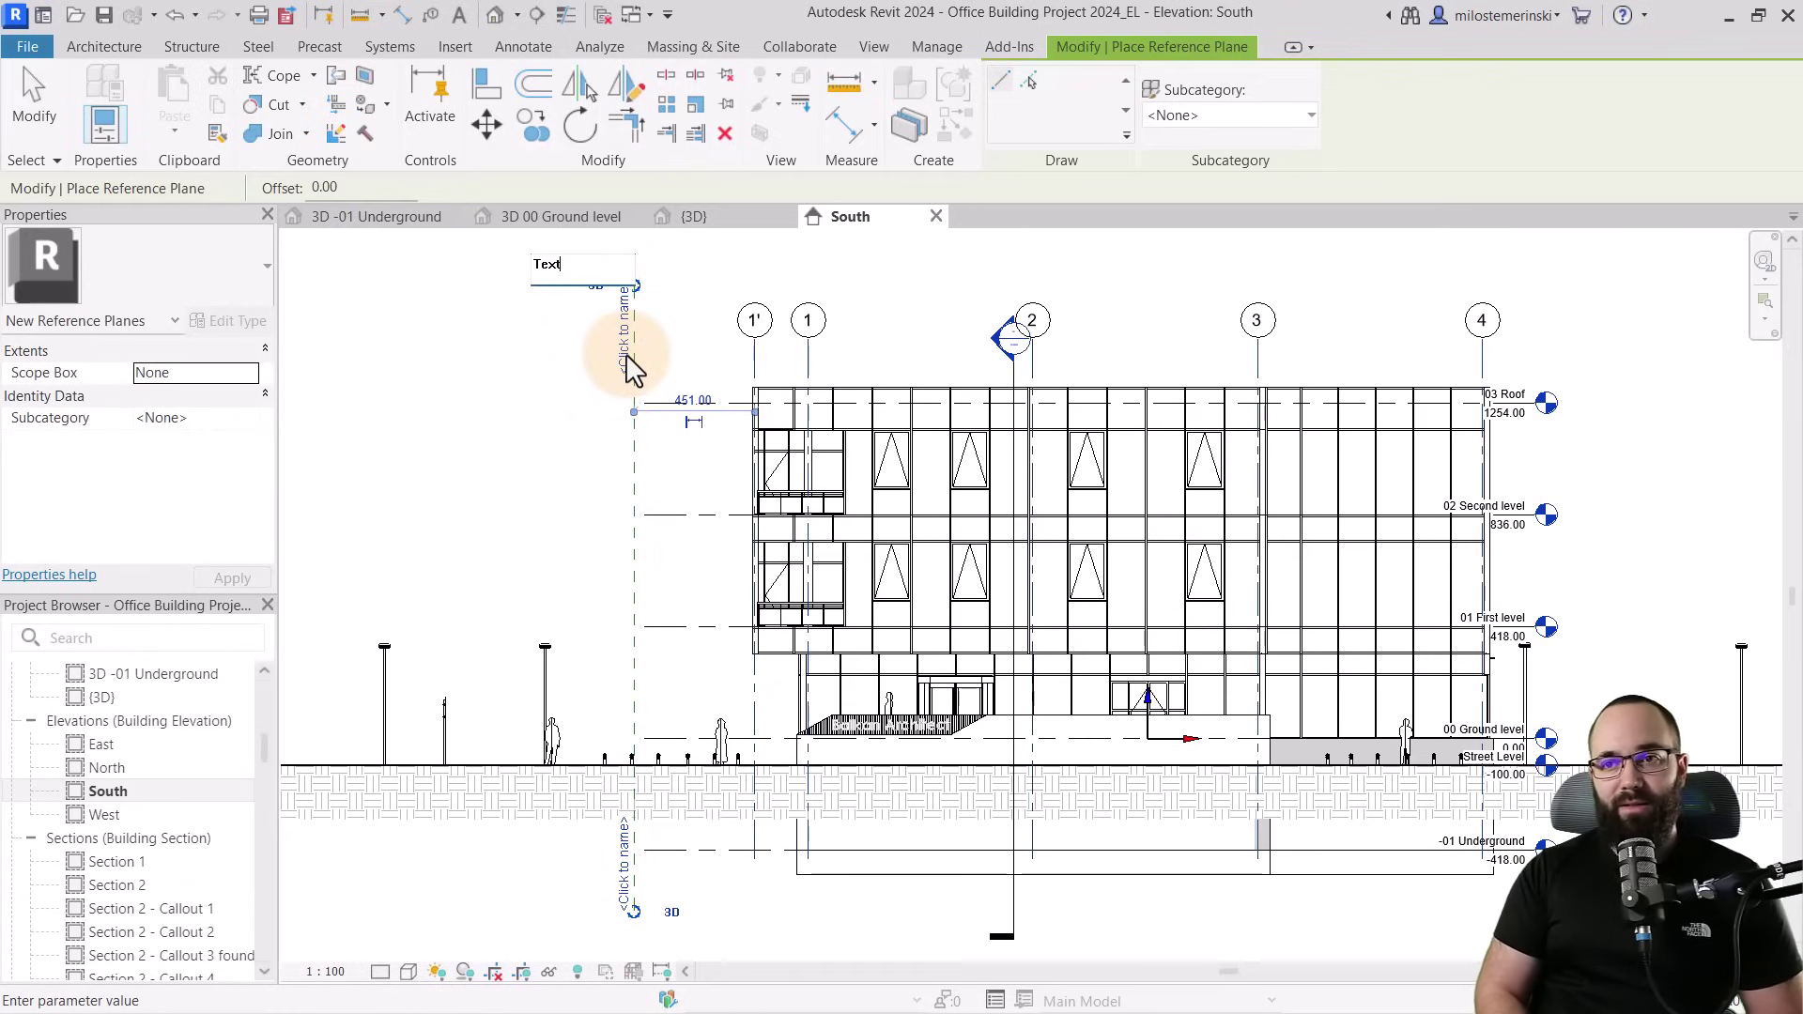
pyautogui.press('Return')
pyautogui.press('Escape')
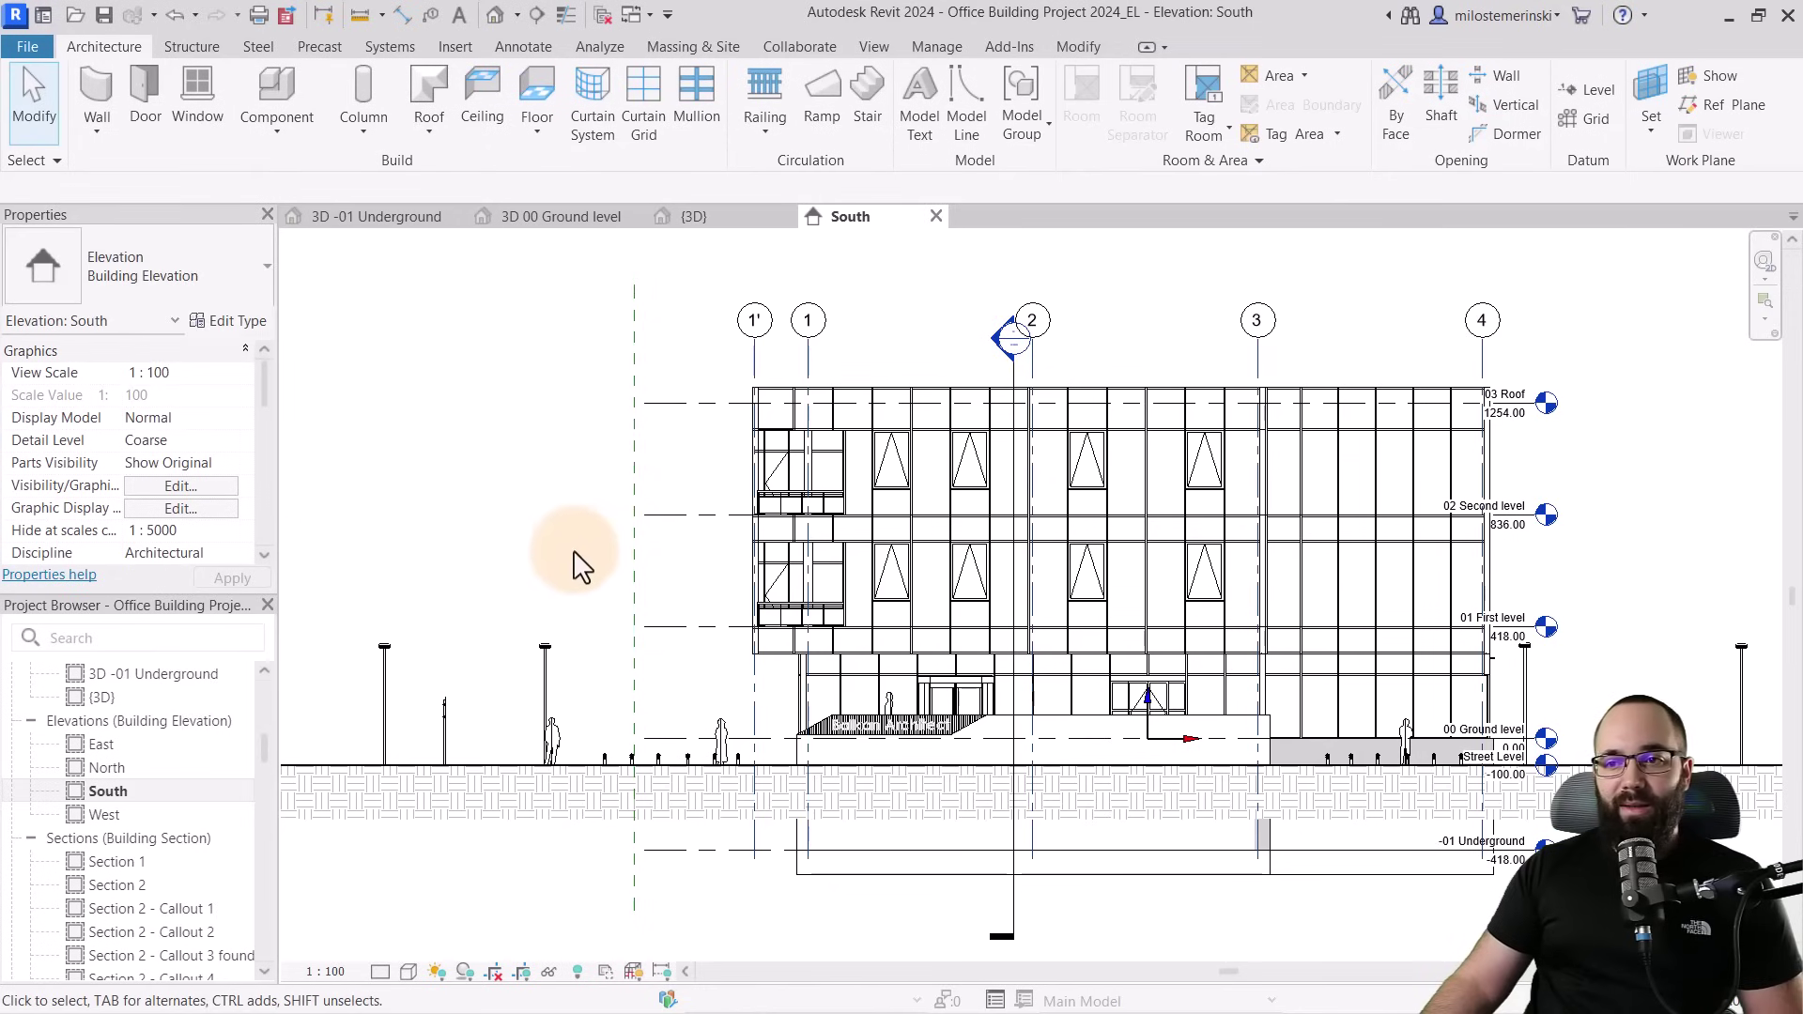
pyautogui.moveTo(511, 527); pyautogui.dragTo(575, 590, button='middle')
# In the {3D} view, set the work plane to the Text reference plane
pyautogui.click(719, 216)
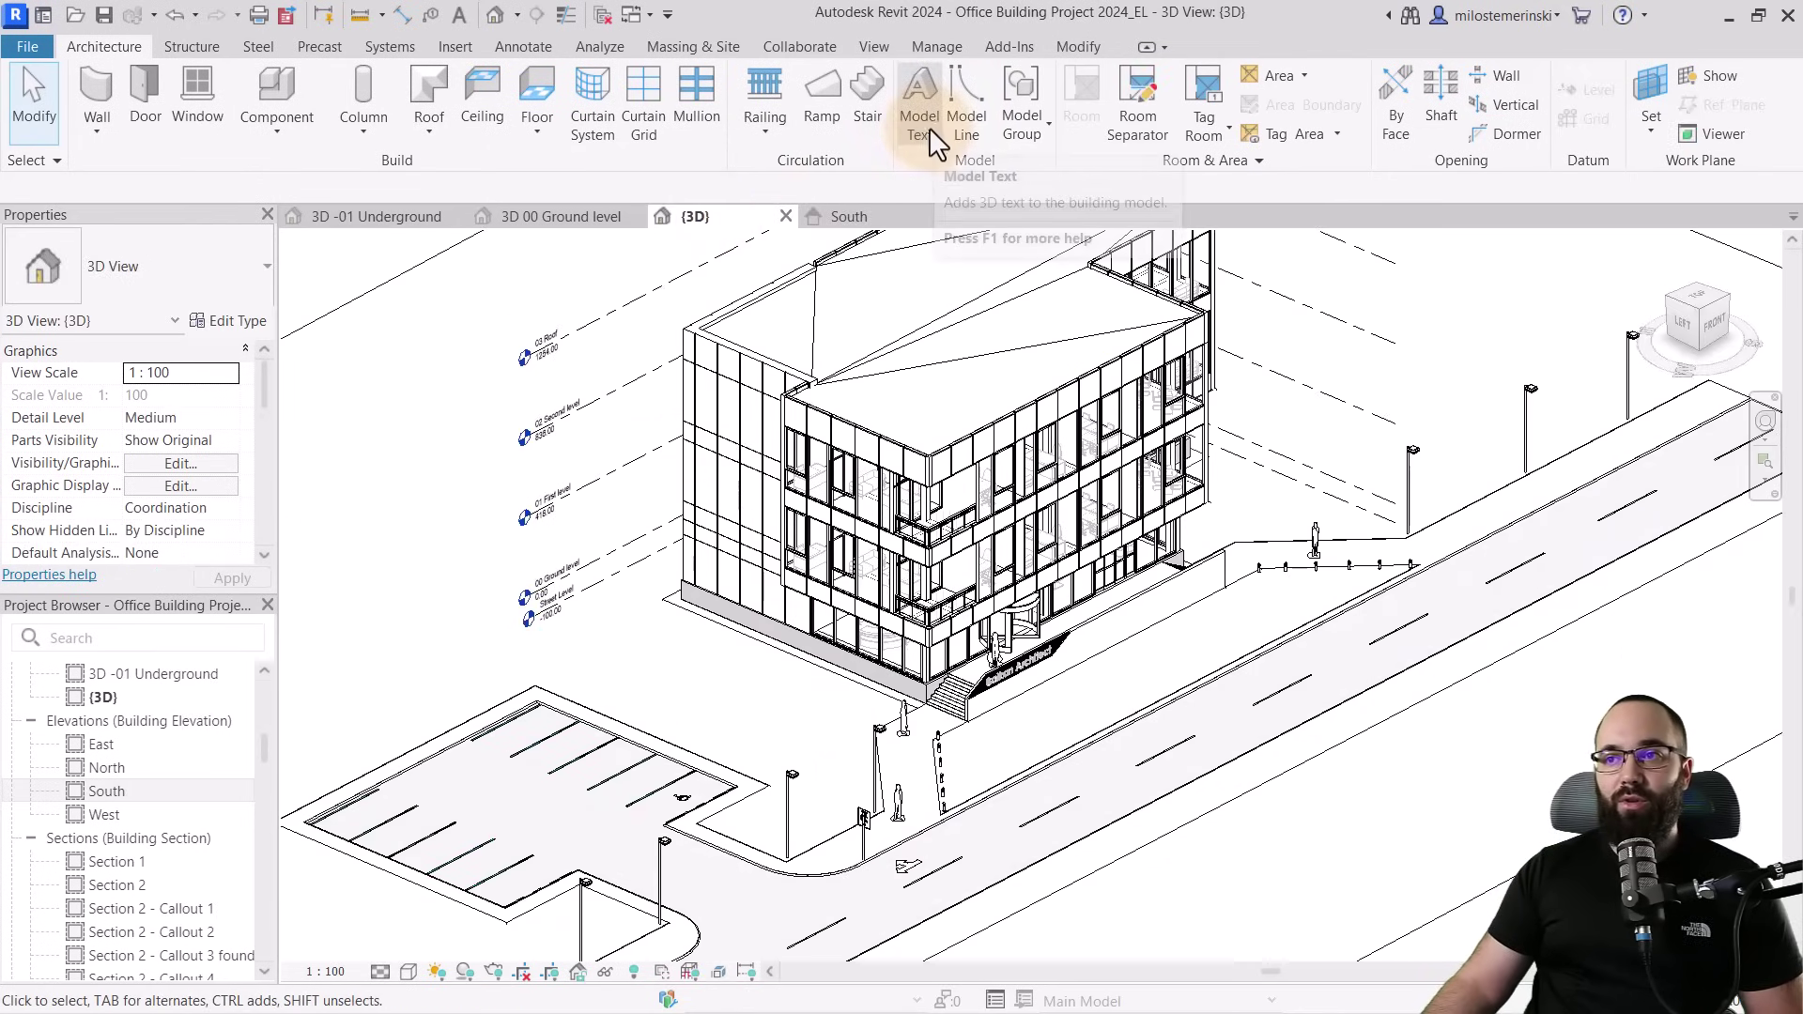
pyautogui.click(924, 130)
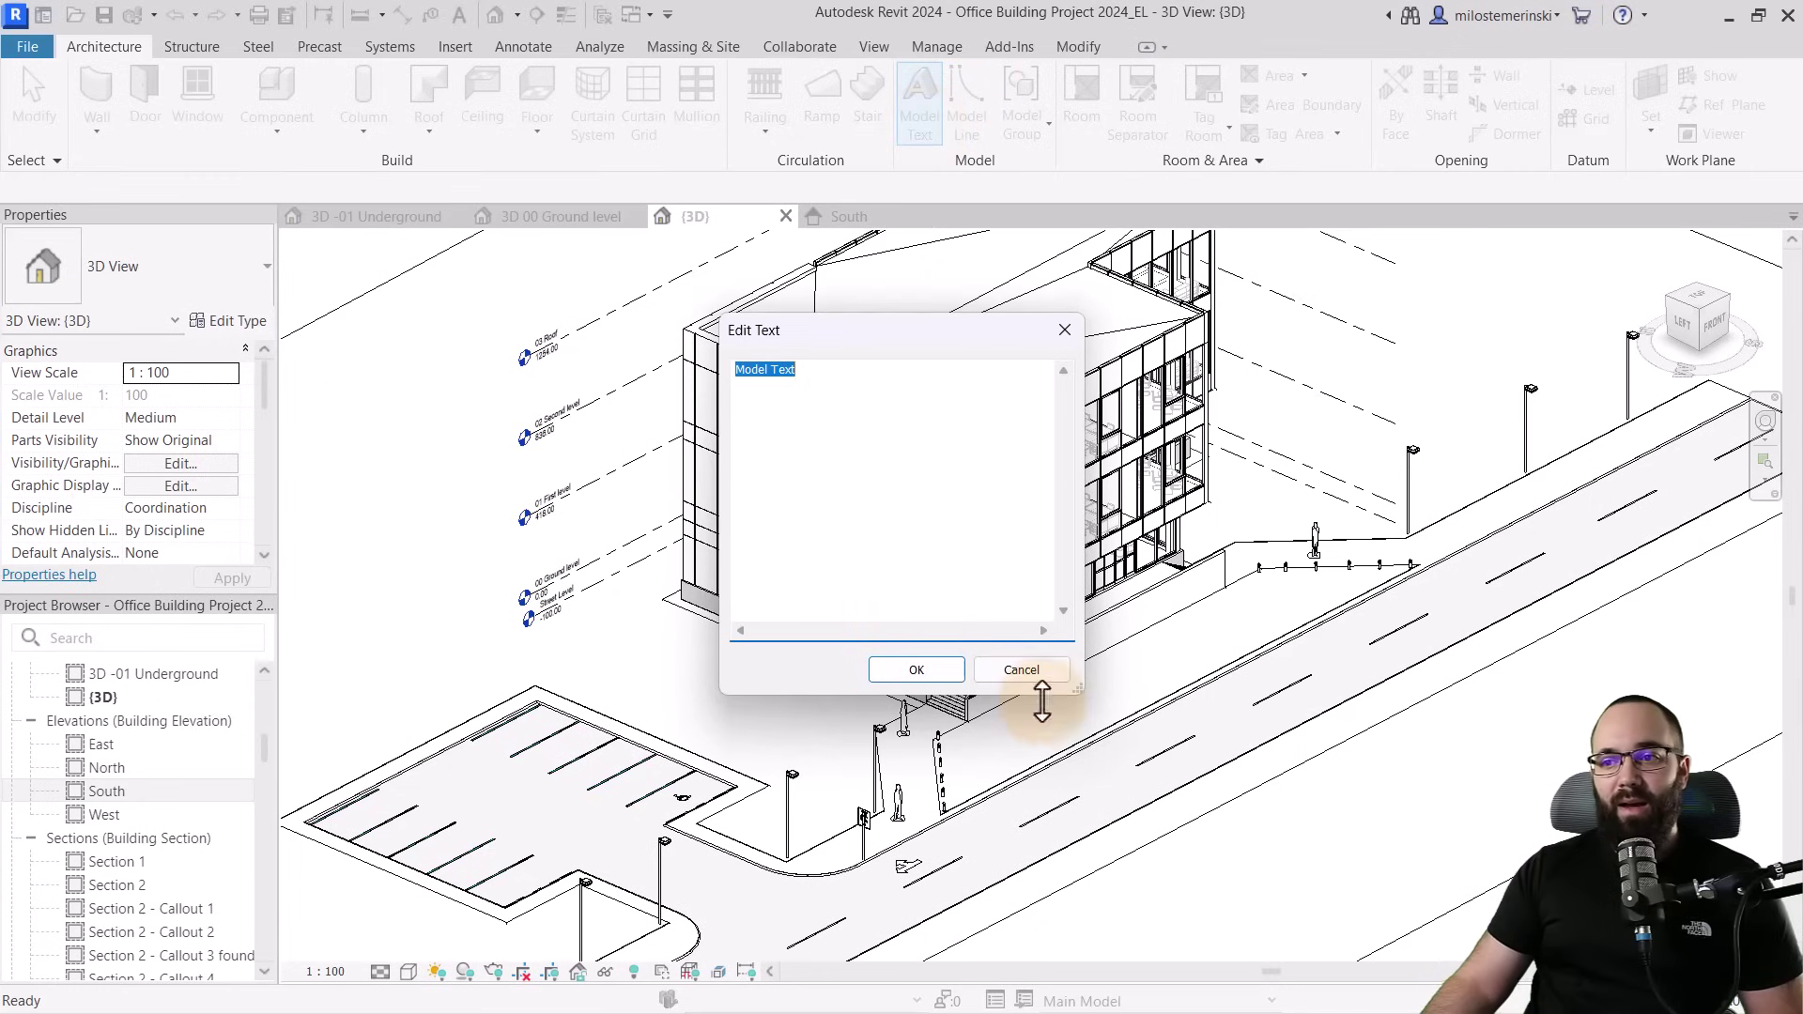
pyautogui.click(1010, 668)
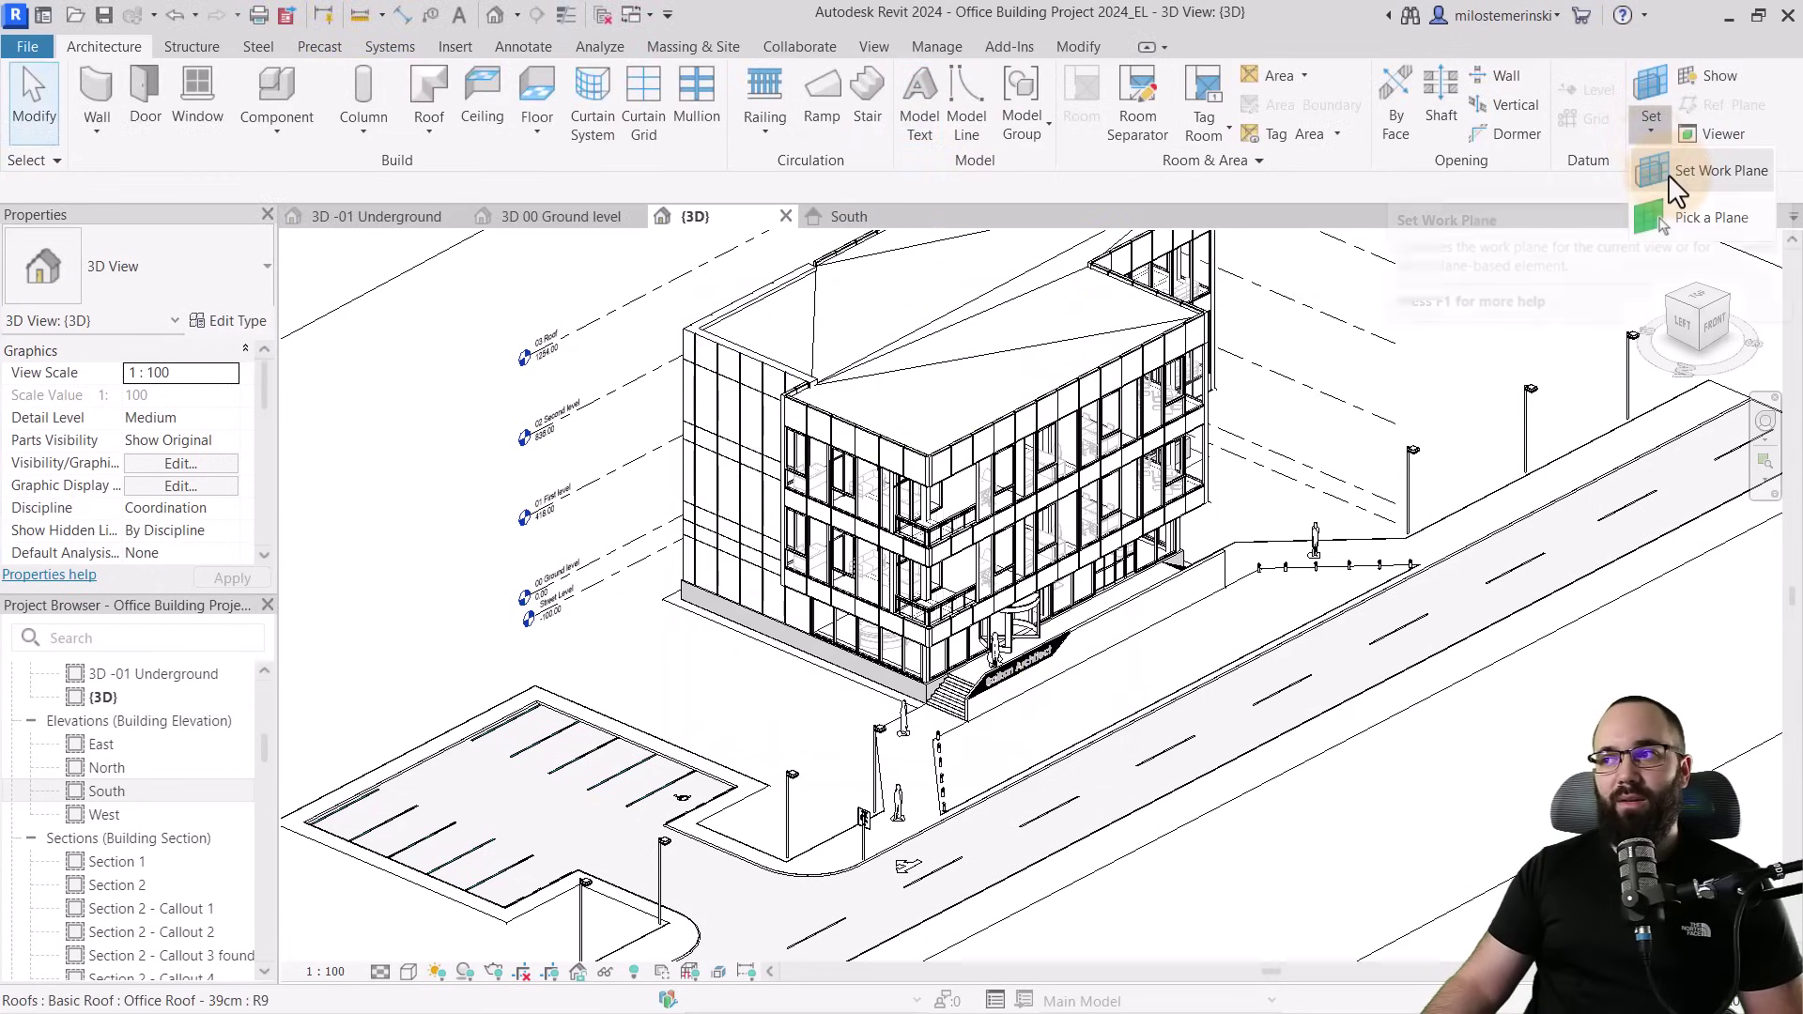
pyautogui.click(1668, 173)
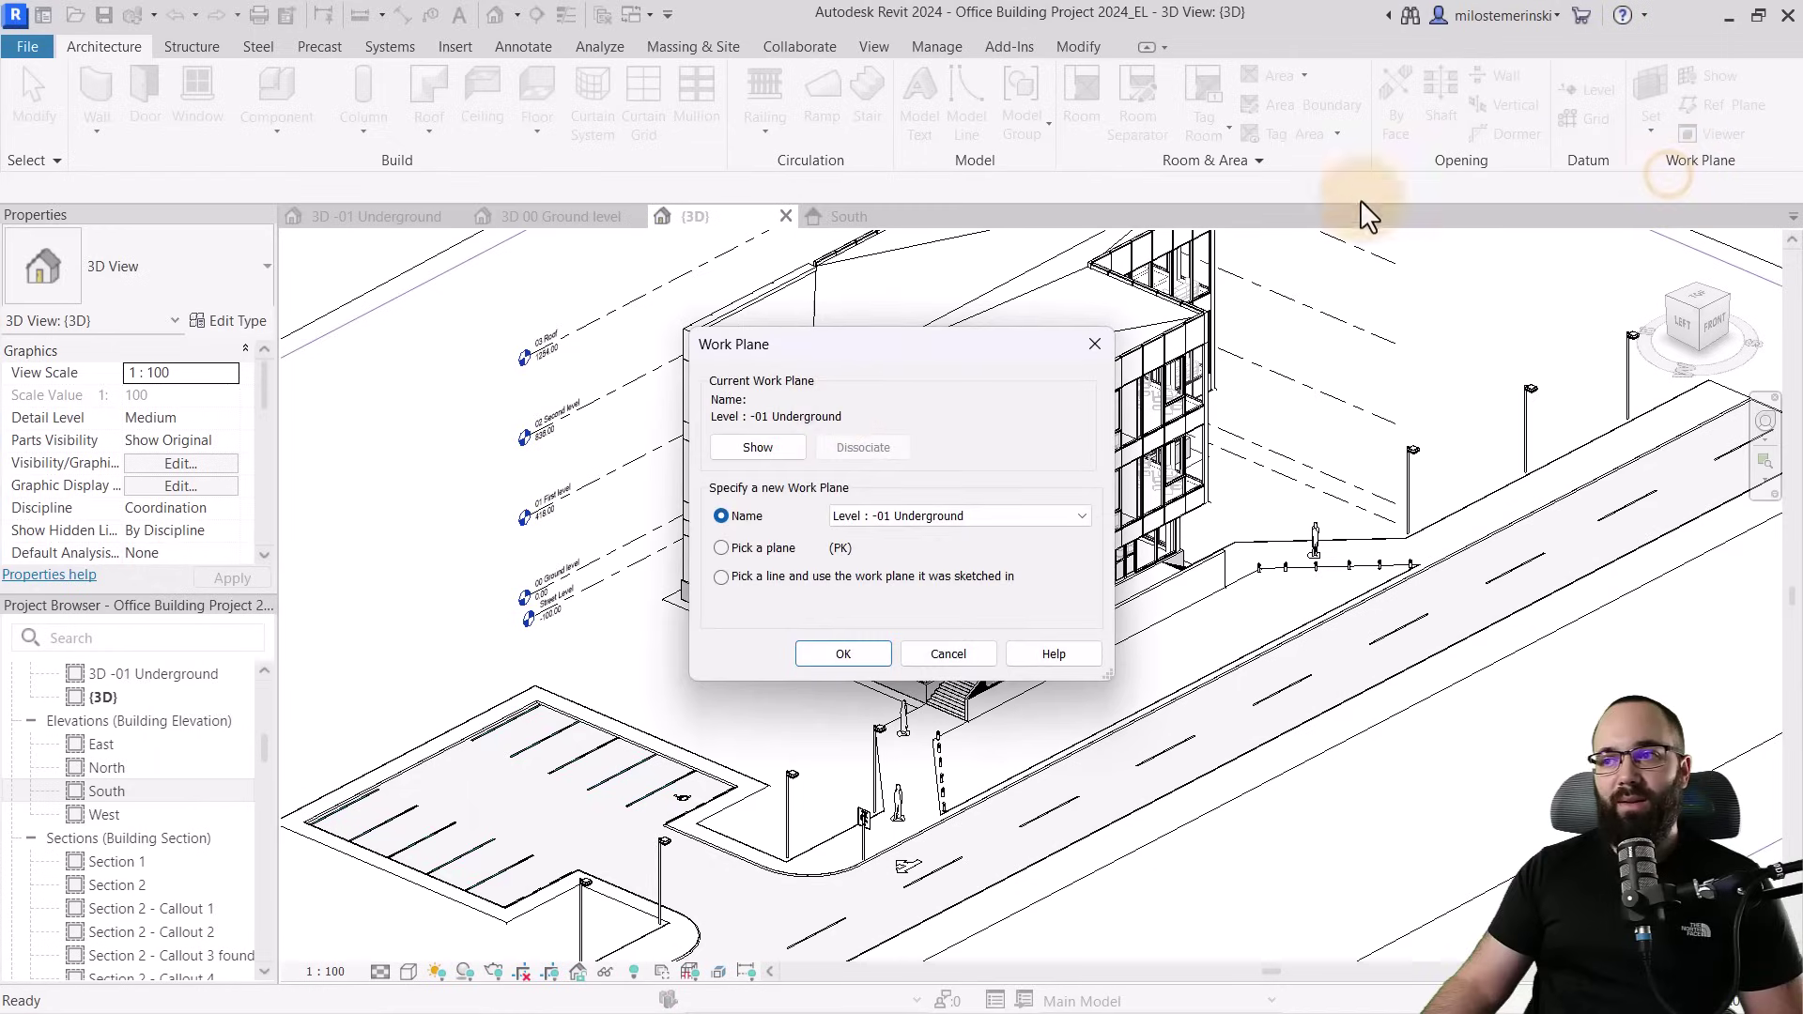
pyautogui.click(888, 516)
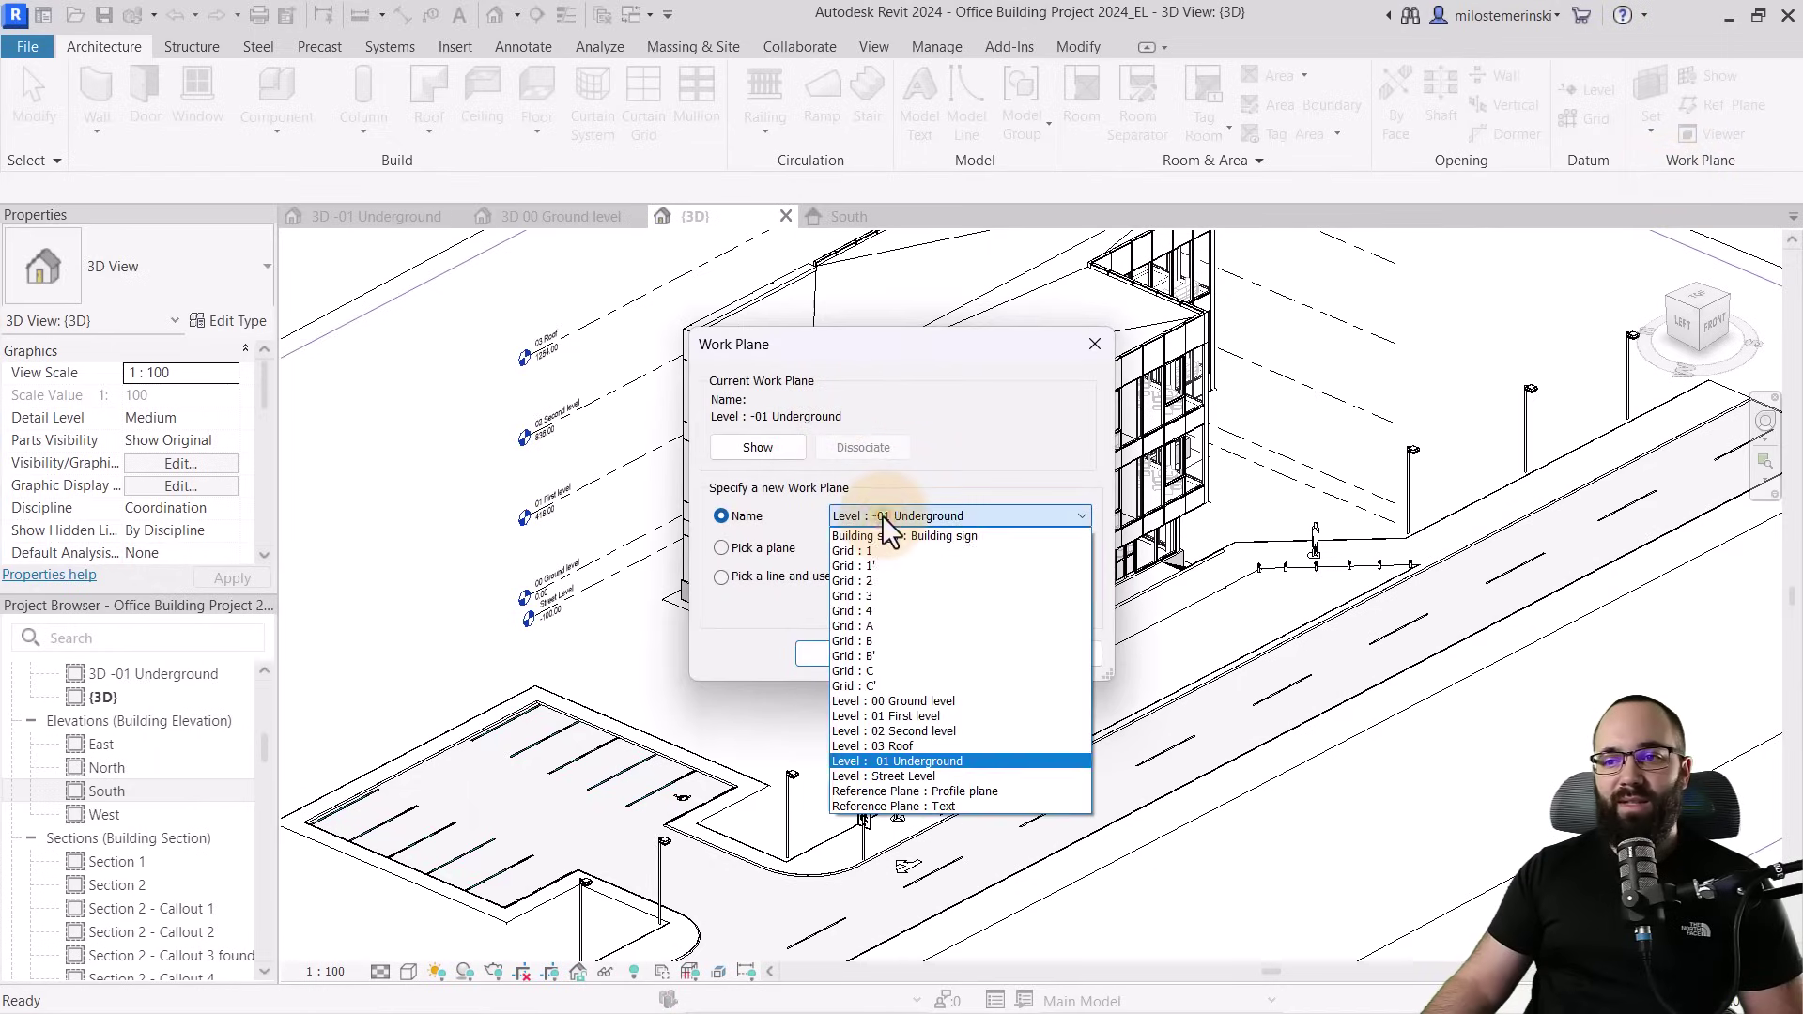
pyautogui.click(901, 808)
pyautogui.click(842, 655)
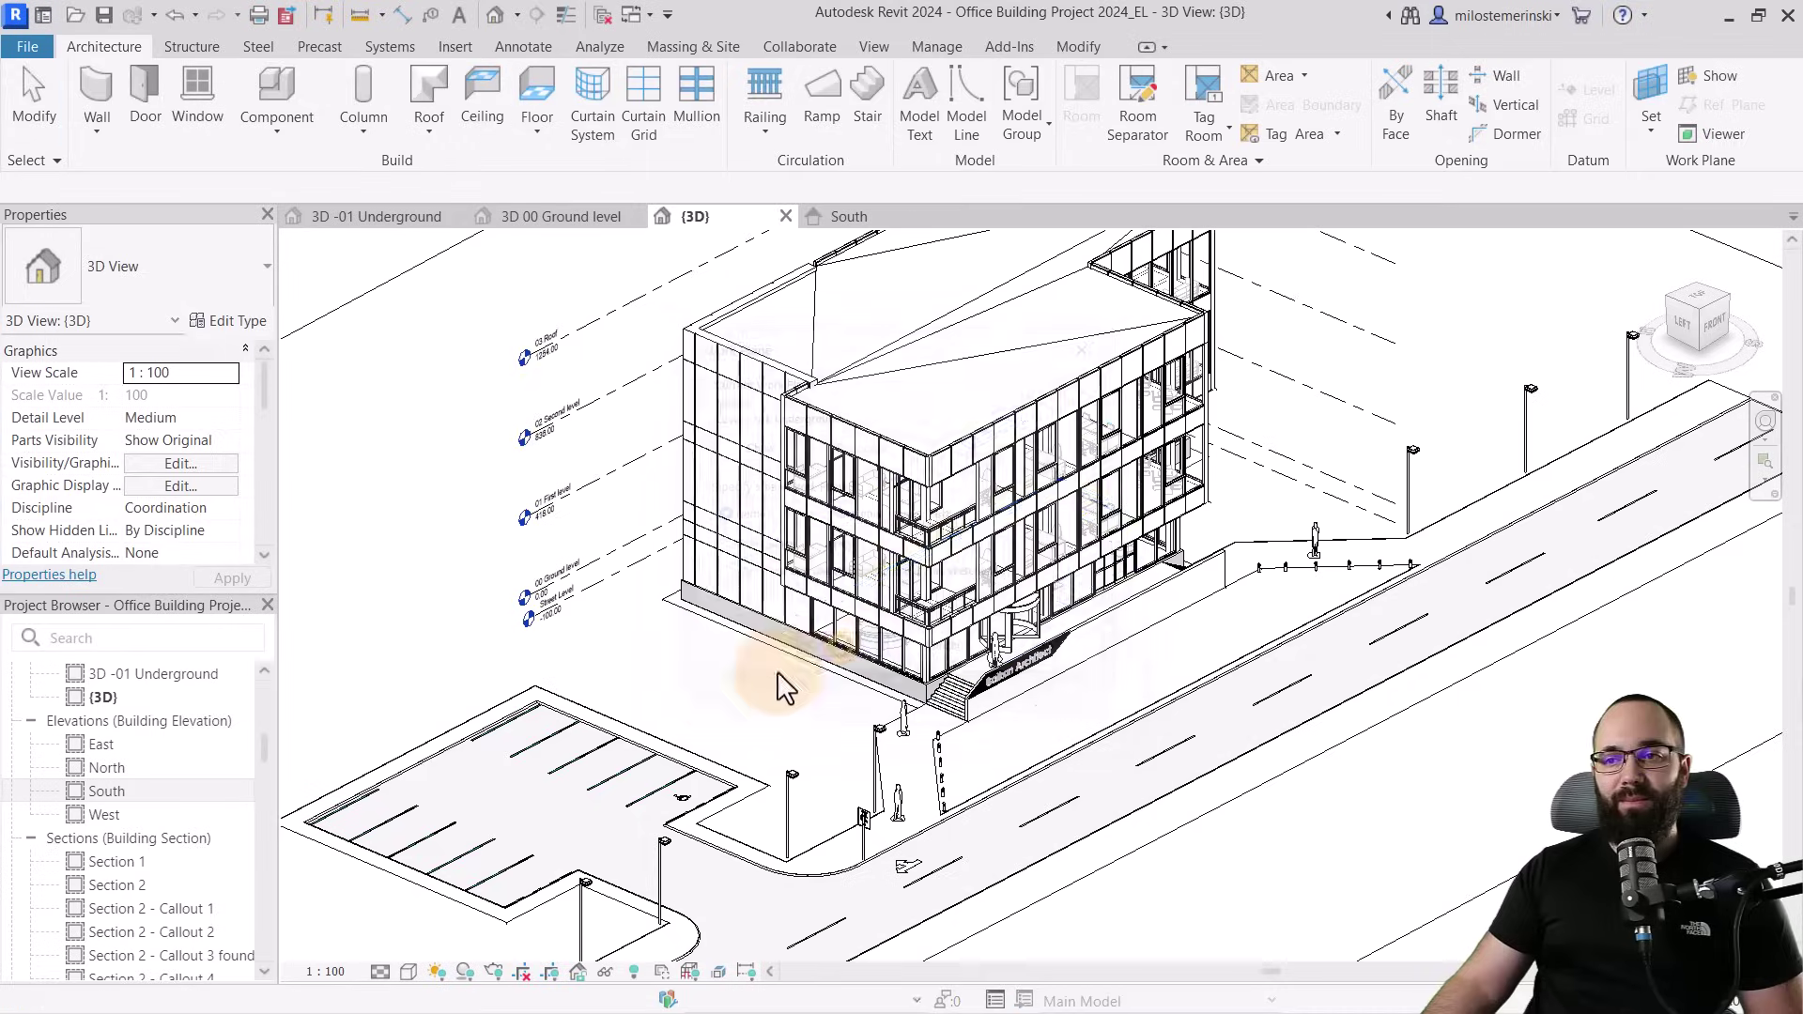
pyautogui.click(716, 706)
# Place 'Ground Level' model text on the building wall and select it
pyautogui.click(916, 108)
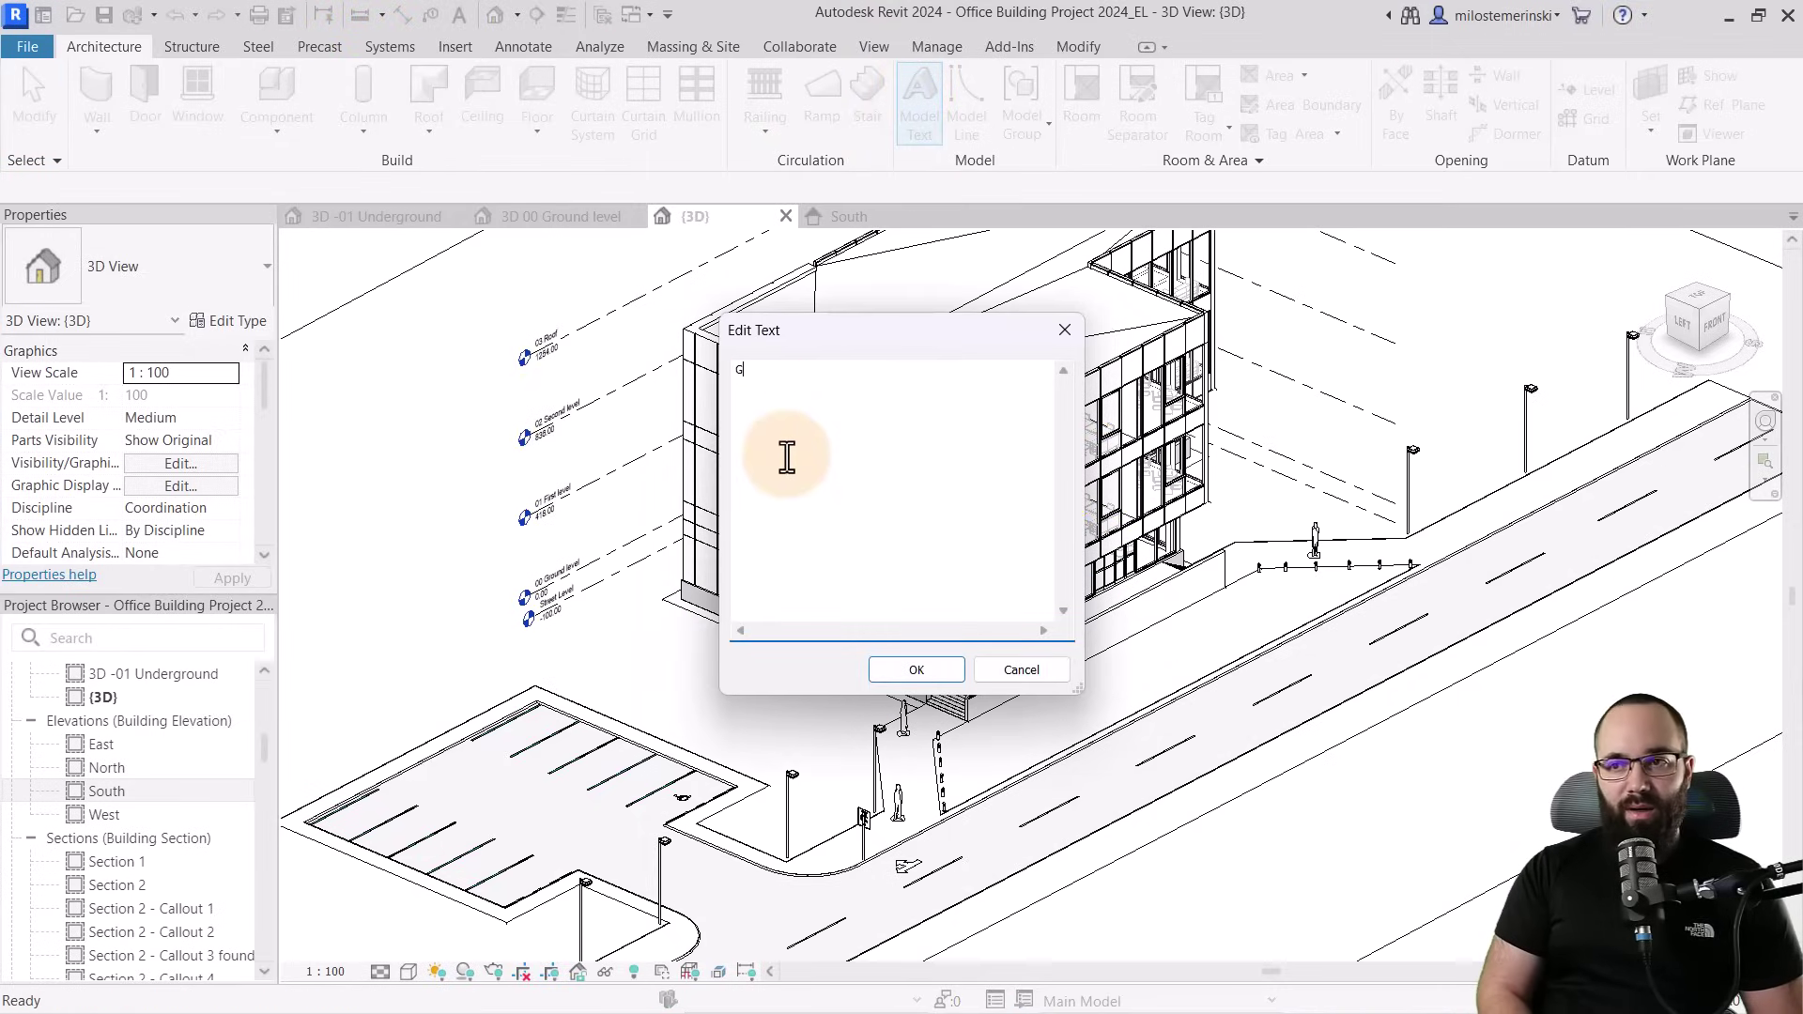
pyautogui.write('ound Level')
pyautogui.click(934, 663)
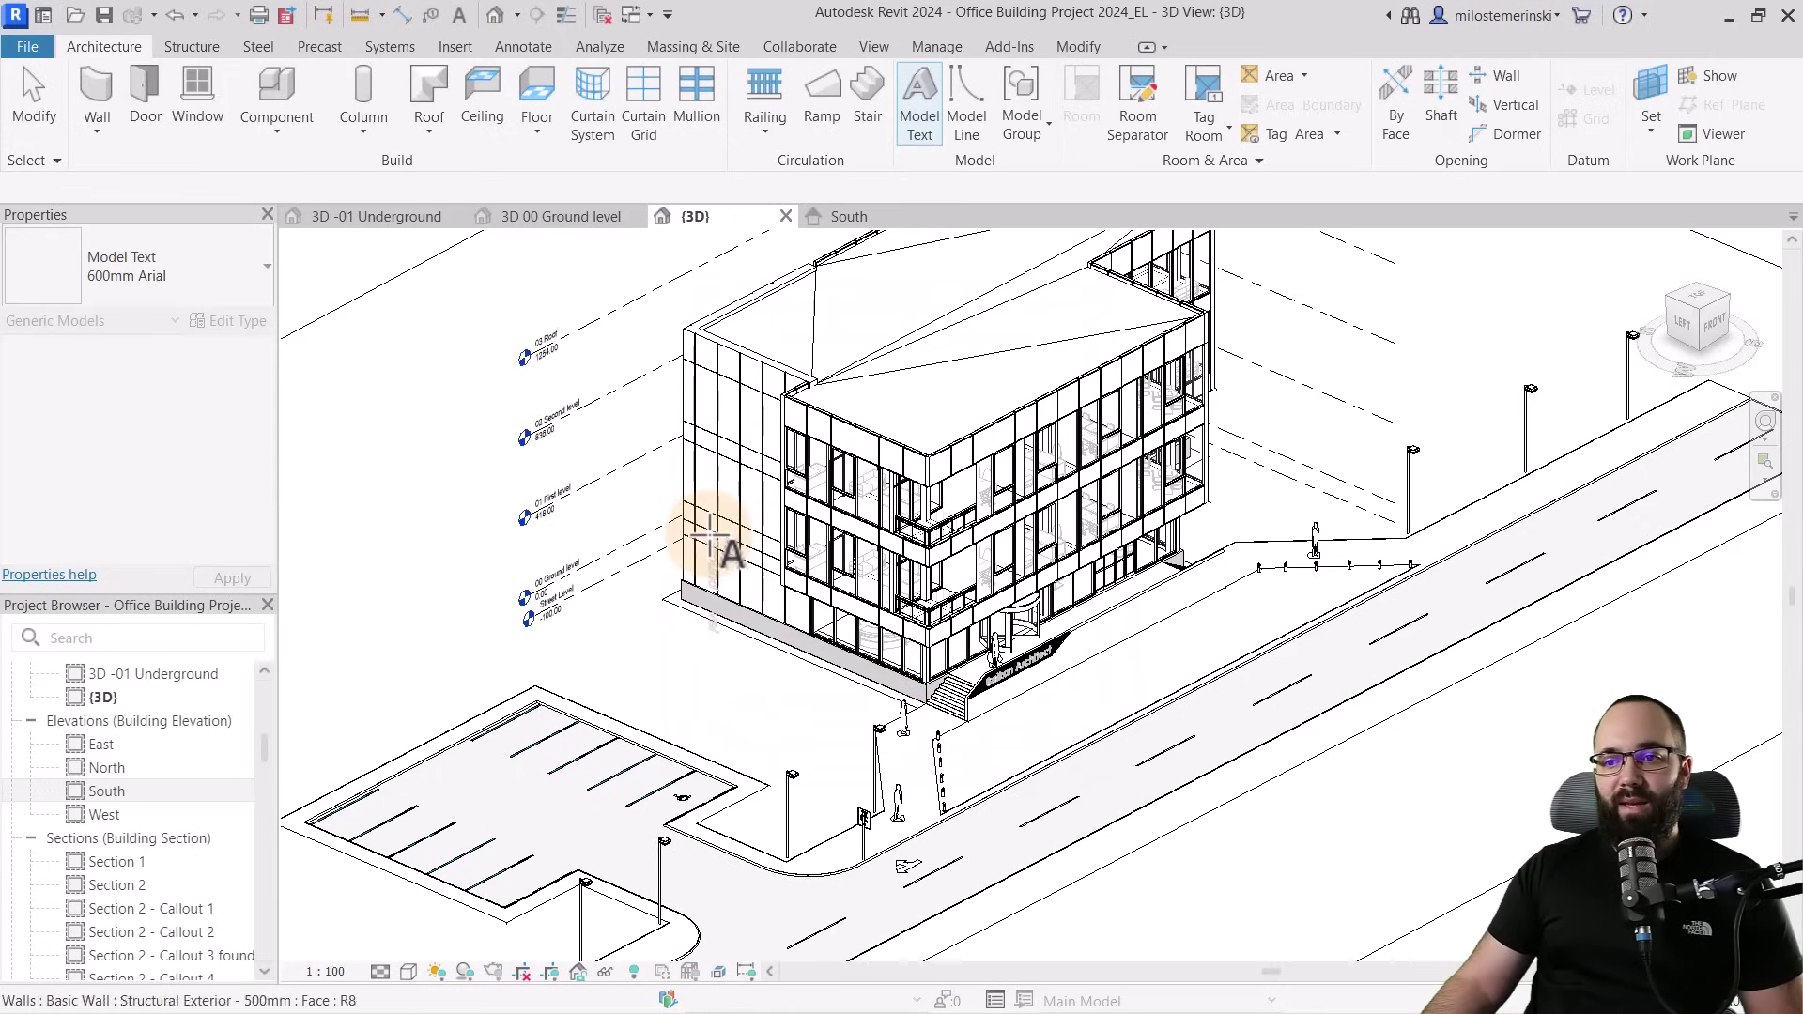
pyautogui.click(704, 542)
pyautogui.click(707, 620)
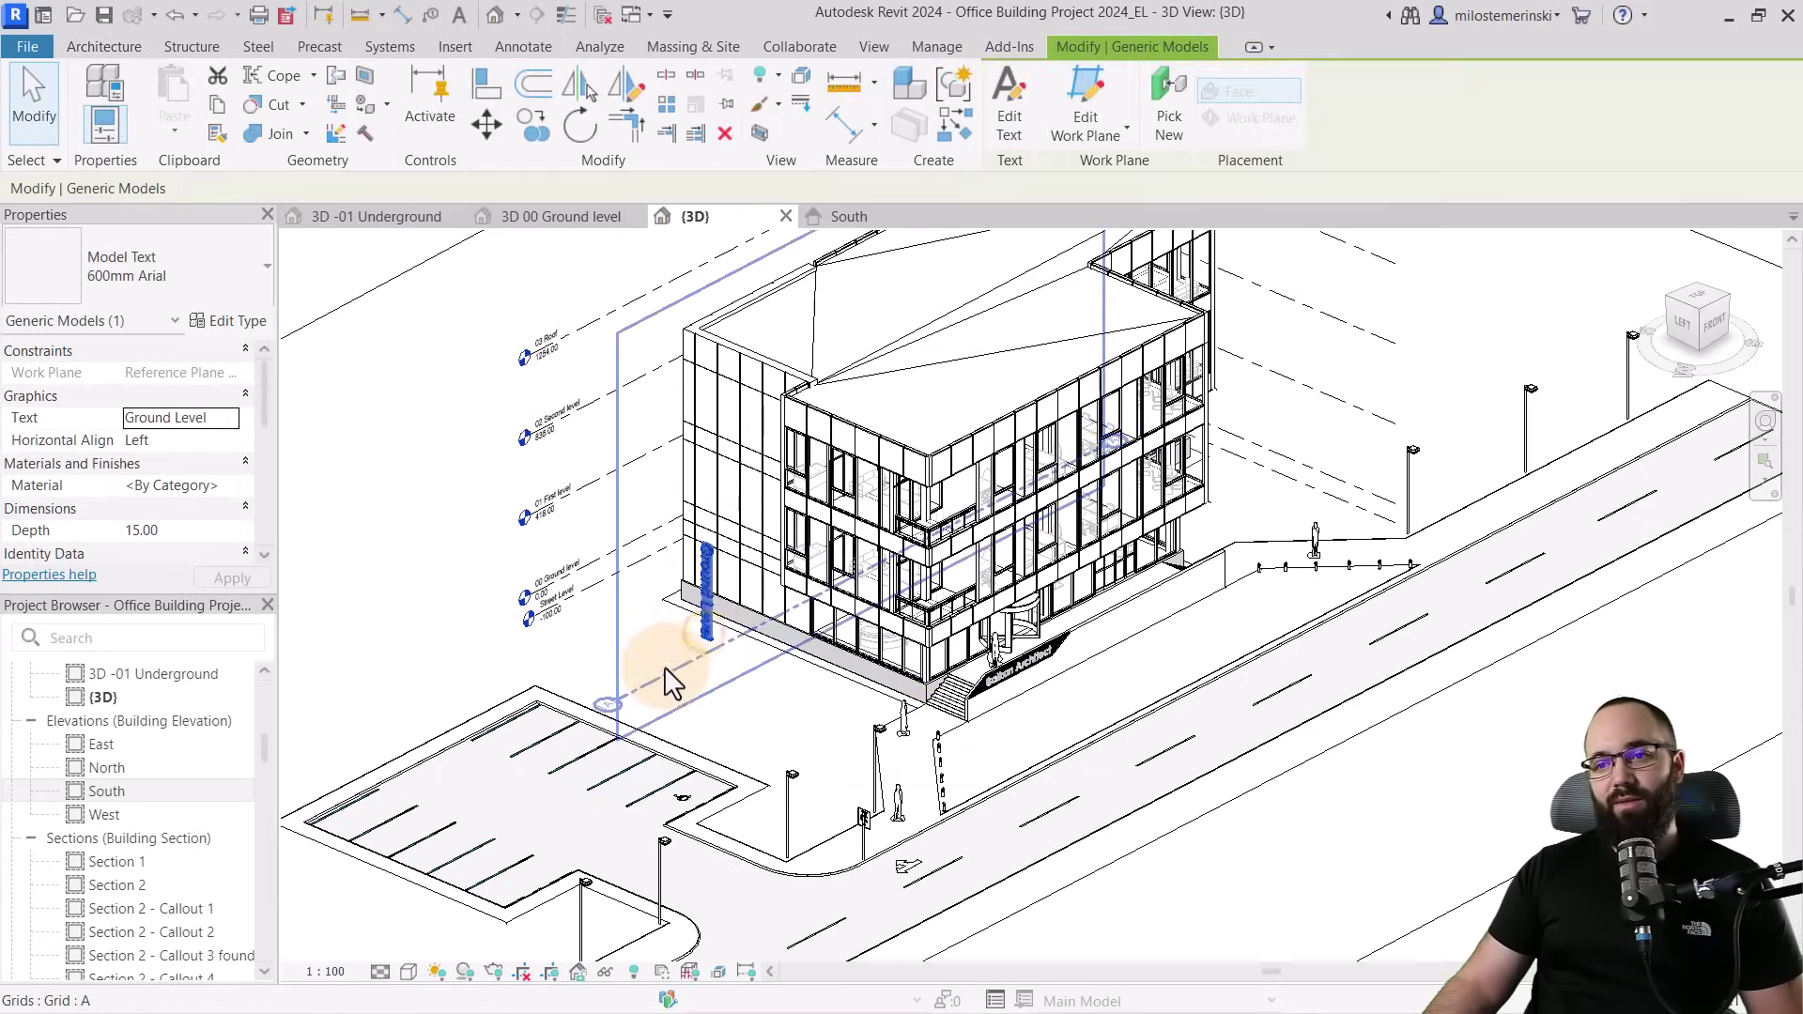
pyautogui.keyDown('shift'); pyautogui.moveTo(664, 676); pyautogui.dragTo(751, 610, button='middle'); pyautogui.keyUp('shift')
pyautogui.scroll(5, 714, 592)
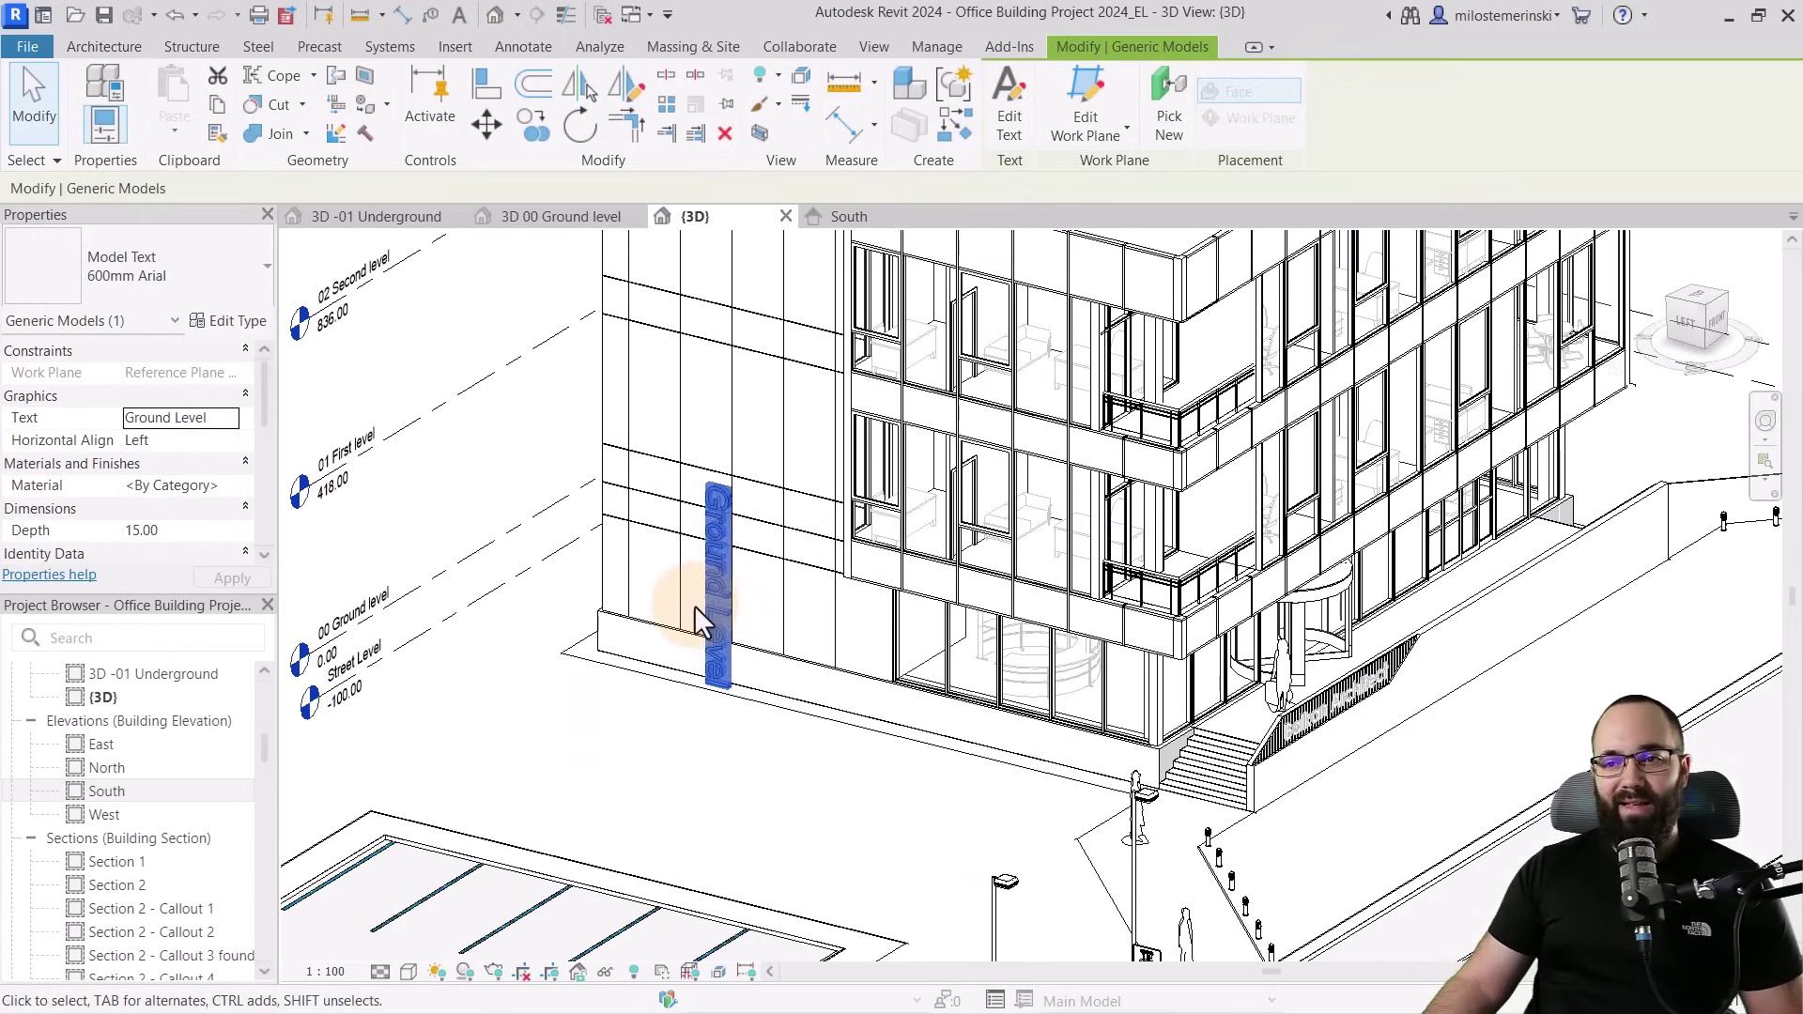
# Rotate the Ground Level text 90°, then reselect it behind the curtain wall
pyautogui.click(582, 137)
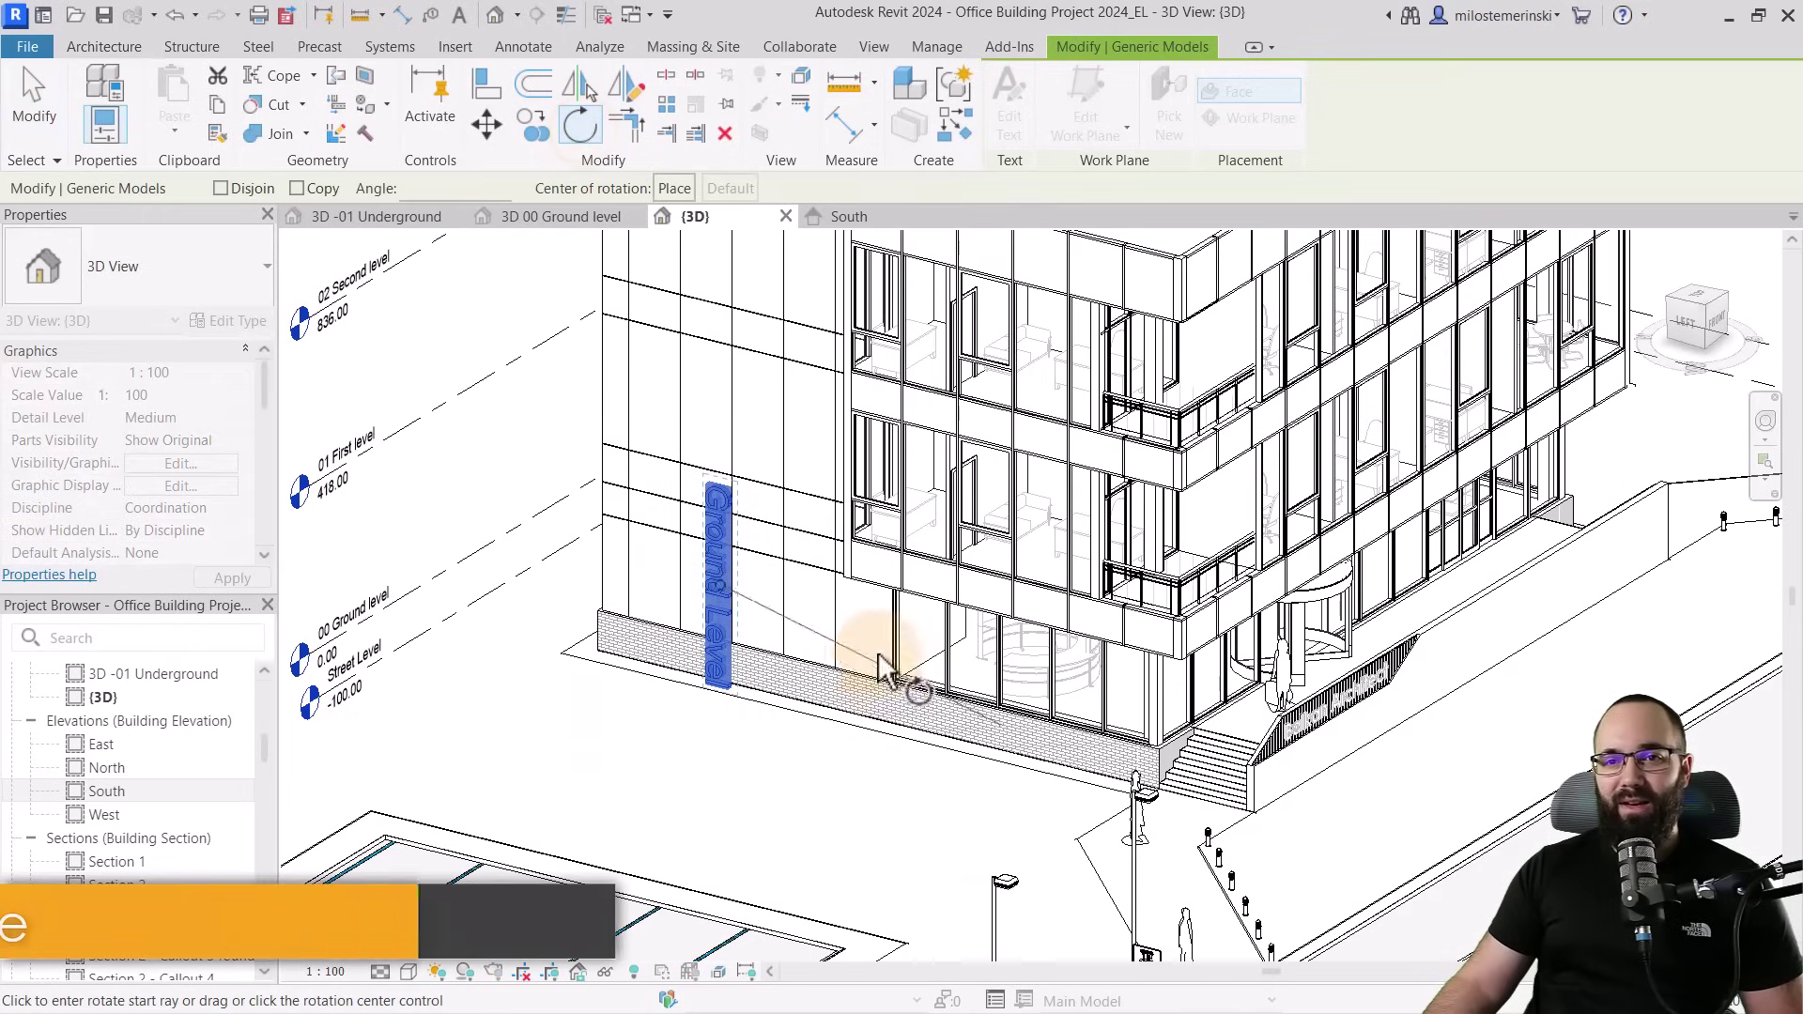
pyautogui.click(737, 419)
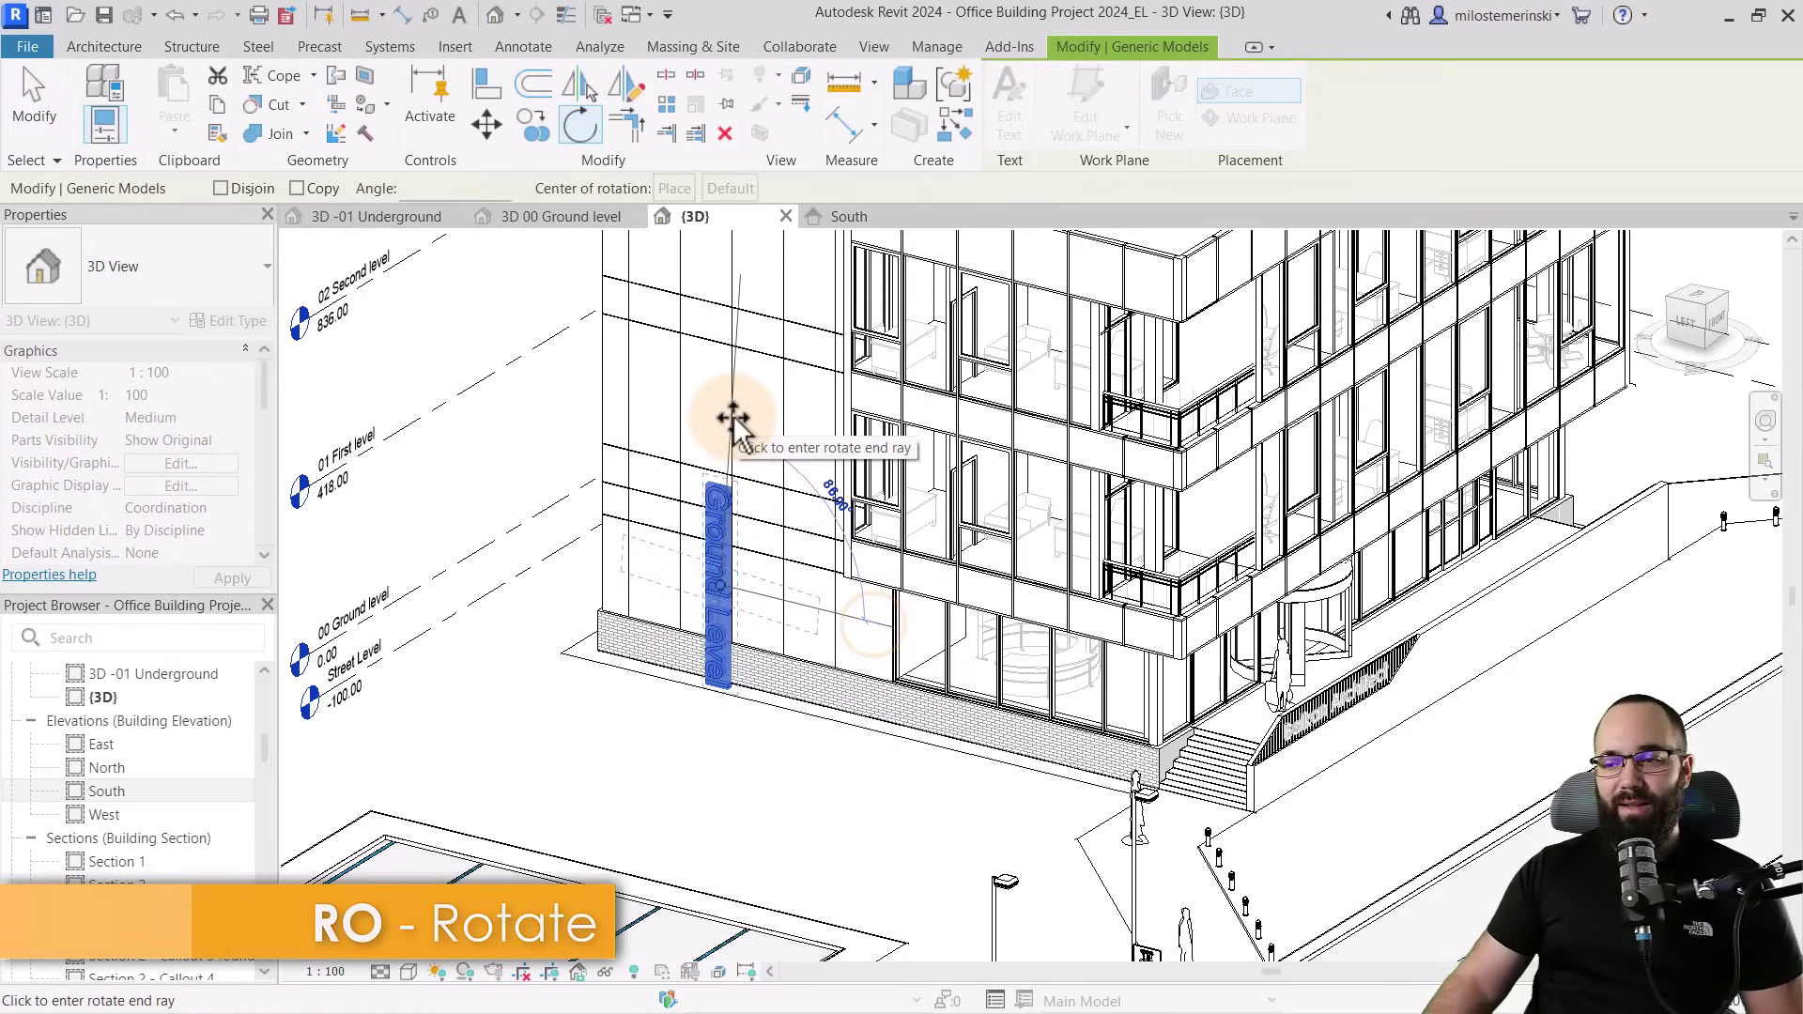
pyautogui.write('90')
pyautogui.press('Return')
pyautogui.press('Escape')
pyautogui.click(724, 595)
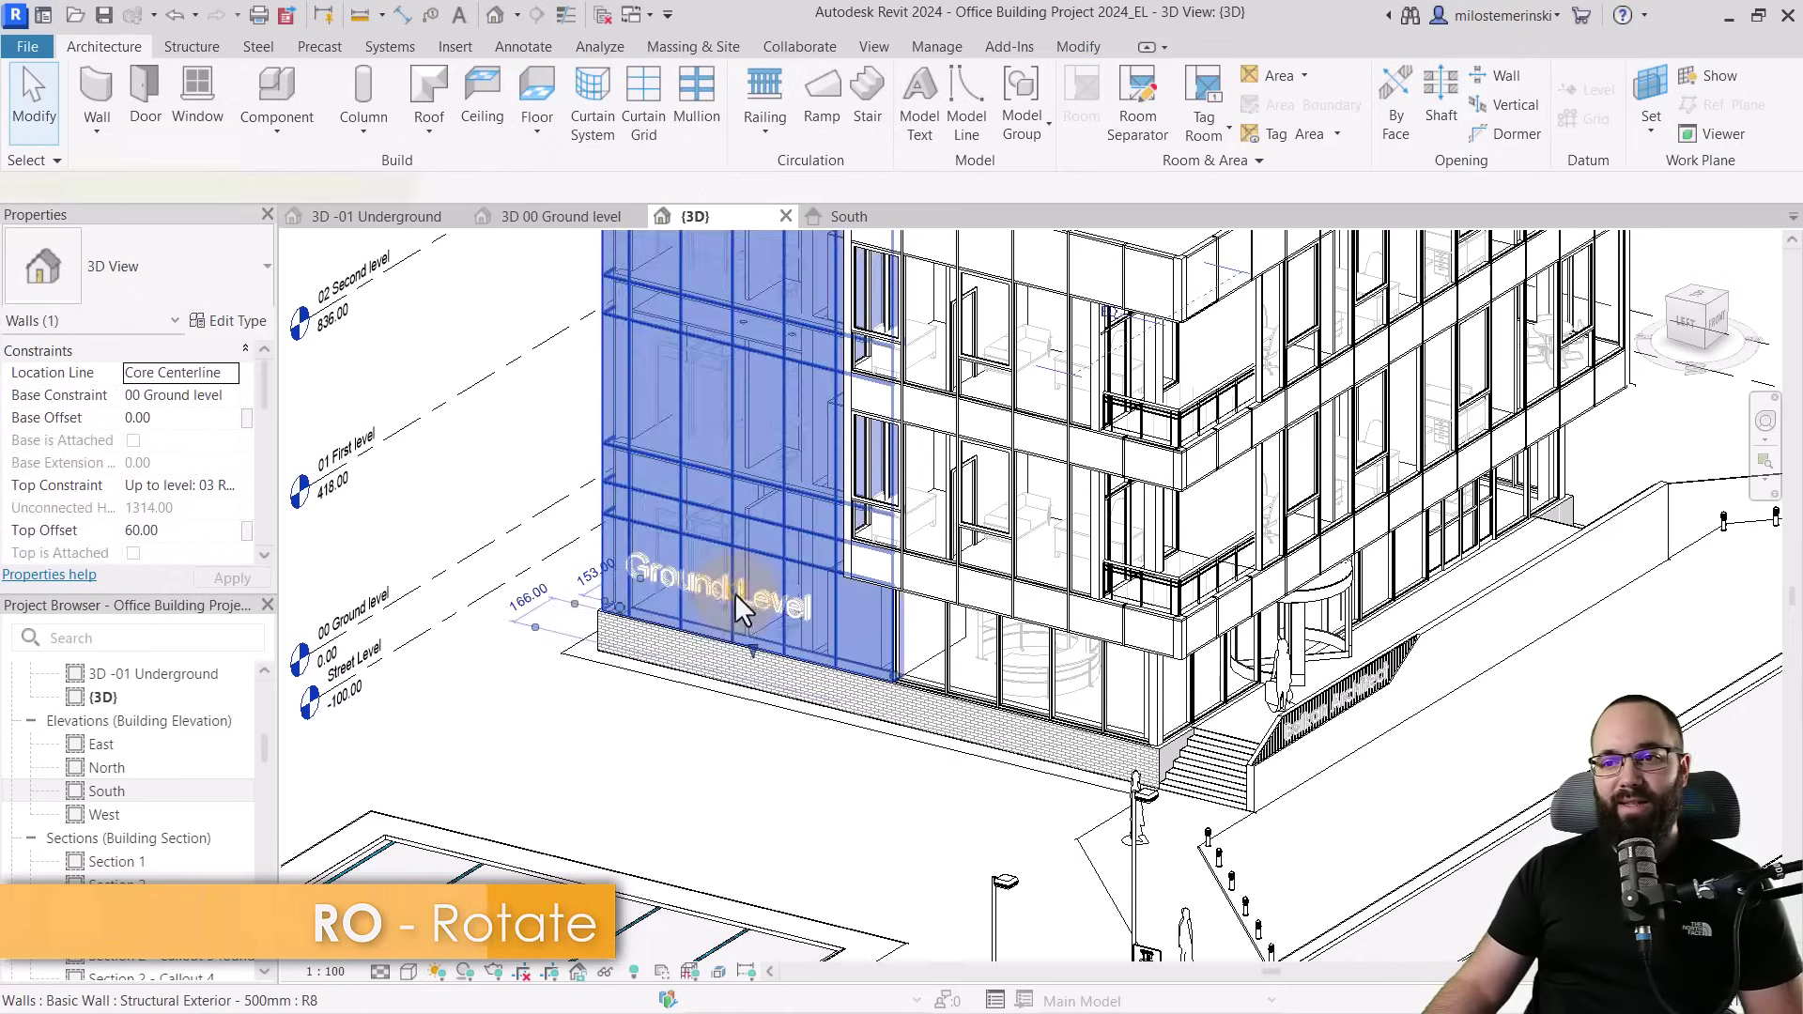
pyautogui.press('Escape')
pyautogui.click(714, 597)
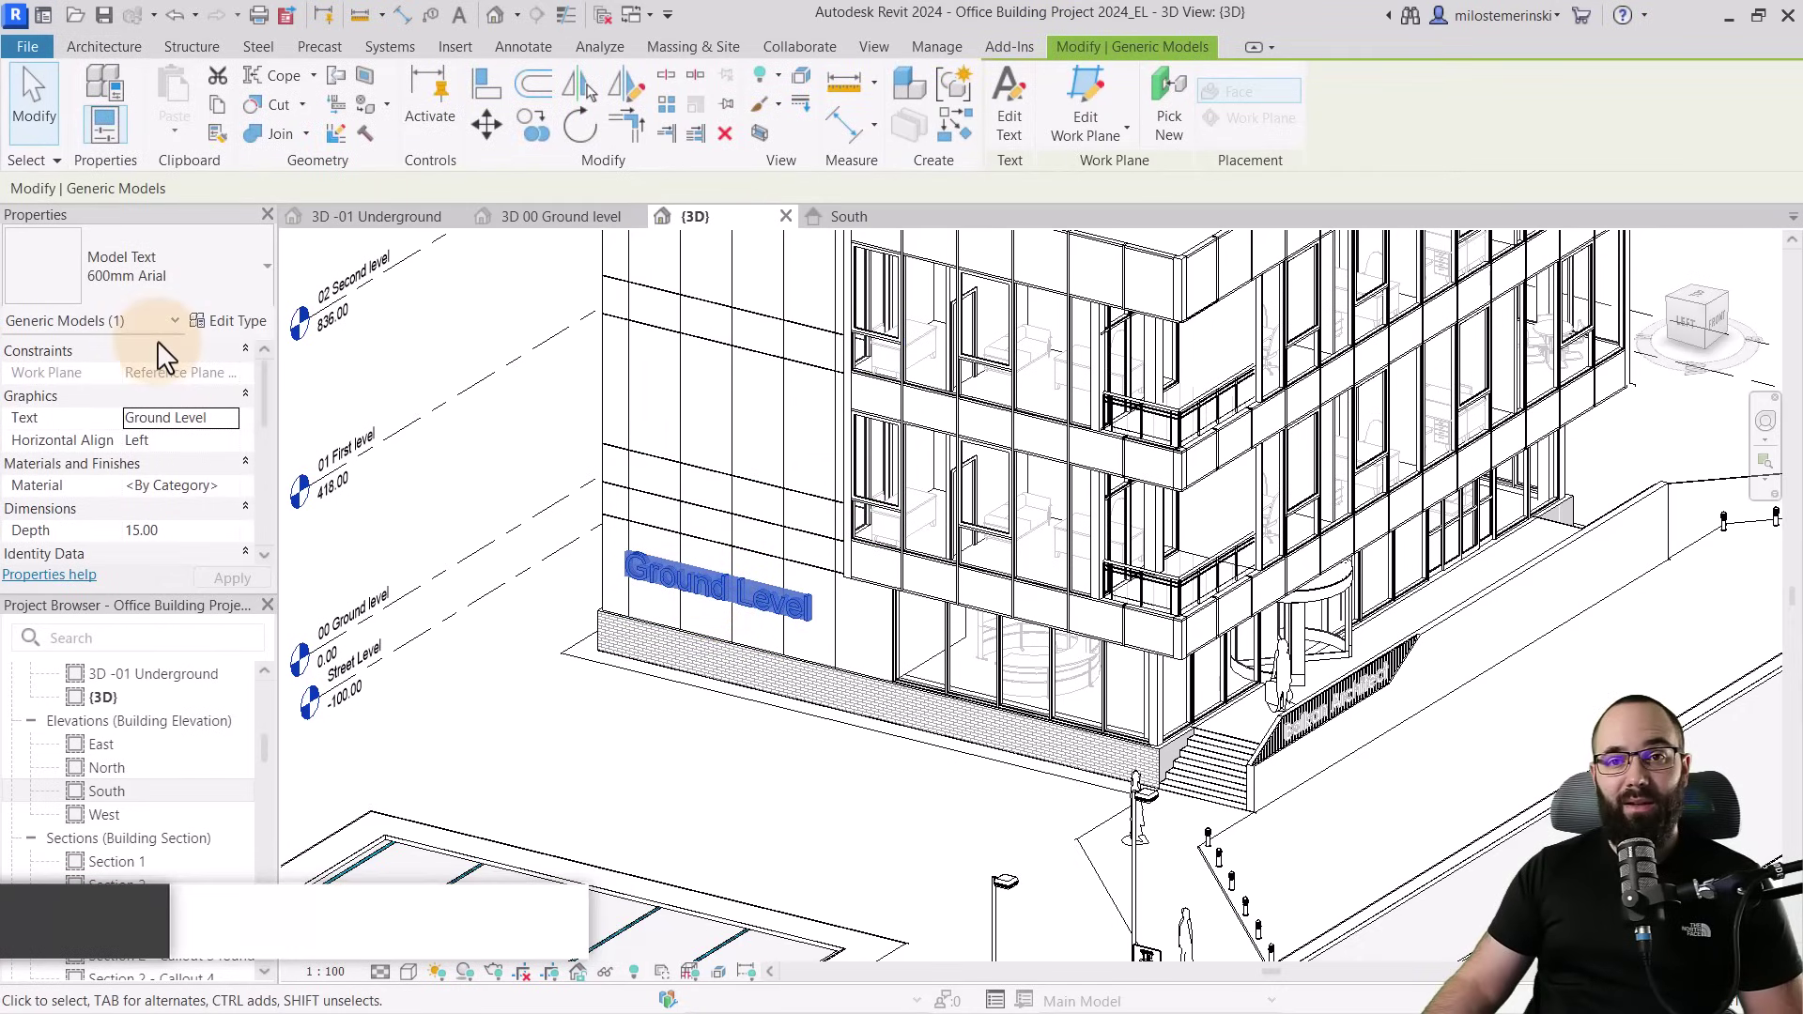
# Rename the model text type to Arial and set its text size to 300
pyautogui.click(205, 319)
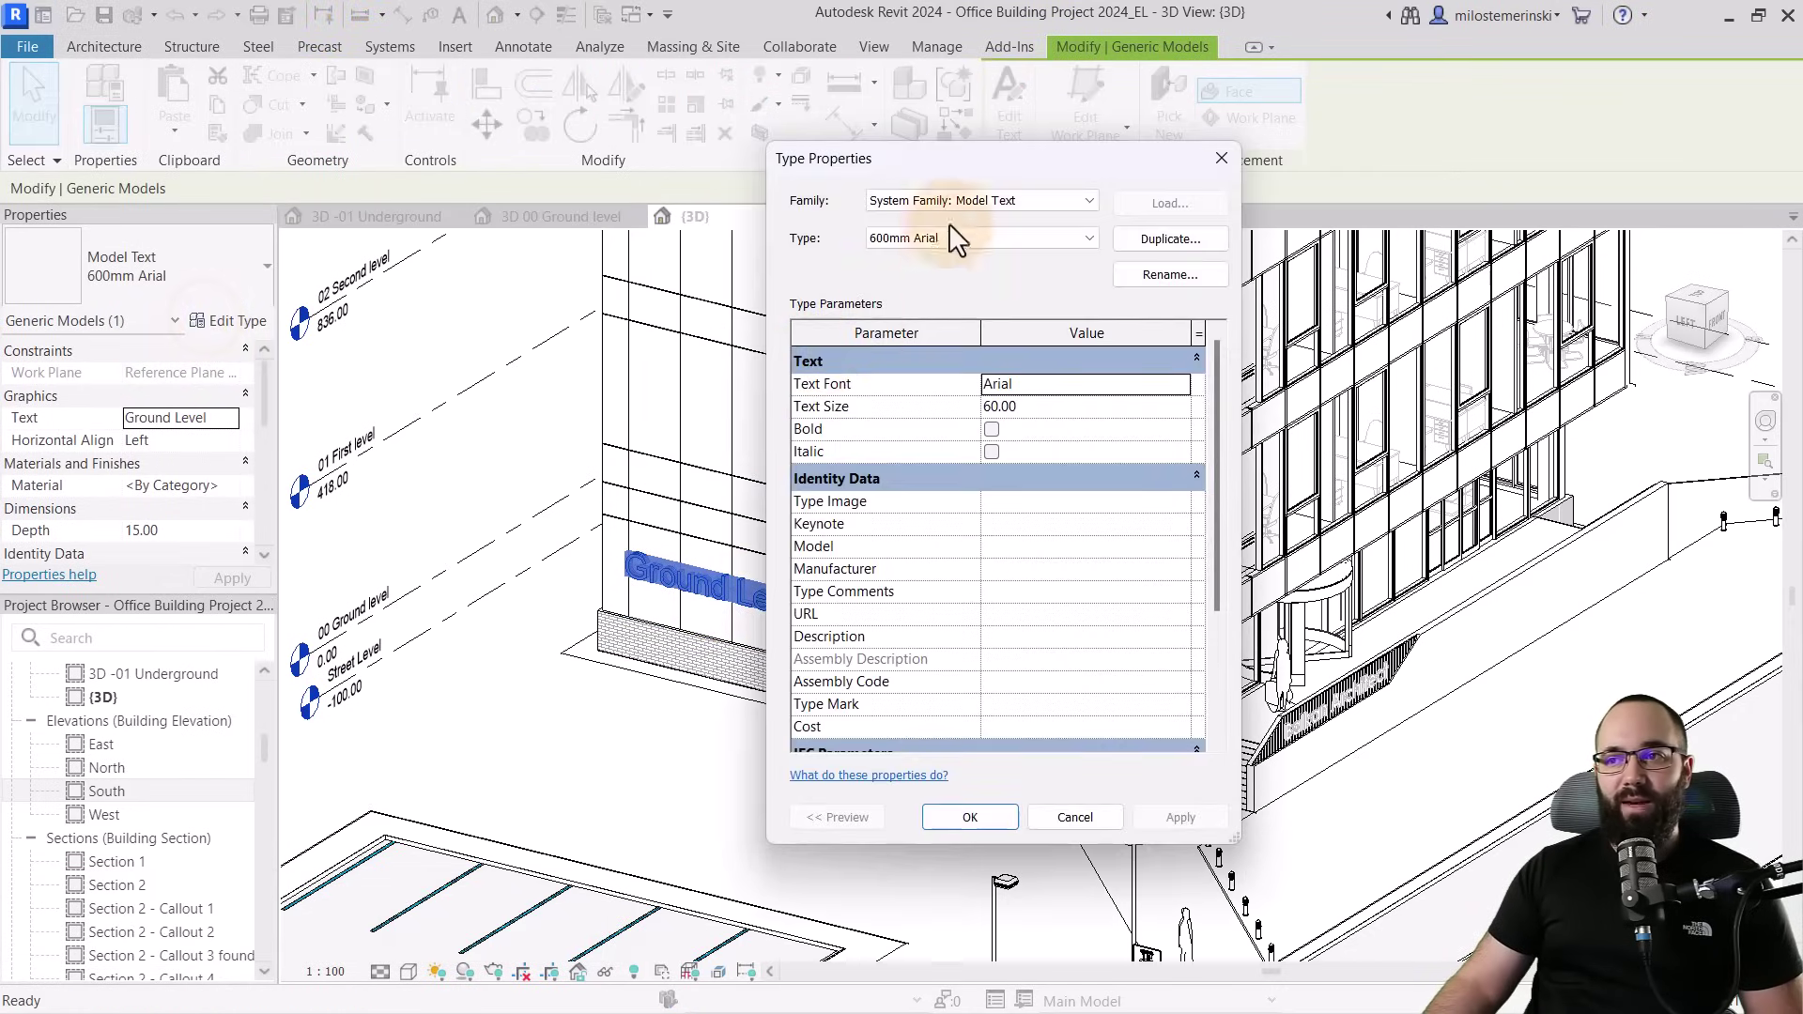
pyautogui.moveTo(1001, 155); pyautogui.dragTo(302, 155)
pyautogui.click(495, 269)
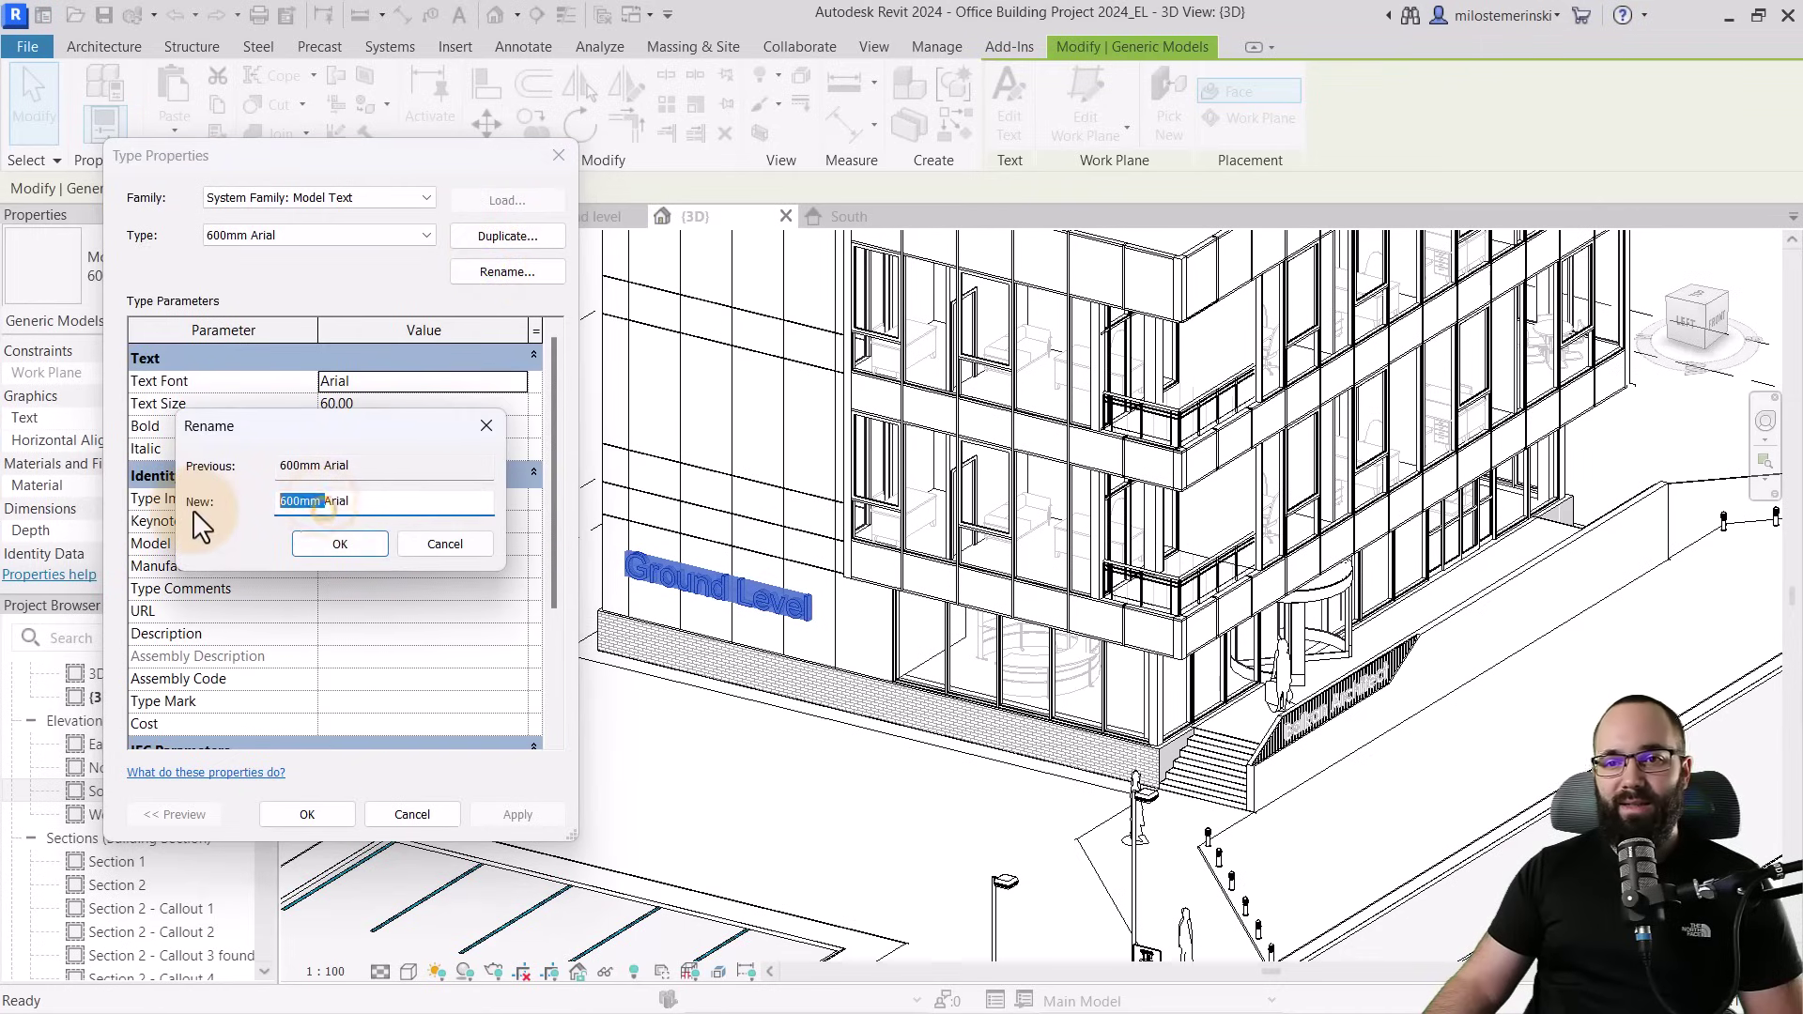
pyautogui.press('BackSpace')
pyautogui.click(363, 545)
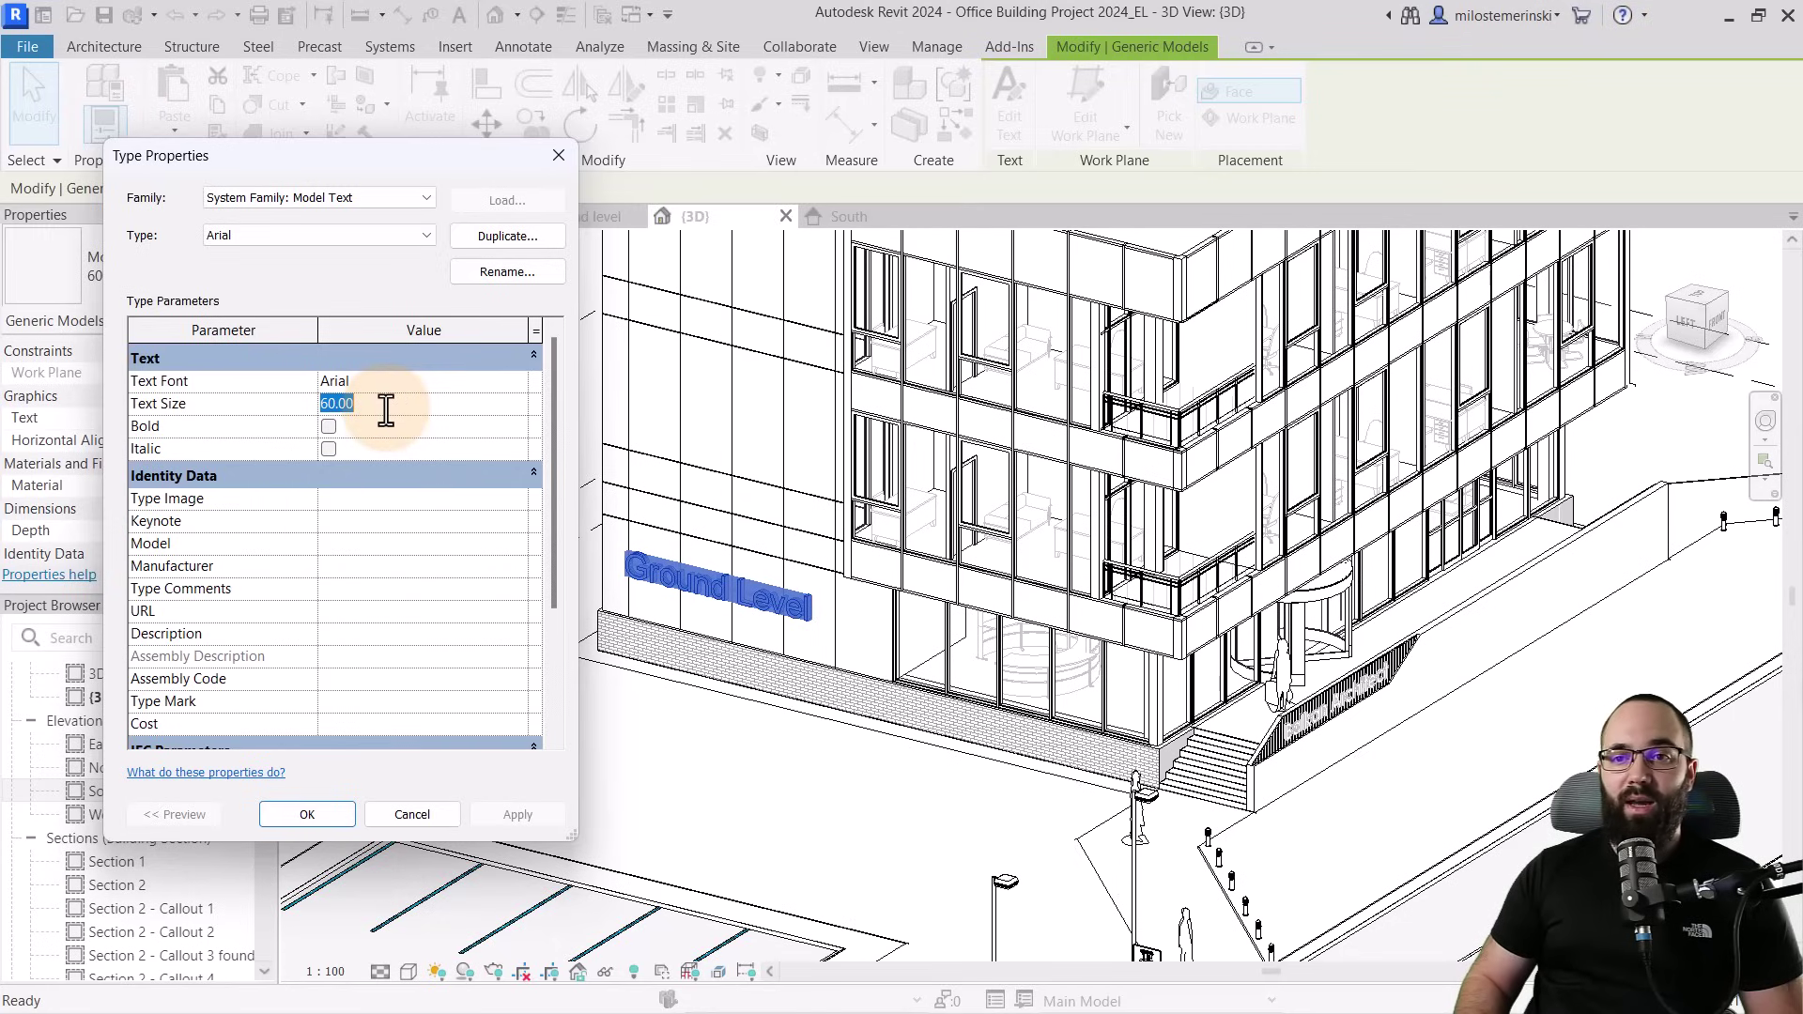
pyautogui.click(526, 816)
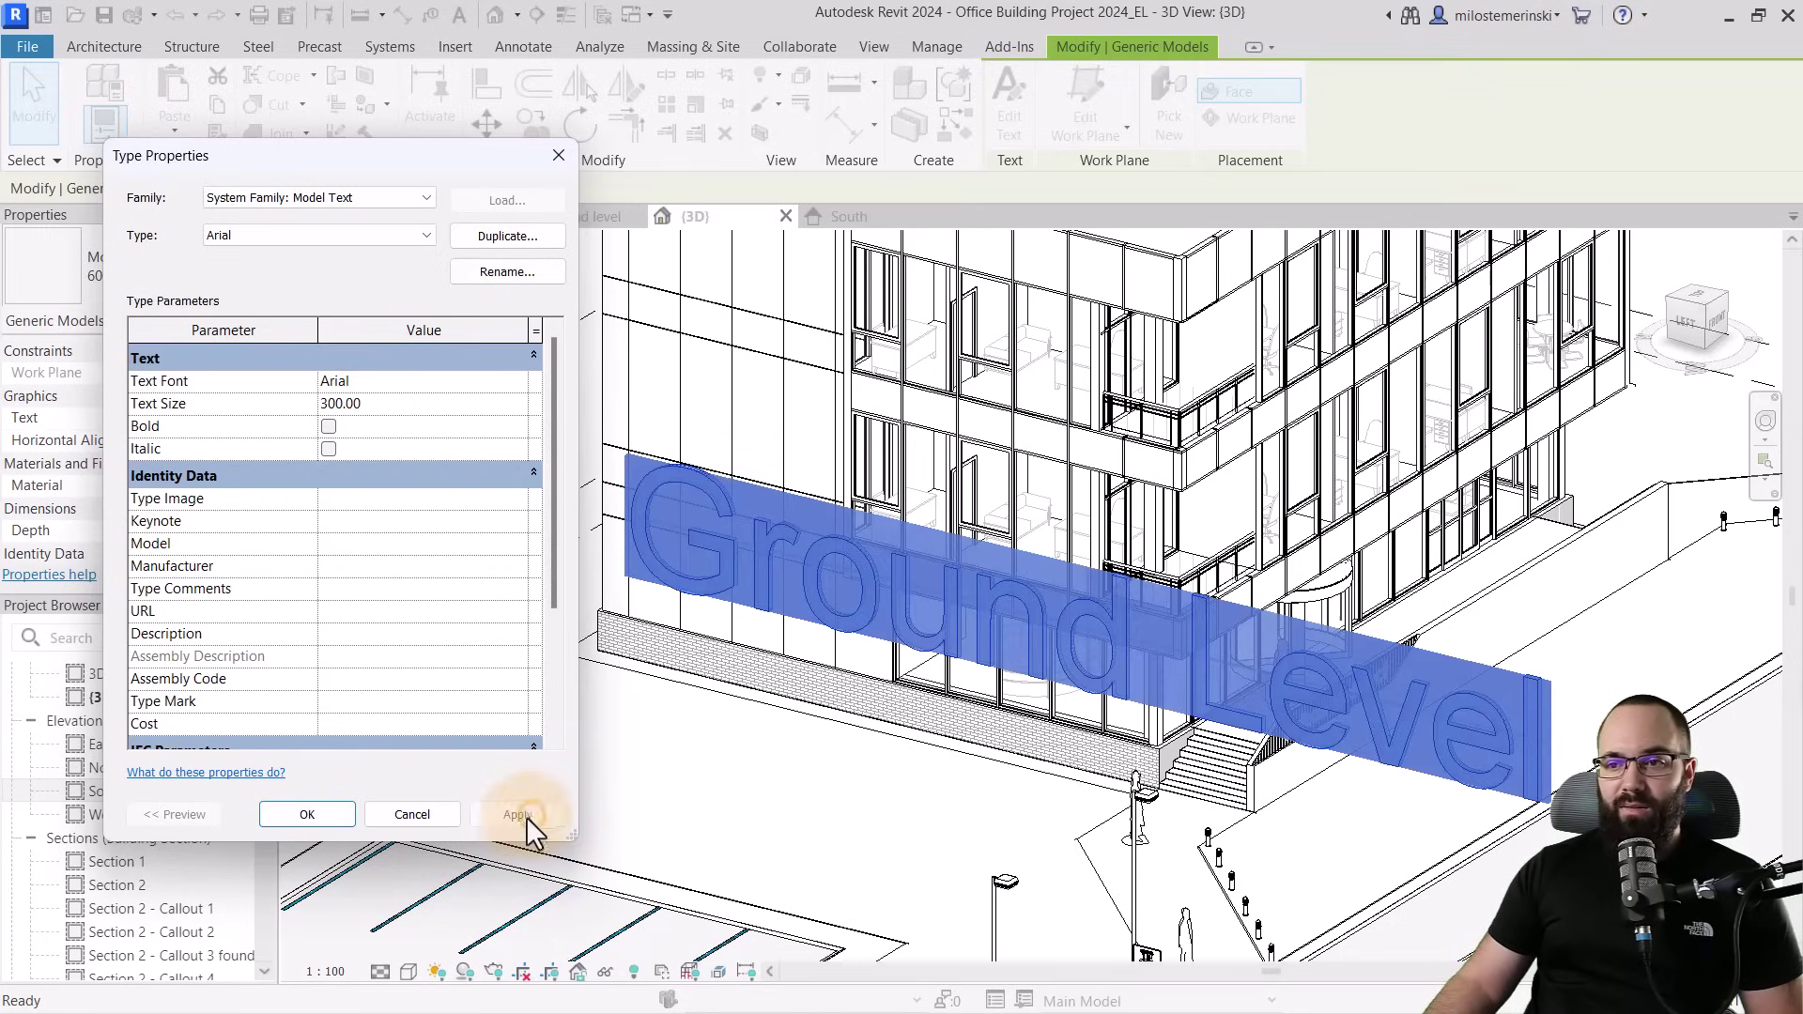
pyautogui.click(316, 814)
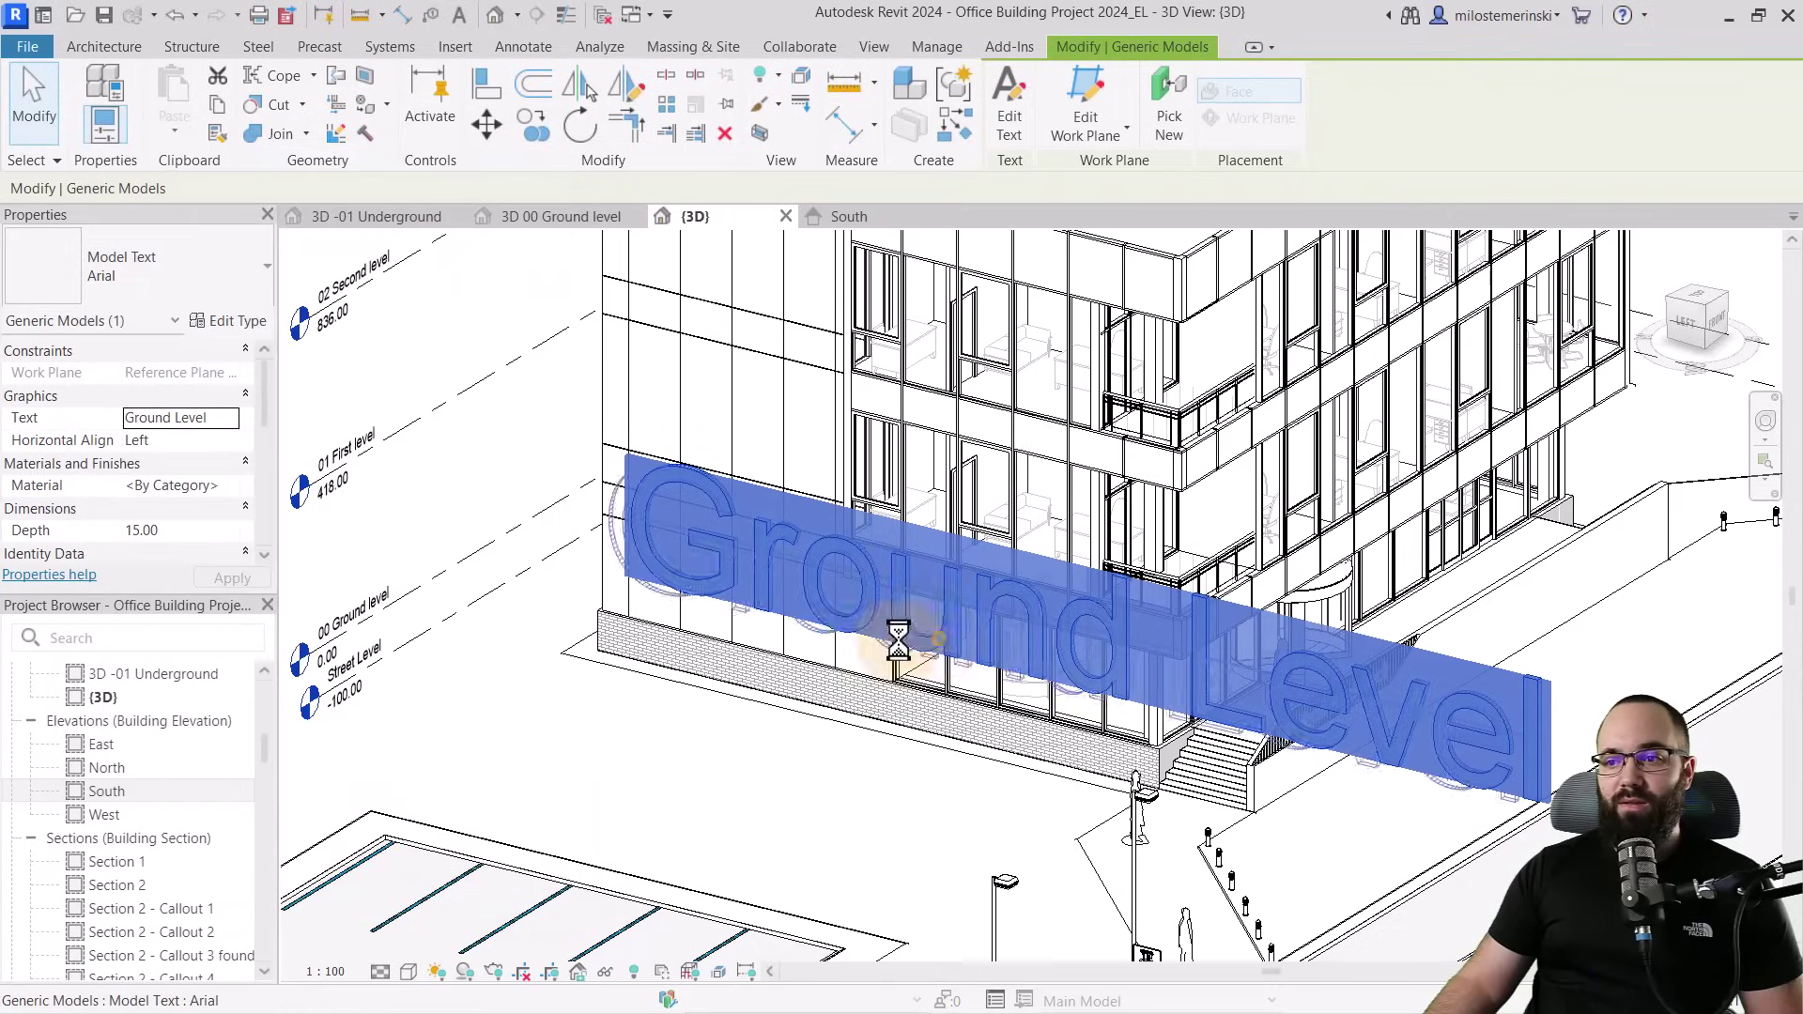
# Move the Ground Level text down and left onto the ground level
pyautogui.scroll(-3, 845, 646)
pyautogui.keyDown('shift'); pyautogui.moveTo(1124, 772); pyautogui.dragTo(938, 583, button='middle'); pyautogui.keyUp('shift')
pyautogui.moveTo(994, 656); pyautogui.dragTo(971, 674)
pyautogui.keyDown('shift'); pyautogui.moveTo(971, 673); pyautogui.dragTo(1225, 705, button='middle'); pyautogui.keyUp('shift')
pyautogui.press('Down')
pyautogui.press('Down')
pyautogui.press('Down')
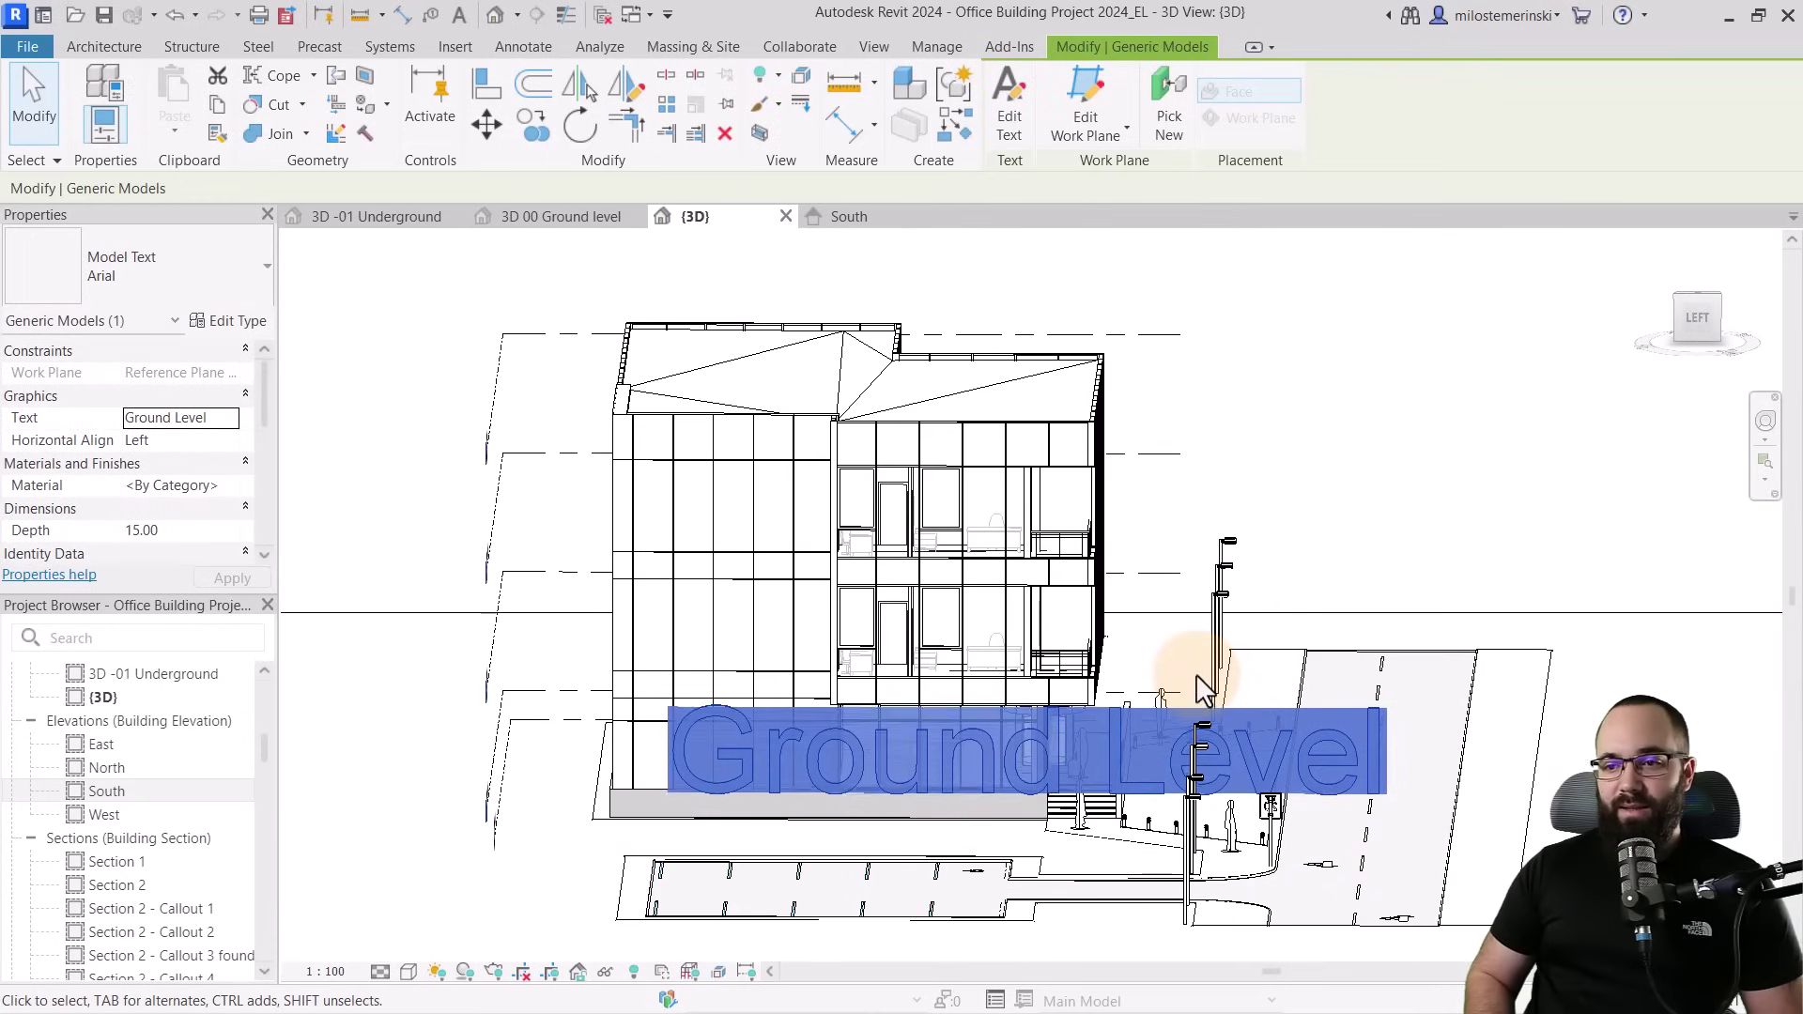
pyautogui.press('Left')
pyautogui.press('Left')
pyautogui.press('Left')
pyautogui.press('Left')
pyautogui.keyDown('shift'); pyautogui.moveTo(1205, 690); pyautogui.dragTo(215, 514, button='middle'); pyautogui.keyUp('shift')
# Reduce the Arial model text type's size to 200
pyautogui.click(238, 321)
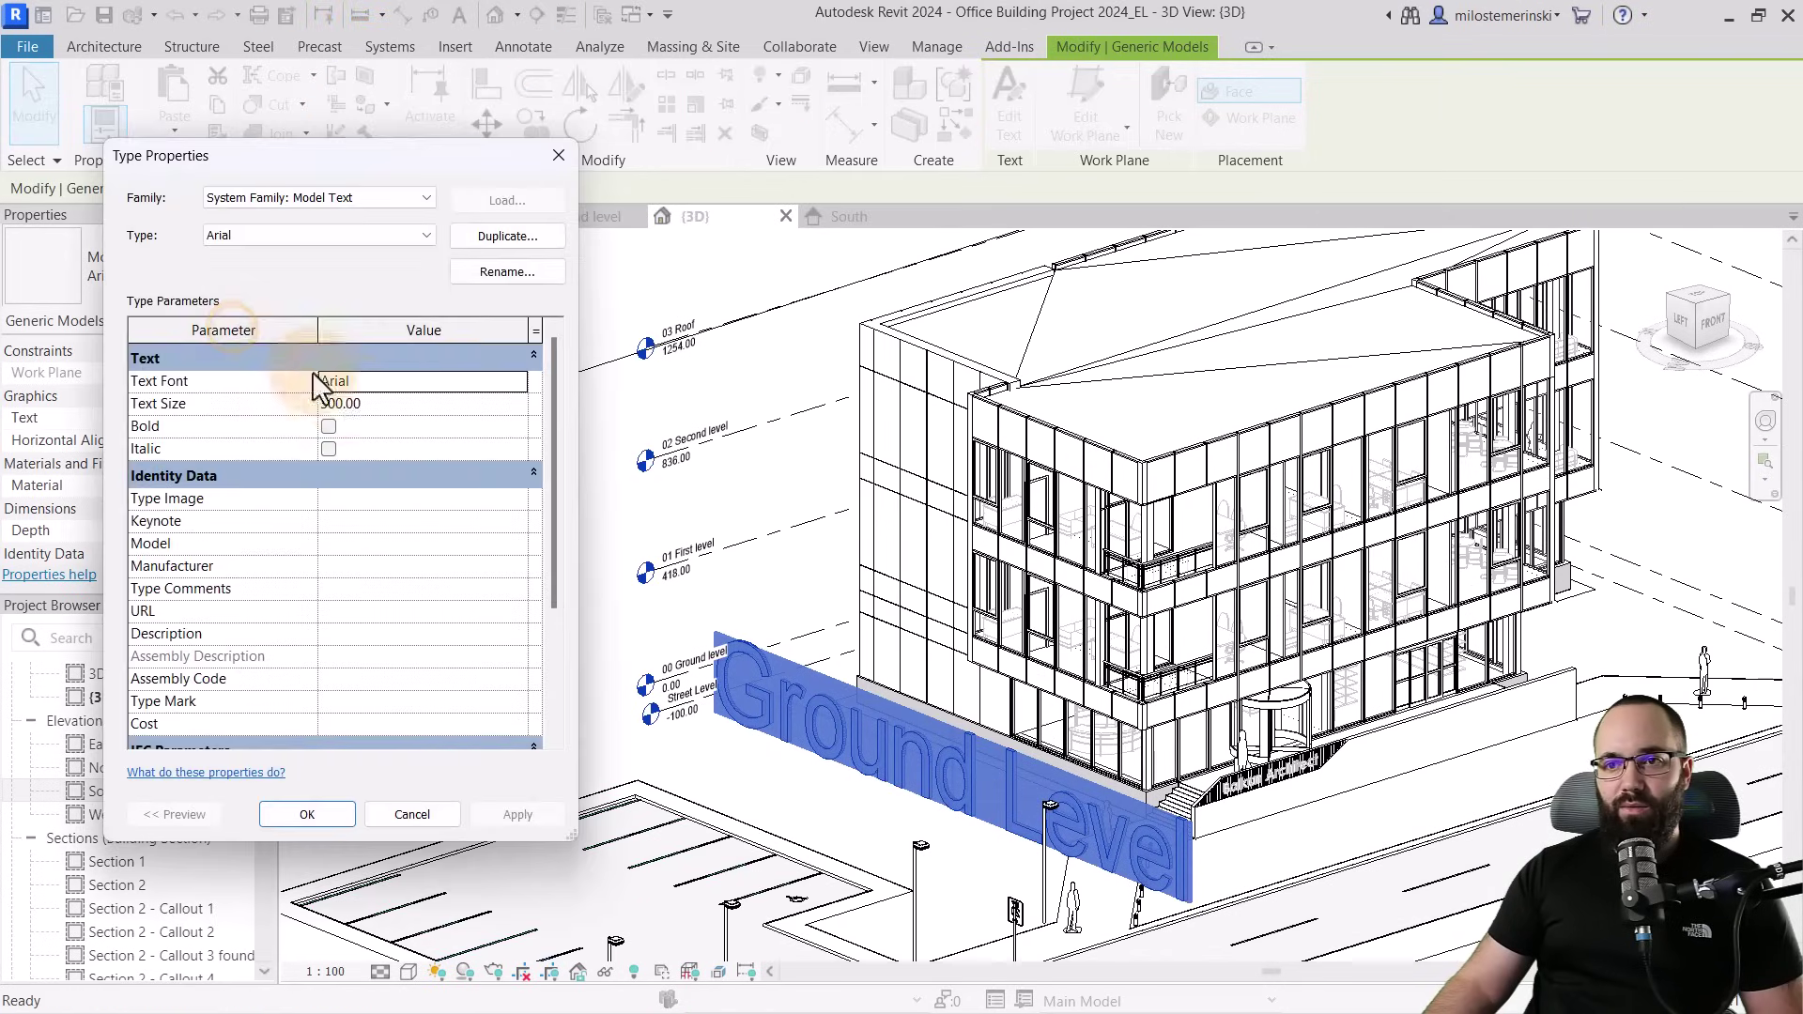
pyautogui.click(366, 403)
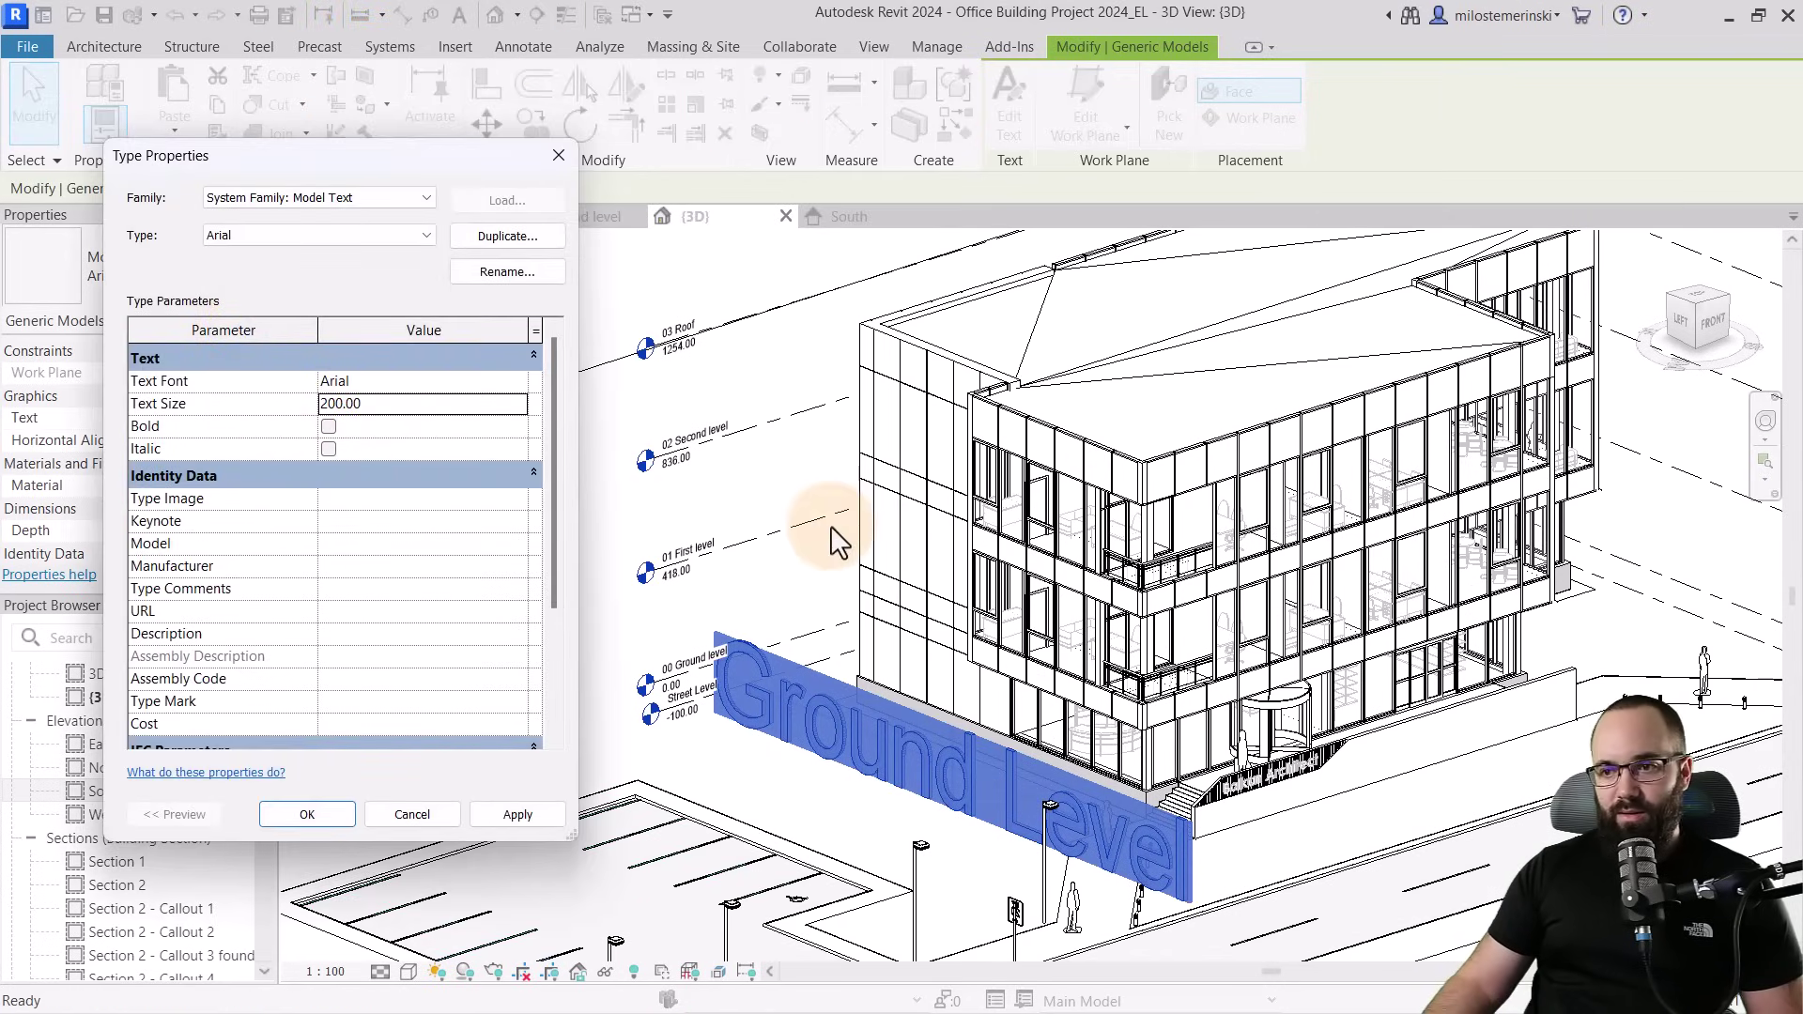
pyautogui.click(486, 814)
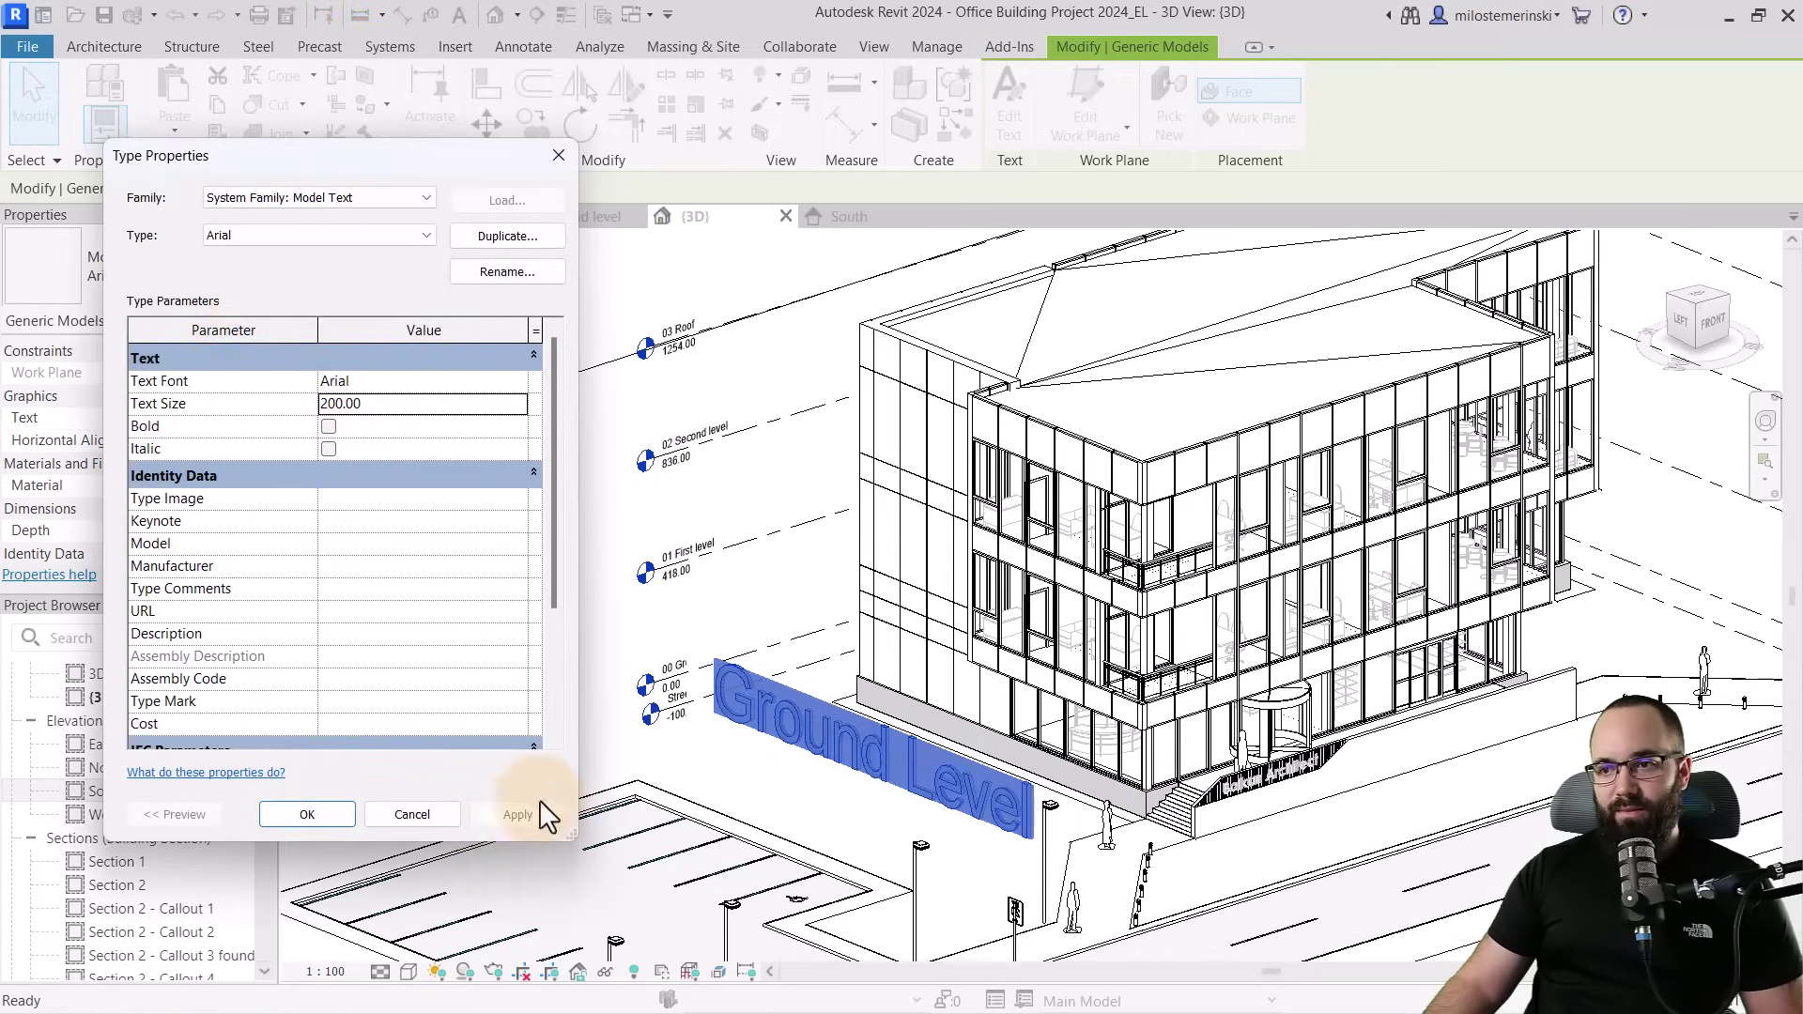
pyautogui.click(329, 815)
pyautogui.keyDown('shift'); pyautogui.moveTo(650, 808); pyautogui.dragTo(918, 662, button='middle'); pyautogui.keyUp('shift')
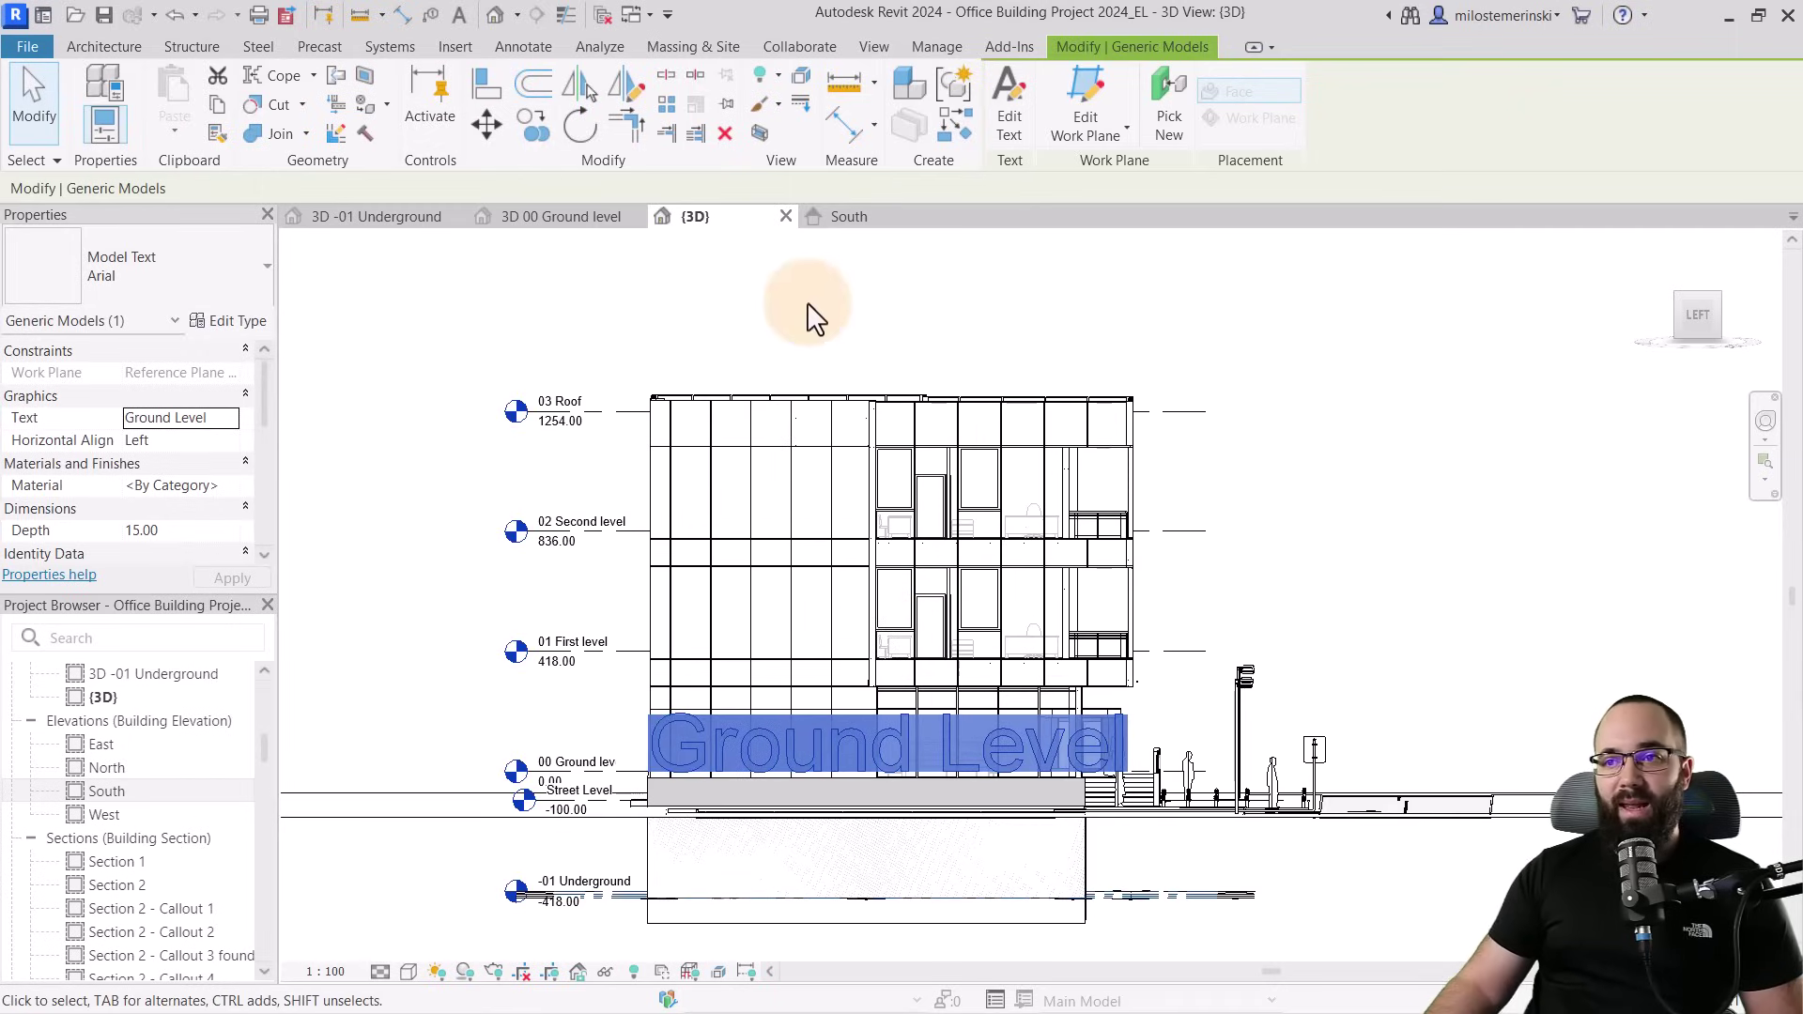
# Extend the 3D 00 Ground level section box to take in the Ground Level text
pyautogui.click(555, 223)
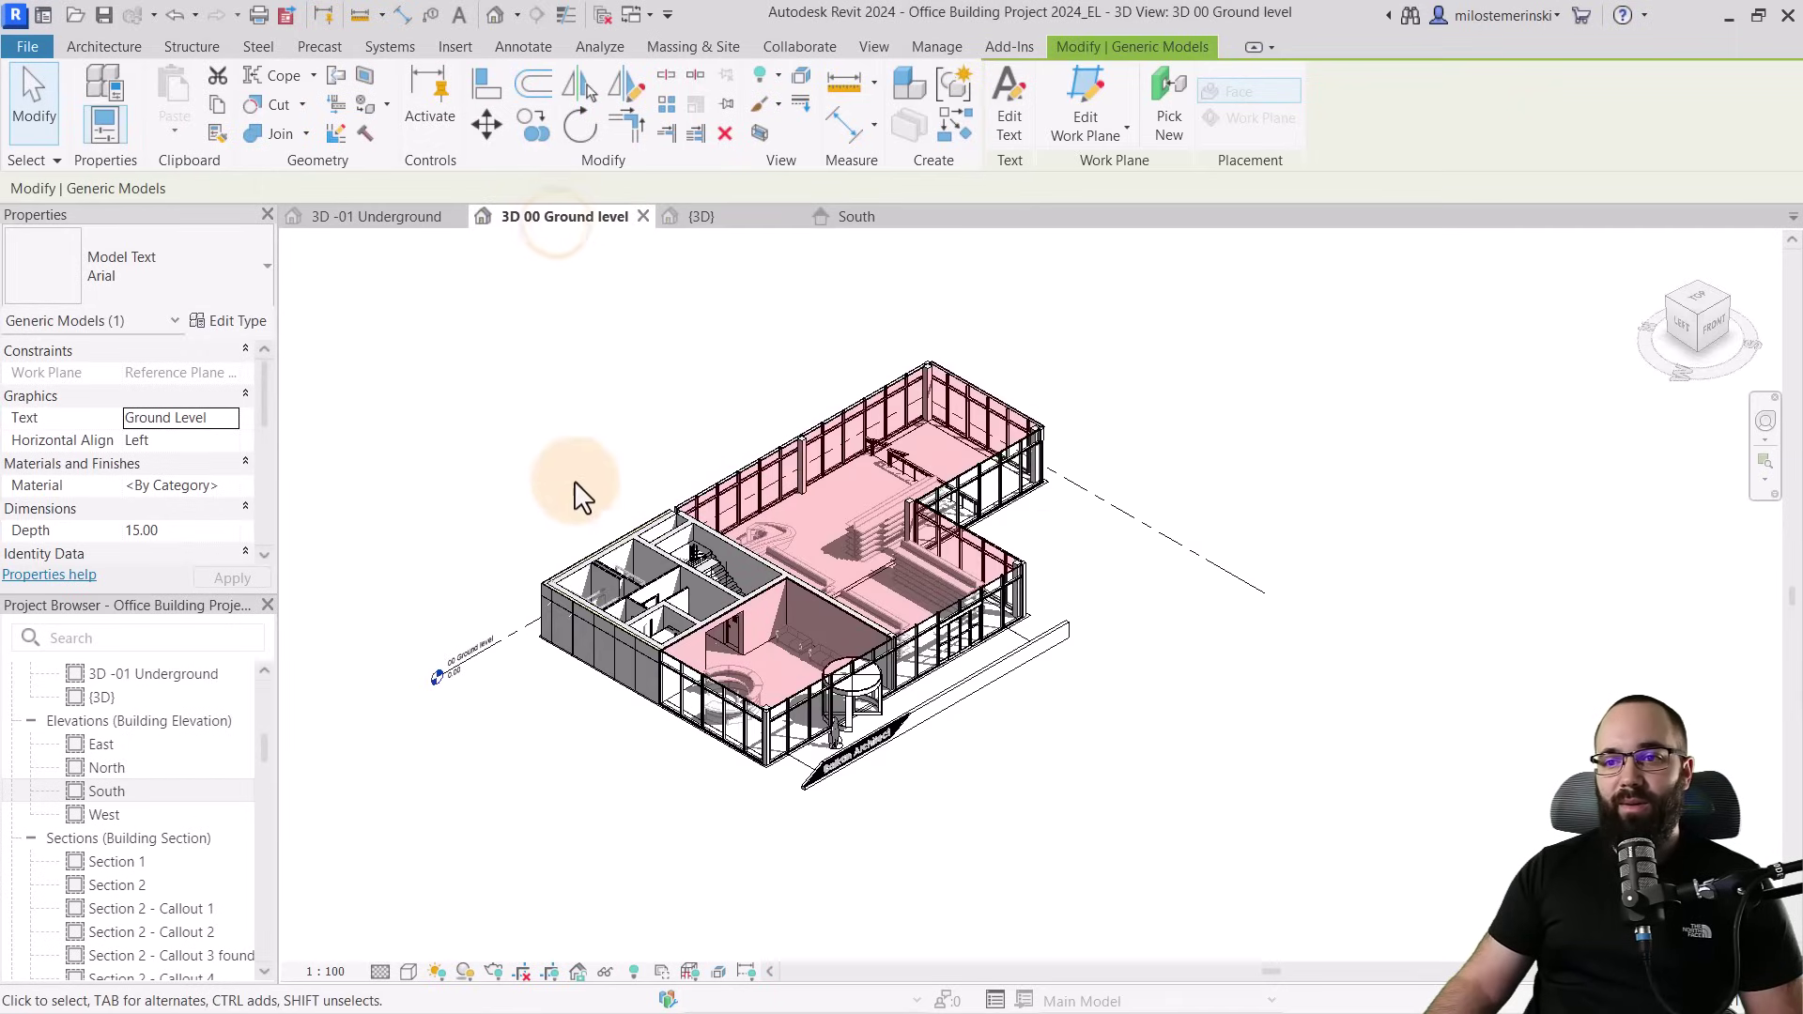
pyautogui.keyDown('shift'); pyautogui.moveTo(567, 491); pyautogui.dragTo(570, 515, button='middle'); pyautogui.keyUp('shift')
pyautogui.click(633, 971)
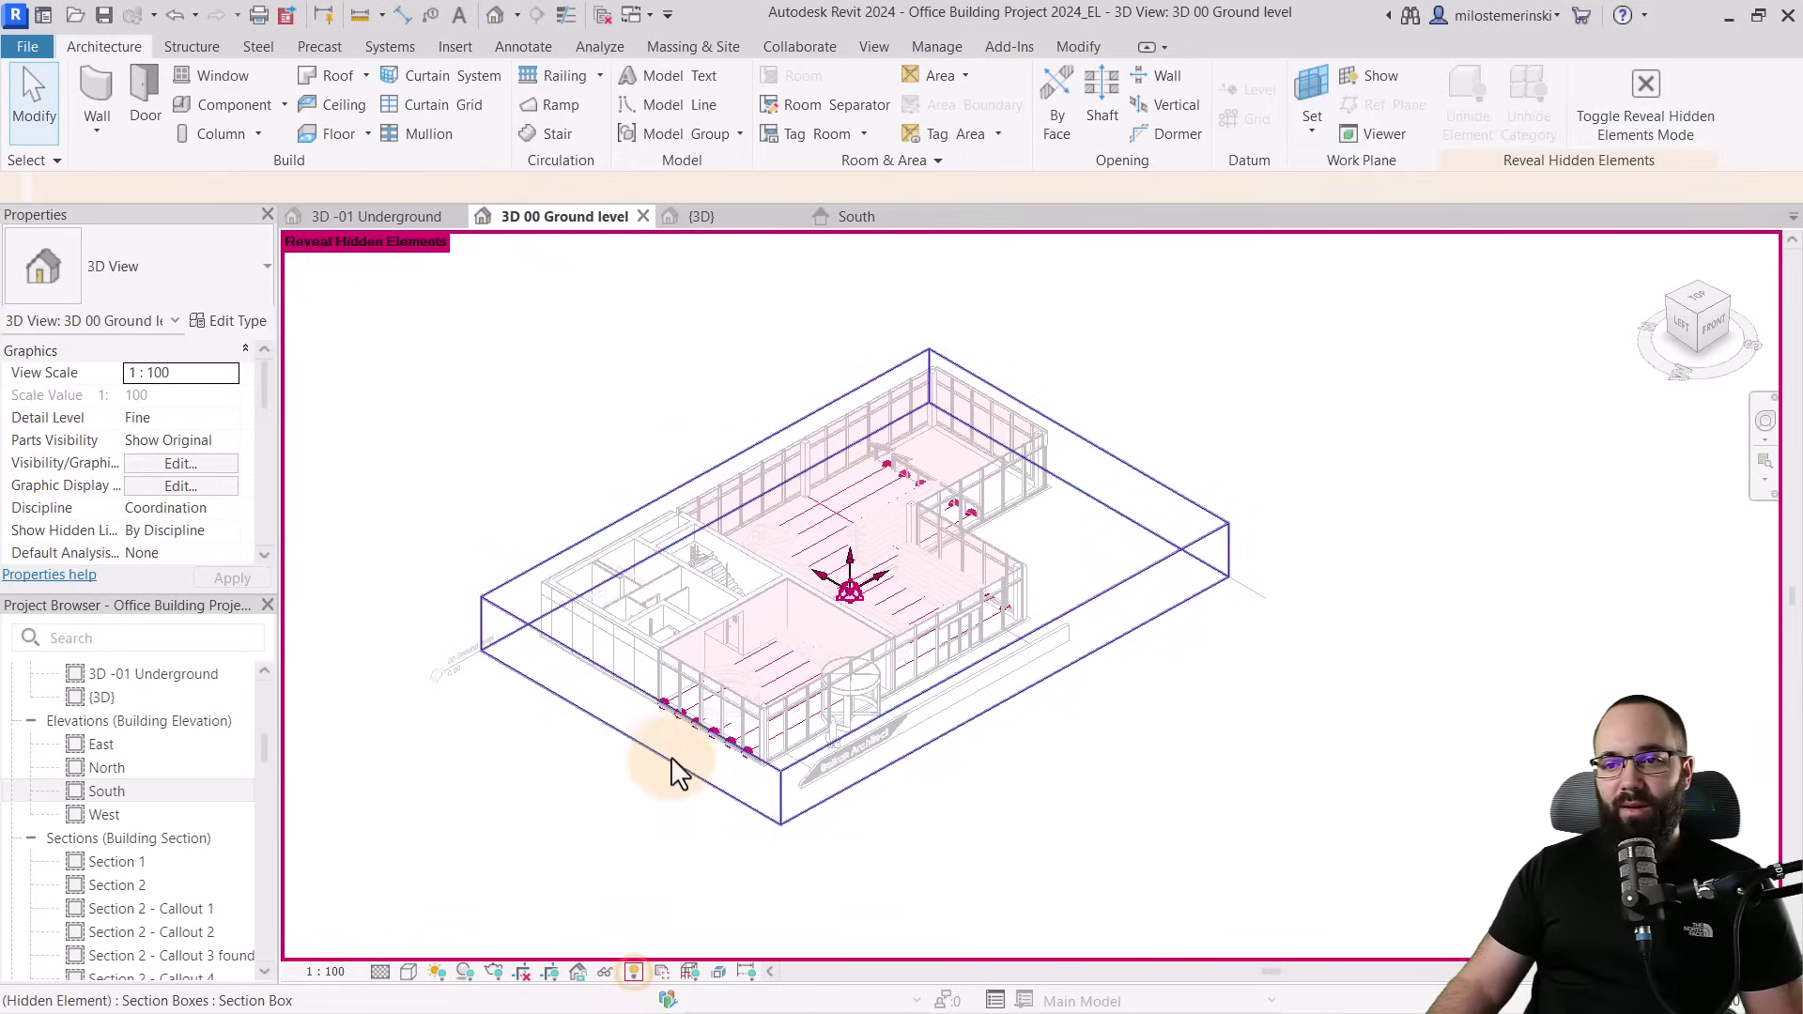
pyautogui.click(624, 736)
pyautogui.moveTo(558, 744); pyautogui.dragTo(508, 777)
pyautogui.click(577, 714)
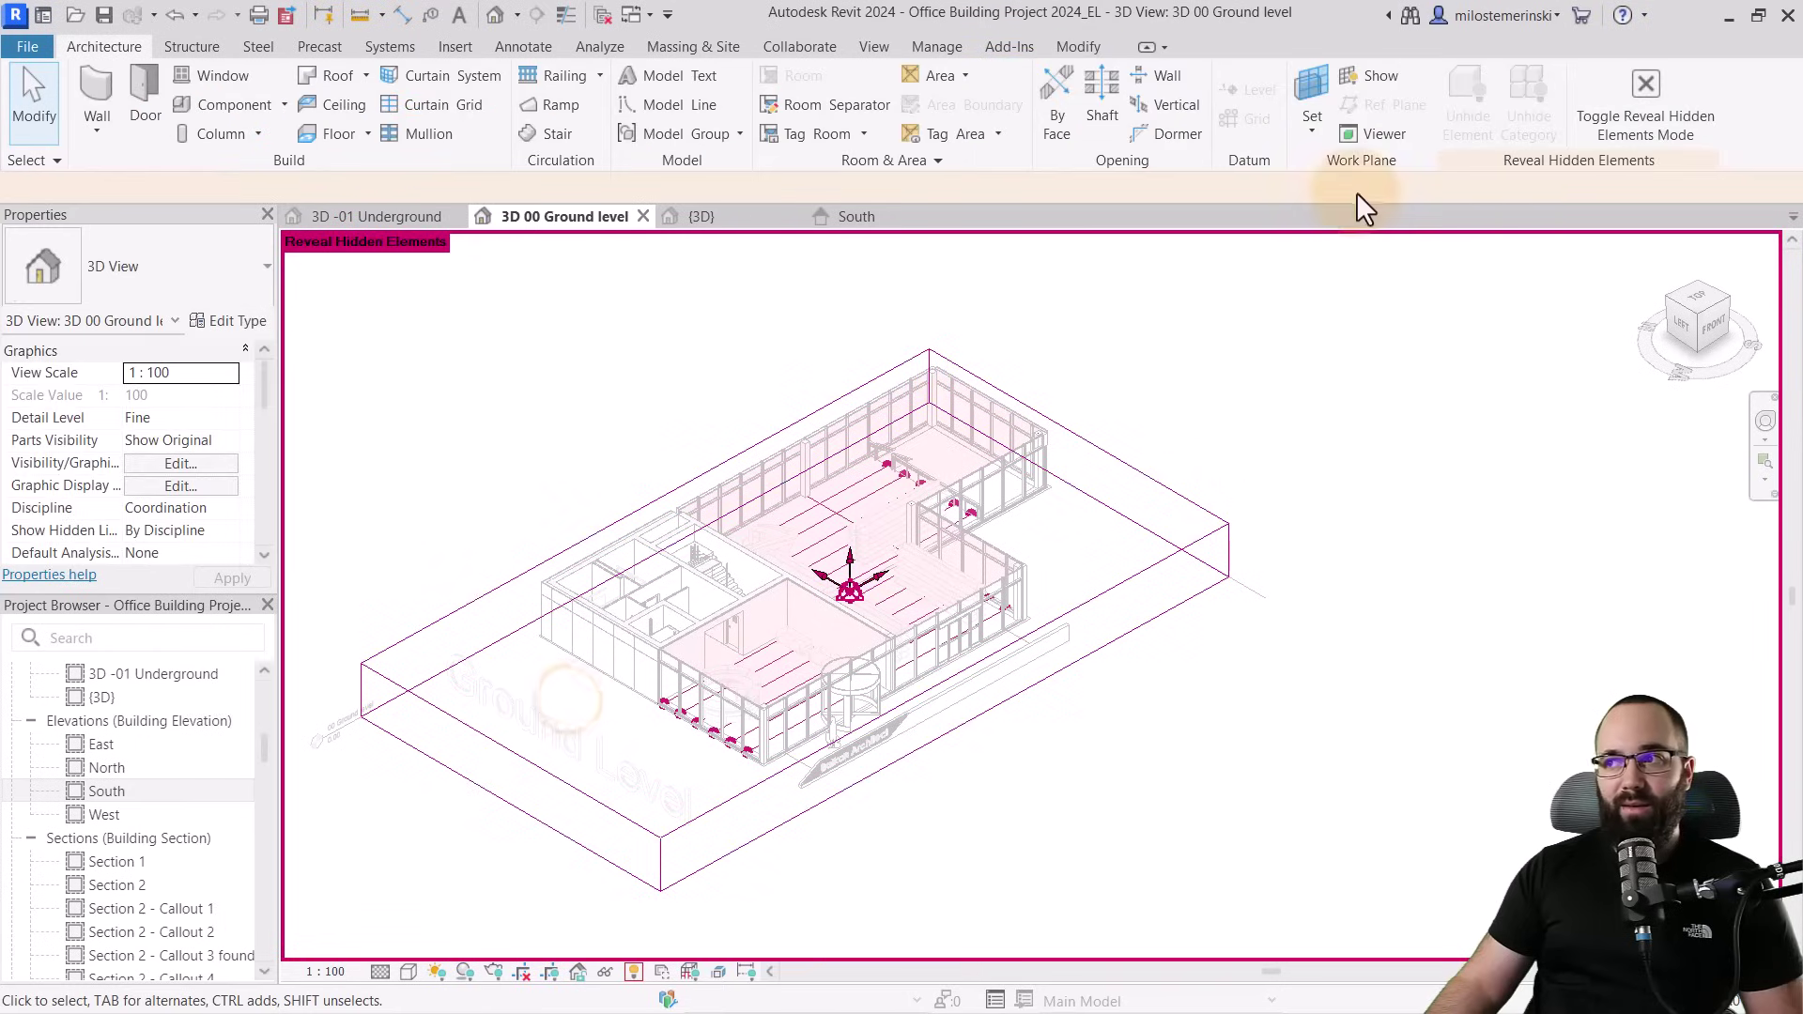
# Turn off reveal hidden elements and select the Text reference plane in the South elevation
pyautogui.click(1625, 128)
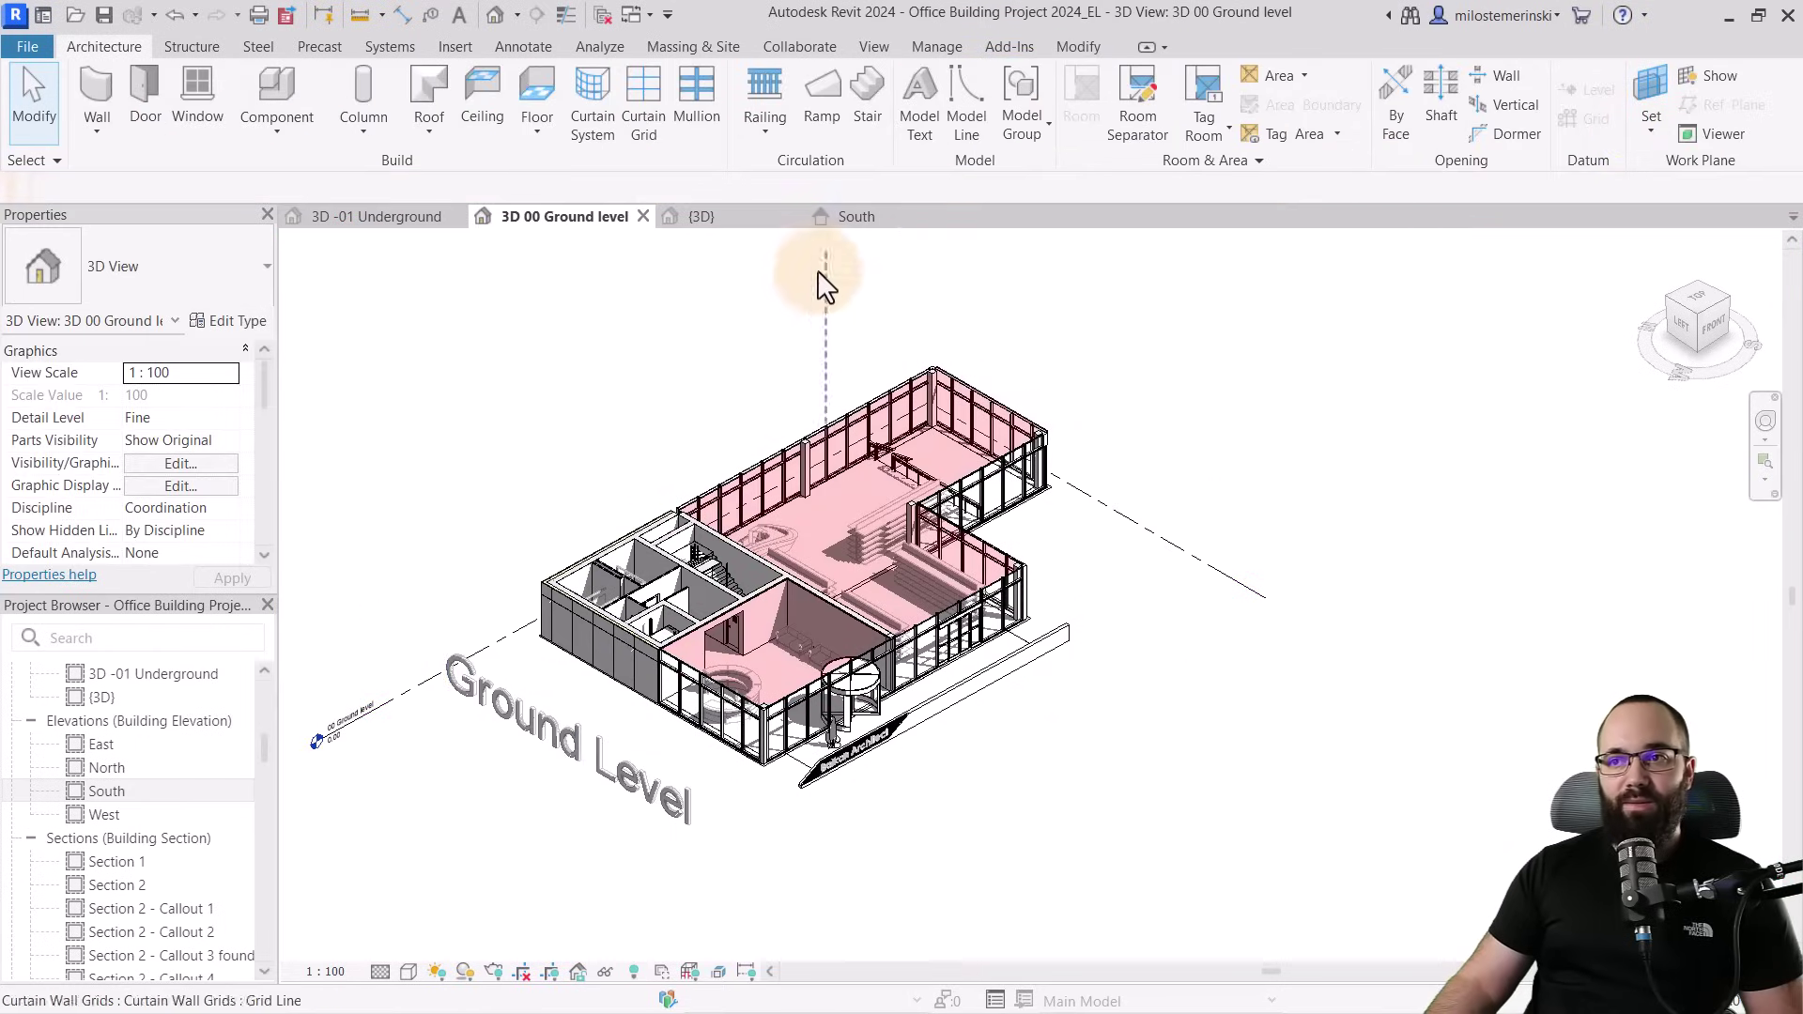
pyautogui.click(862, 220)
pyautogui.click(699, 554)
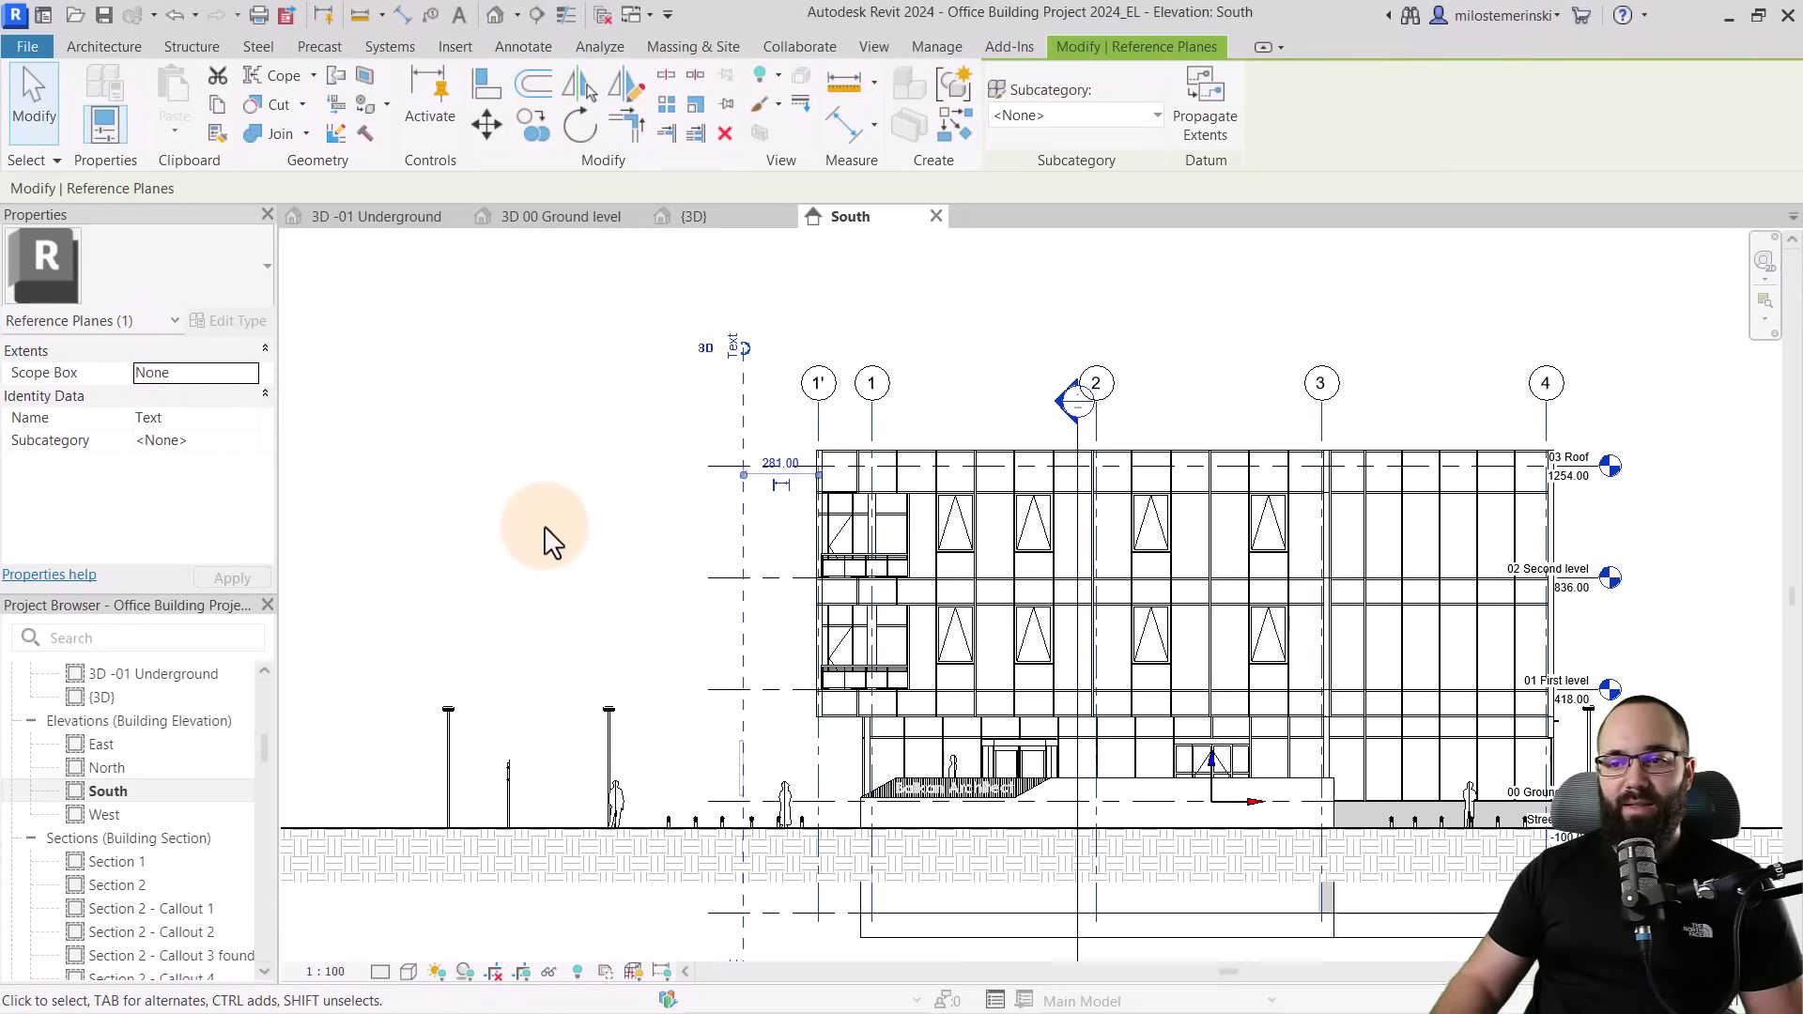
# In South, move the Text reference plane closer to the building, 171.00 away
pyautogui.click(588, 486)
pyautogui.click(572, 217)
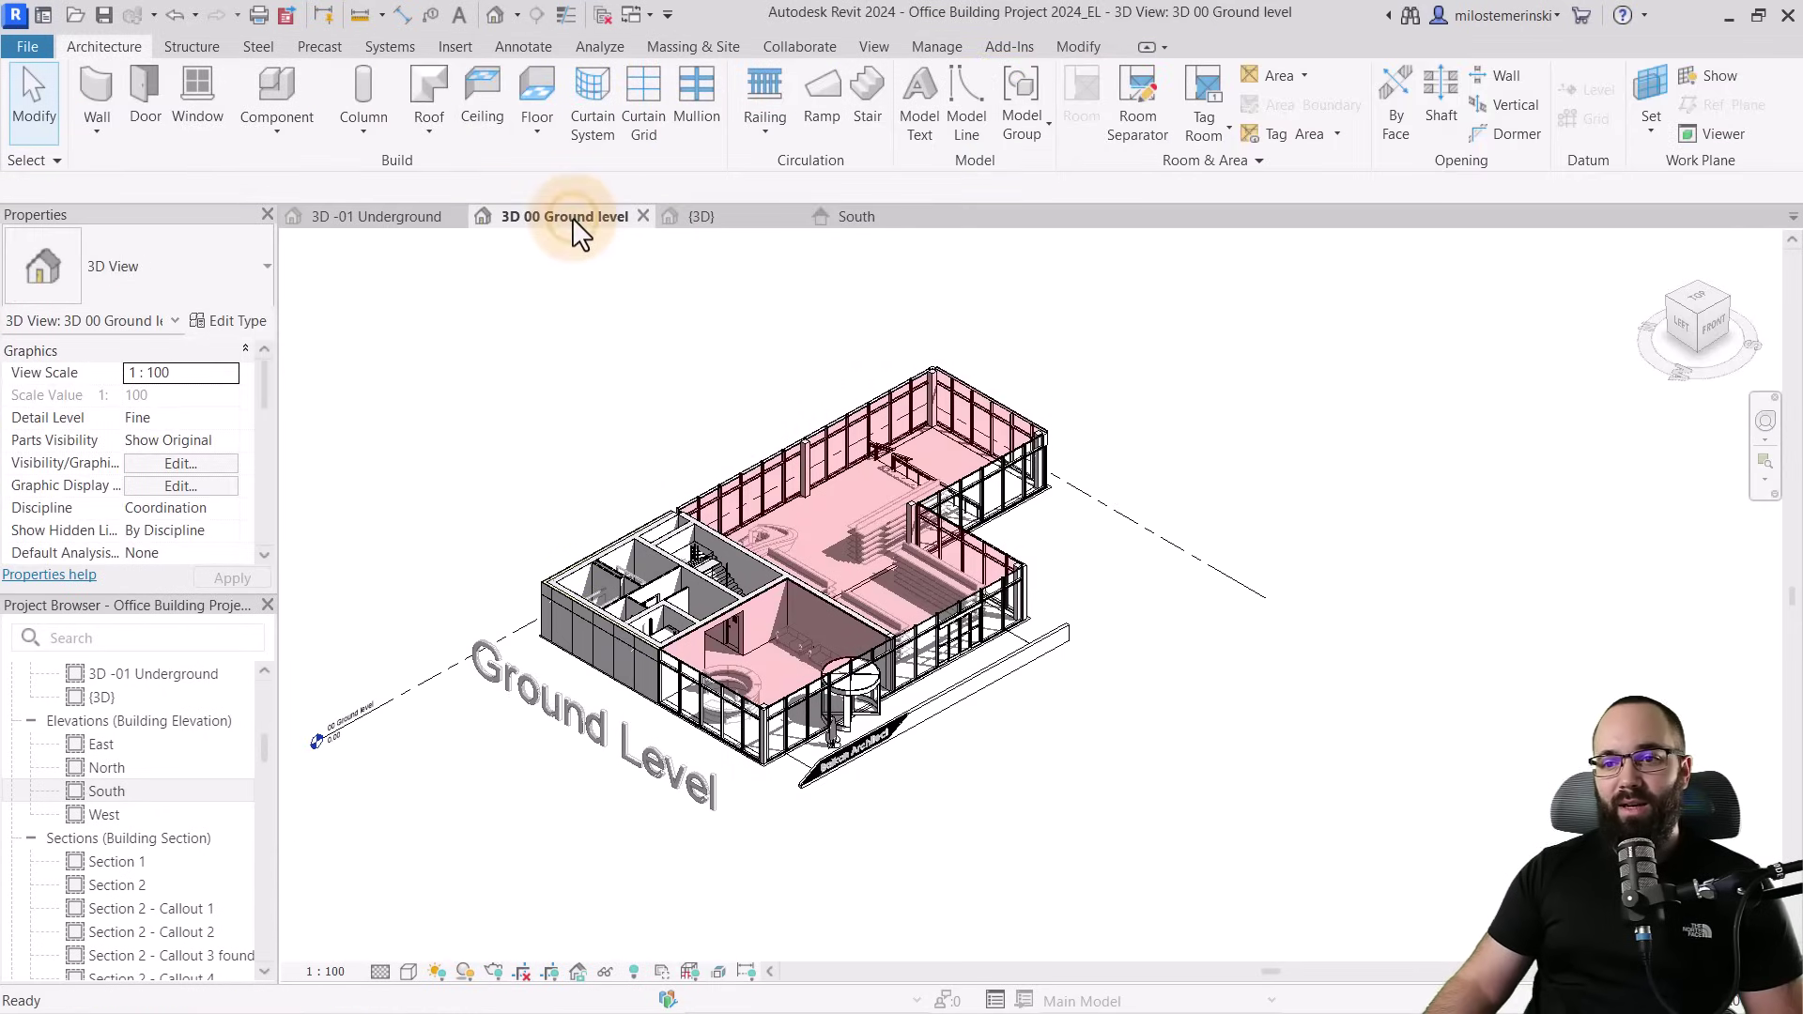
pyautogui.click(853, 222)
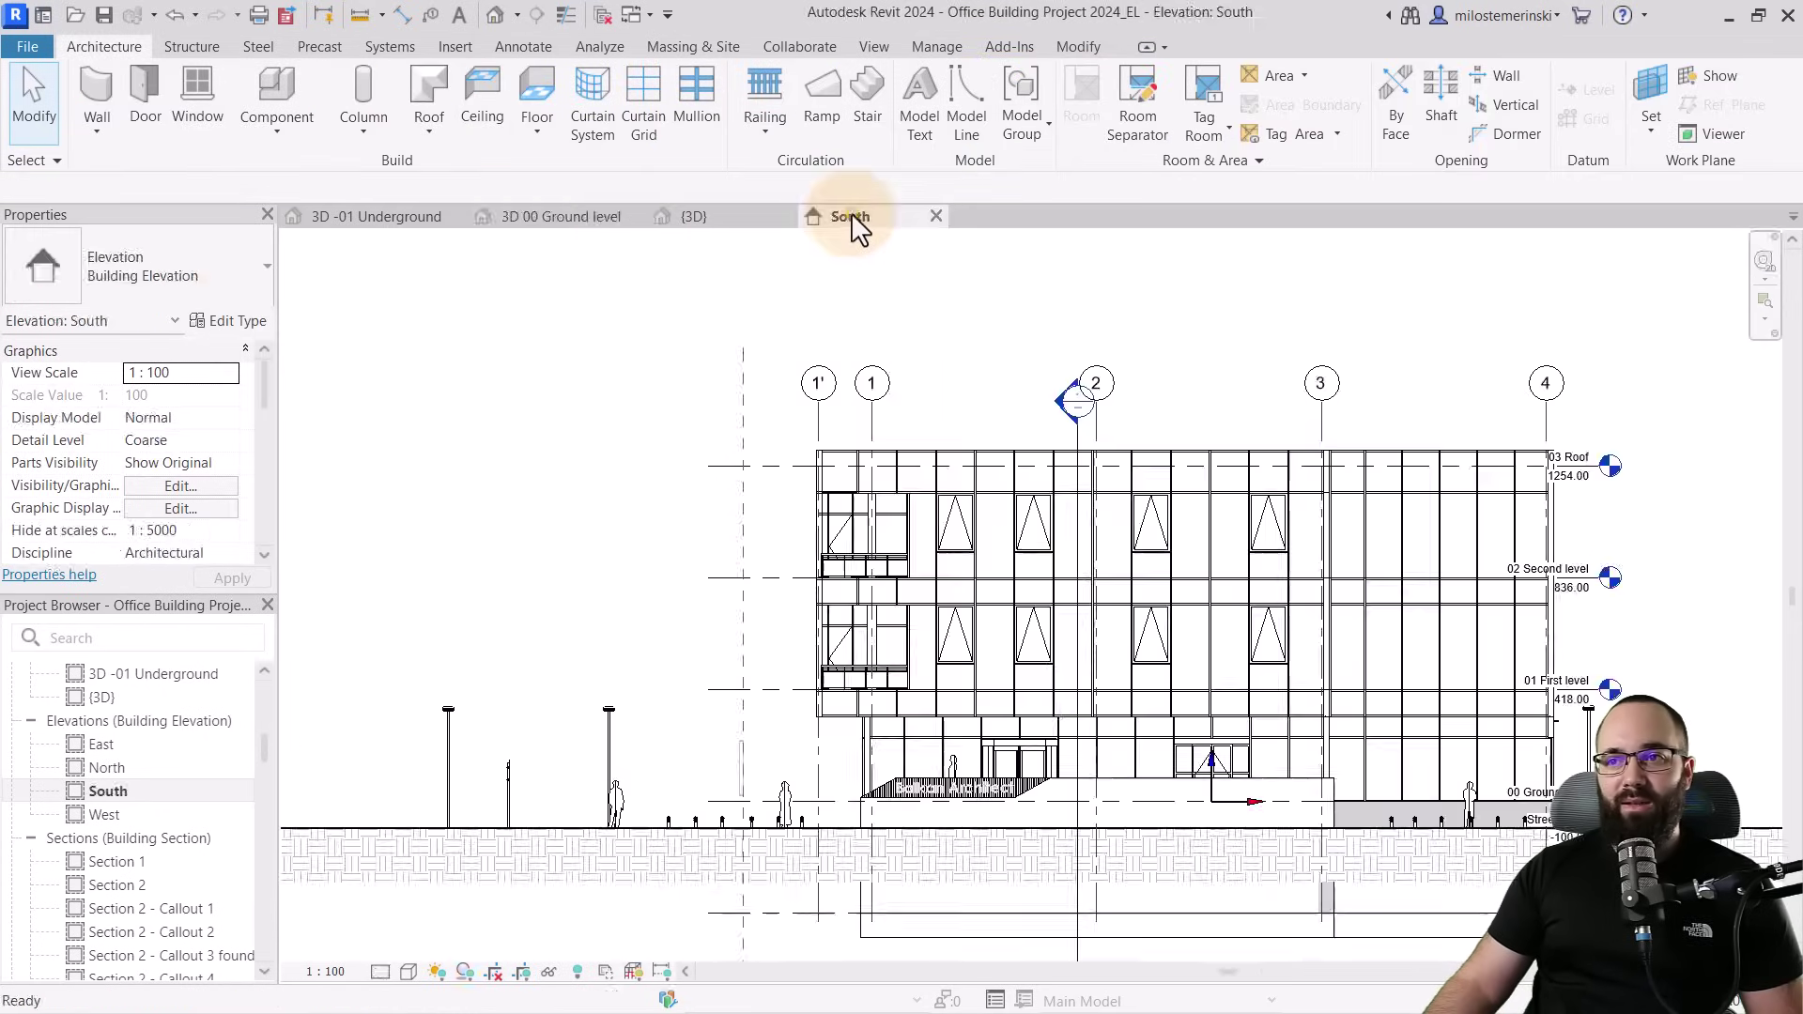
pyautogui.click(746, 599)
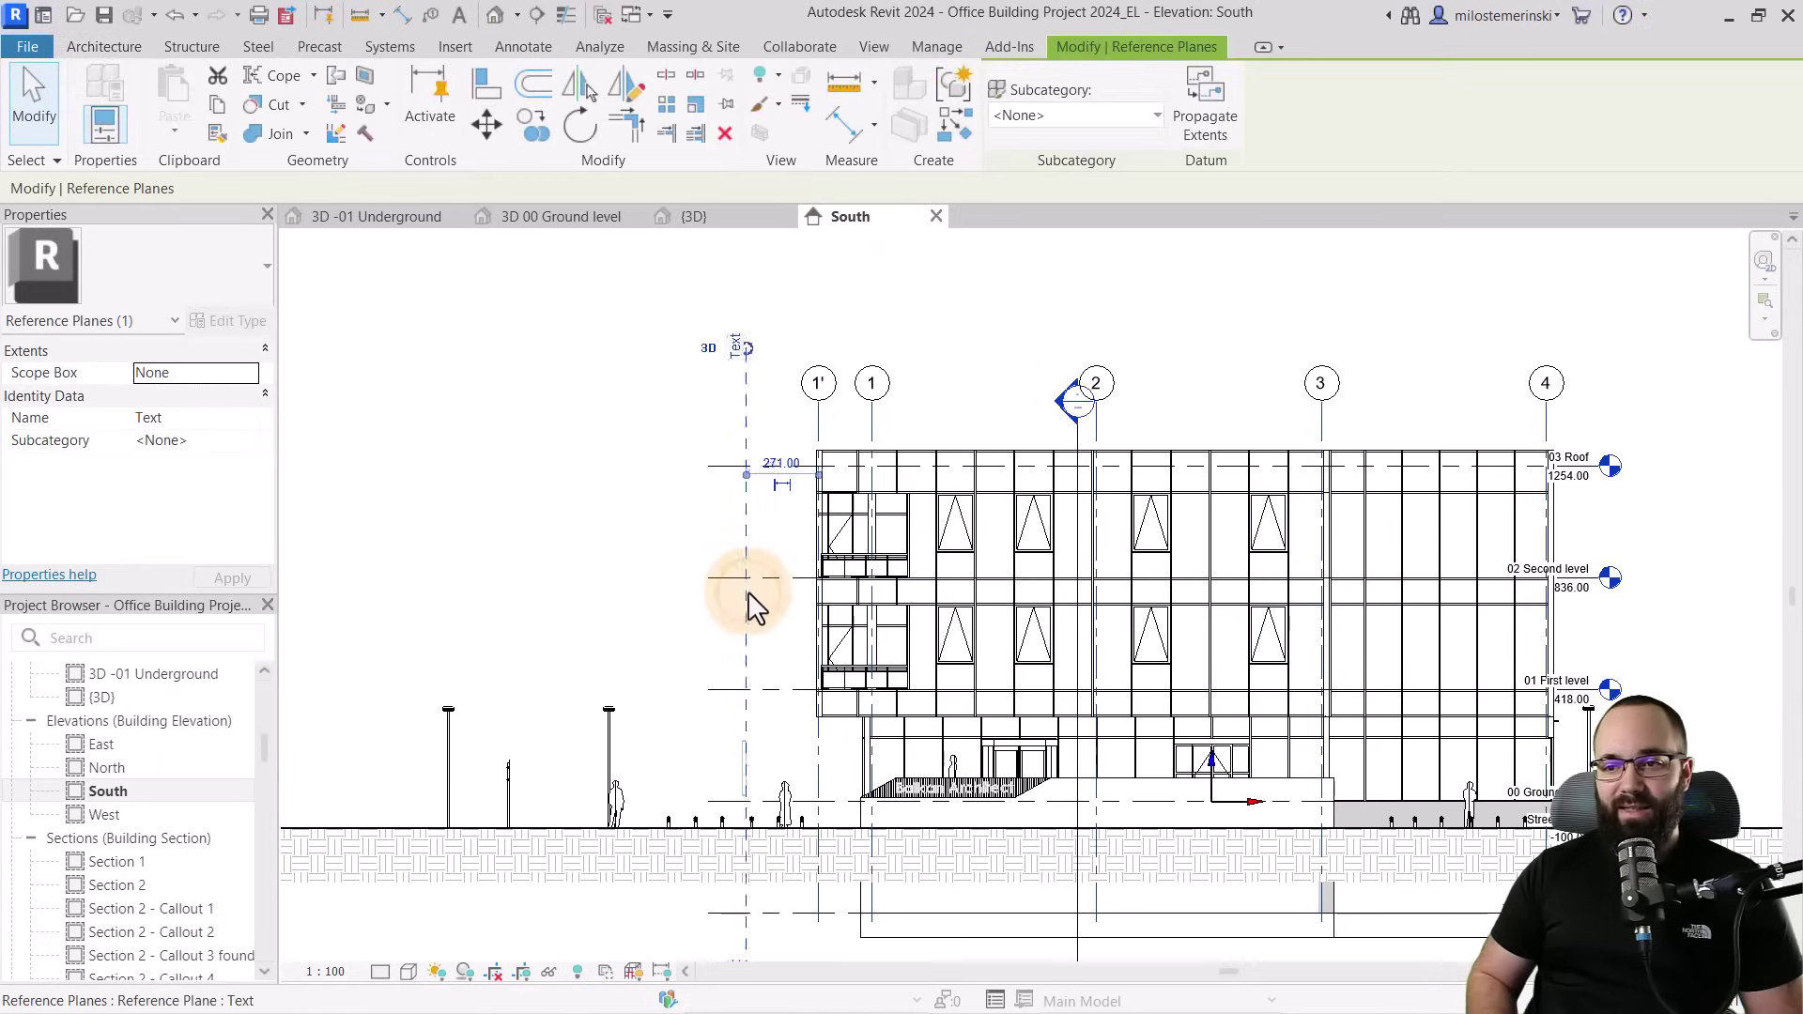
pyautogui.moveTo(749, 597); pyautogui.dragTo(752, 598)
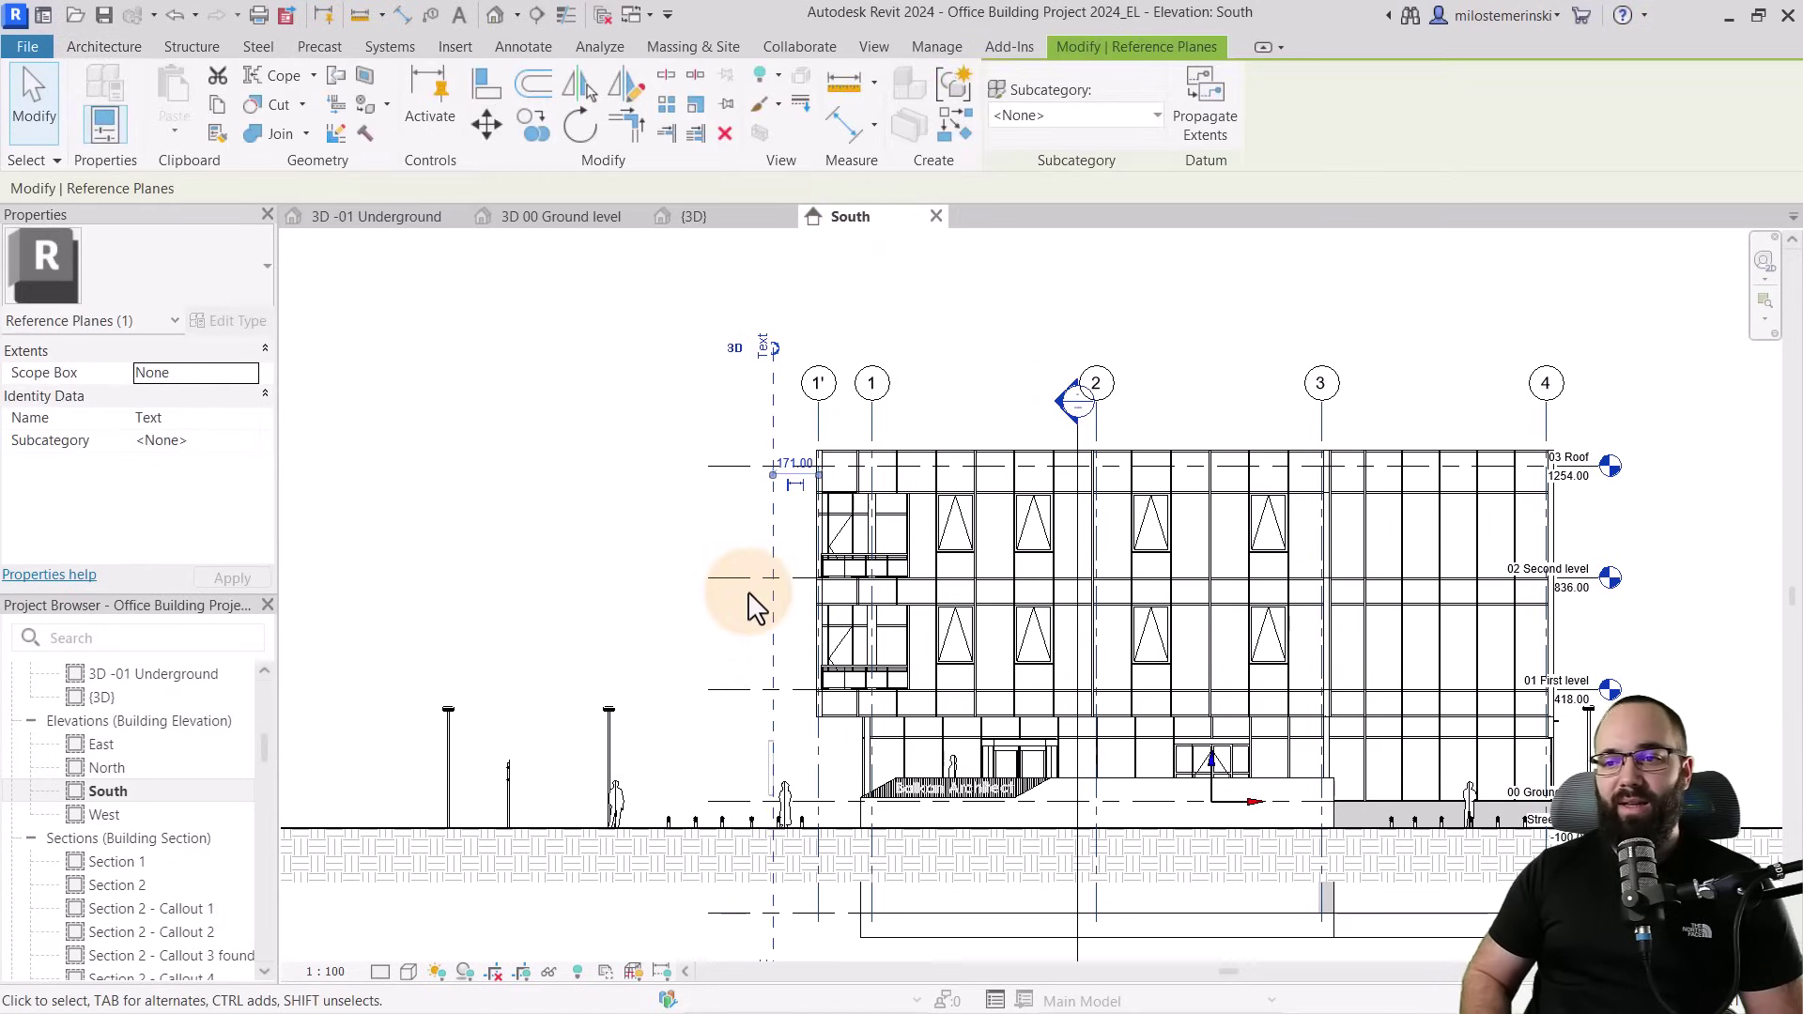
# In 3D 00 Ground level, nudge the Ground Level text right along the floor edge
pyautogui.click(702, 217)
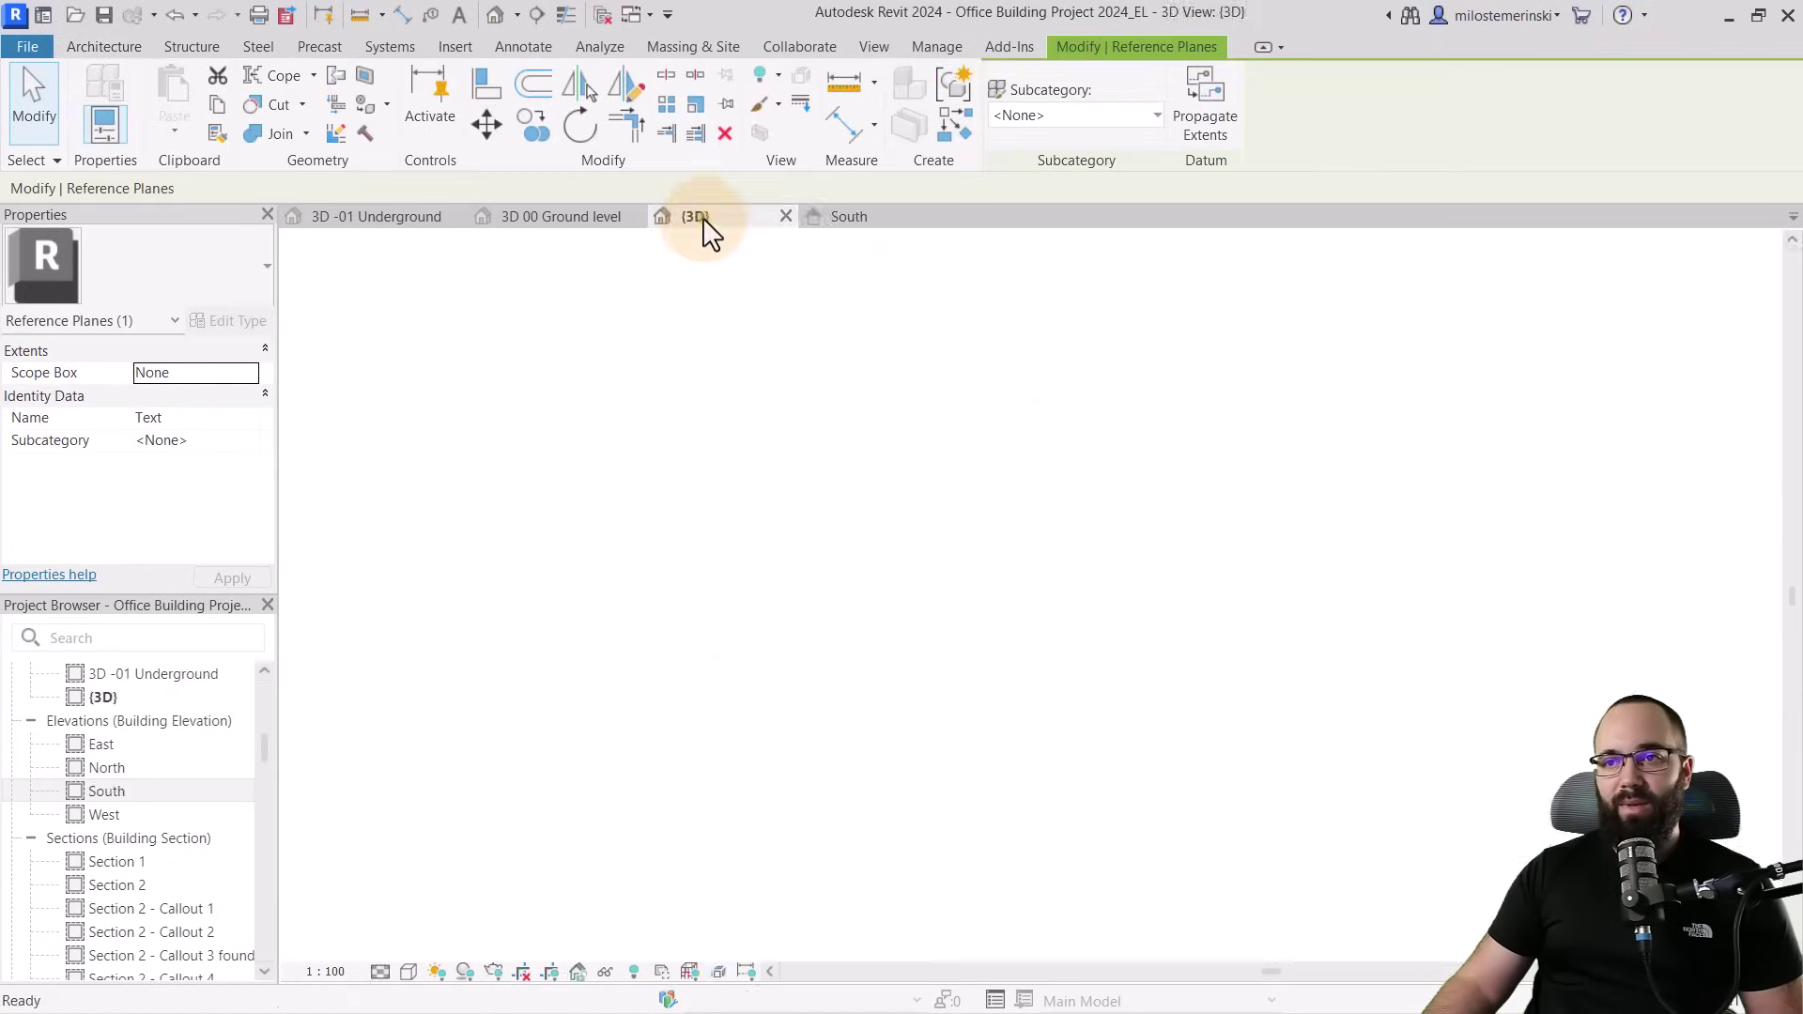
pyautogui.click(602, 216)
pyautogui.click(568, 792)
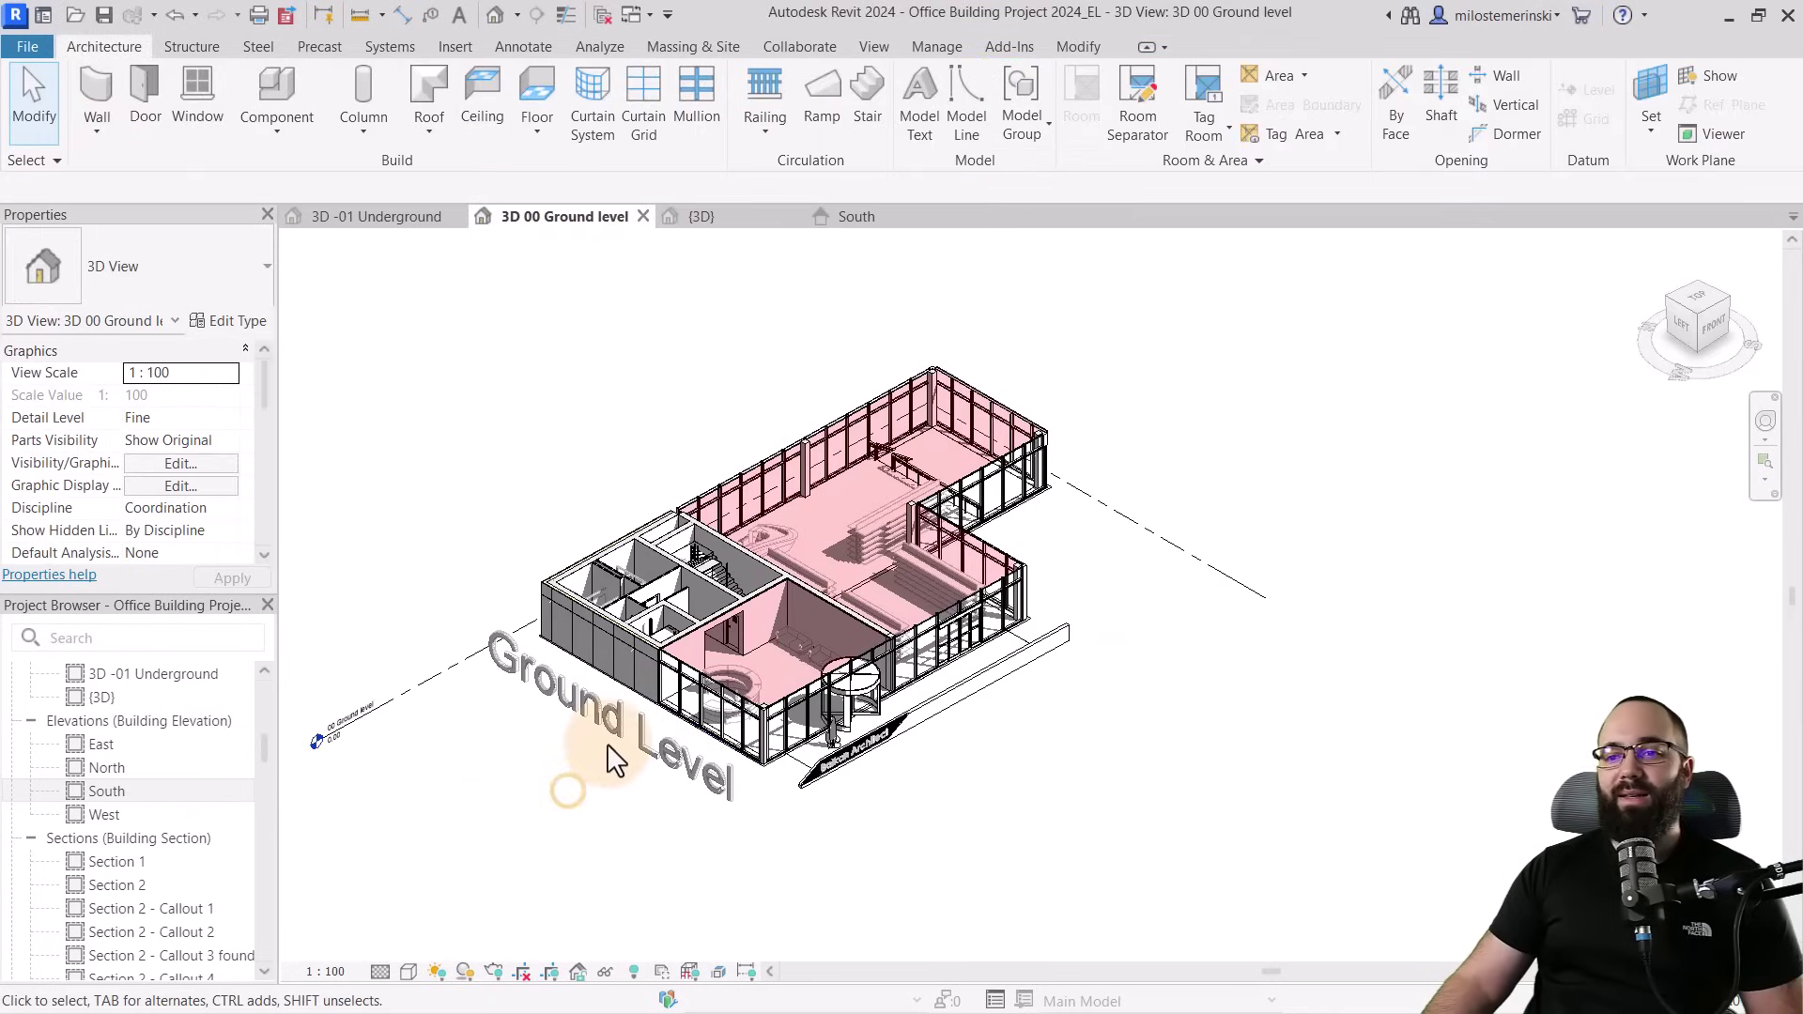
pyautogui.click(607, 730)
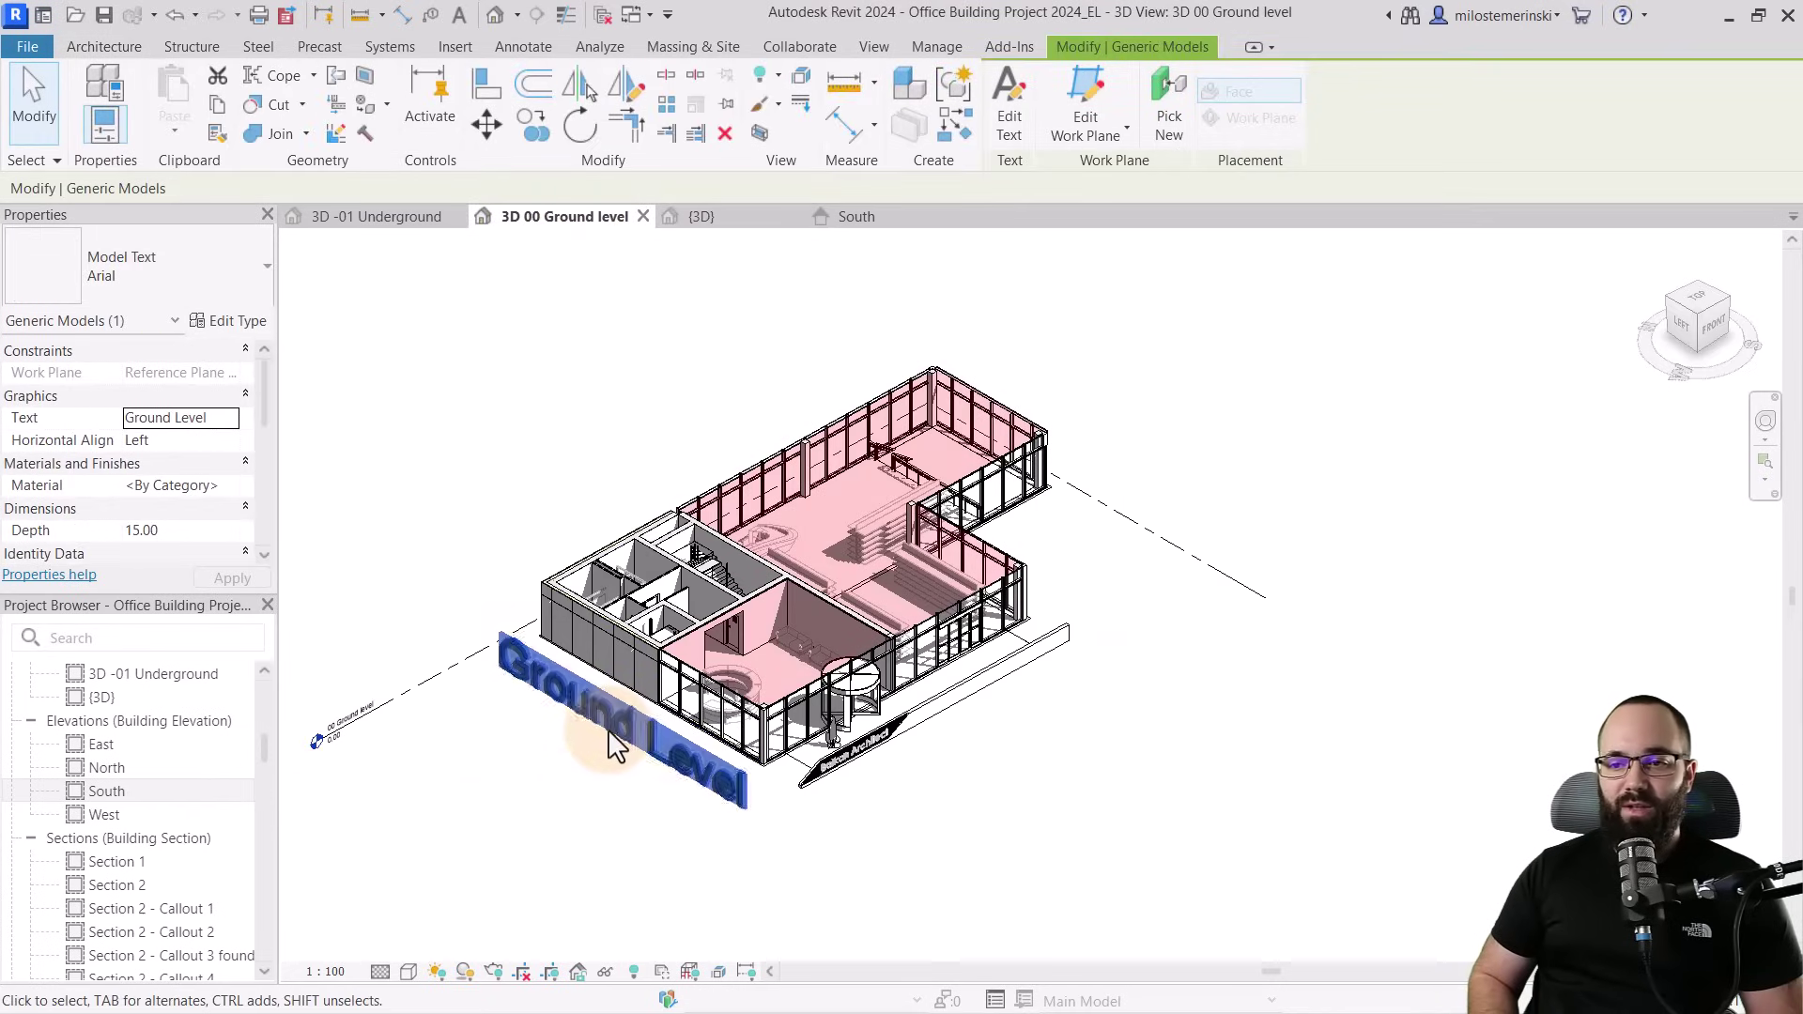
pyautogui.press('Right')
pyautogui.press('Right')
pyautogui.press('Right')
pyautogui.press('Right')
pyautogui.press('Right')
pyautogui.press('Right')
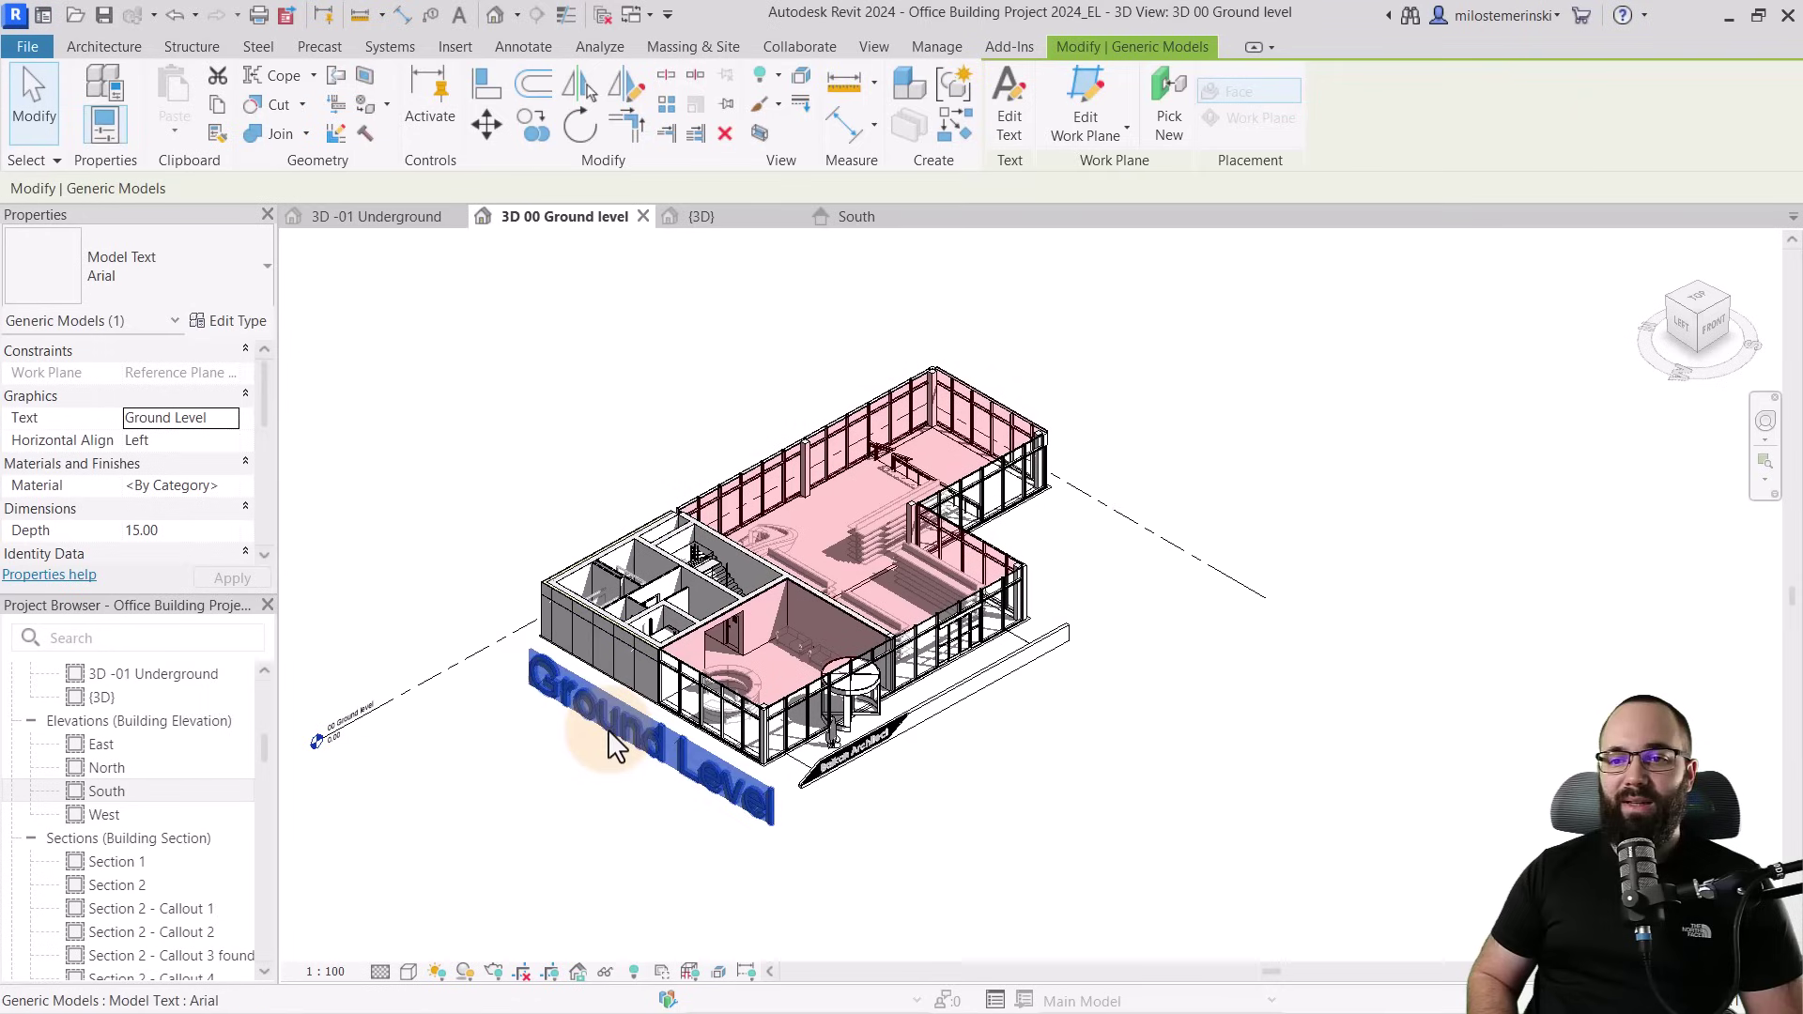
pyautogui.press('Right')
pyautogui.press('Right')
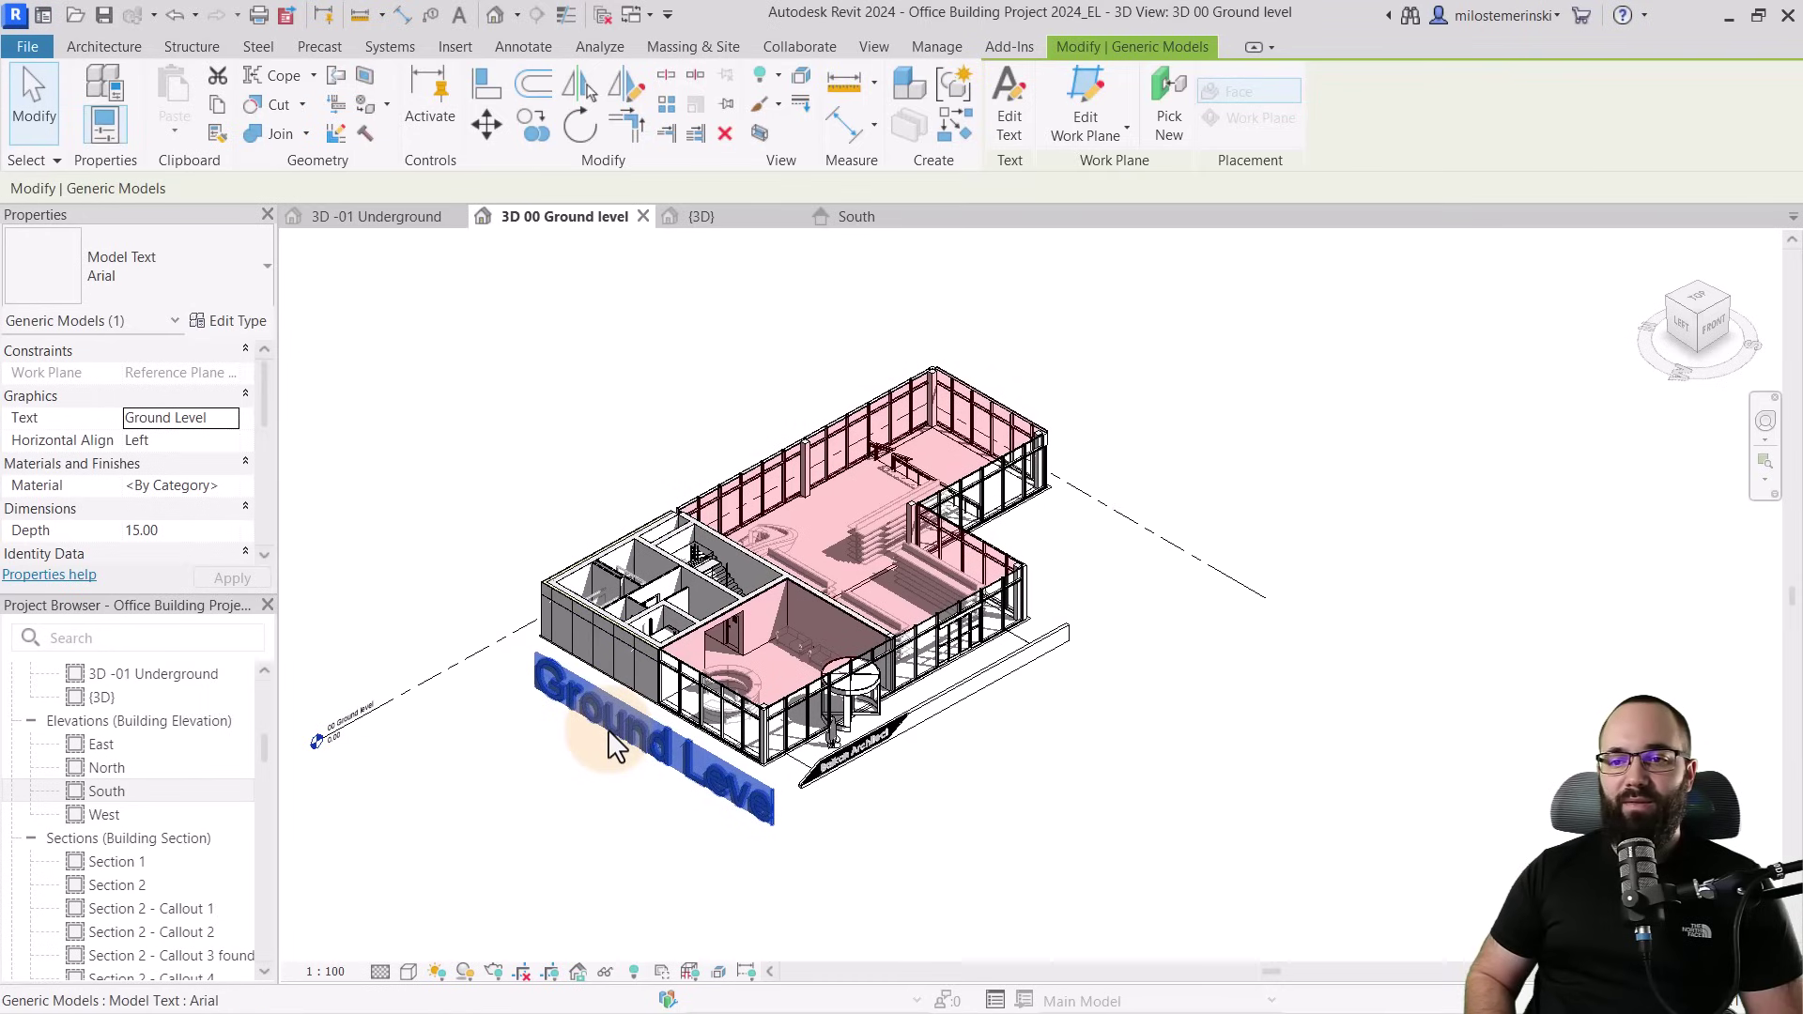
# Pull the section box front face slightly inward and turn off reveal hidden elements
pyautogui.click(580, 790)
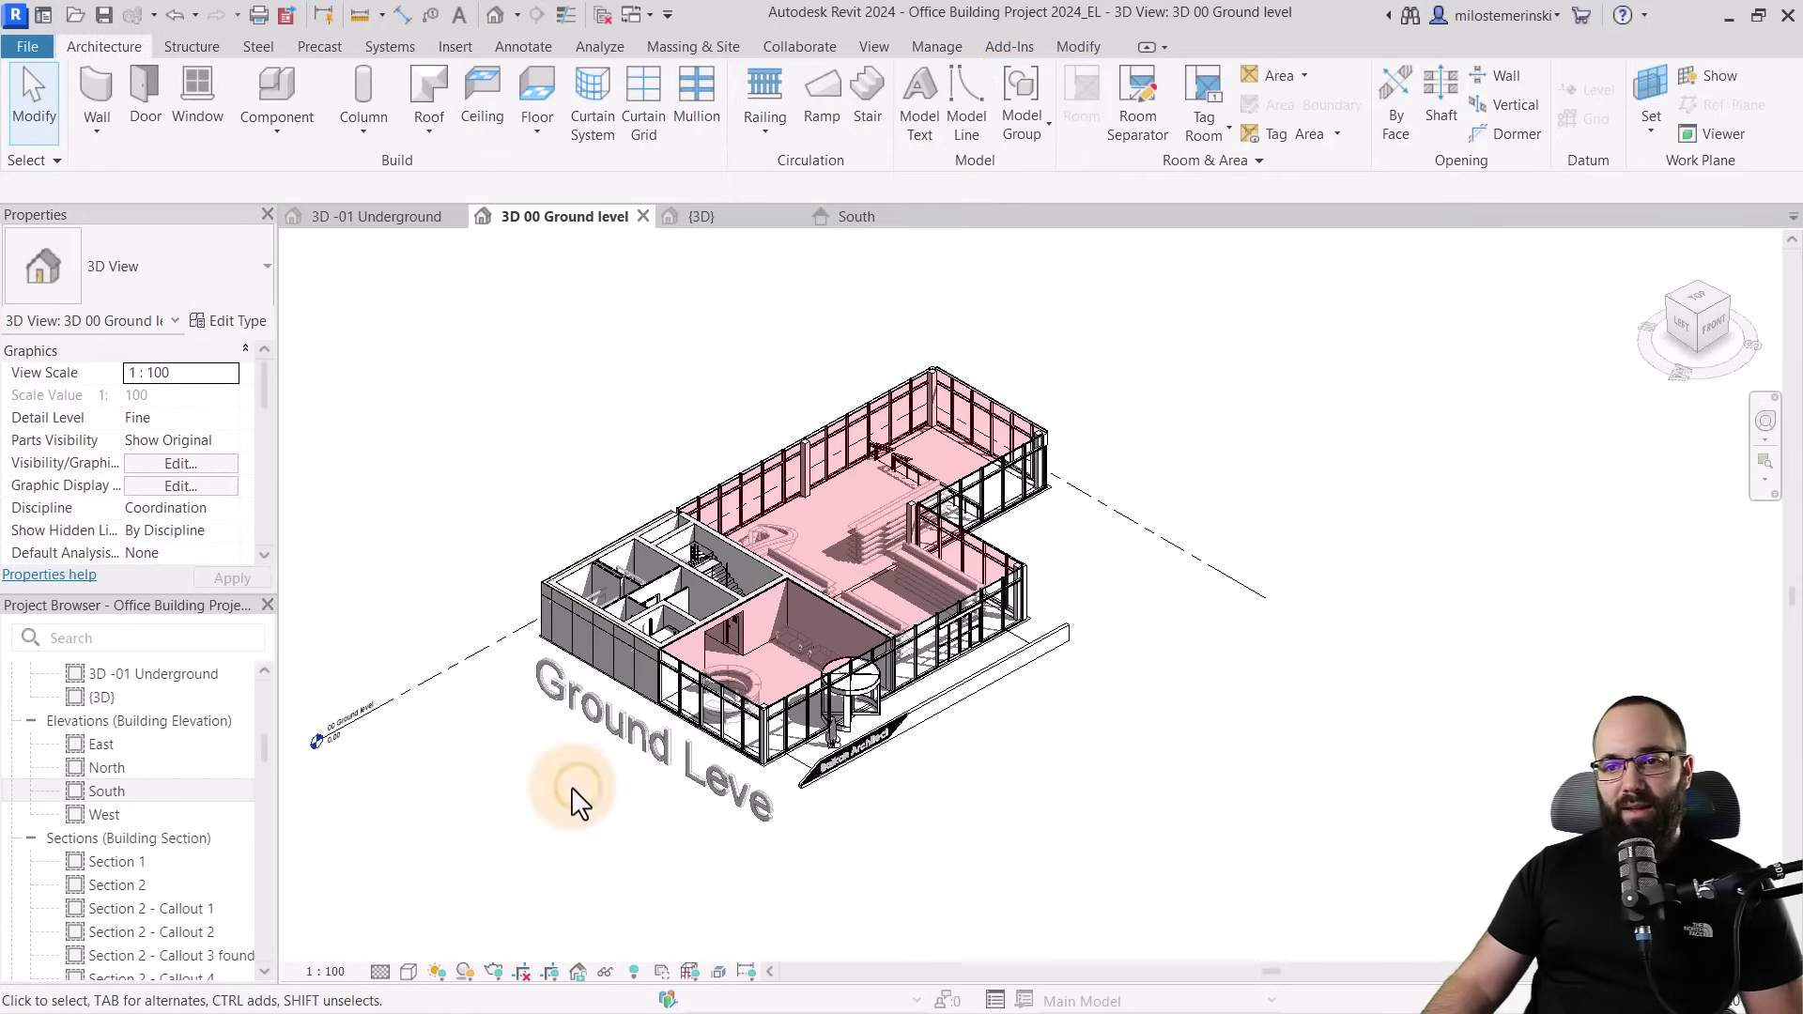
pyautogui.click(633, 971)
pyautogui.click(932, 767)
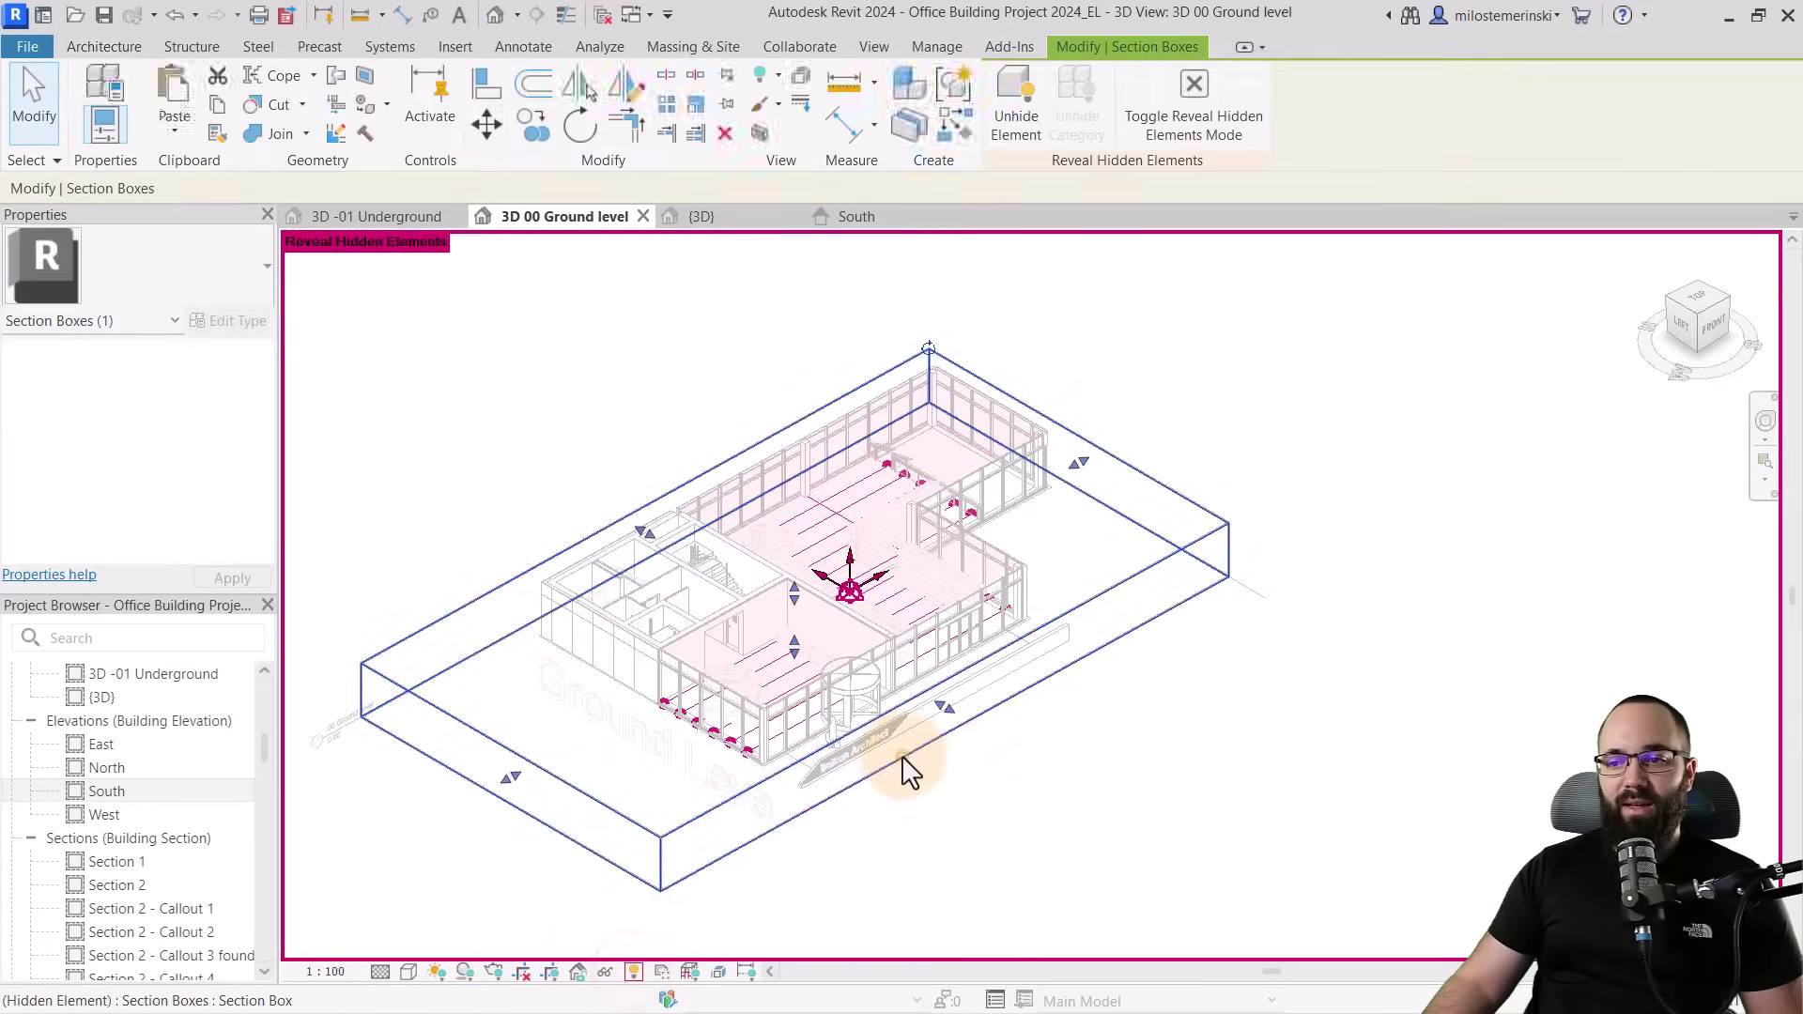
pyautogui.moveTo(973, 735); pyautogui.dragTo(954, 724)
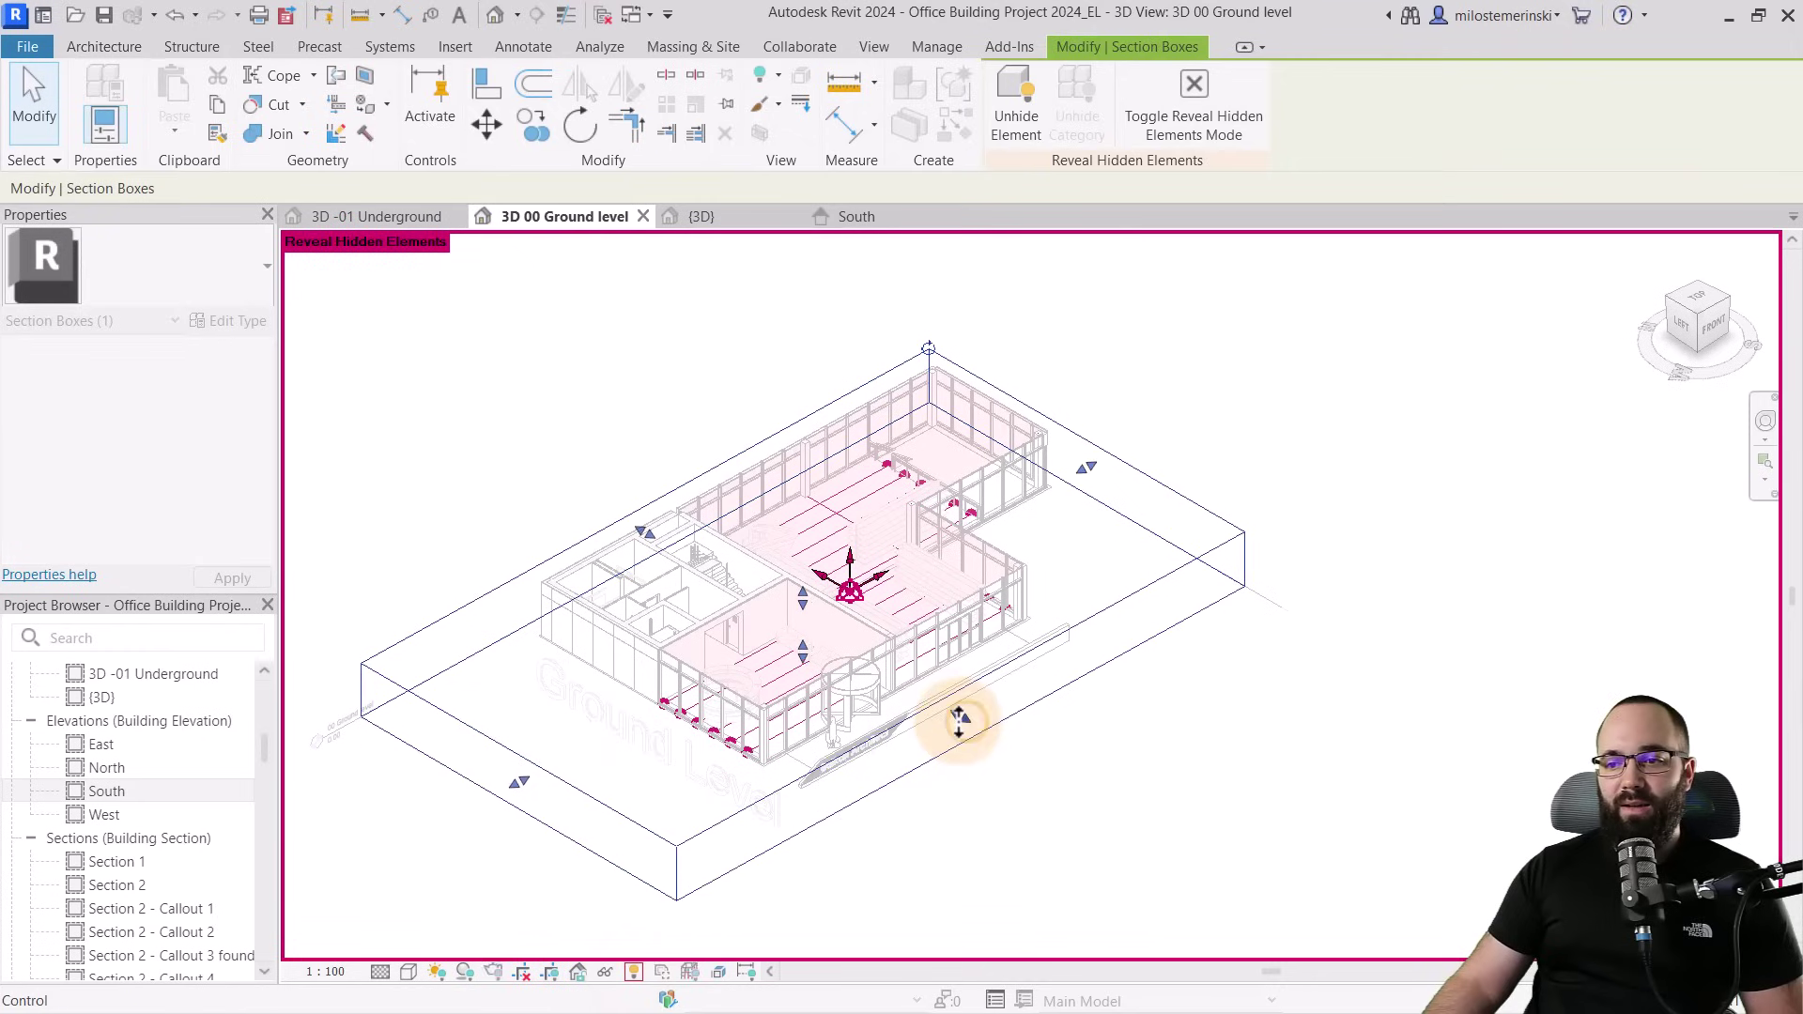
pyautogui.click(1019, 821)
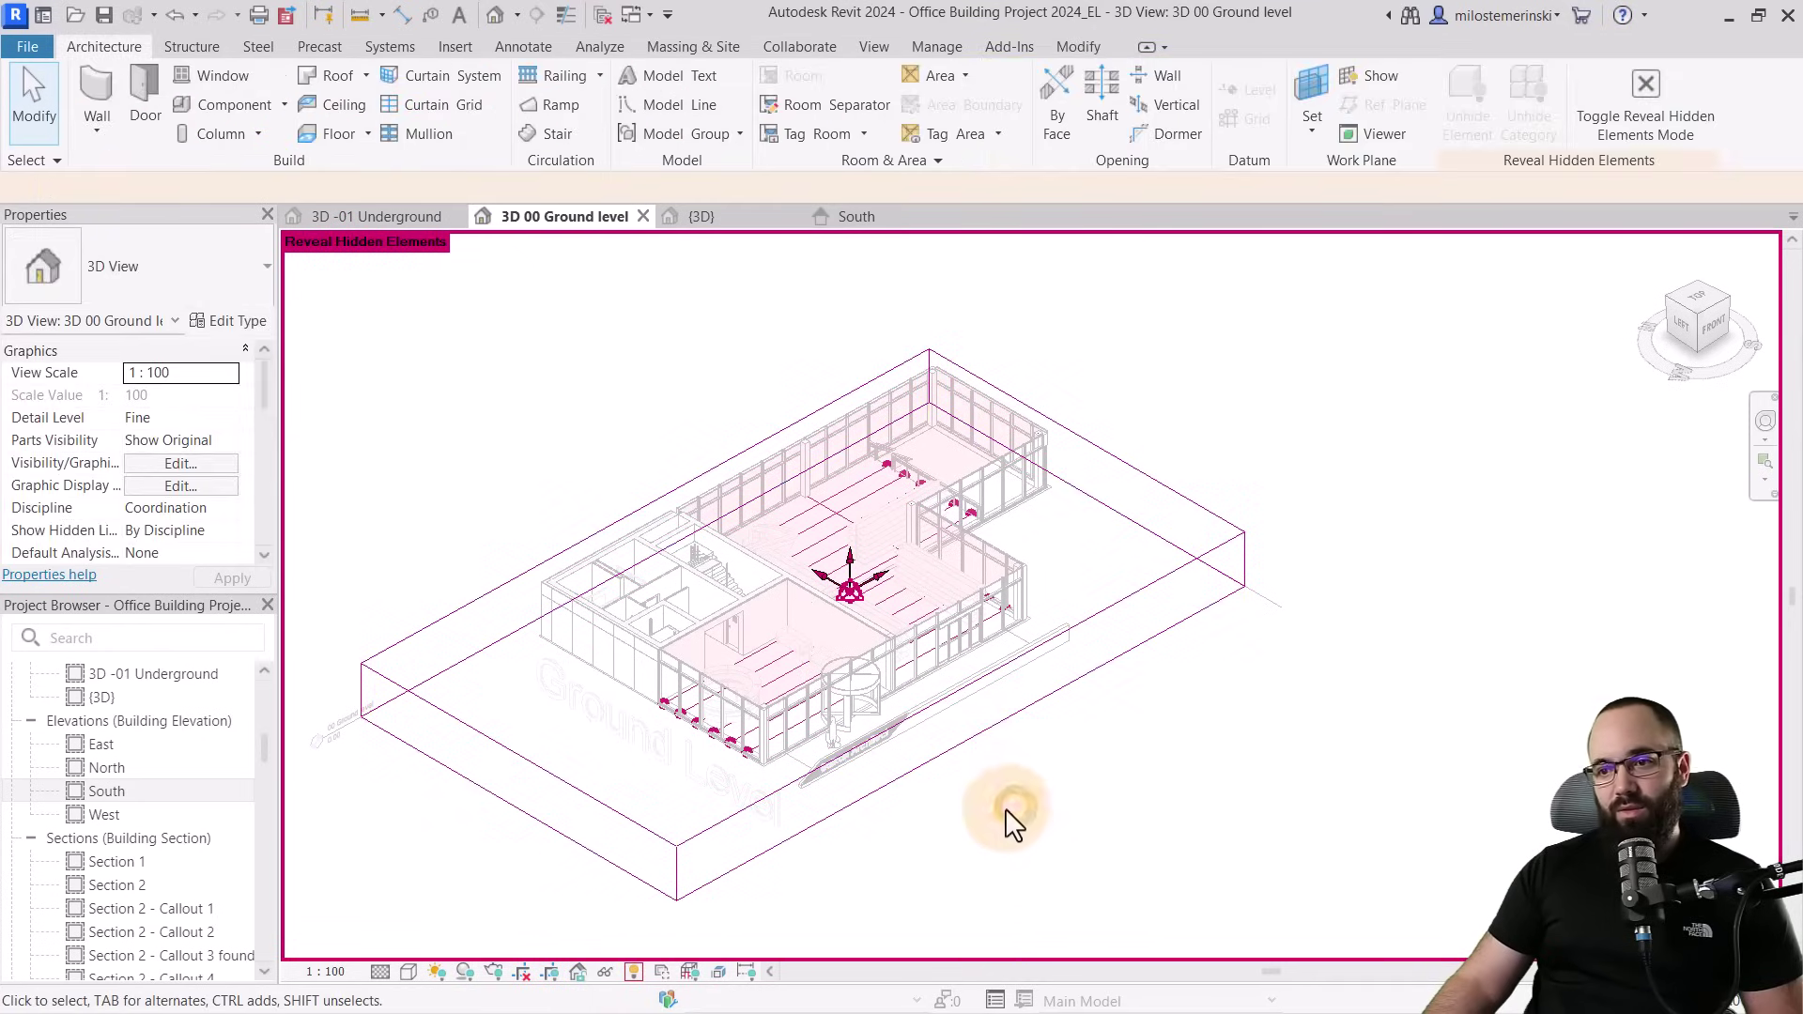
pyautogui.click(1606, 94)
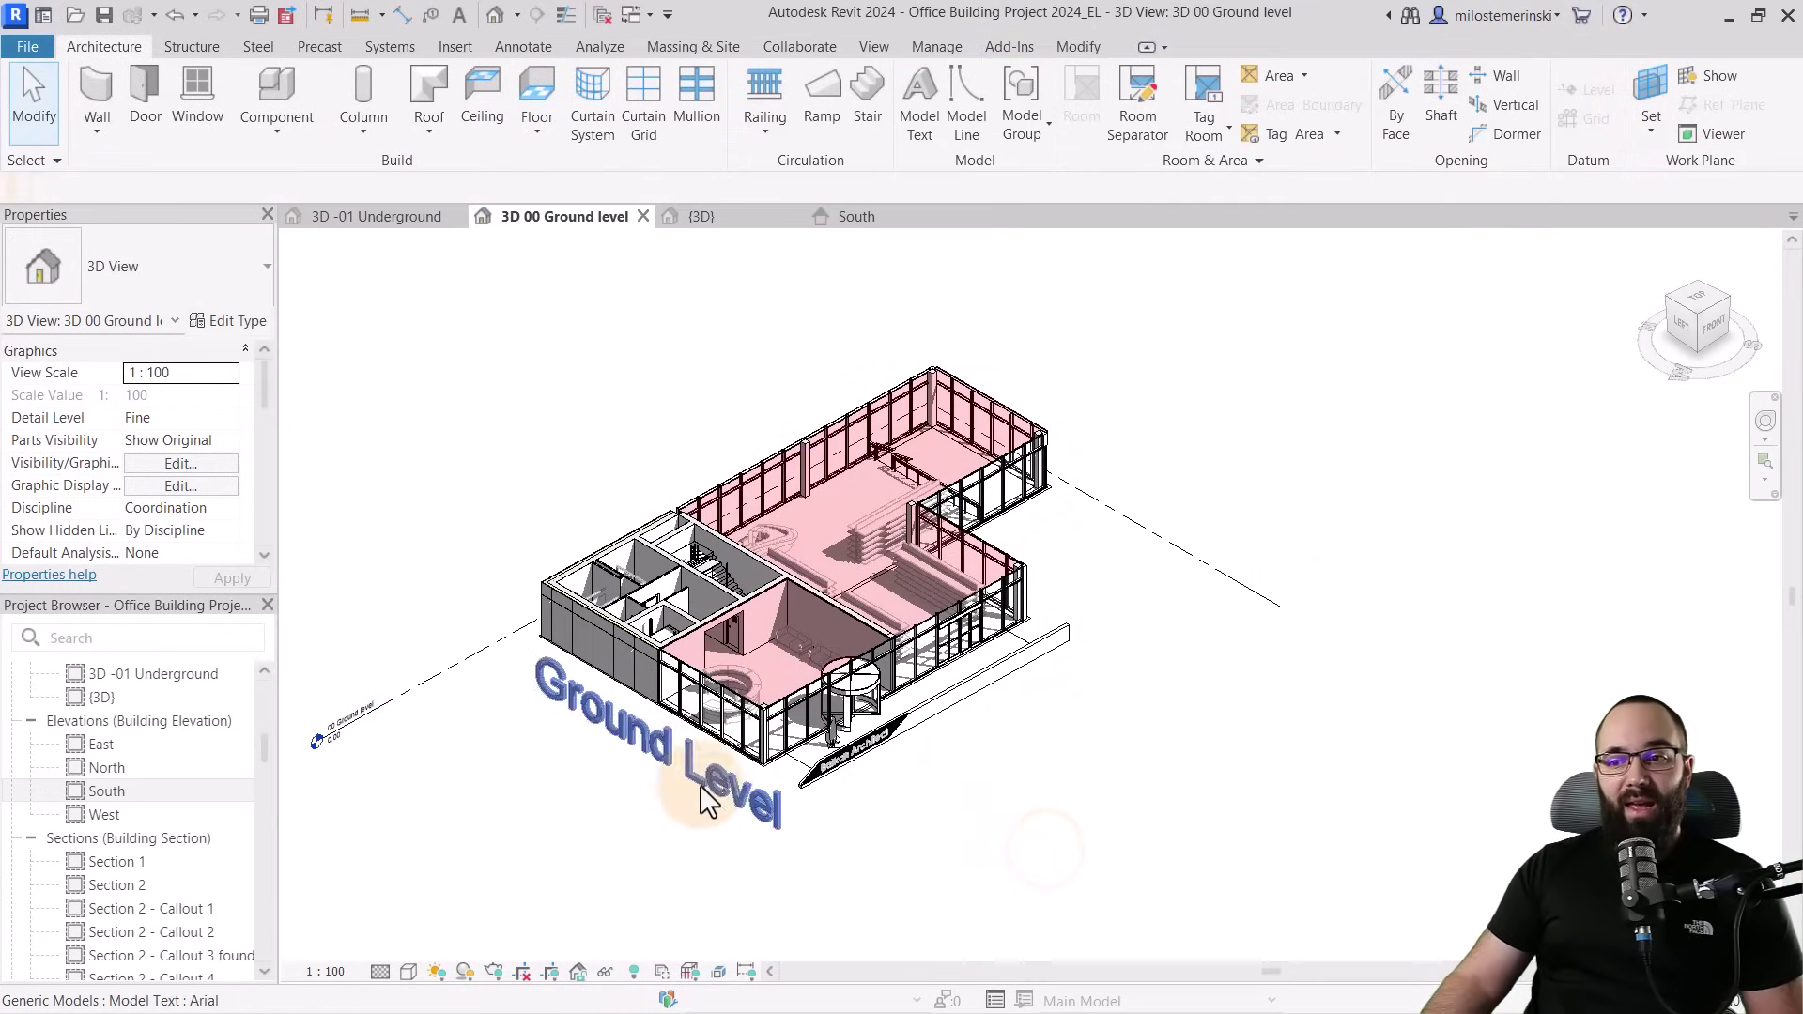
# Assign the A3 - GLASS - BLACK TRIM material to the Ground Level text
pyautogui.click(635, 809)
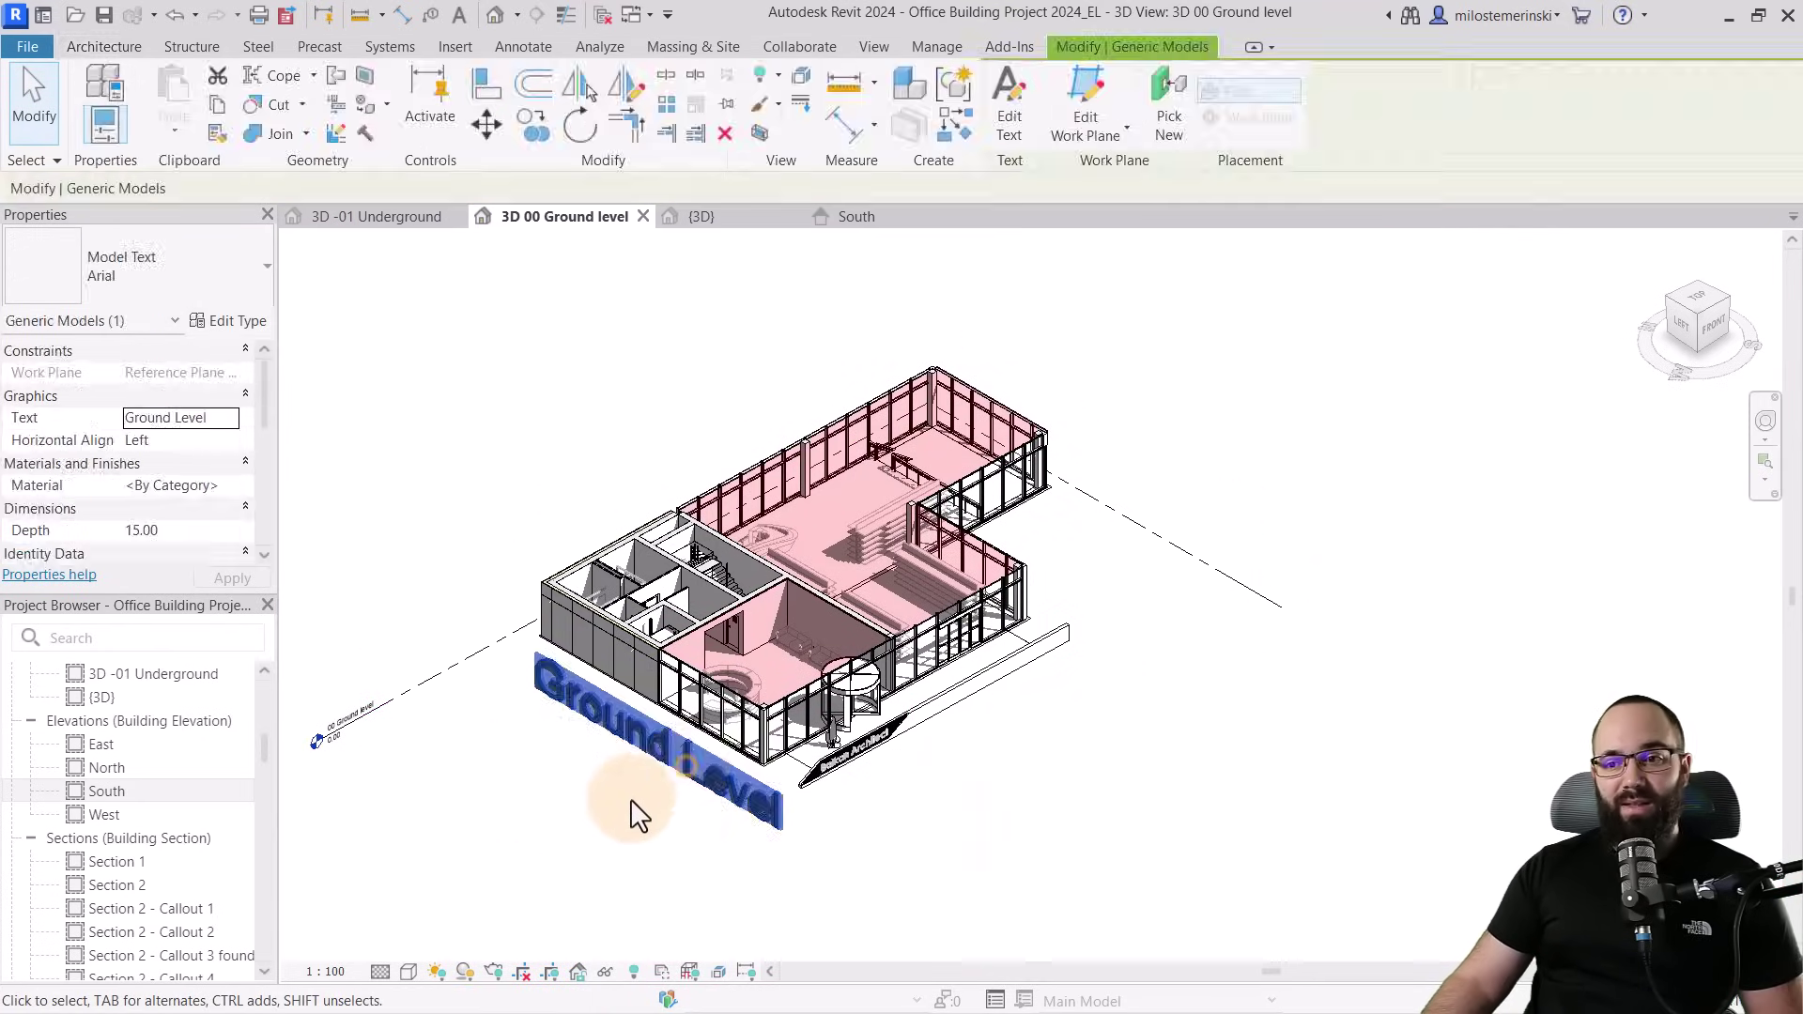
pyautogui.click(222, 484)
pyautogui.click(231, 485)
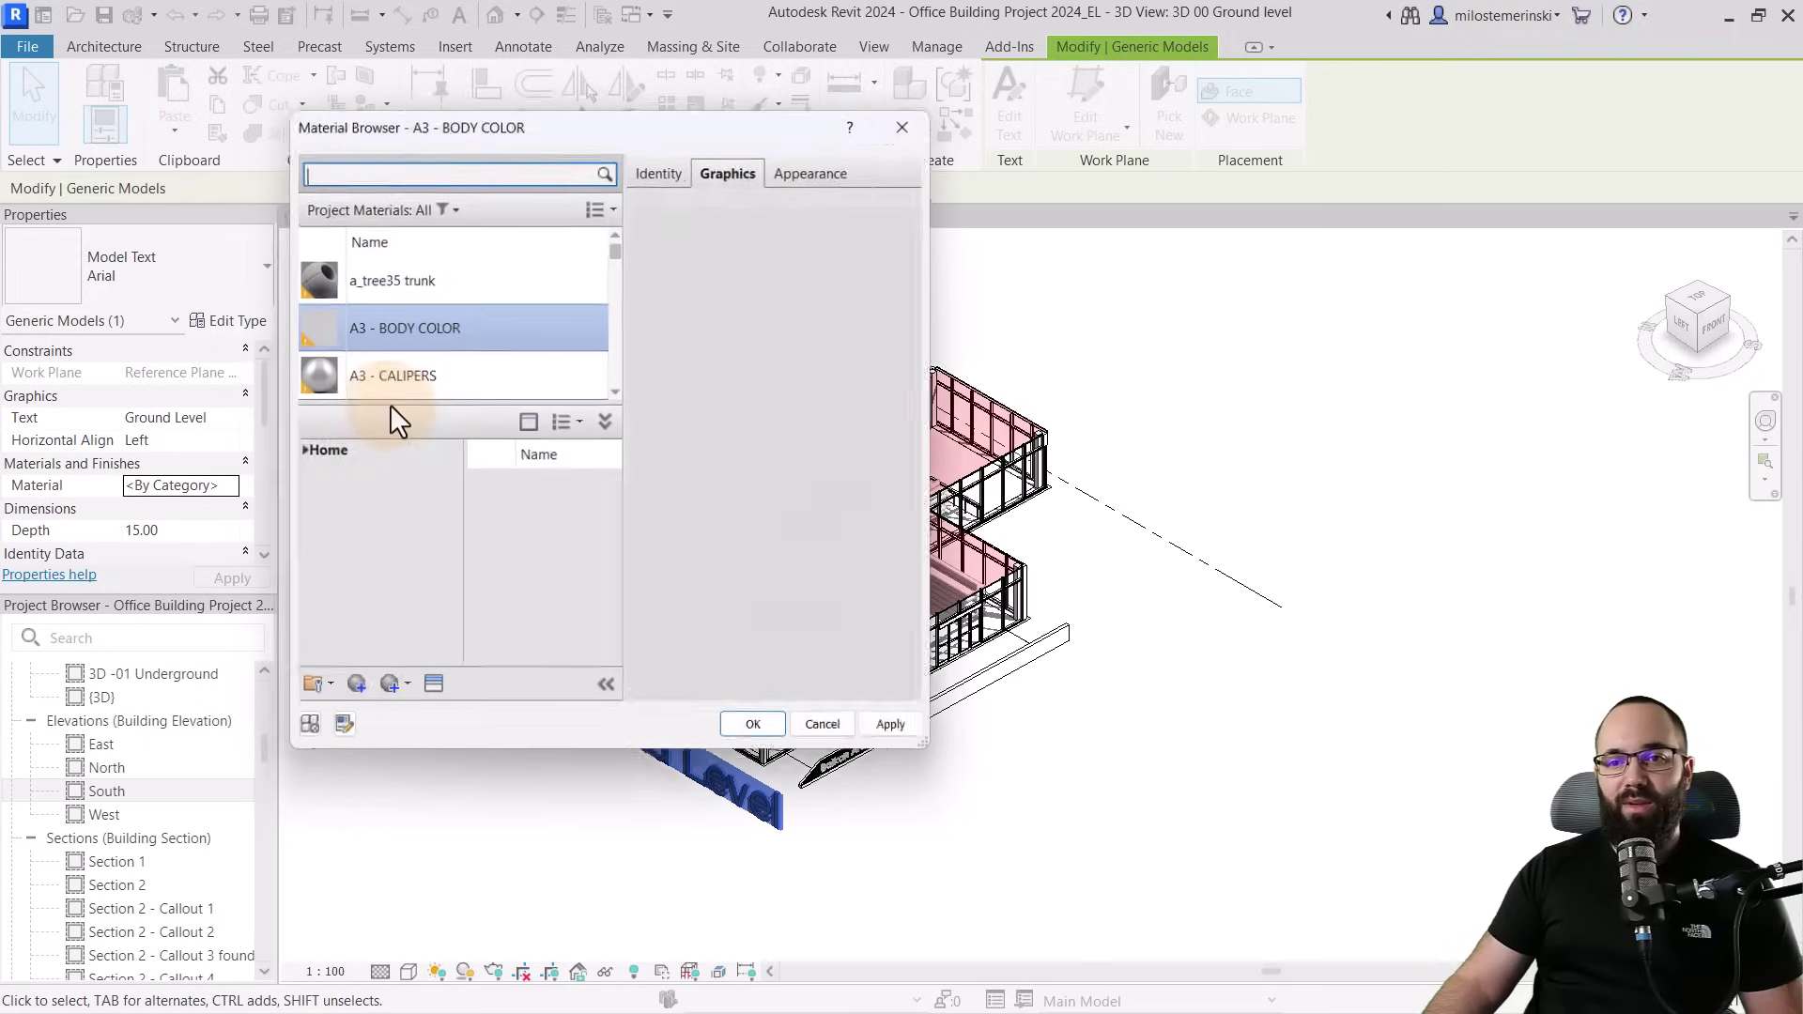
pyautogui.click(375, 169)
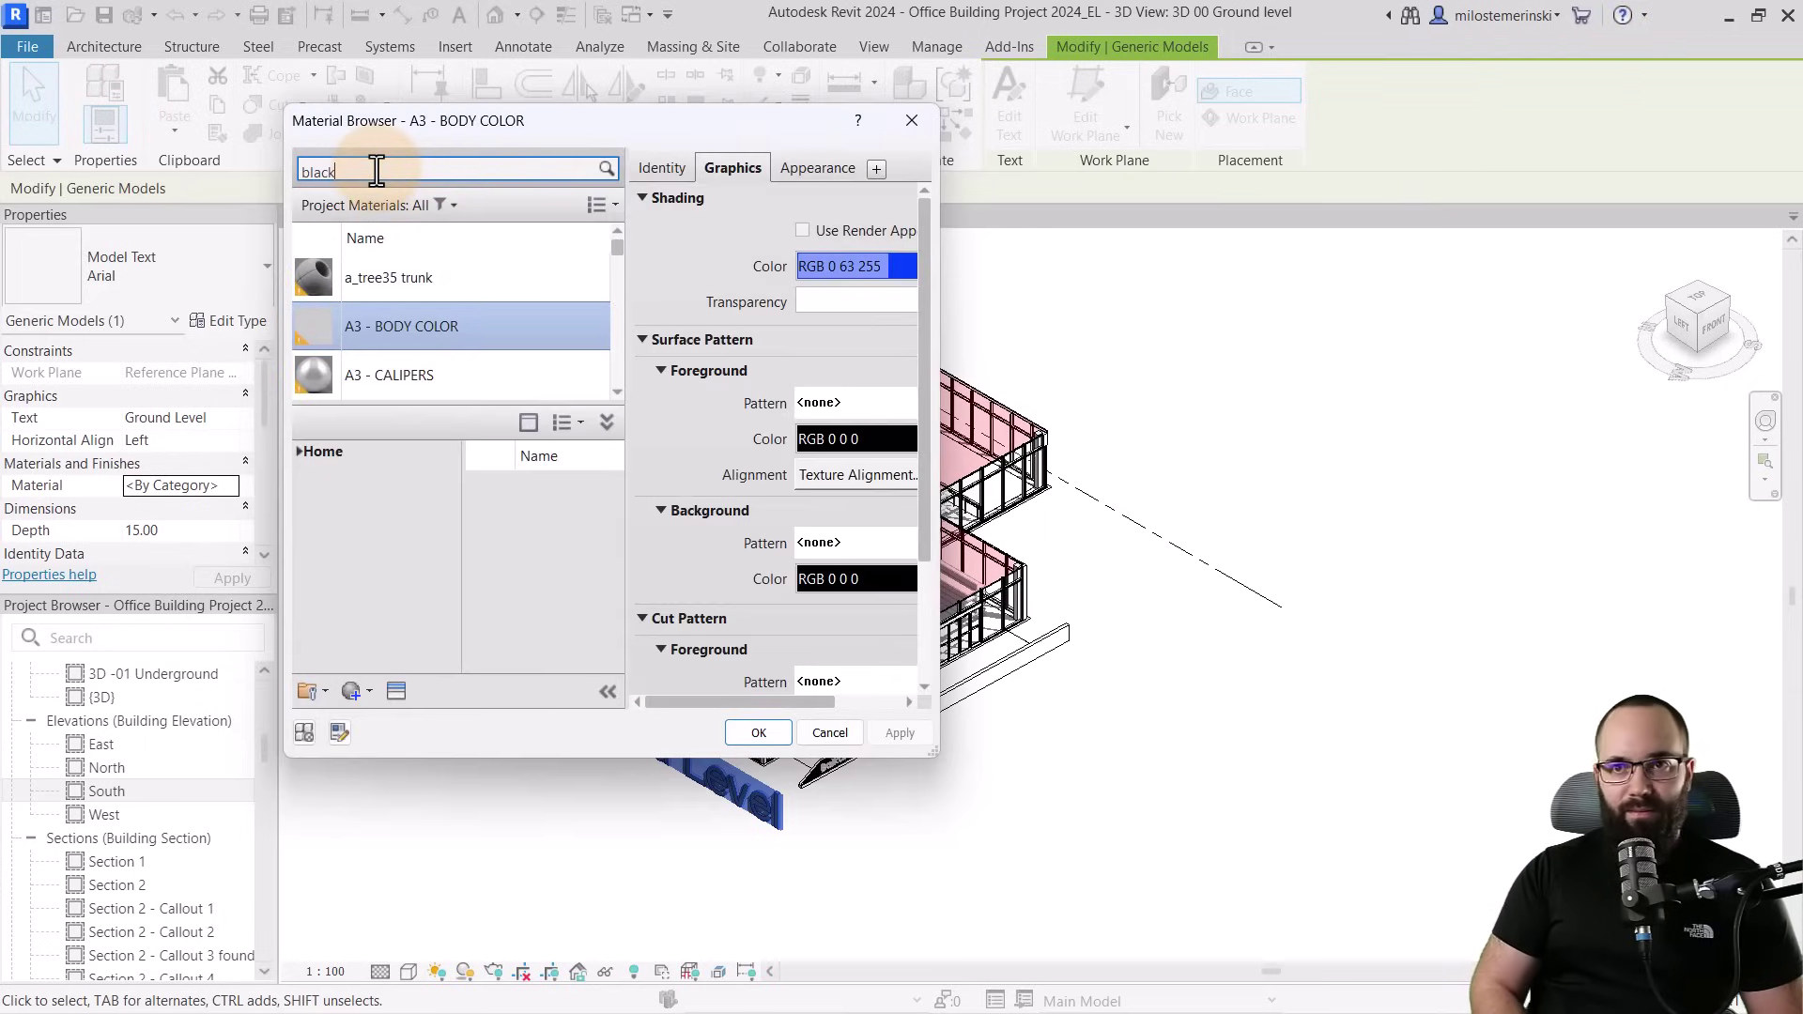
pyautogui.write('black')
pyautogui.click(398, 310)
pyautogui.doubleClick(403, 308)
pyautogui.click(627, 857)
# Give the A3 - GLASS - BLACK TRIM material a <Solid fill> surface foreground pattern
pyautogui.click(594, 746)
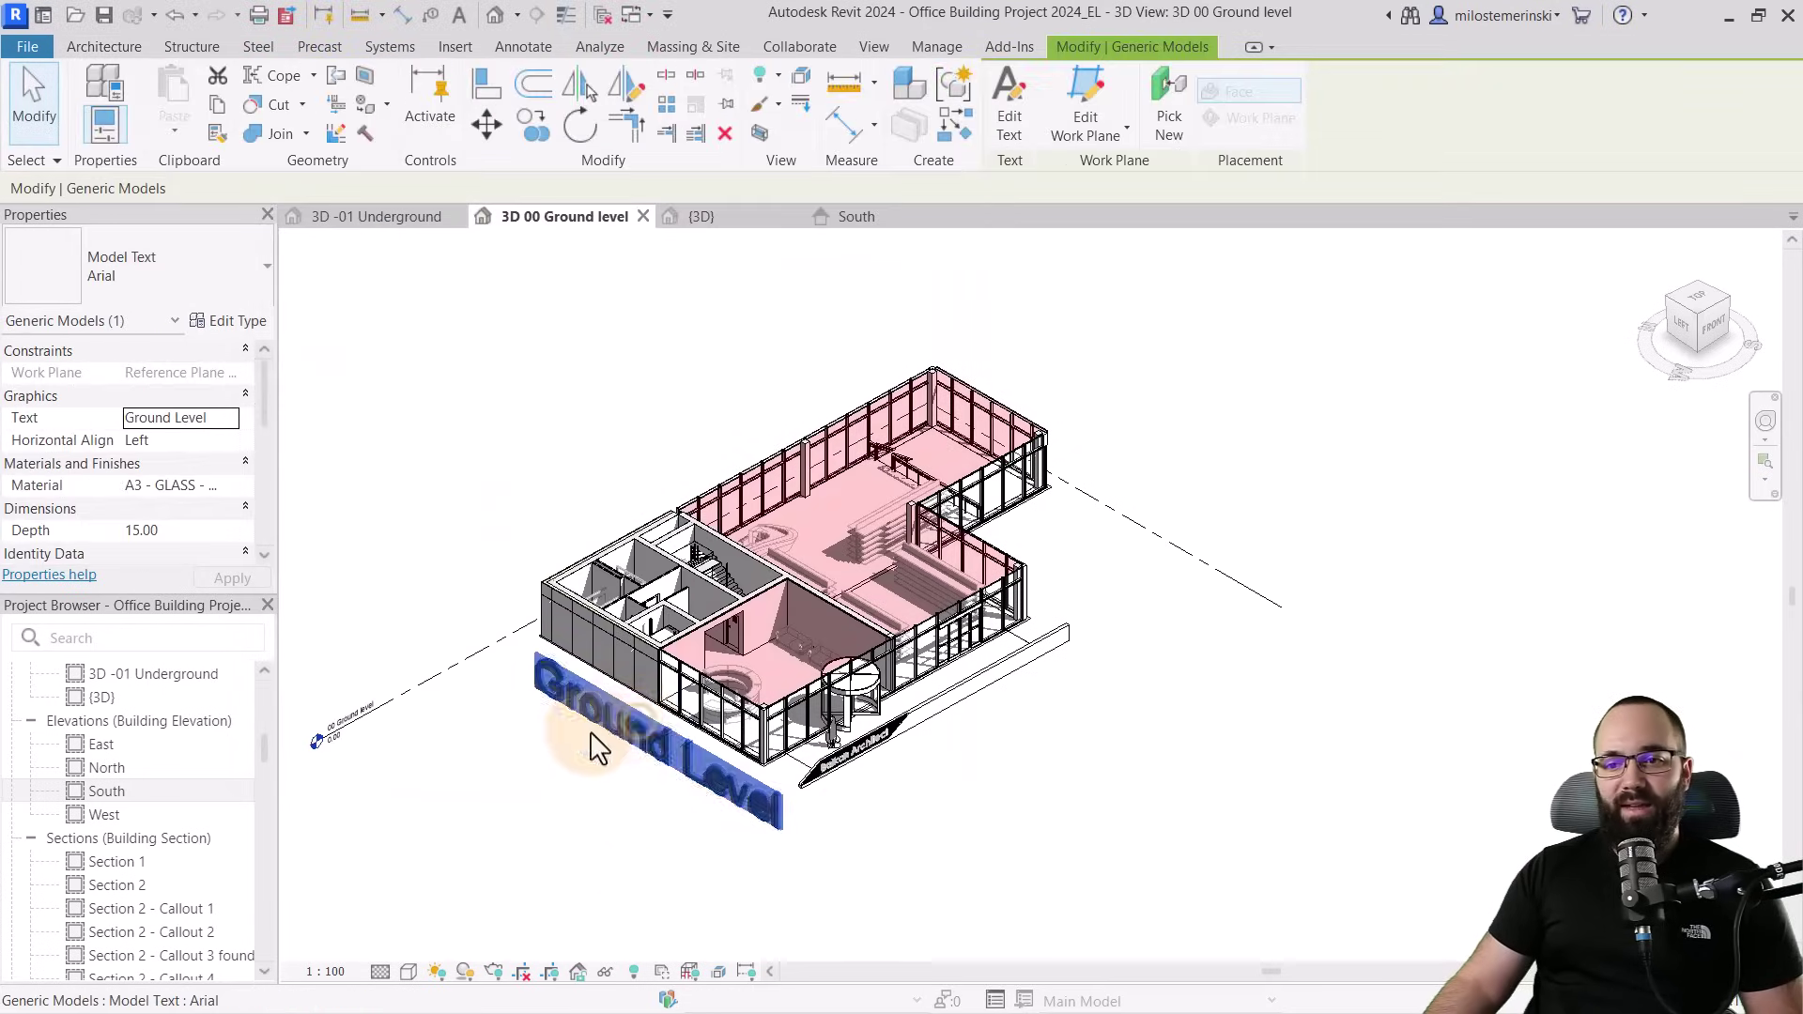
pyautogui.scroll(3, 594, 747)
pyautogui.click(240, 322)
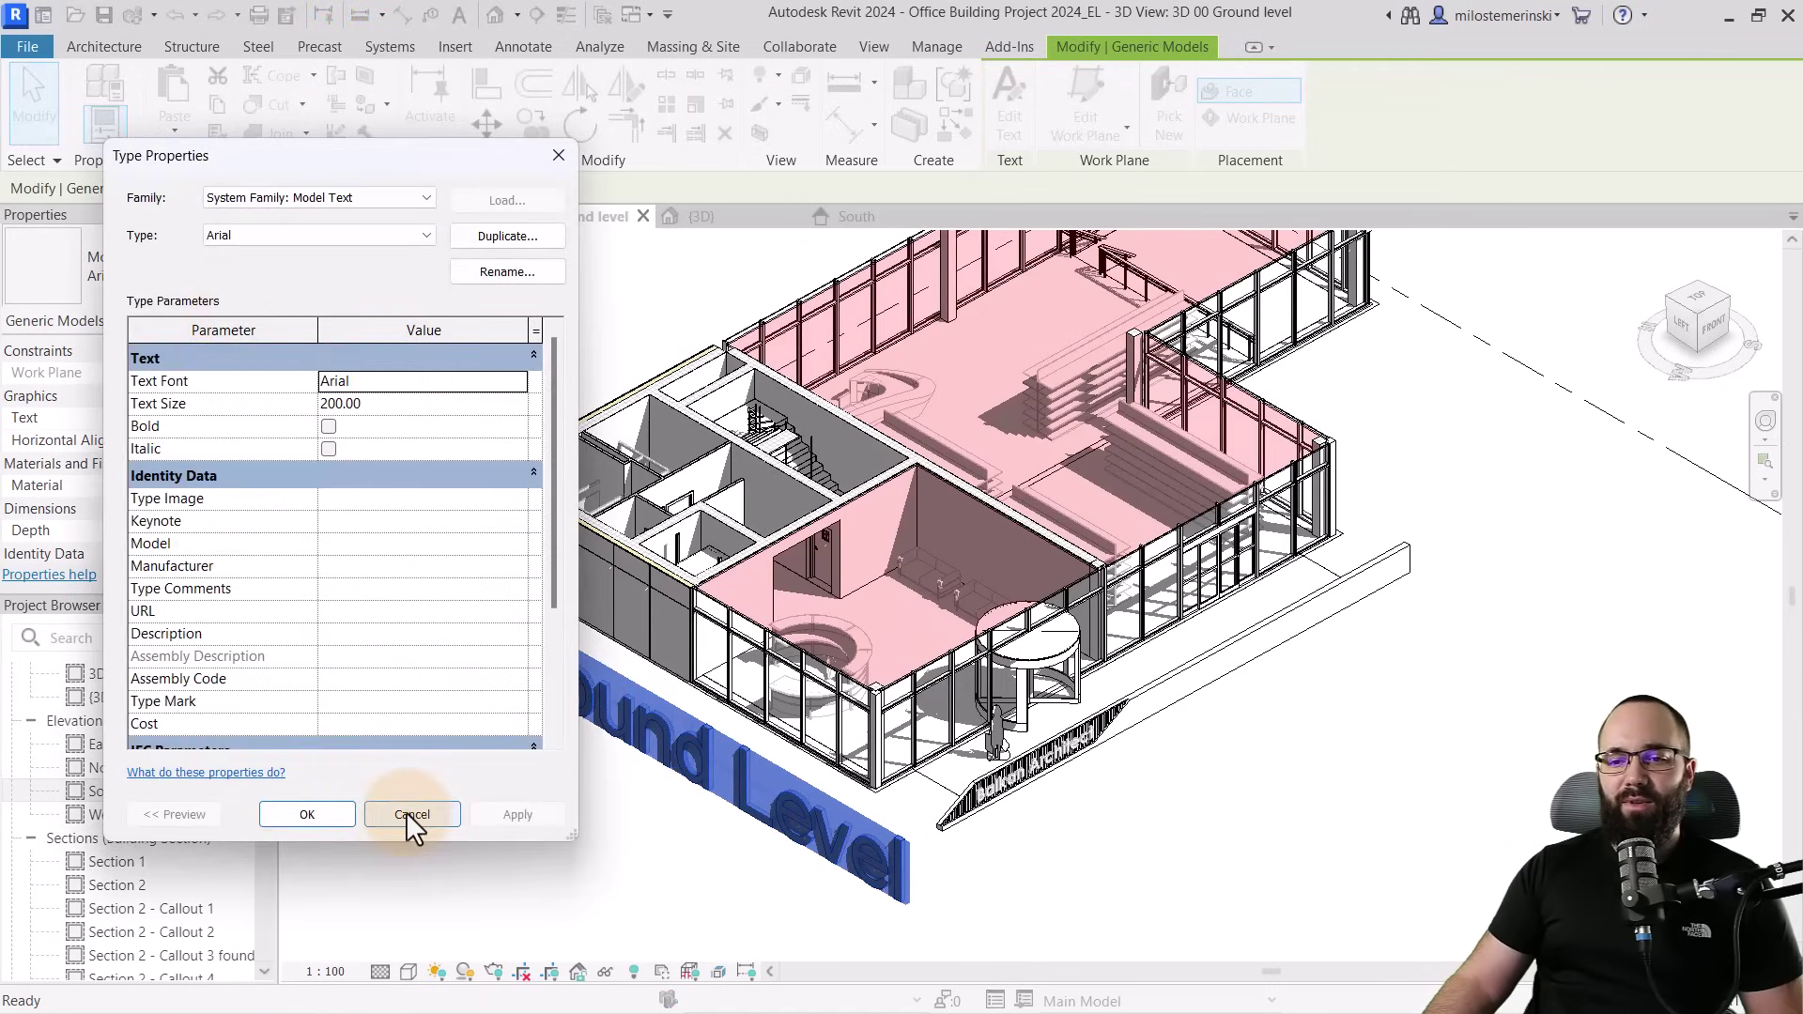
pyautogui.click(411, 814)
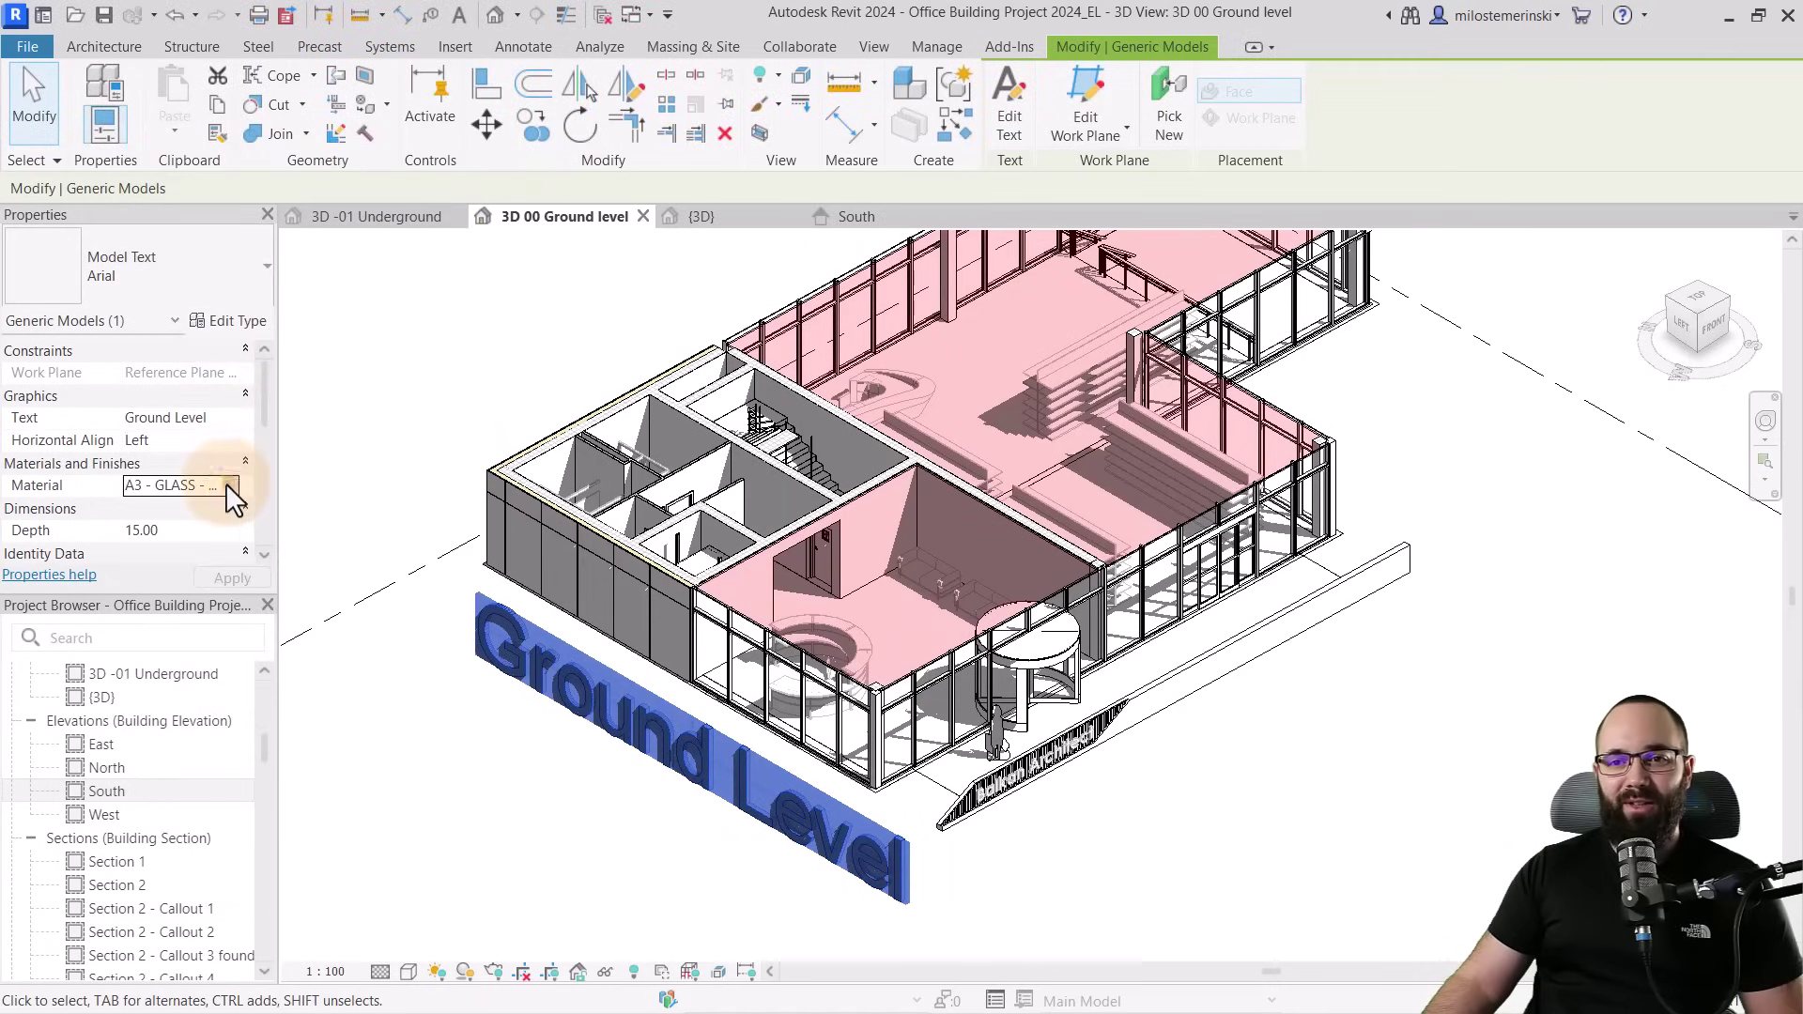
pyautogui.click(228, 485)
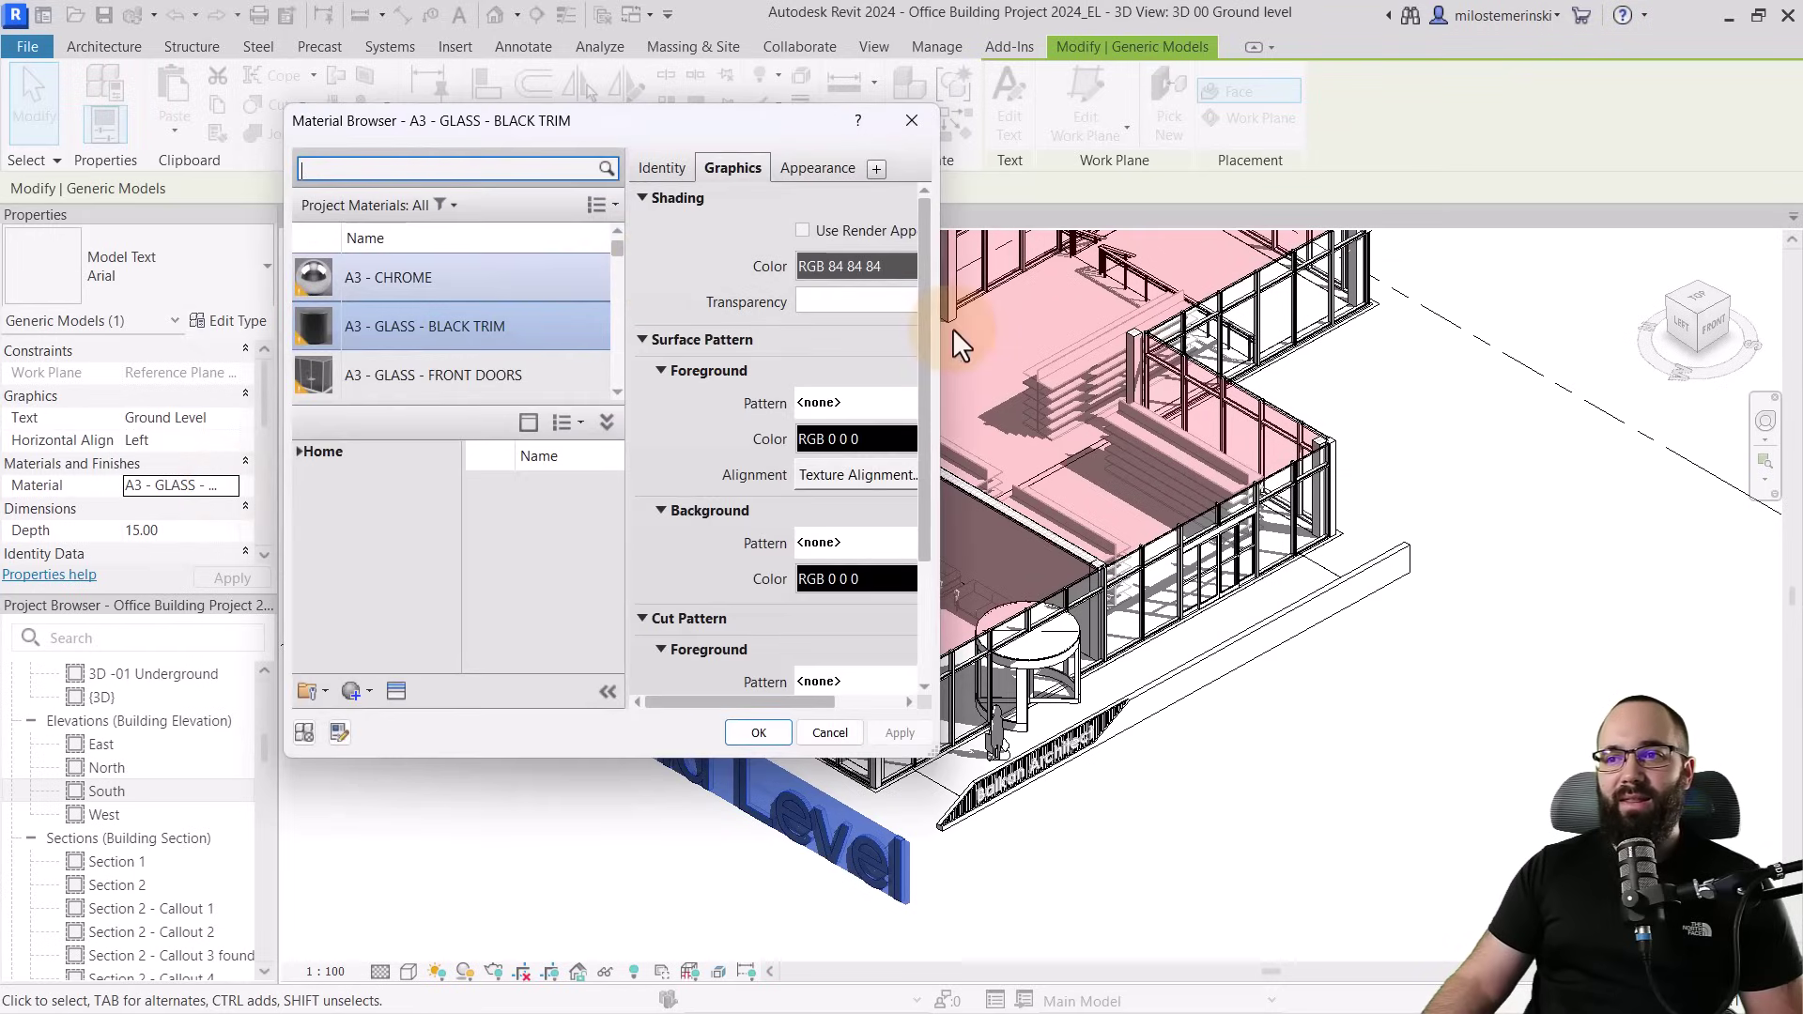
pyautogui.moveTo(941, 328); pyautogui.dragTo(1169, 329)
pyautogui.moveTo(892, 120); pyautogui.dragTo(648, 105)
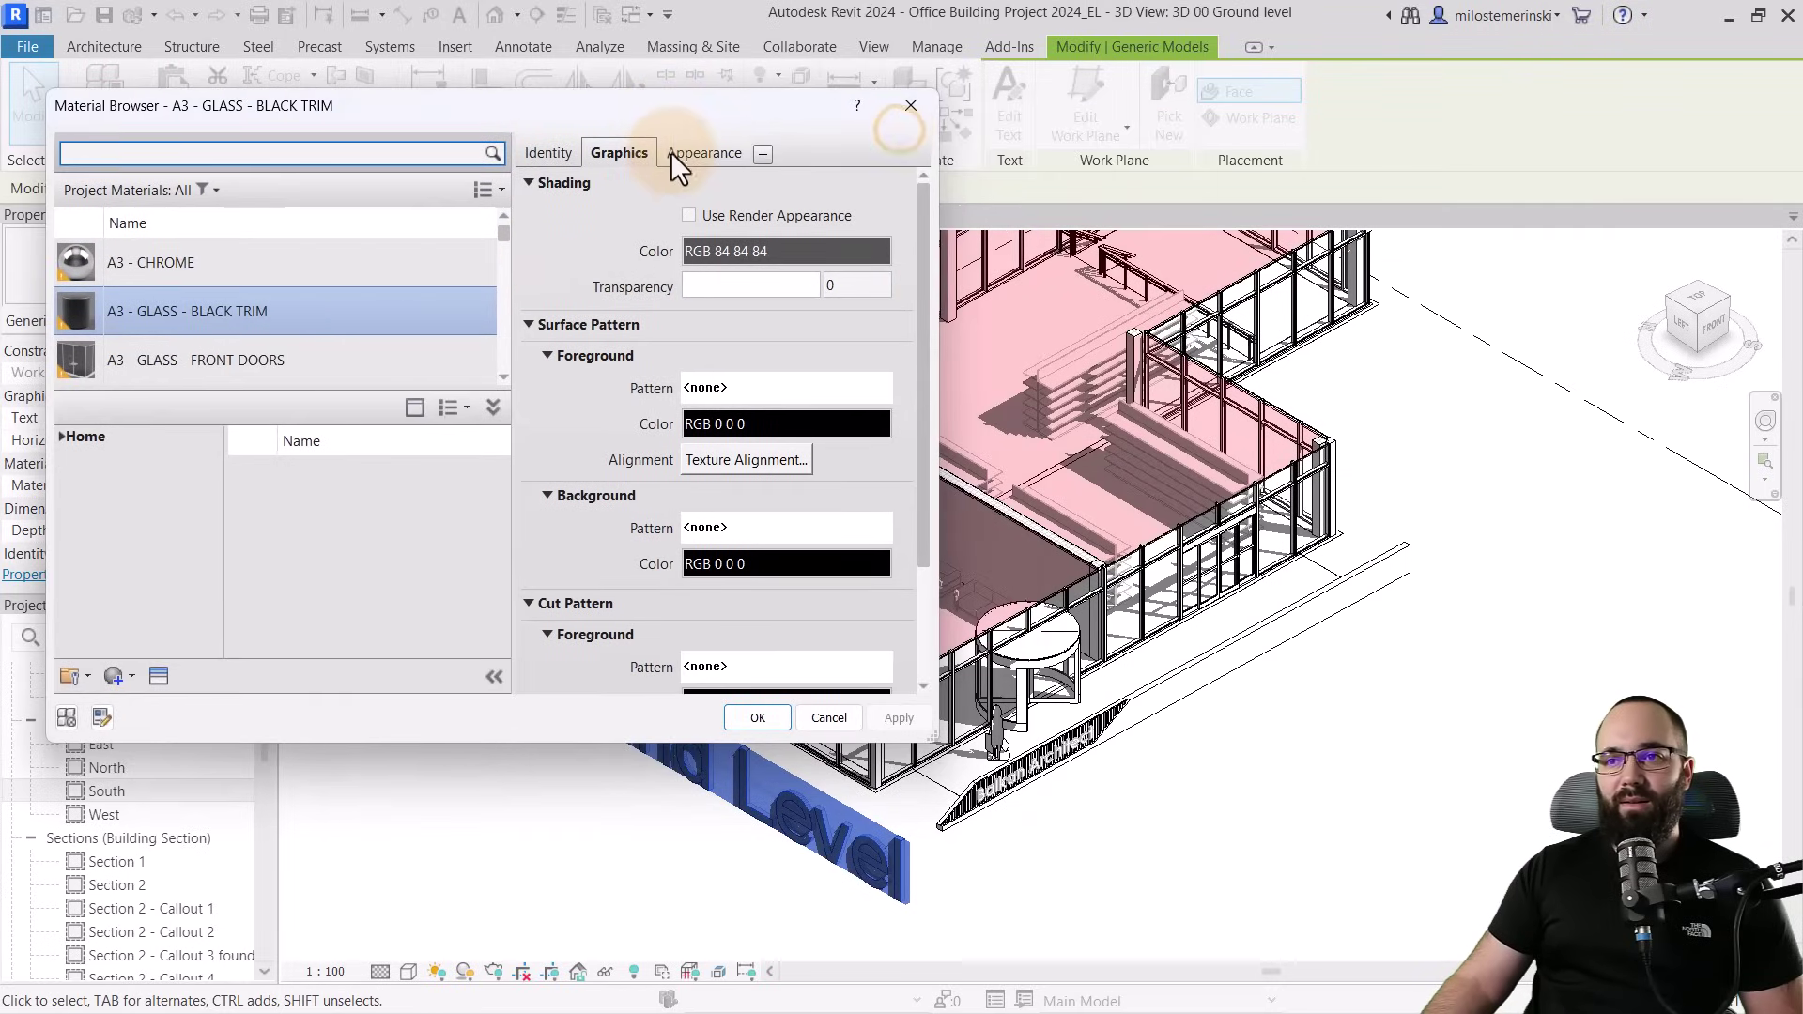
pyautogui.click(717, 389)
pyautogui.click(569, 378)
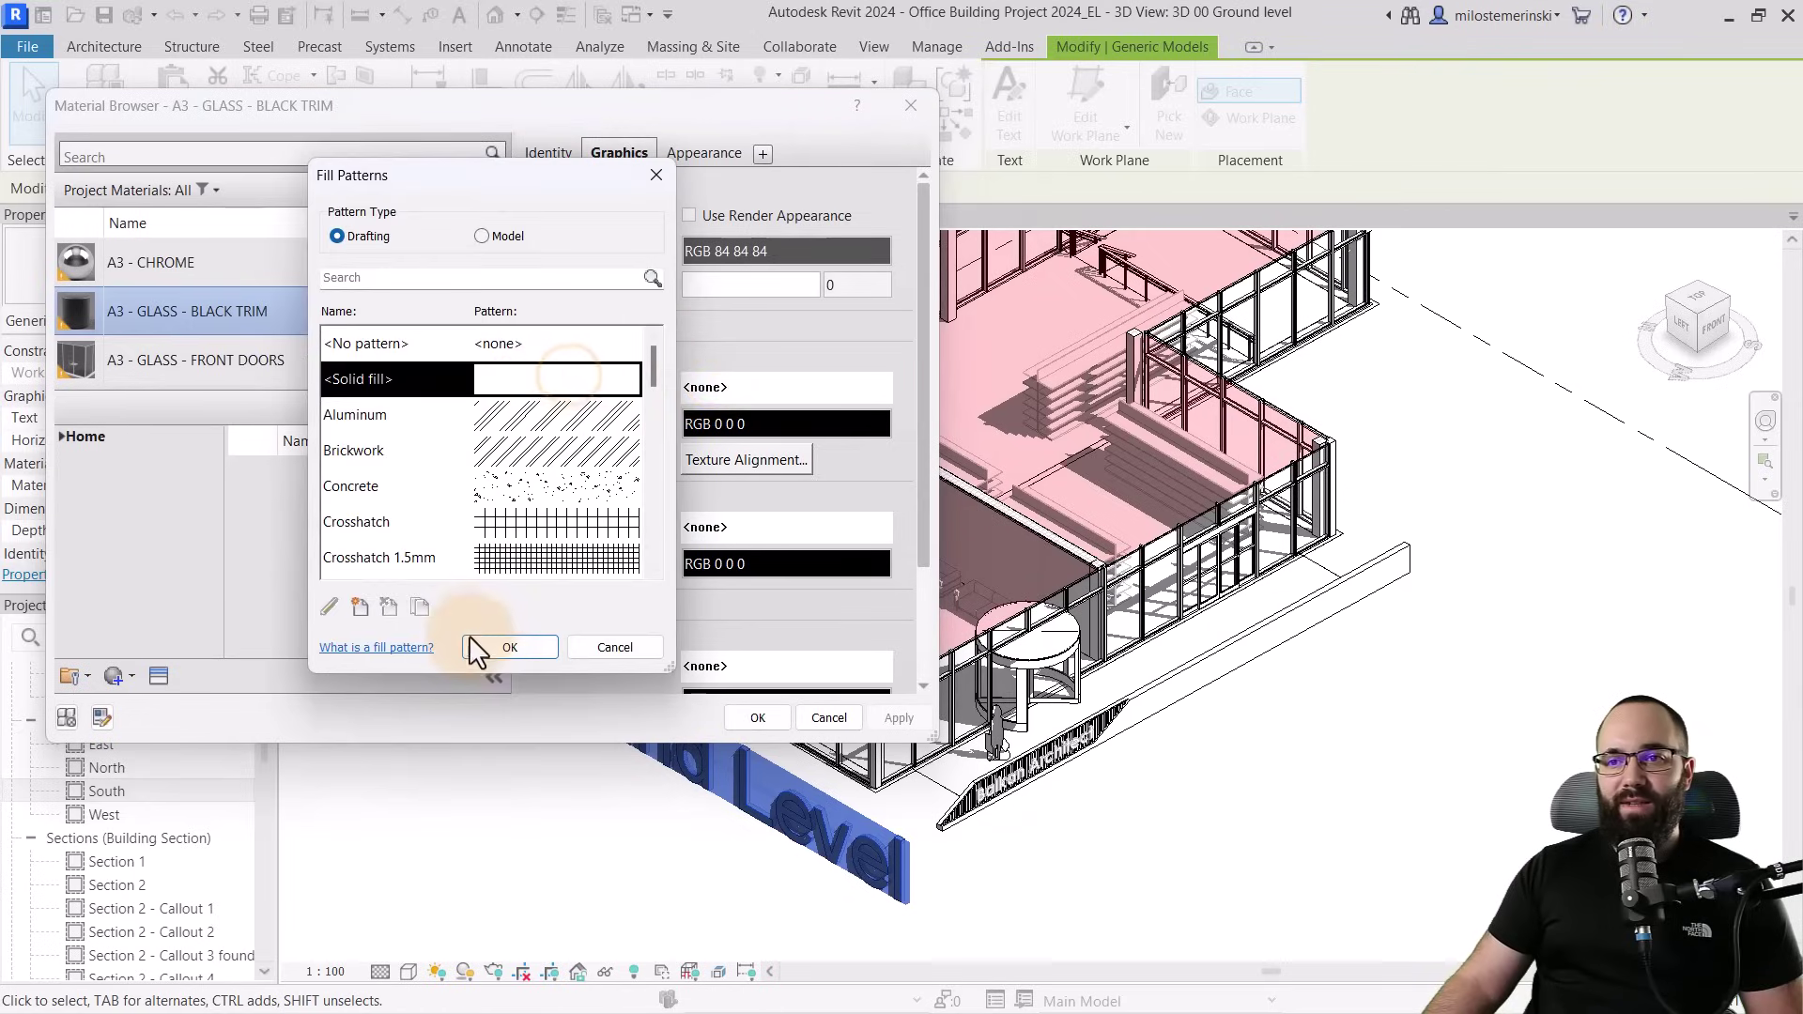
pyautogui.click(507, 648)
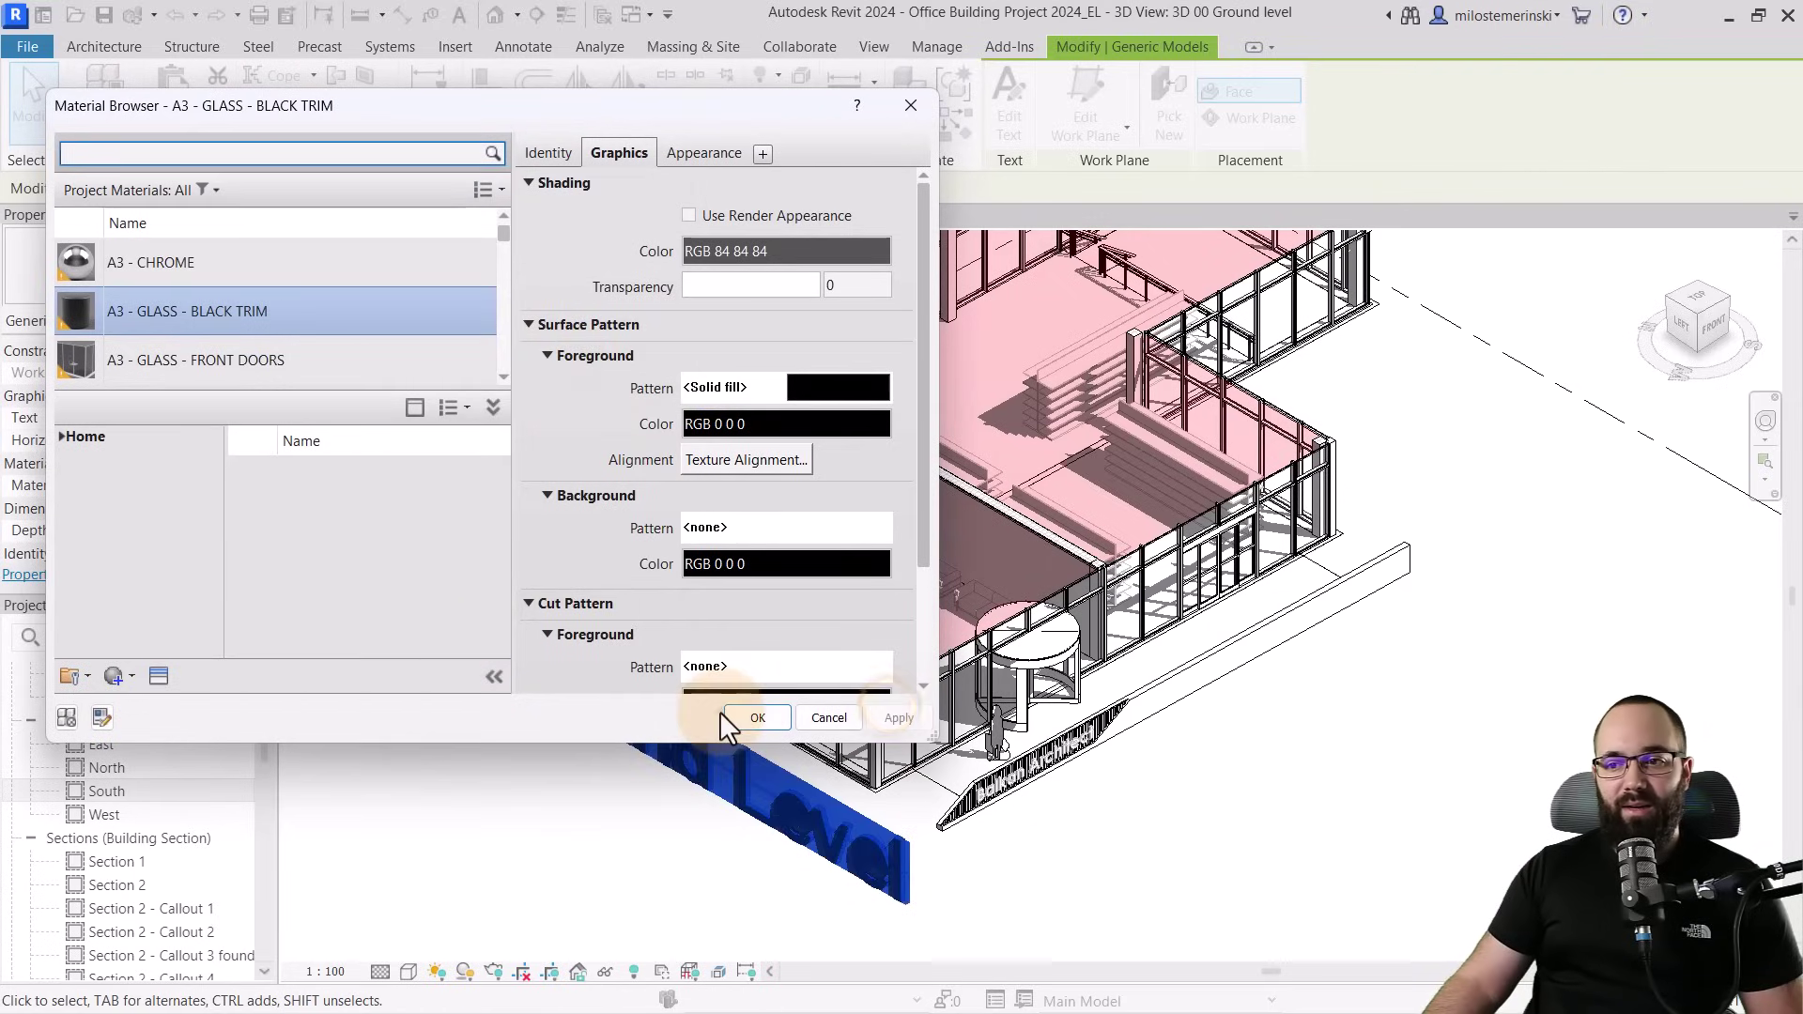
pyautogui.click(747, 716)
# Set the Ground Level model text depth to 5.00
pyautogui.click(502, 825)
pyautogui.scroll(-2, 503, 817)
pyautogui.click(661, 699)
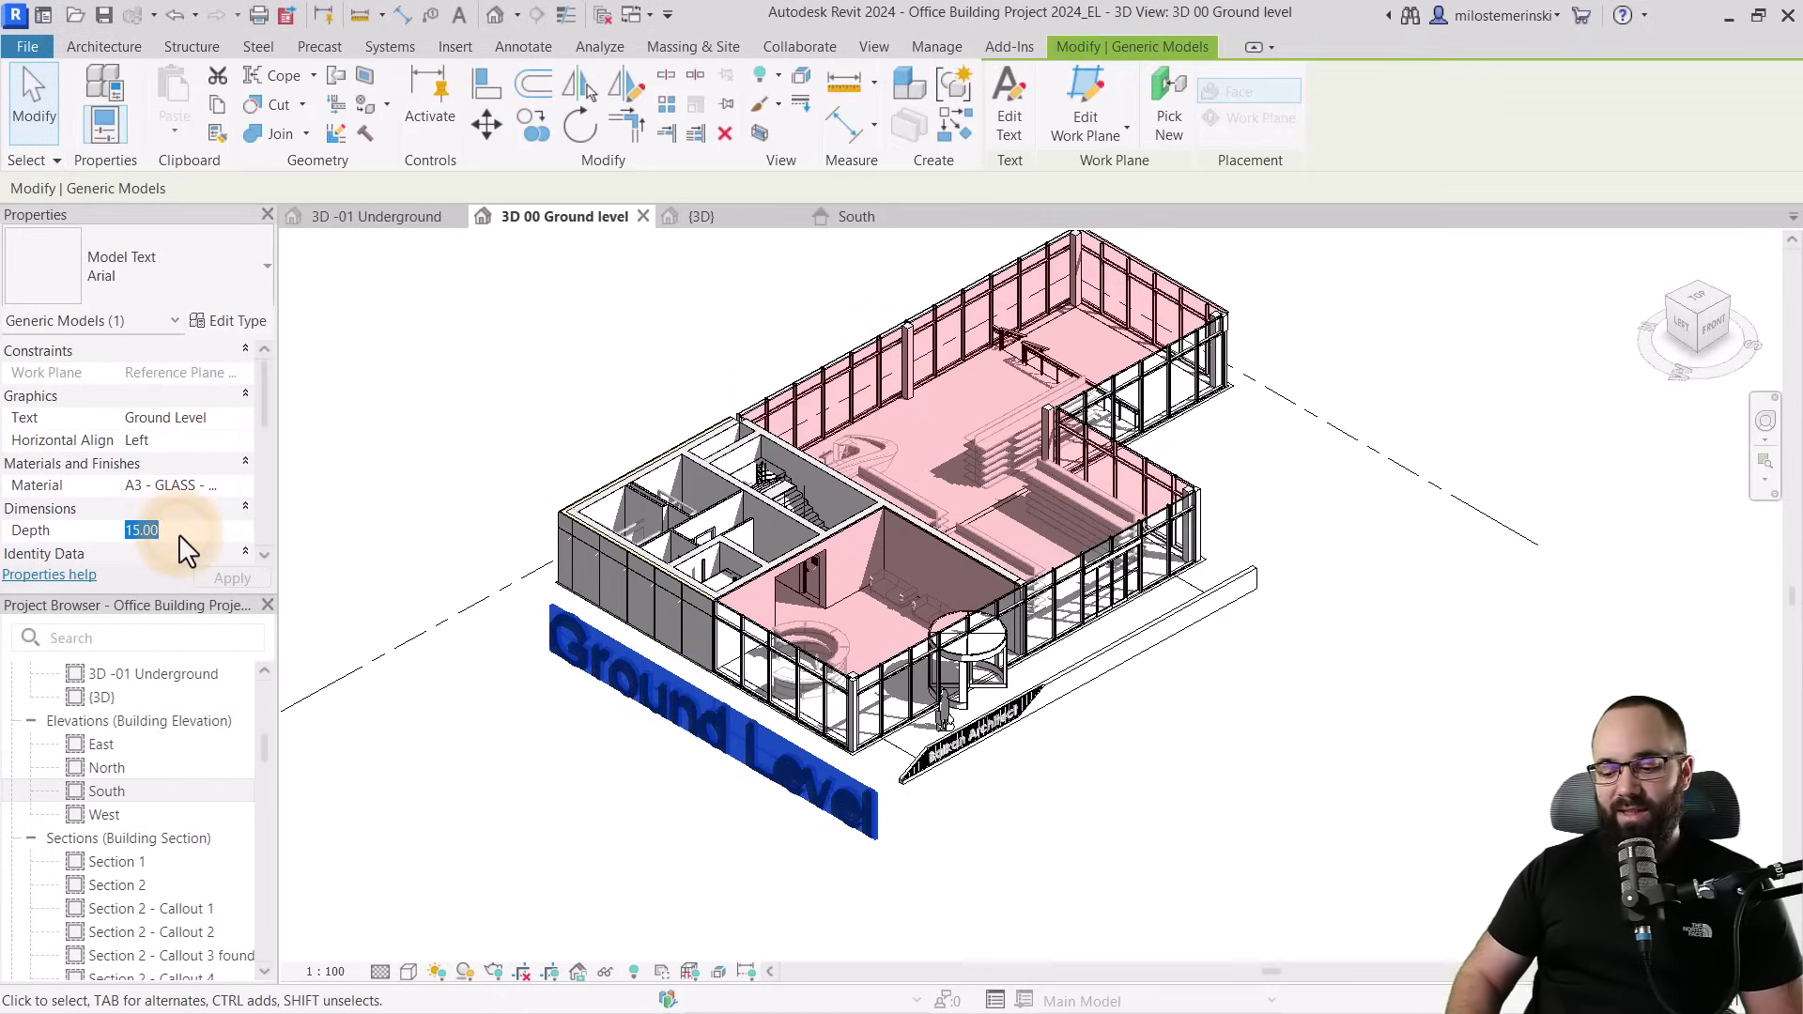
pyautogui.write('5.00')
pyautogui.click(486, 453)
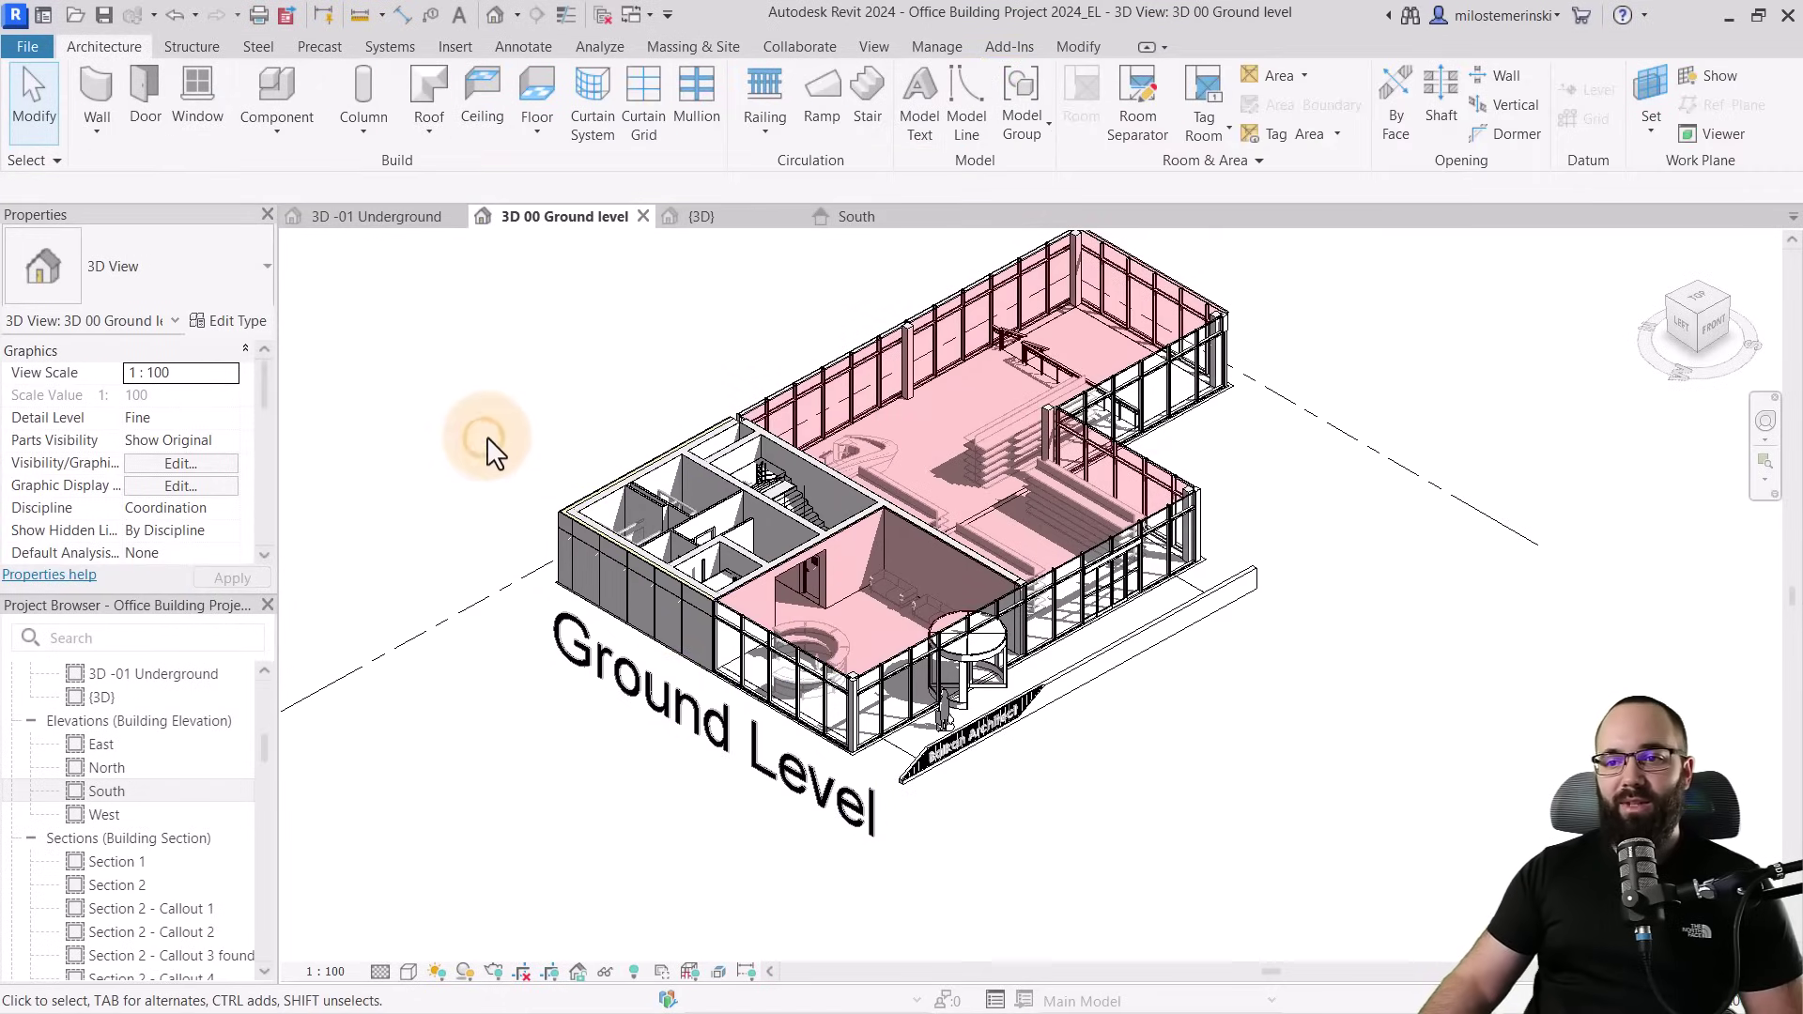
# Select all ground-floor elements, filtering out Ceilings
pyautogui.scroll(-2, 487, 575)
pyautogui.moveTo(488, 576); pyautogui.dragTo(464, 772, button='middle')
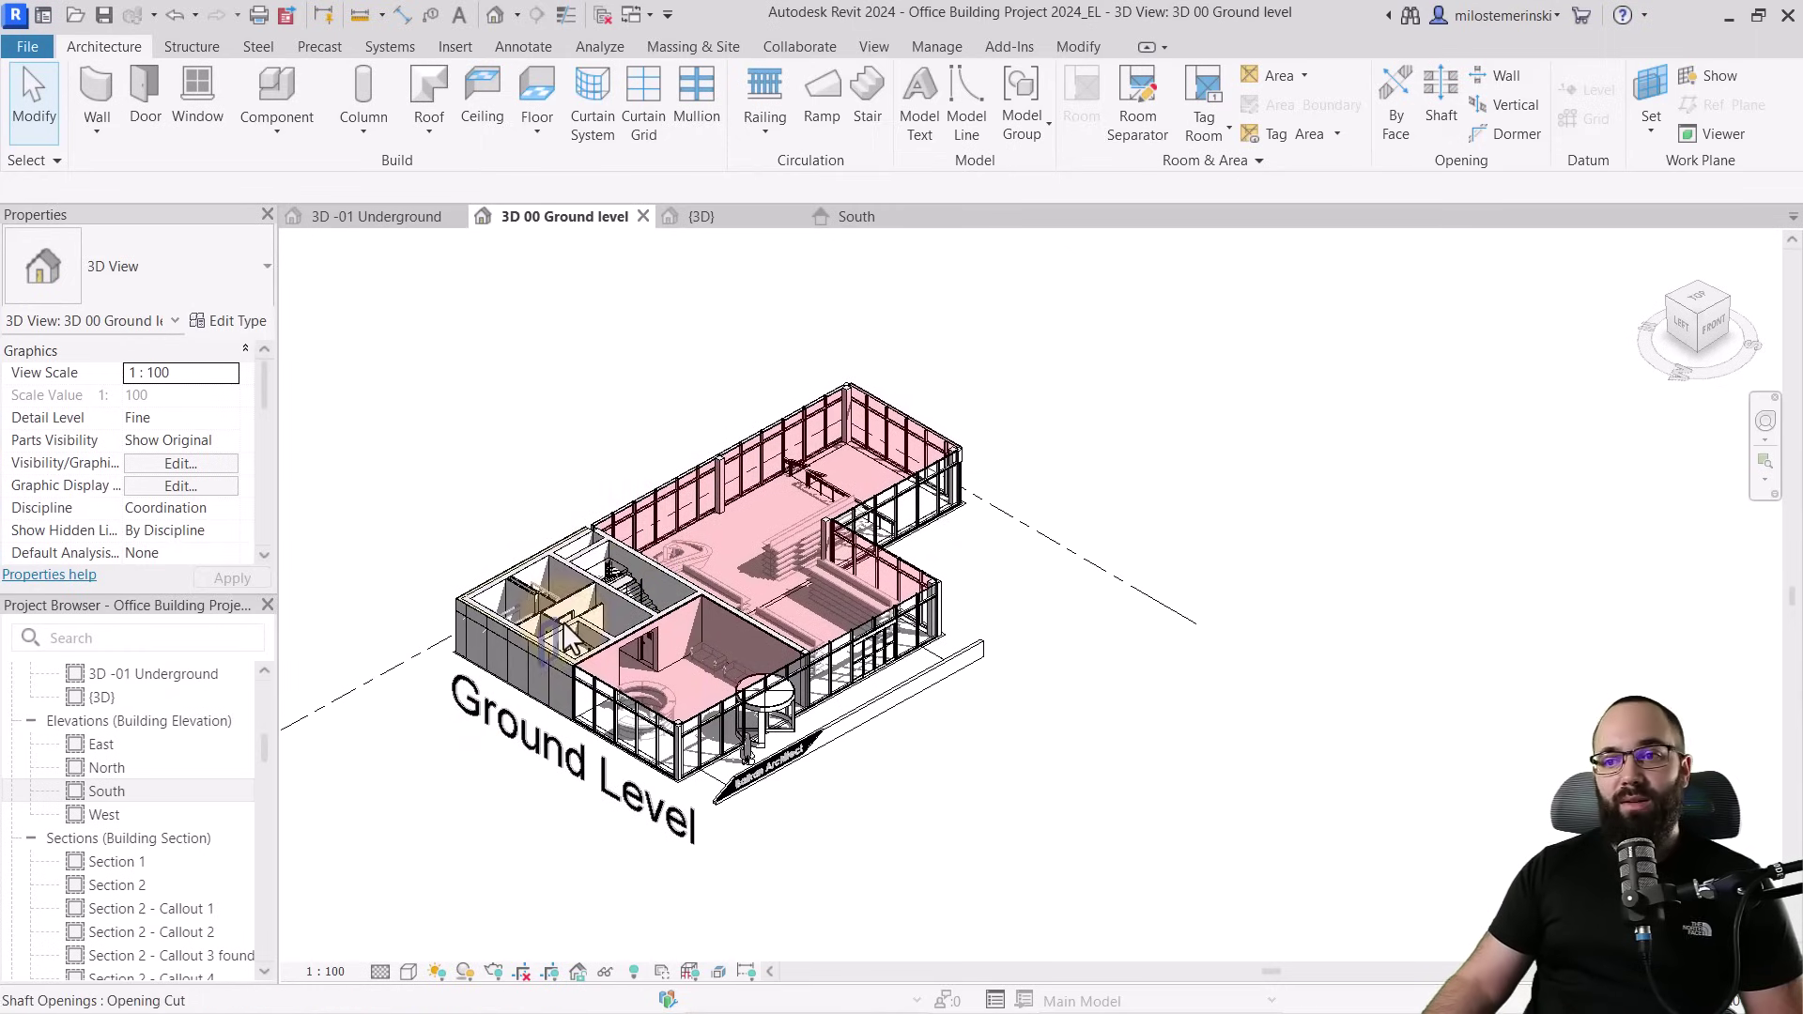
pyautogui.moveTo(459, 554); pyautogui.dragTo(497, 587, button='middle')
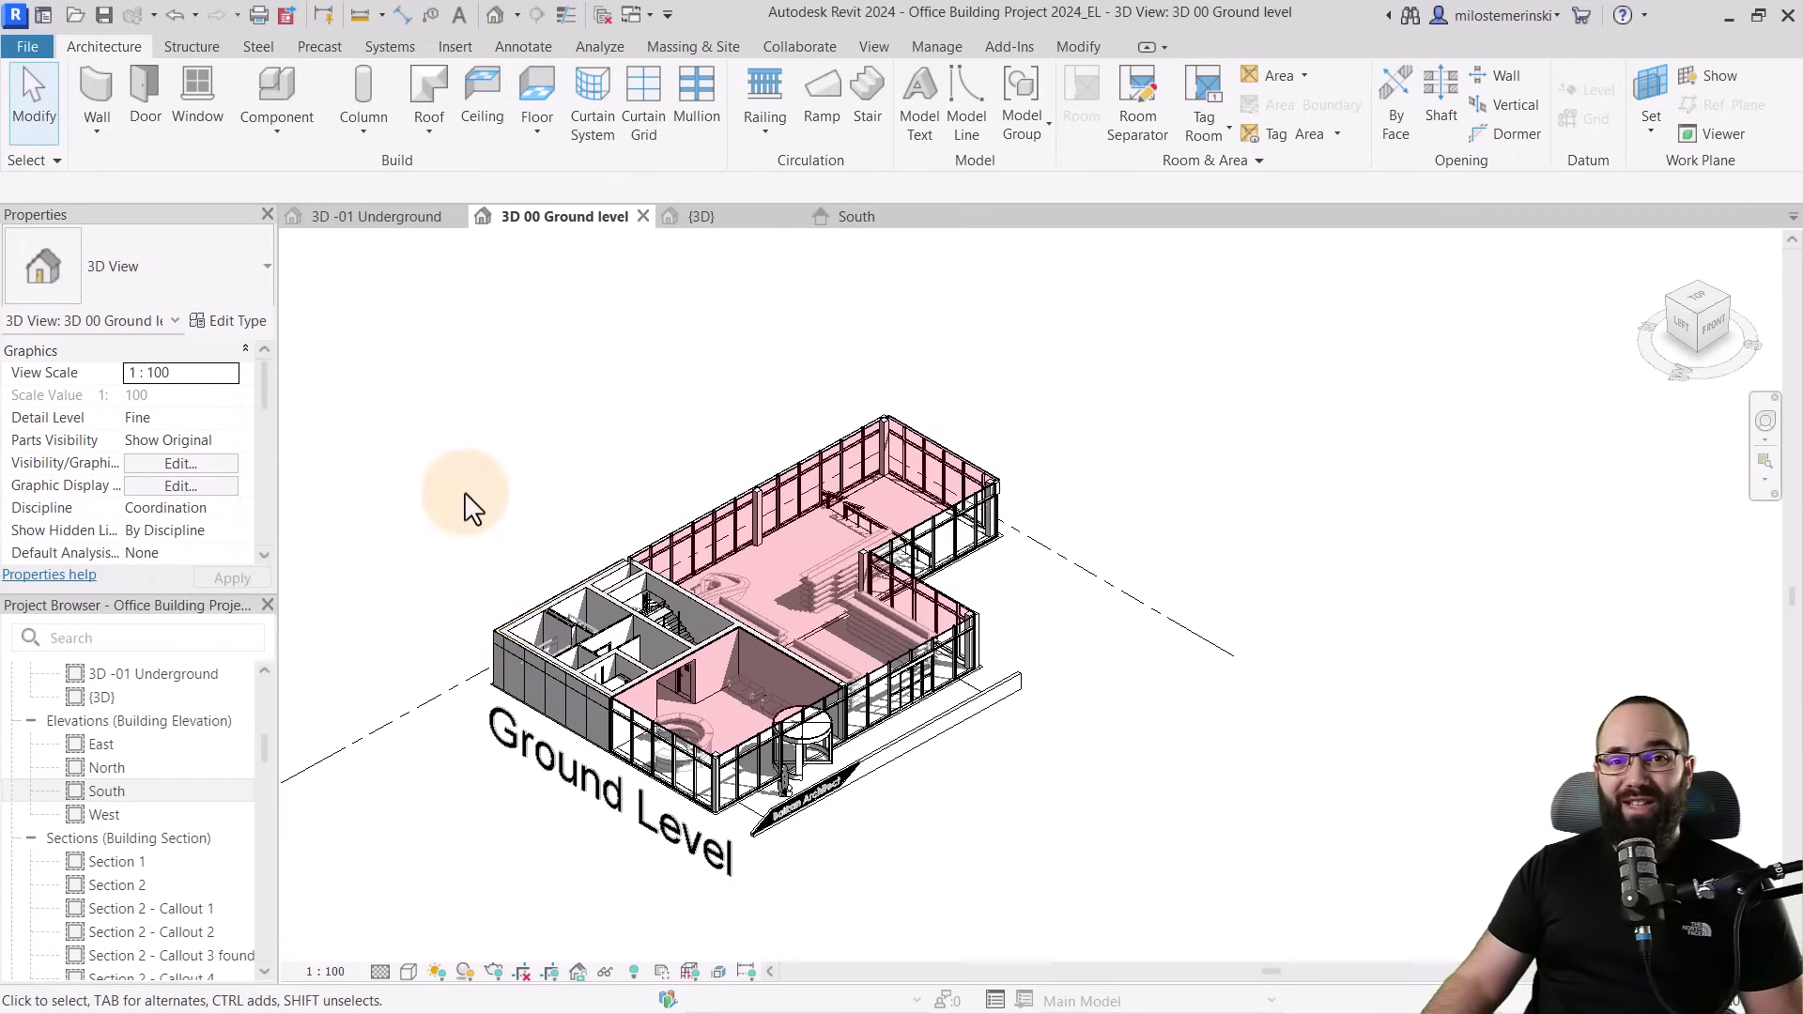
pyautogui.moveTo(467, 510); pyautogui.dragTo(473, 515, button='middle')
pyautogui.moveTo(366, 340); pyautogui.dragTo(1084, 882)
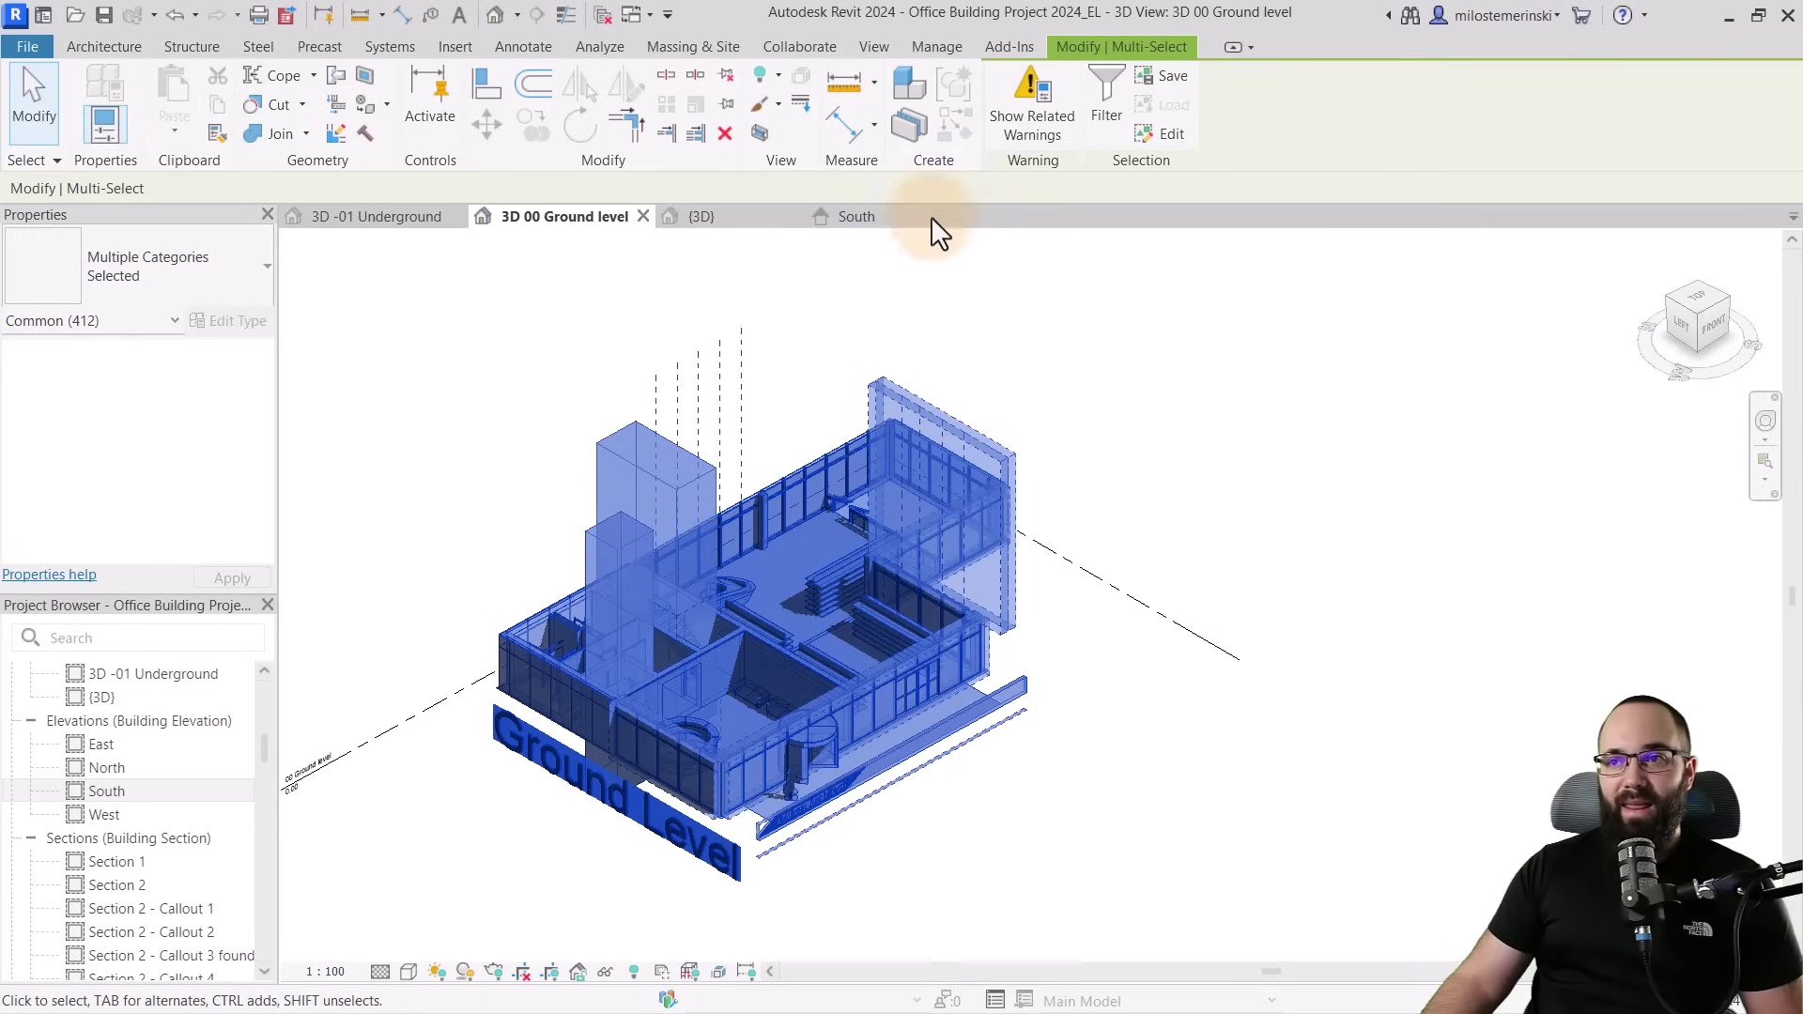
pyautogui.click(1085, 108)
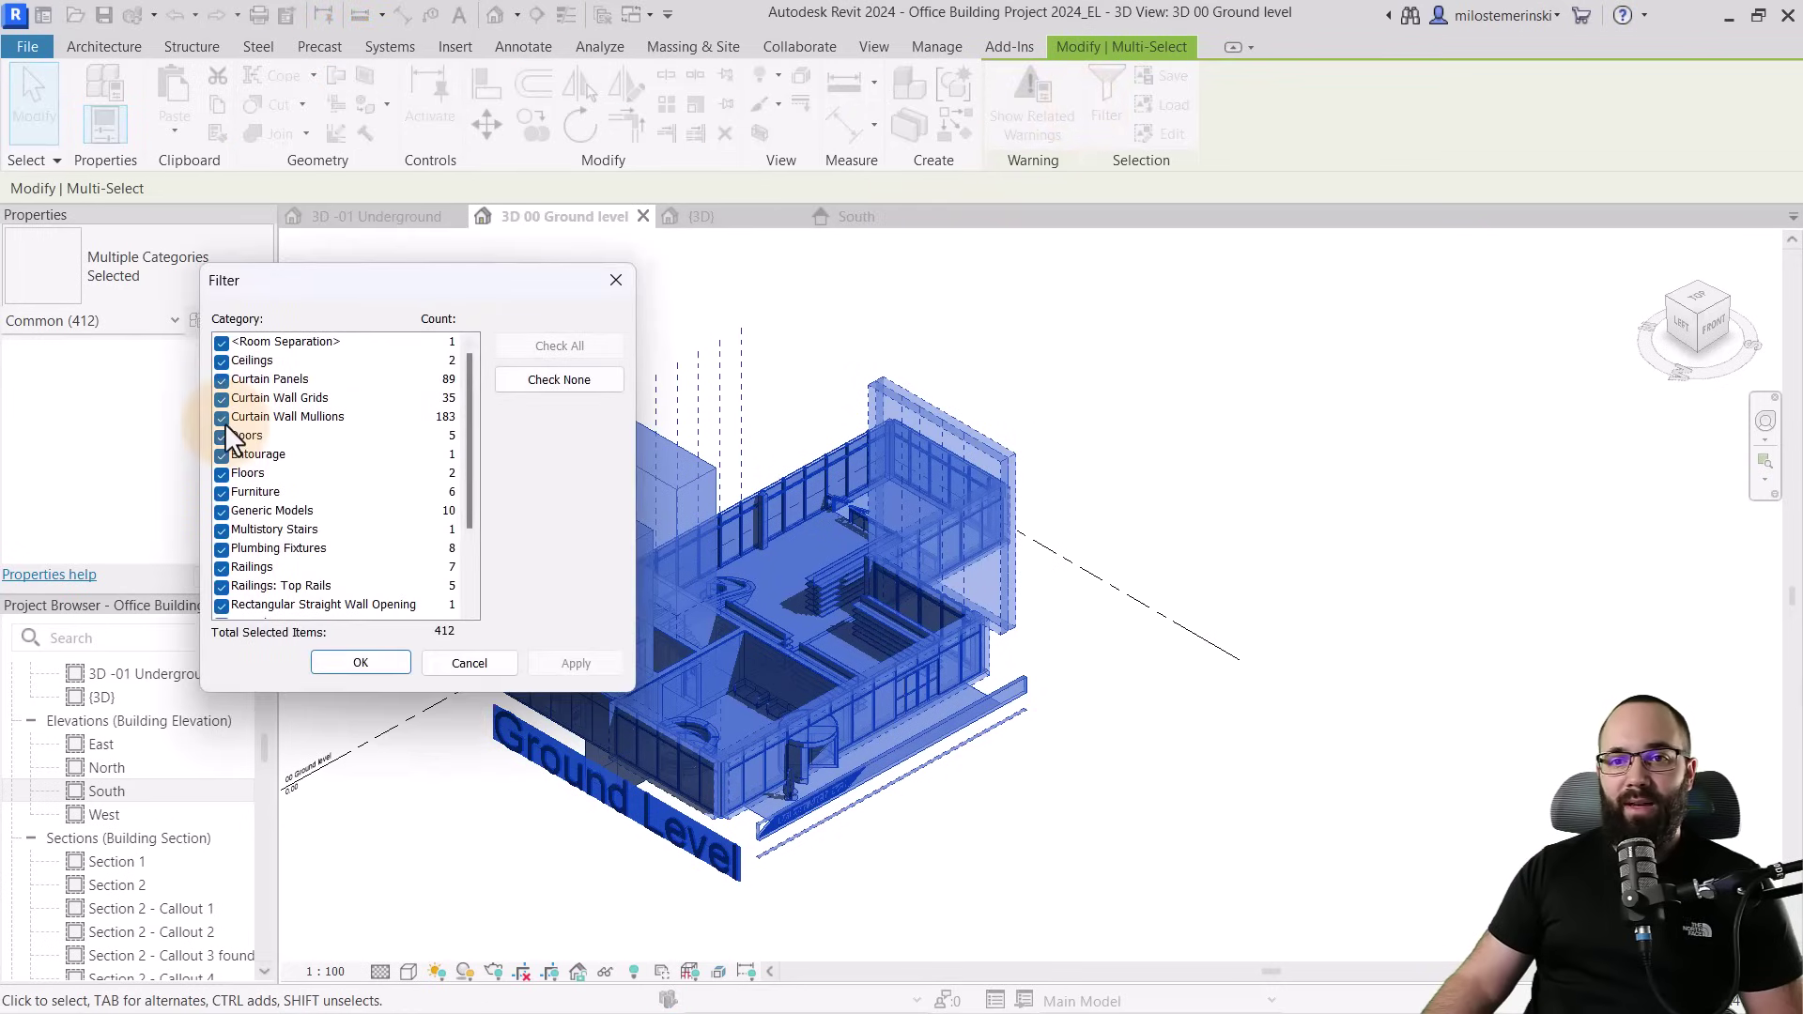
pyautogui.click(224, 362)
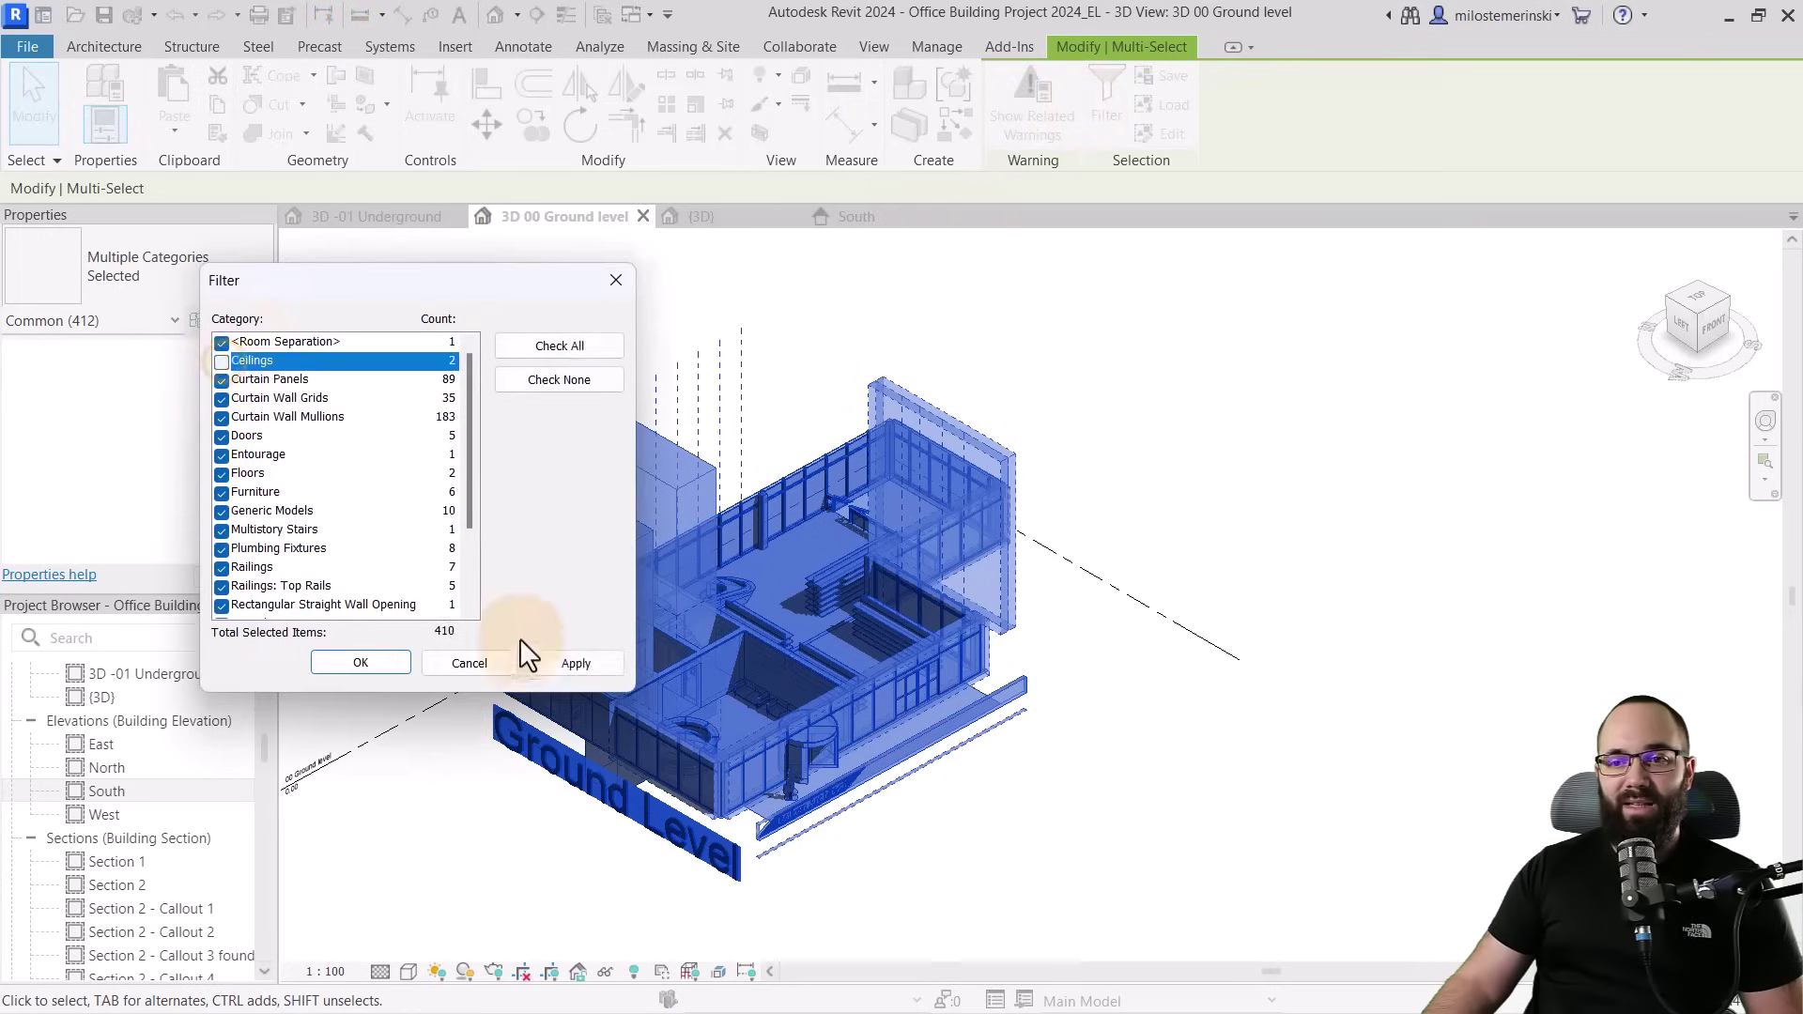
pyautogui.click(564, 663)
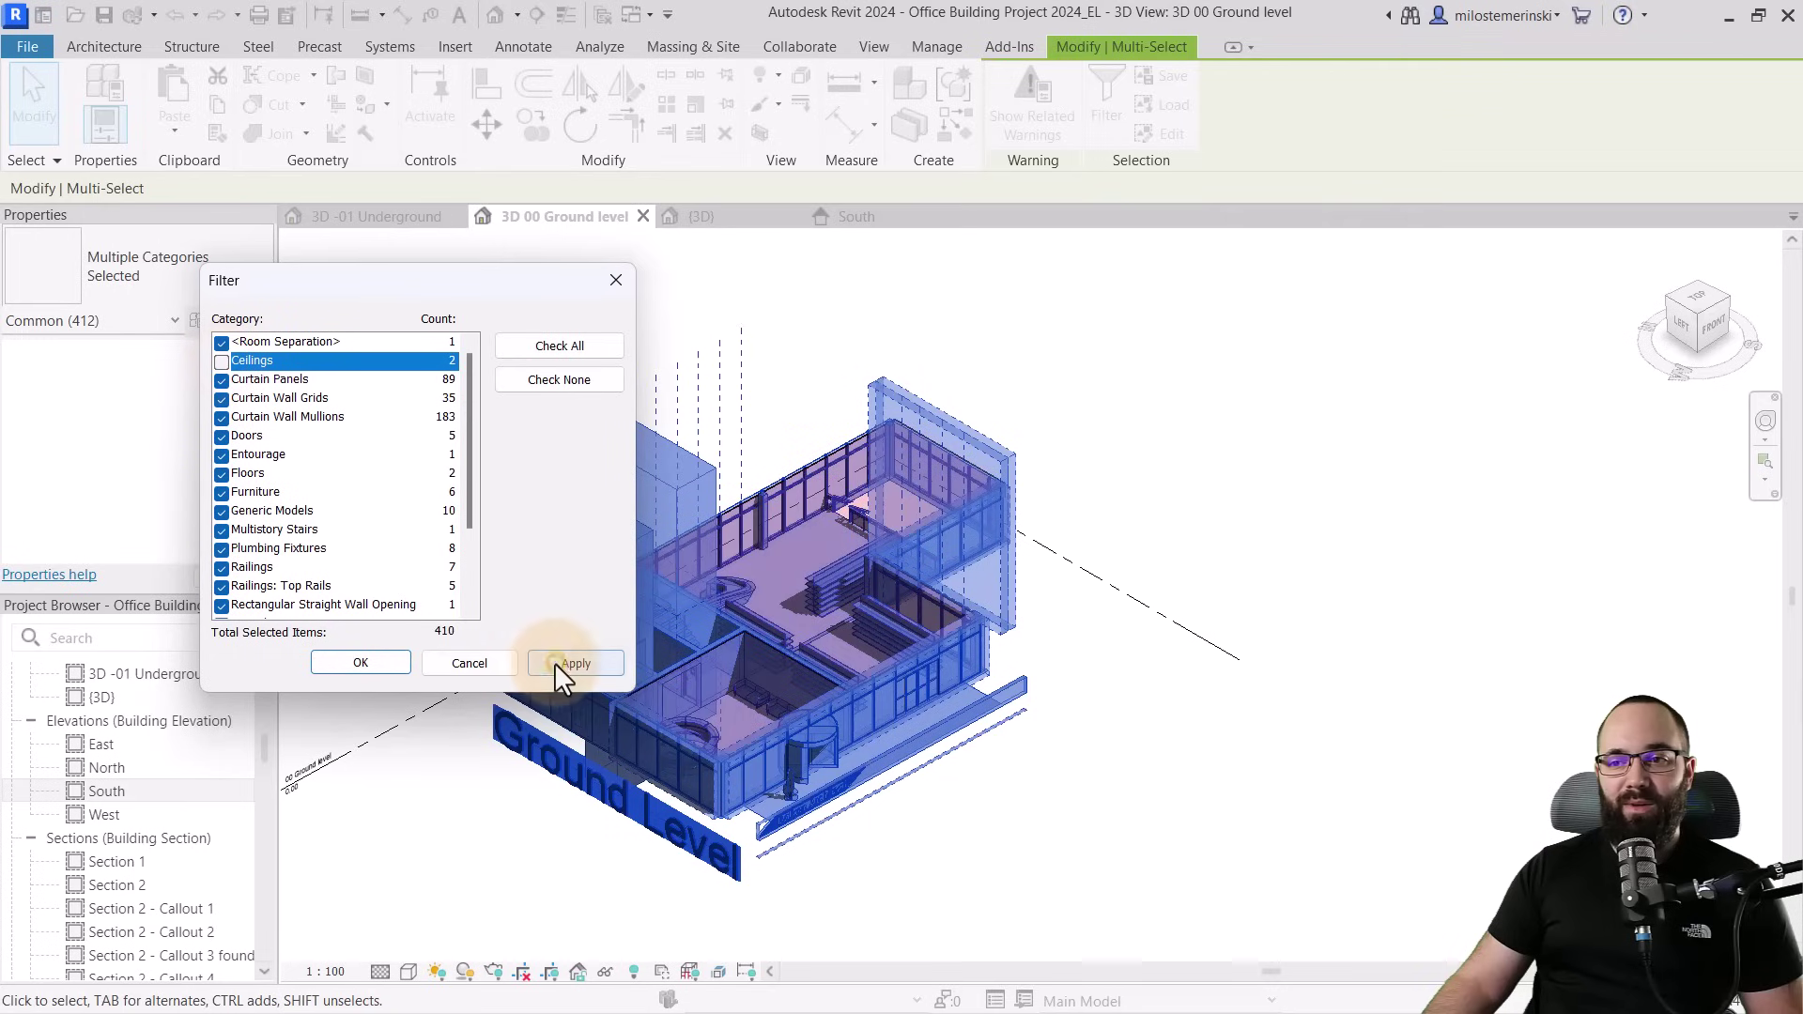
pyautogui.click(348, 667)
# Apply a Halftone by-element graphic override to the selected elements in this view
pyautogui.rightClick(436, 368)
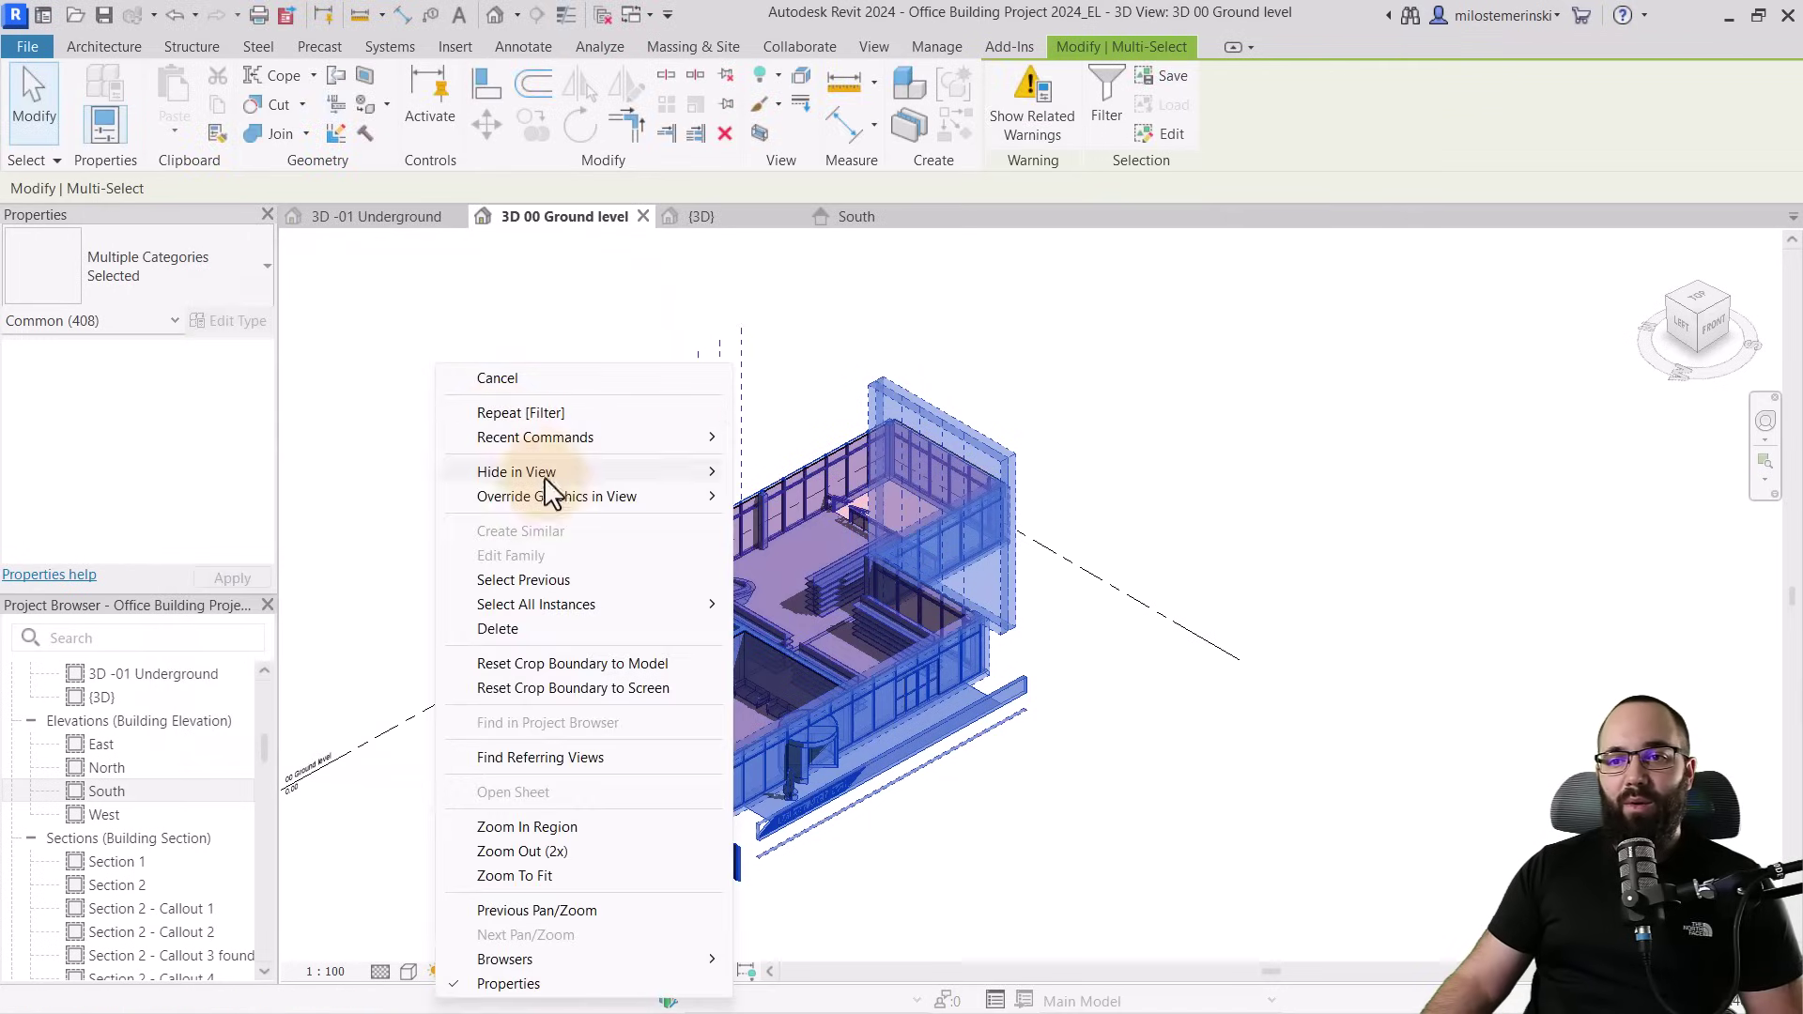
pyautogui.moveTo(556, 495)
pyautogui.click(793, 496)
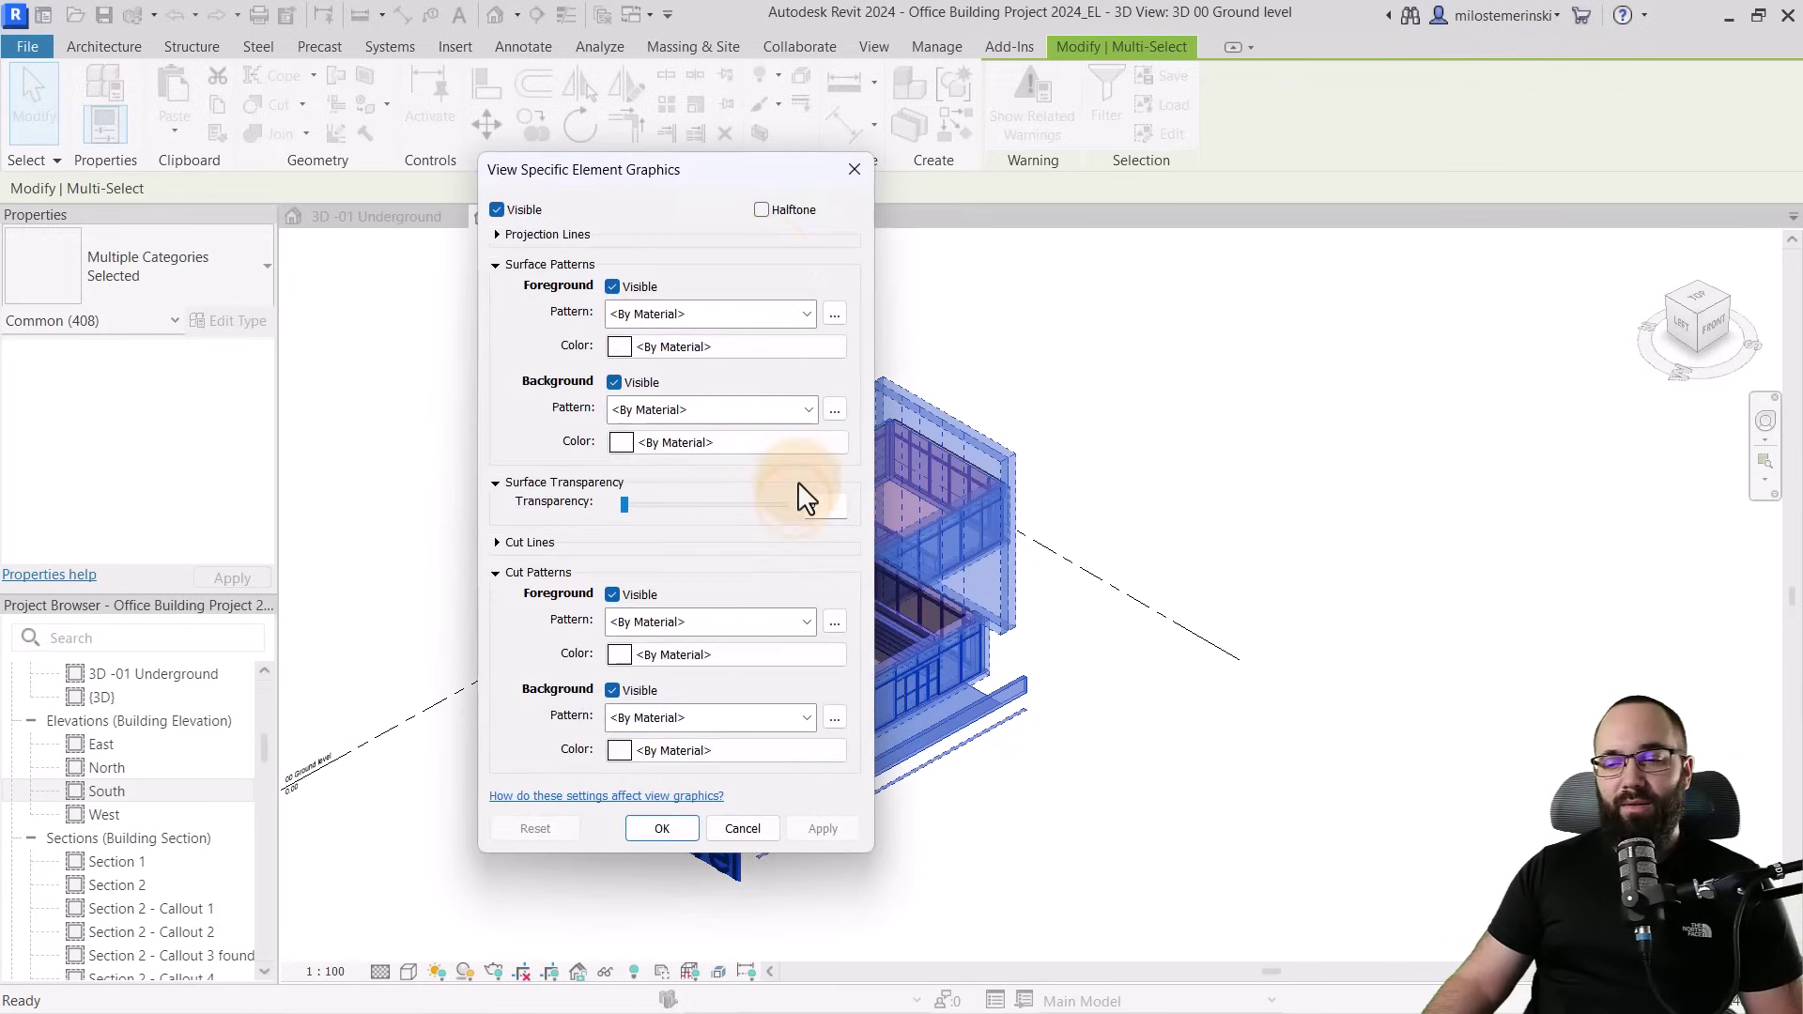
pyautogui.click(762, 210)
pyautogui.click(810, 829)
pyautogui.click(649, 830)
pyautogui.click(309, 508)
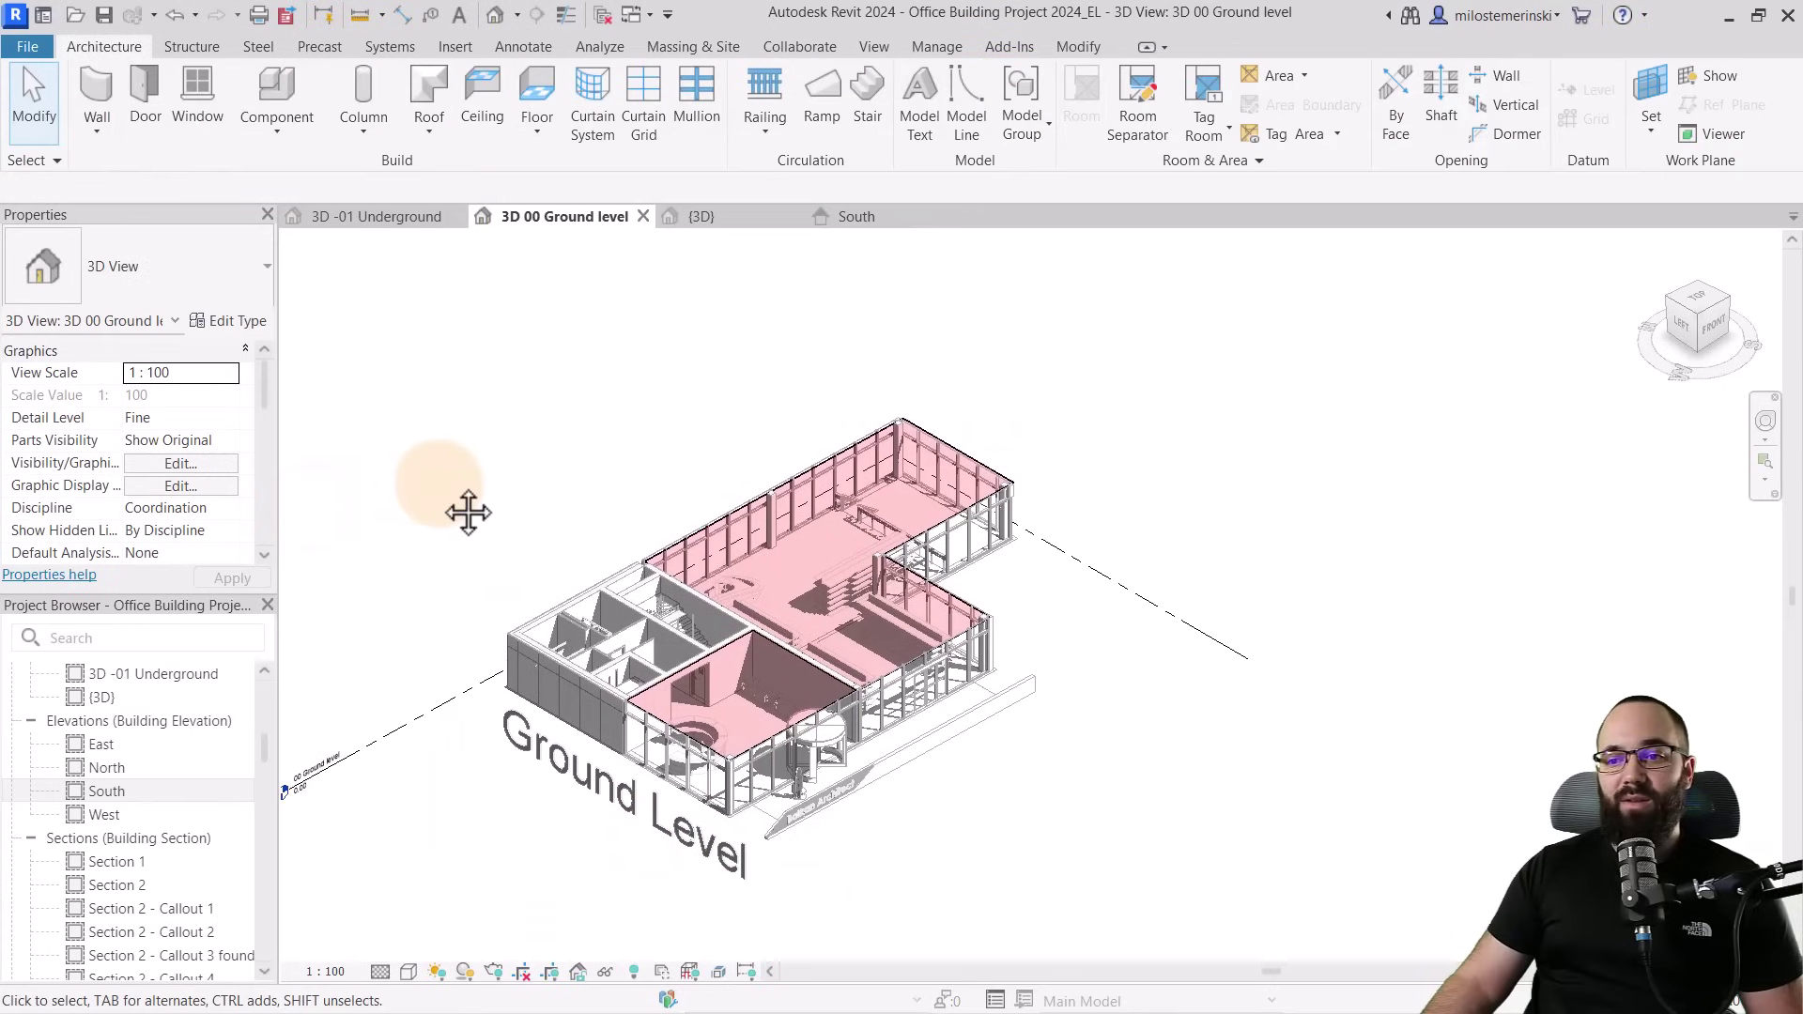
pyautogui.moveTo(448, 507); pyautogui.dragTo(460, 516, button='middle')
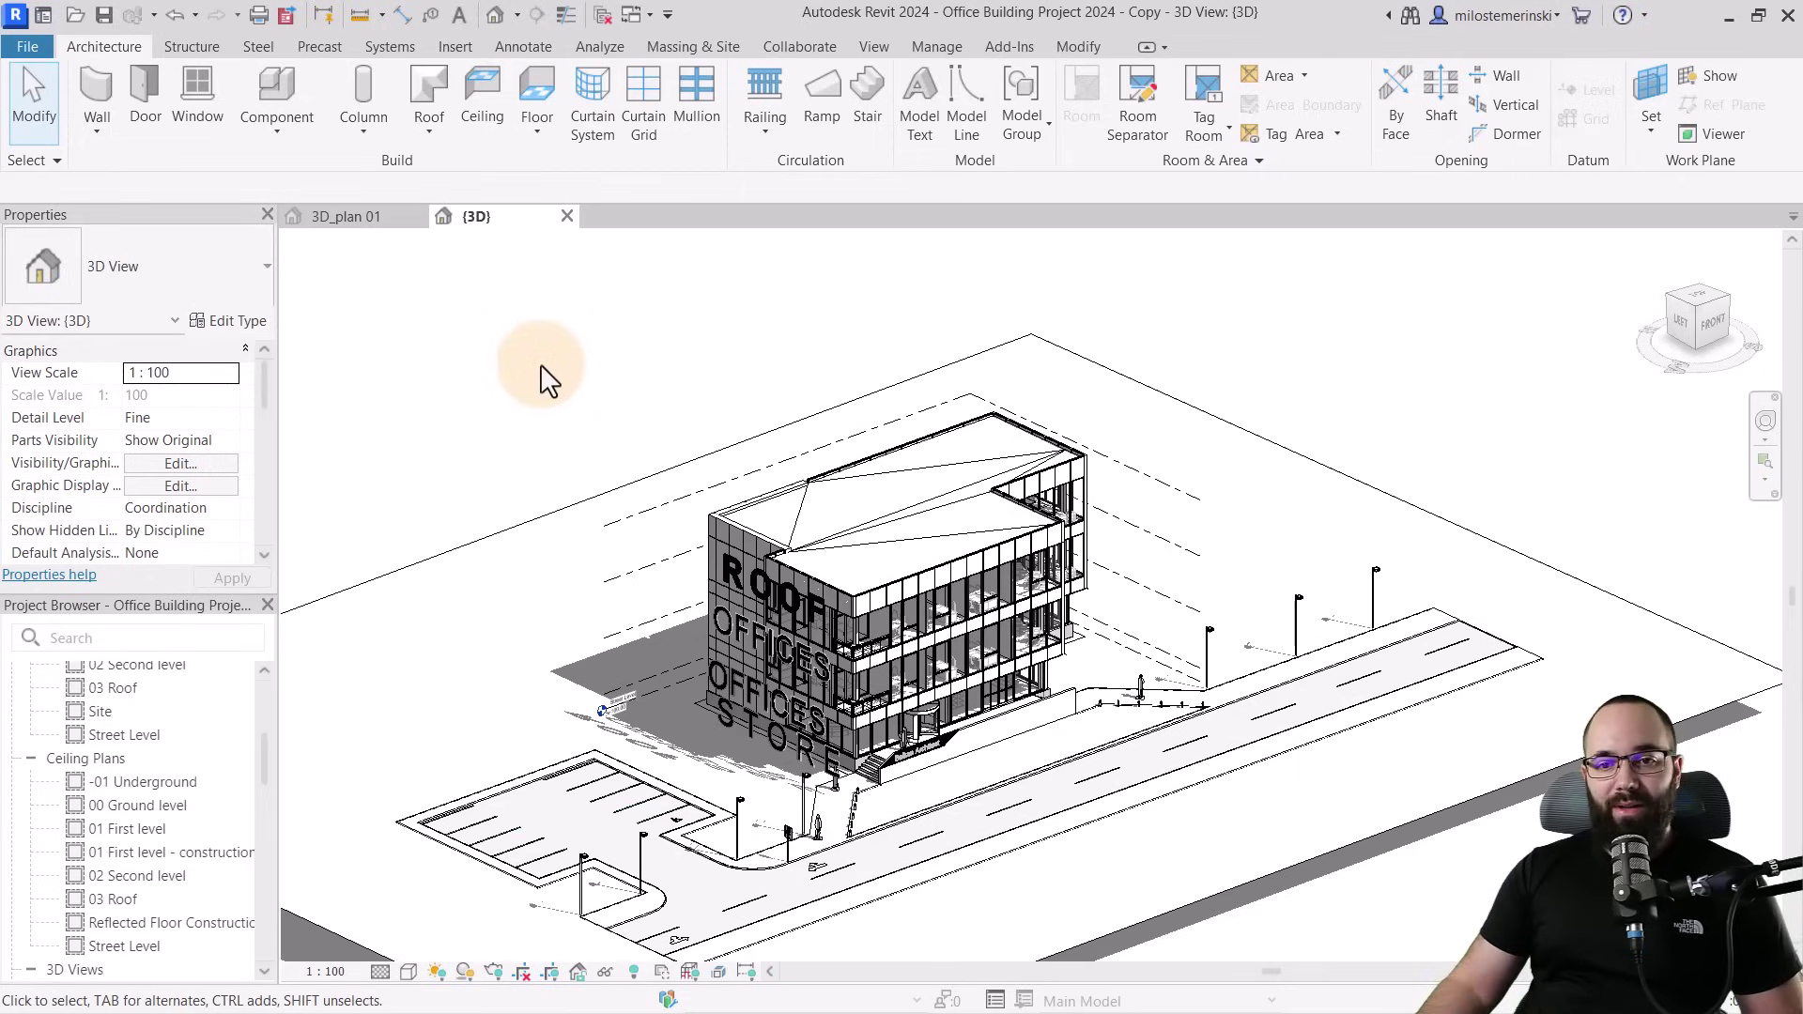
# Create new sheet A104 using the A2 metric_BA title block from Sheets (all)
pyautogui.scroll(-5, 152, 775)
pyautogui.scroll(-4, 169, 742)
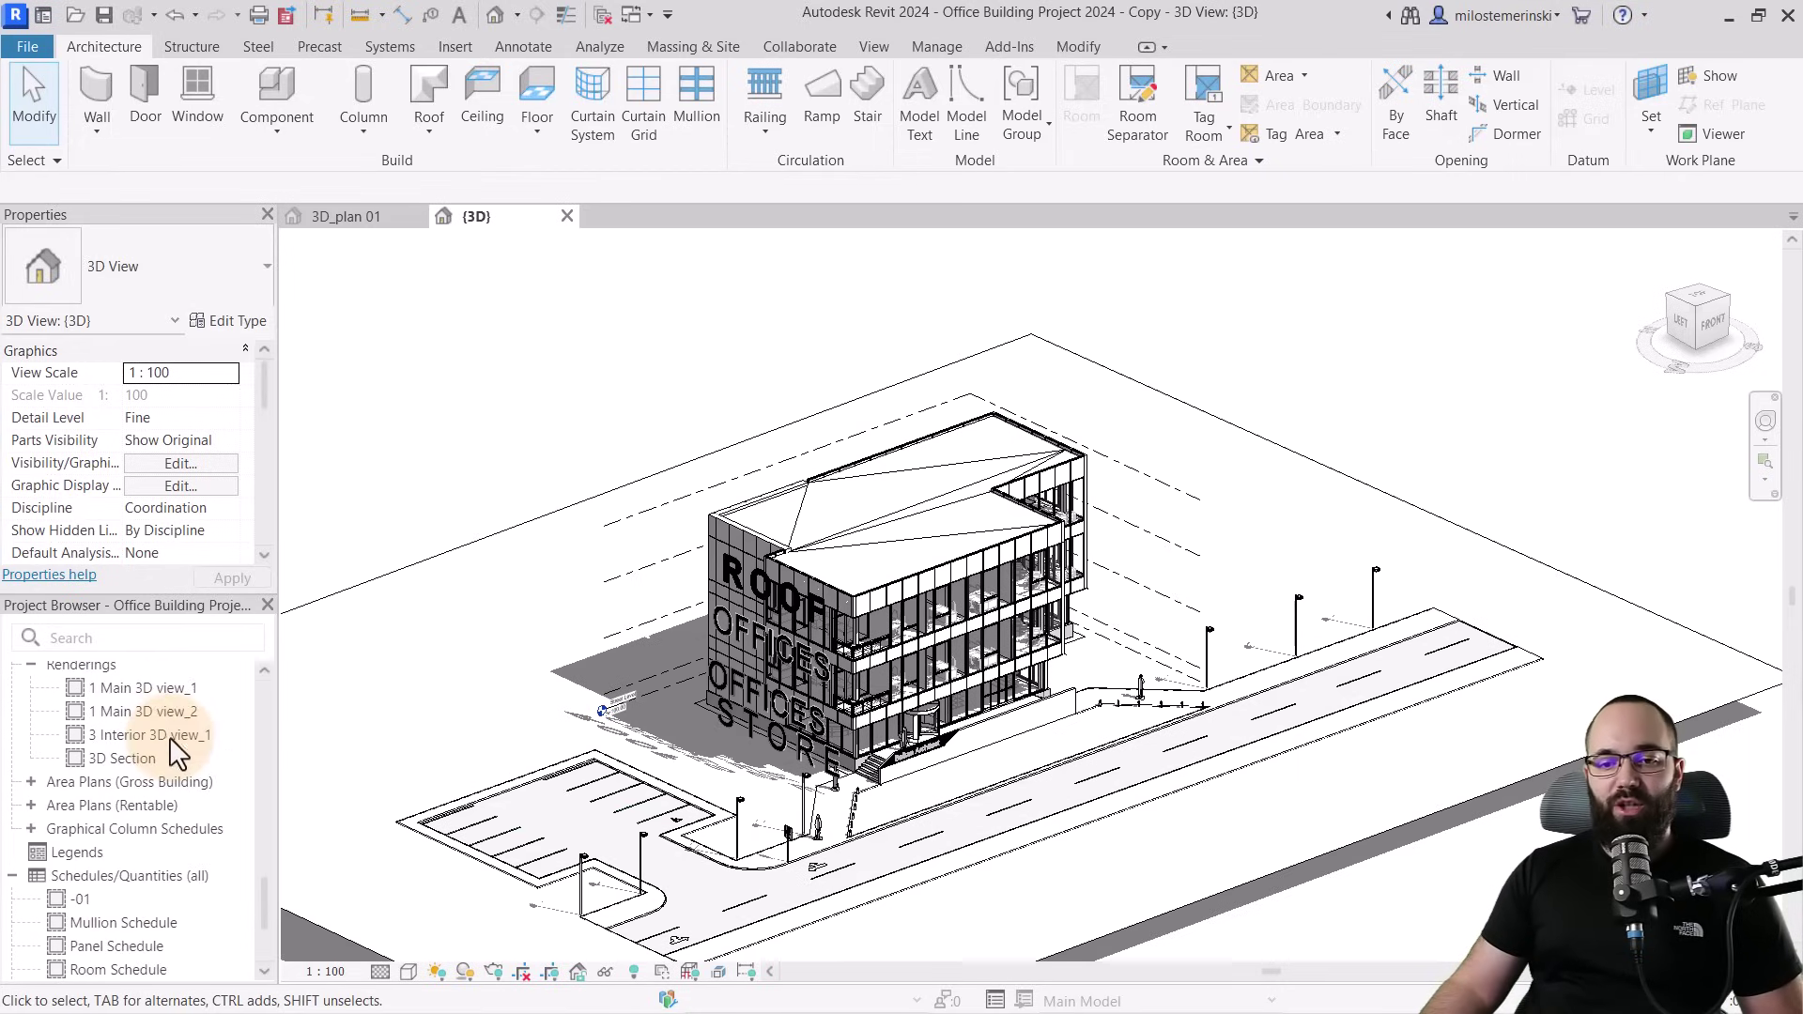
pyautogui.scroll(-2, 53, 861)
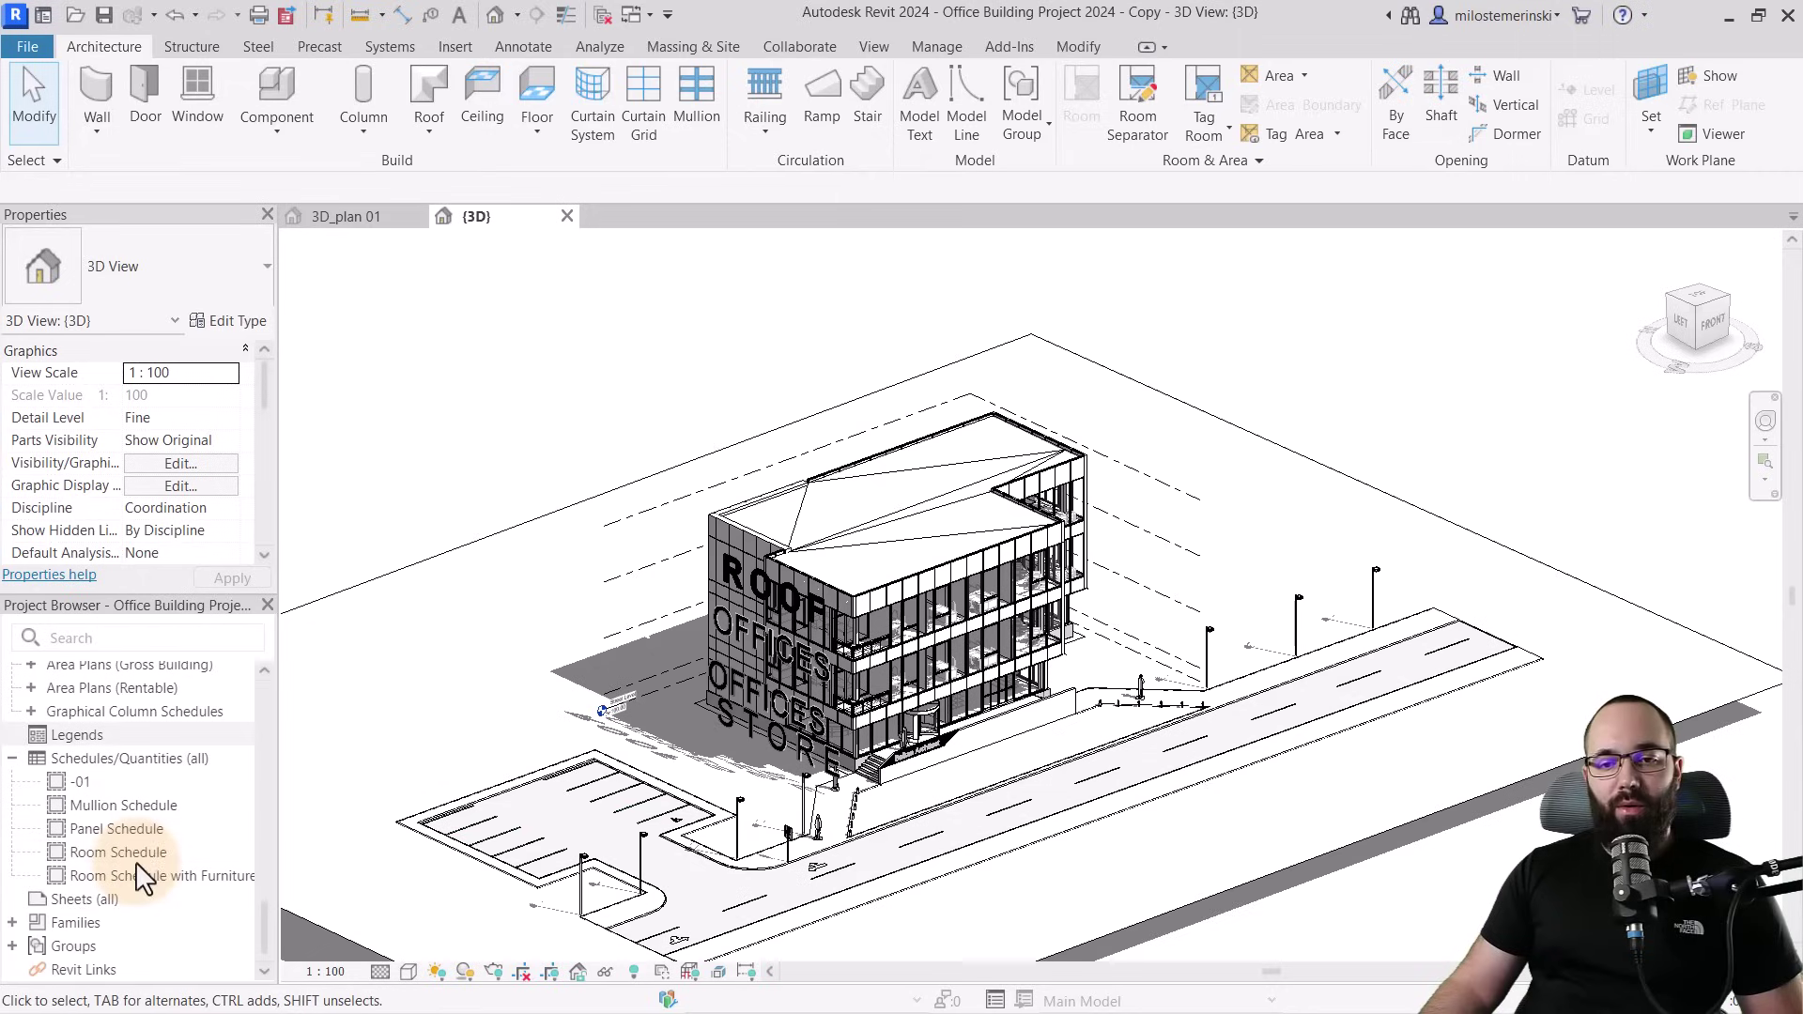
pyautogui.rightClick(103, 898)
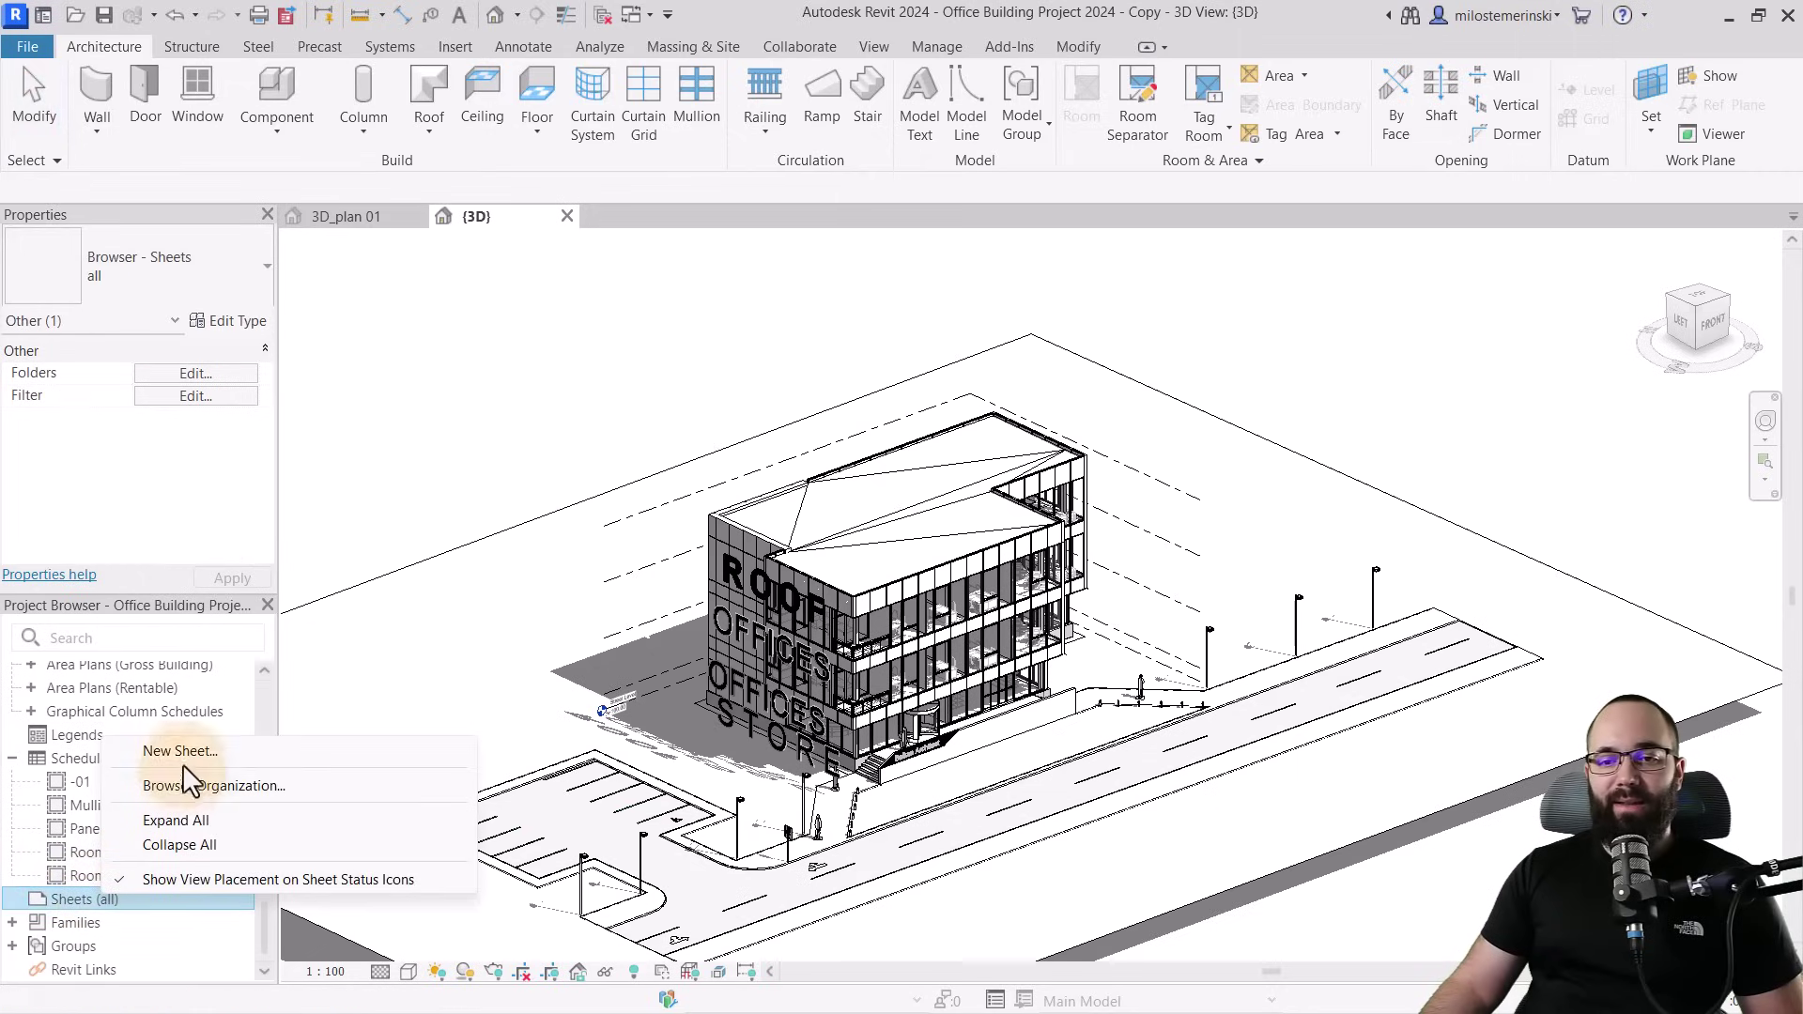
pyautogui.click(178, 752)
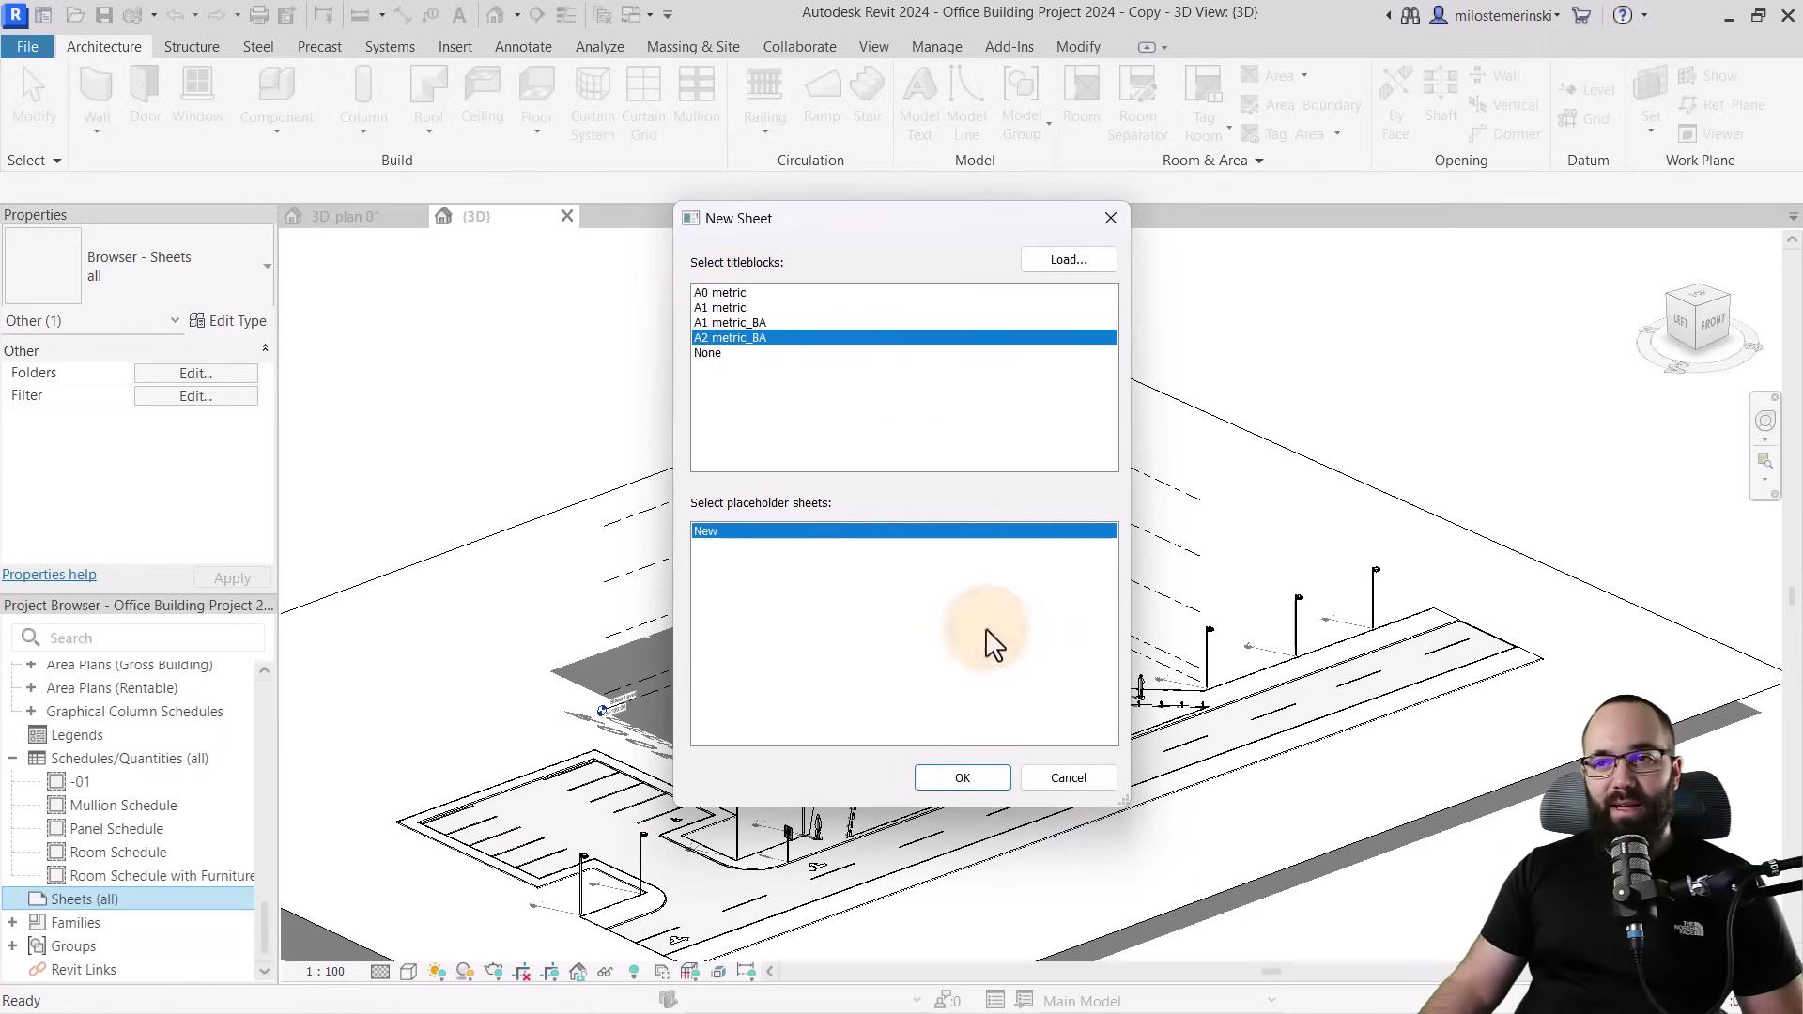
pyautogui.click(962, 778)
pyautogui.moveTo(1050, 639); pyautogui.dragTo(837, 644, button='middle')
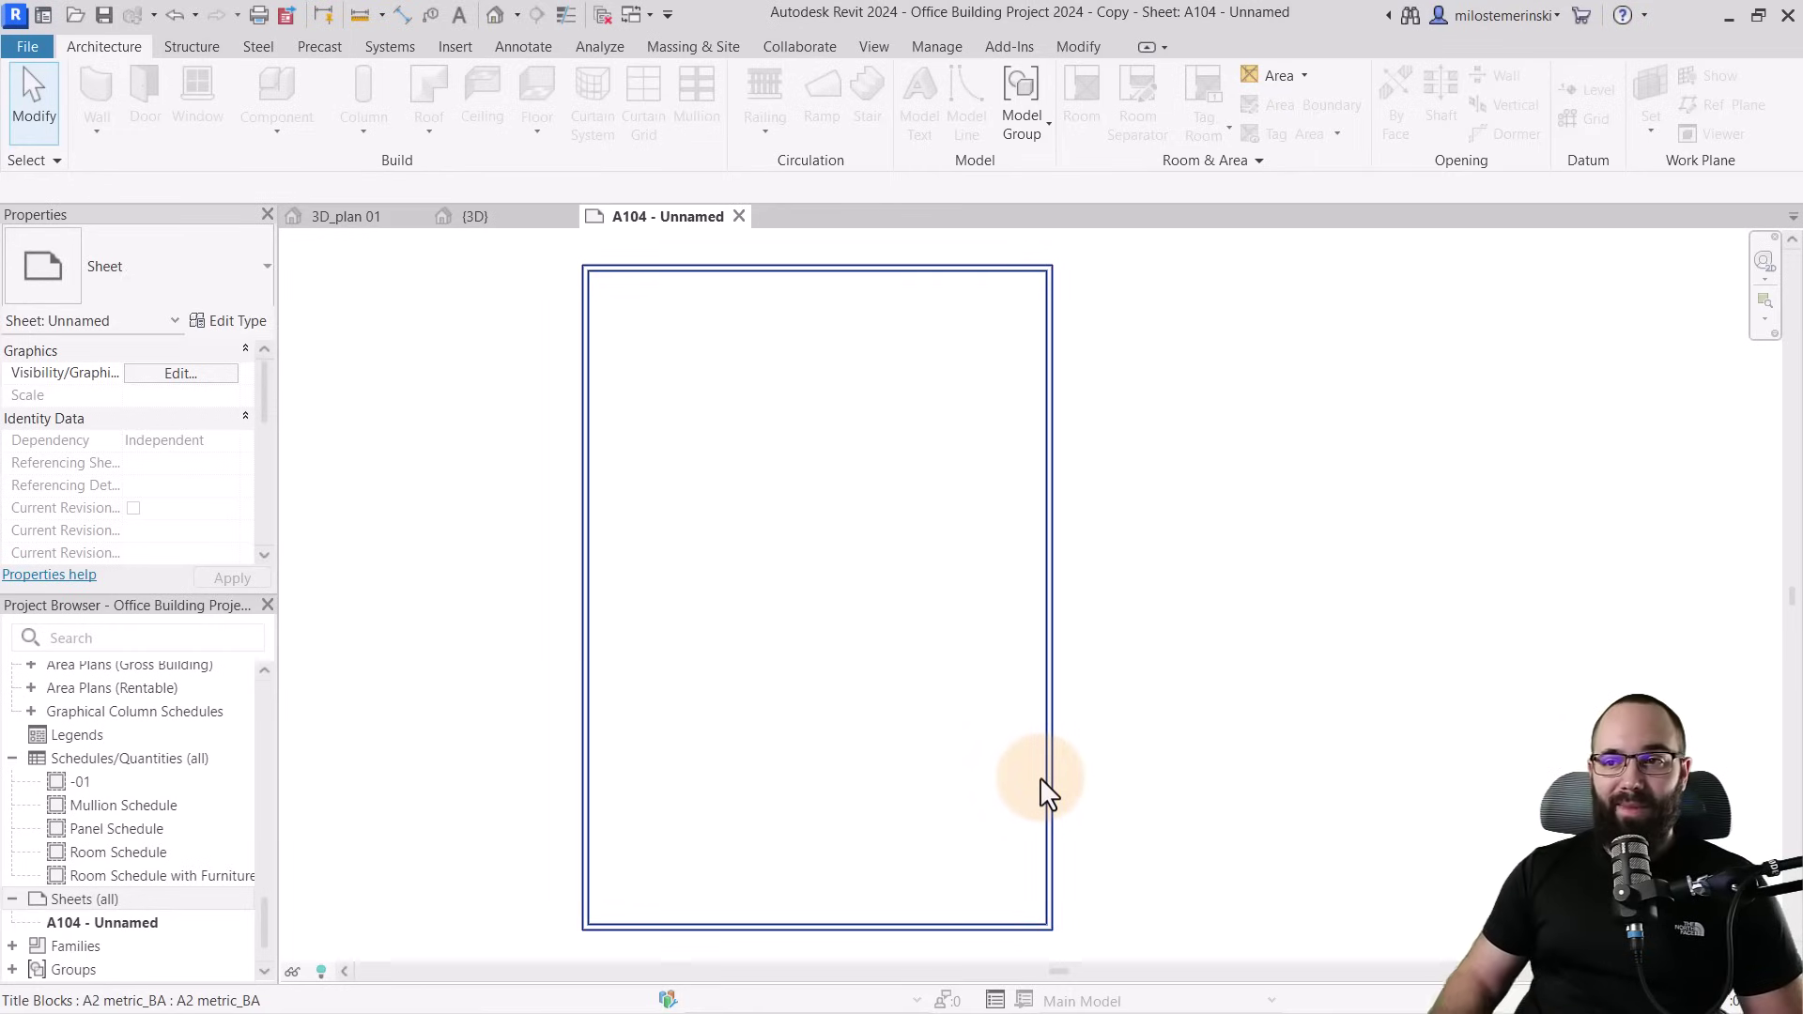
# Place the 3D_plan -01 warehouse view near the bottom of sheet A104
pyautogui.moveTo(921, 660)
pyautogui.mouseDown(button='middle')
pyautogui.moveTo(903, 646)
pyautogui.moveTo(893, 664)
pyautogui.mouseUp(button='middle')
pyautogui.scroll(5, 179, 831)
pyautogui.scroll(5, 172, 831)
pyautogui.scroll(-10, 169, 789)
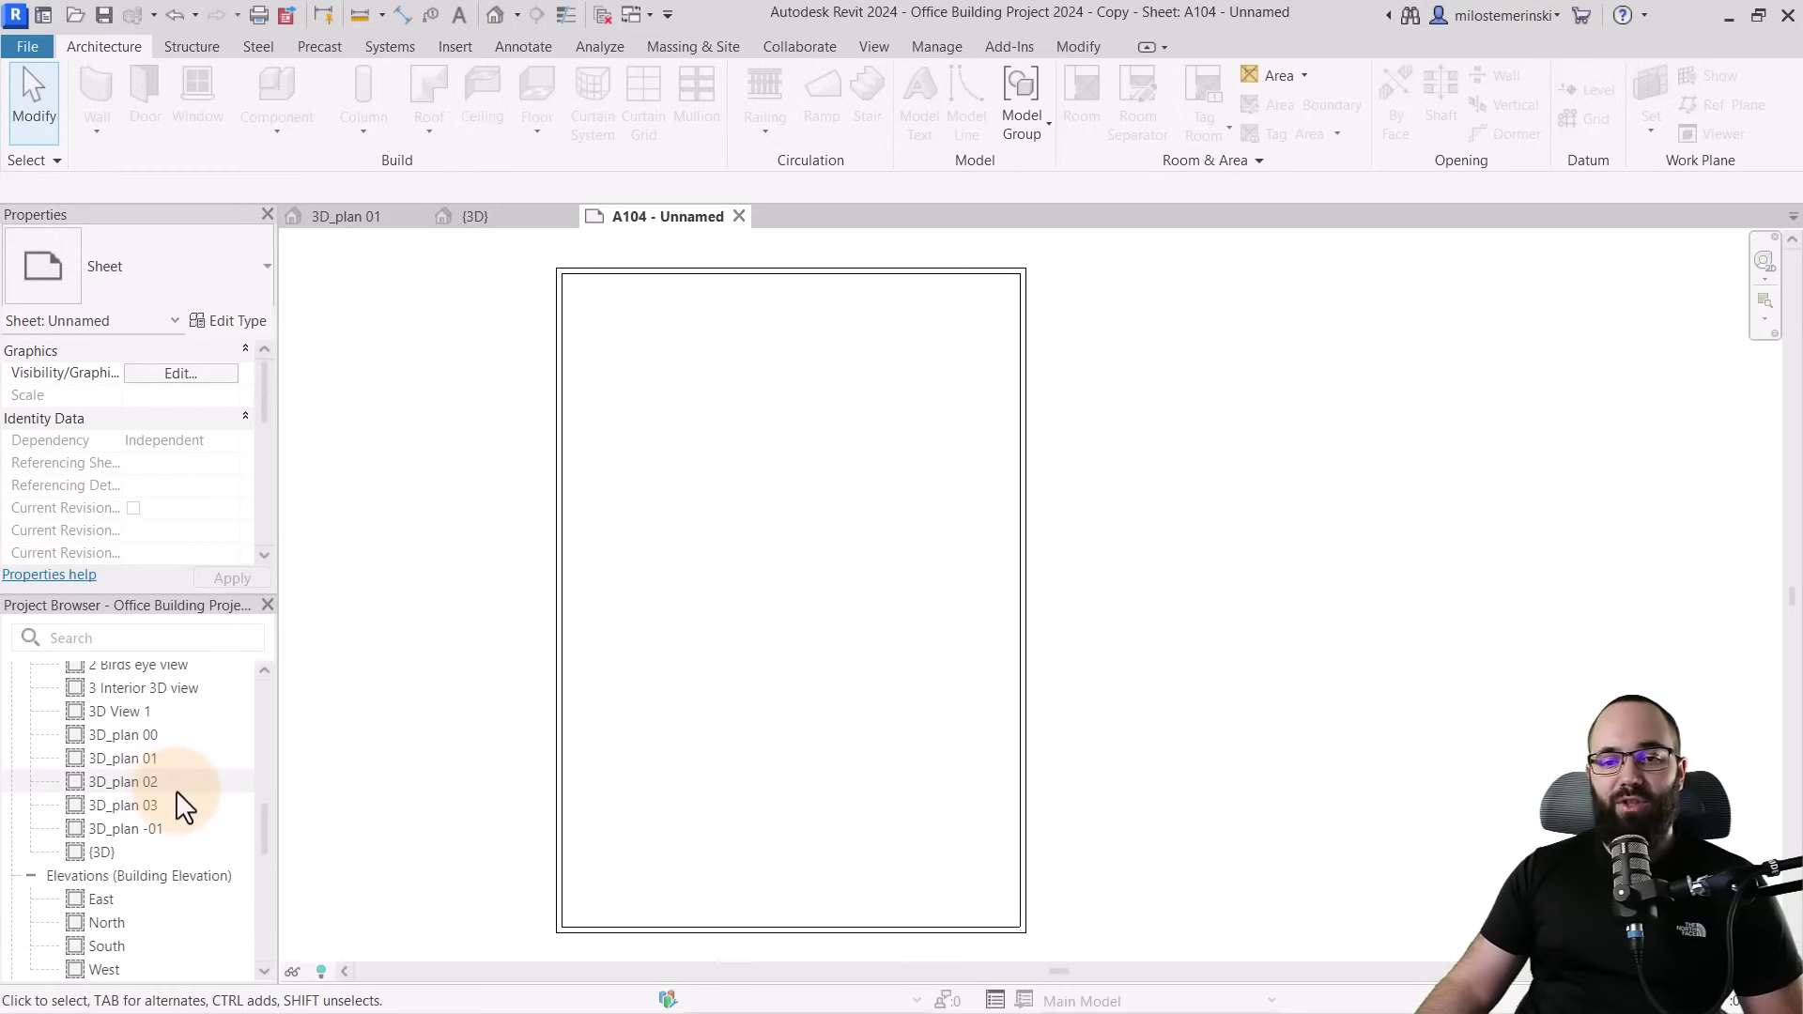
pyautogui.moveTo(103, 828); pyautogui.dragTo(673, 781)
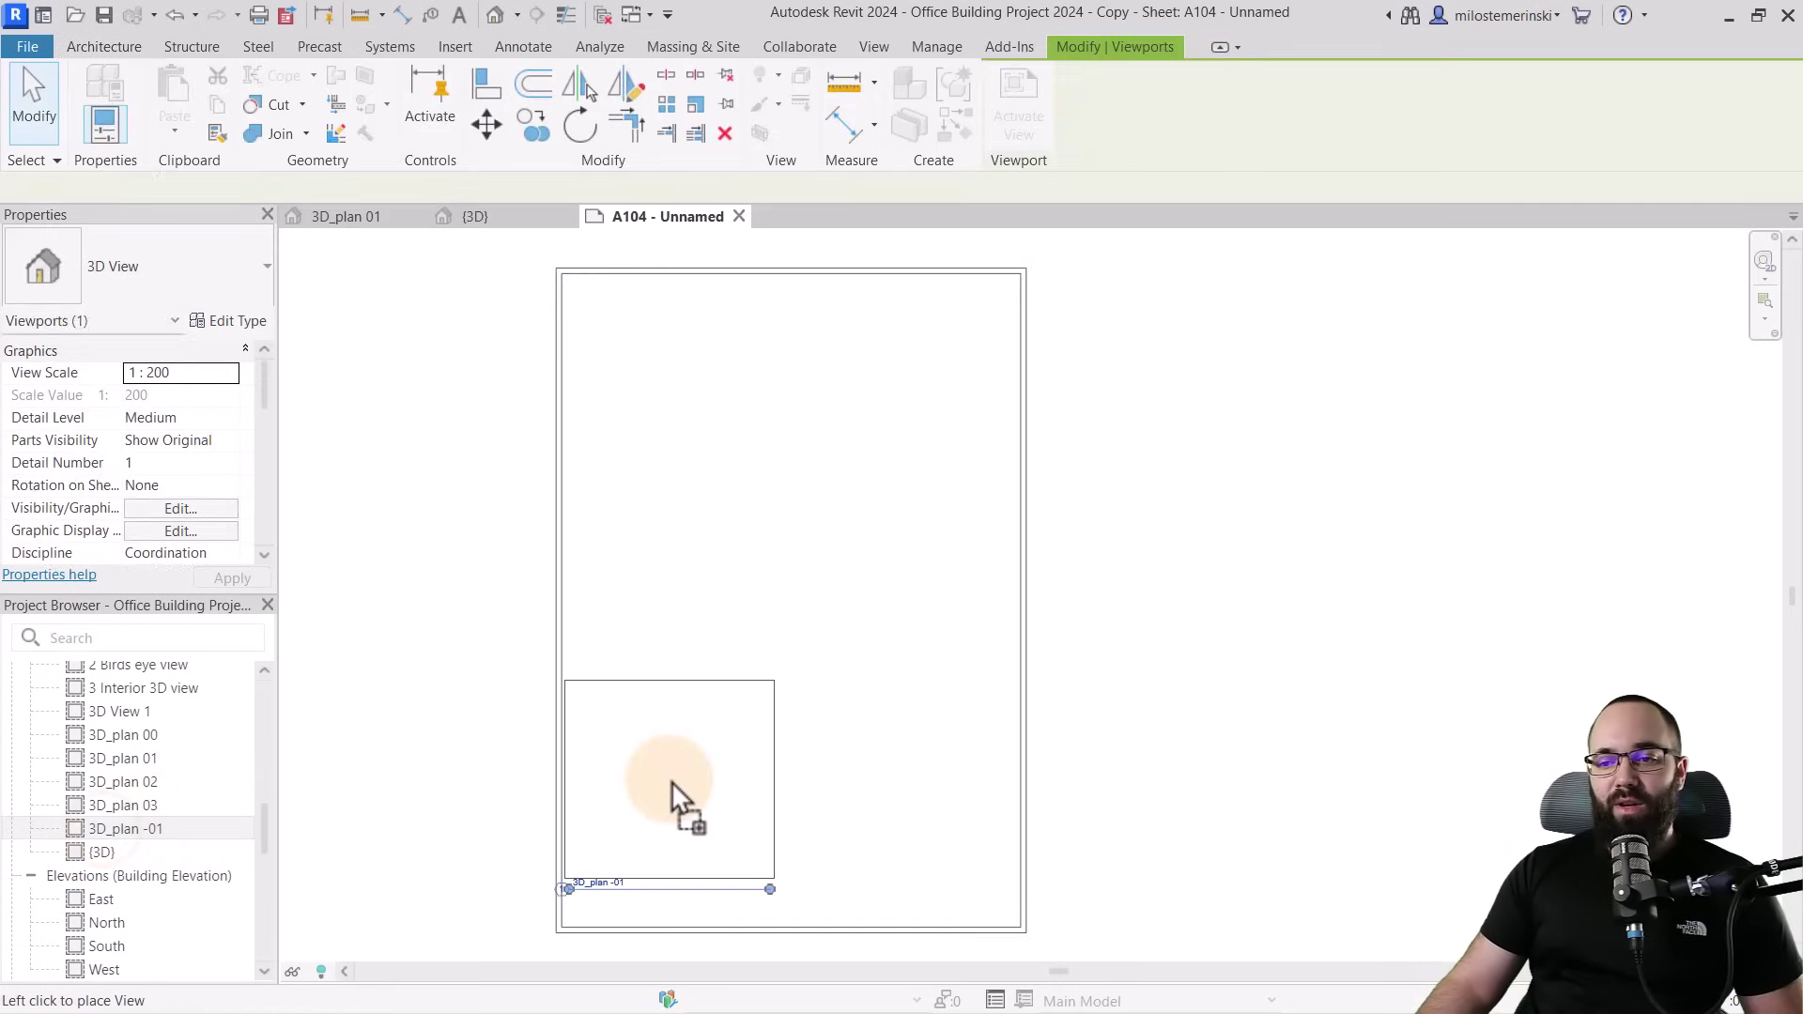
pyautogui.click(672, 781)
pyautogui.scroll(1, 622, 911)
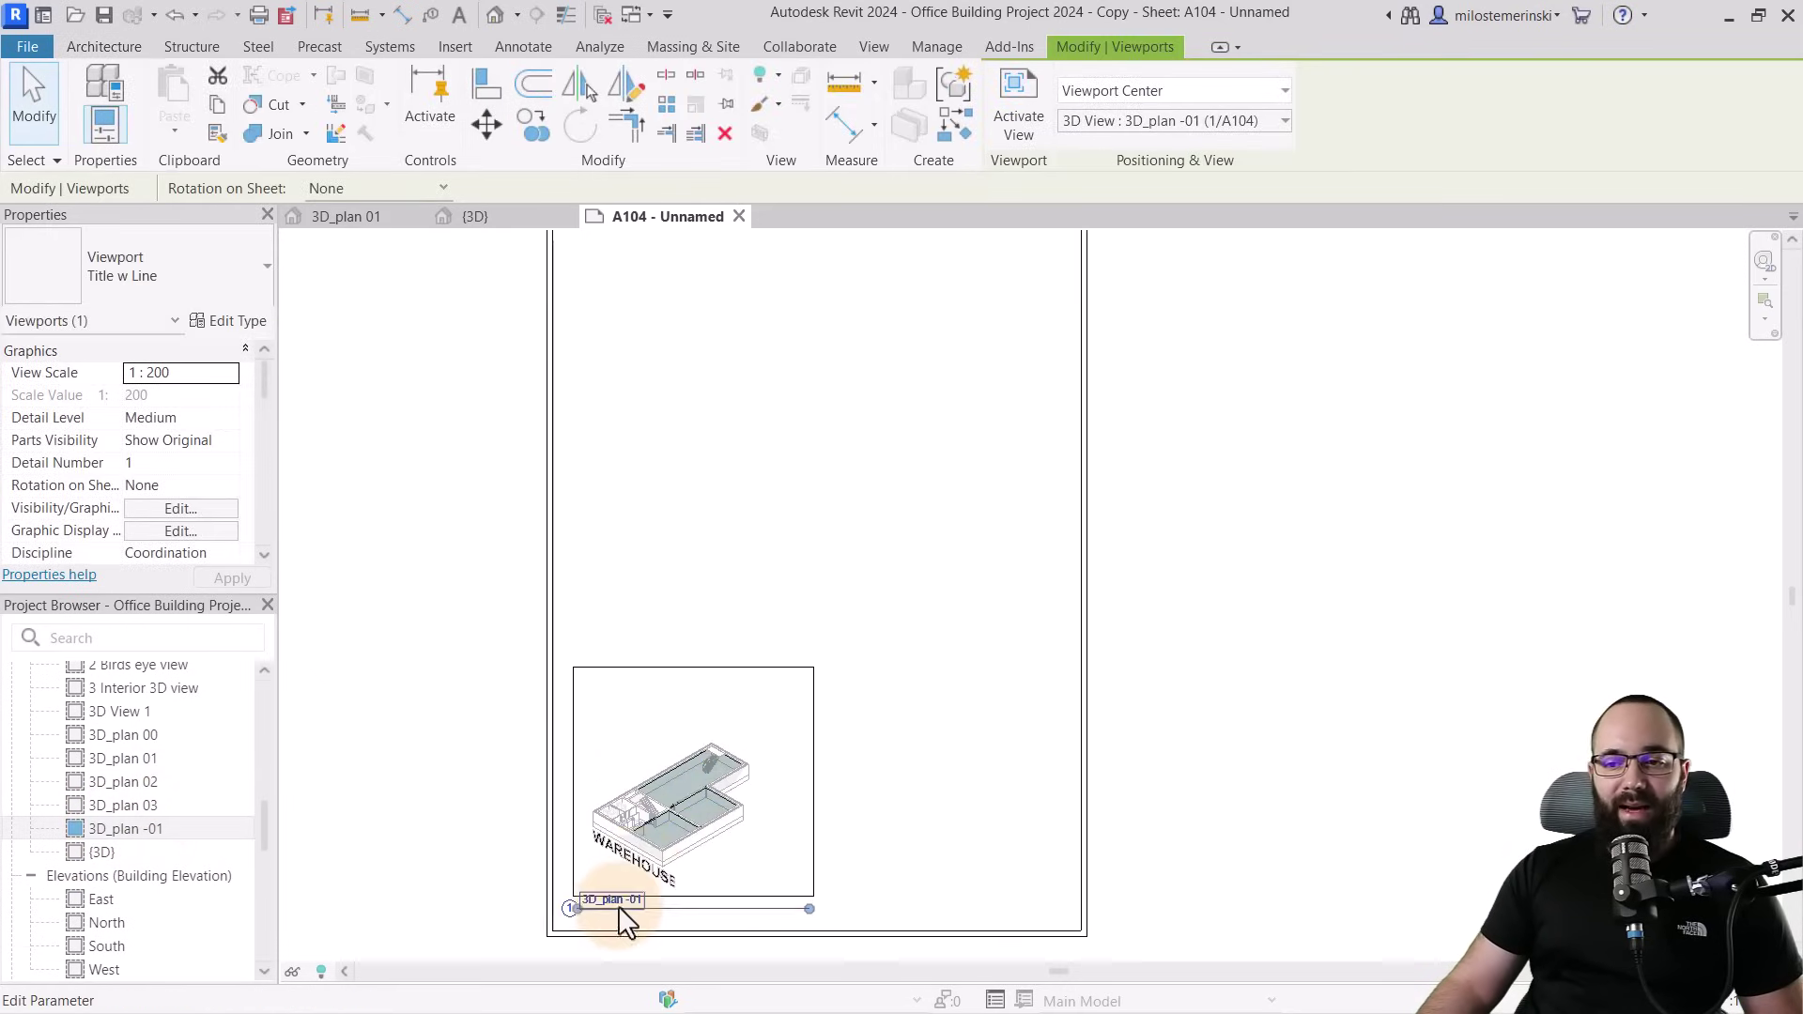
pyautogui.scroll(1, 621, 916)
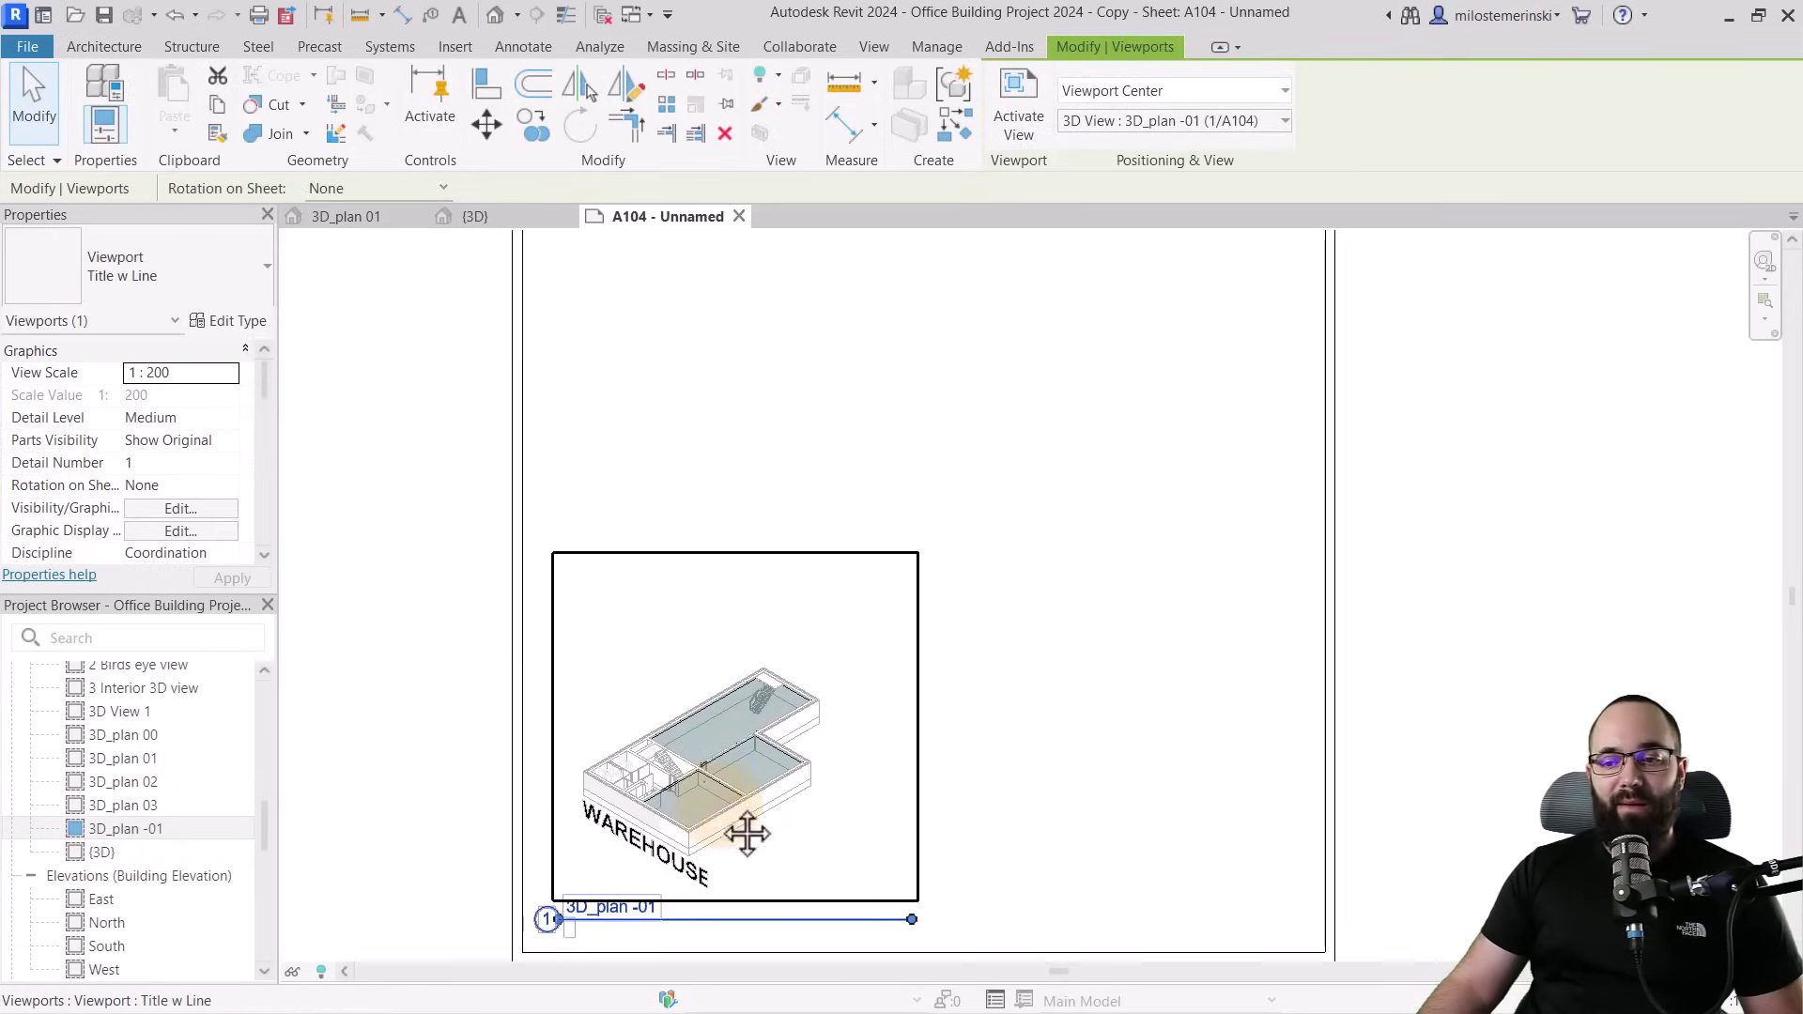
# Set the warehouse viewport to No Title and move it lower on the sheet
pyautogui.click(1199, 757)
pyautogui.click(718, 762)
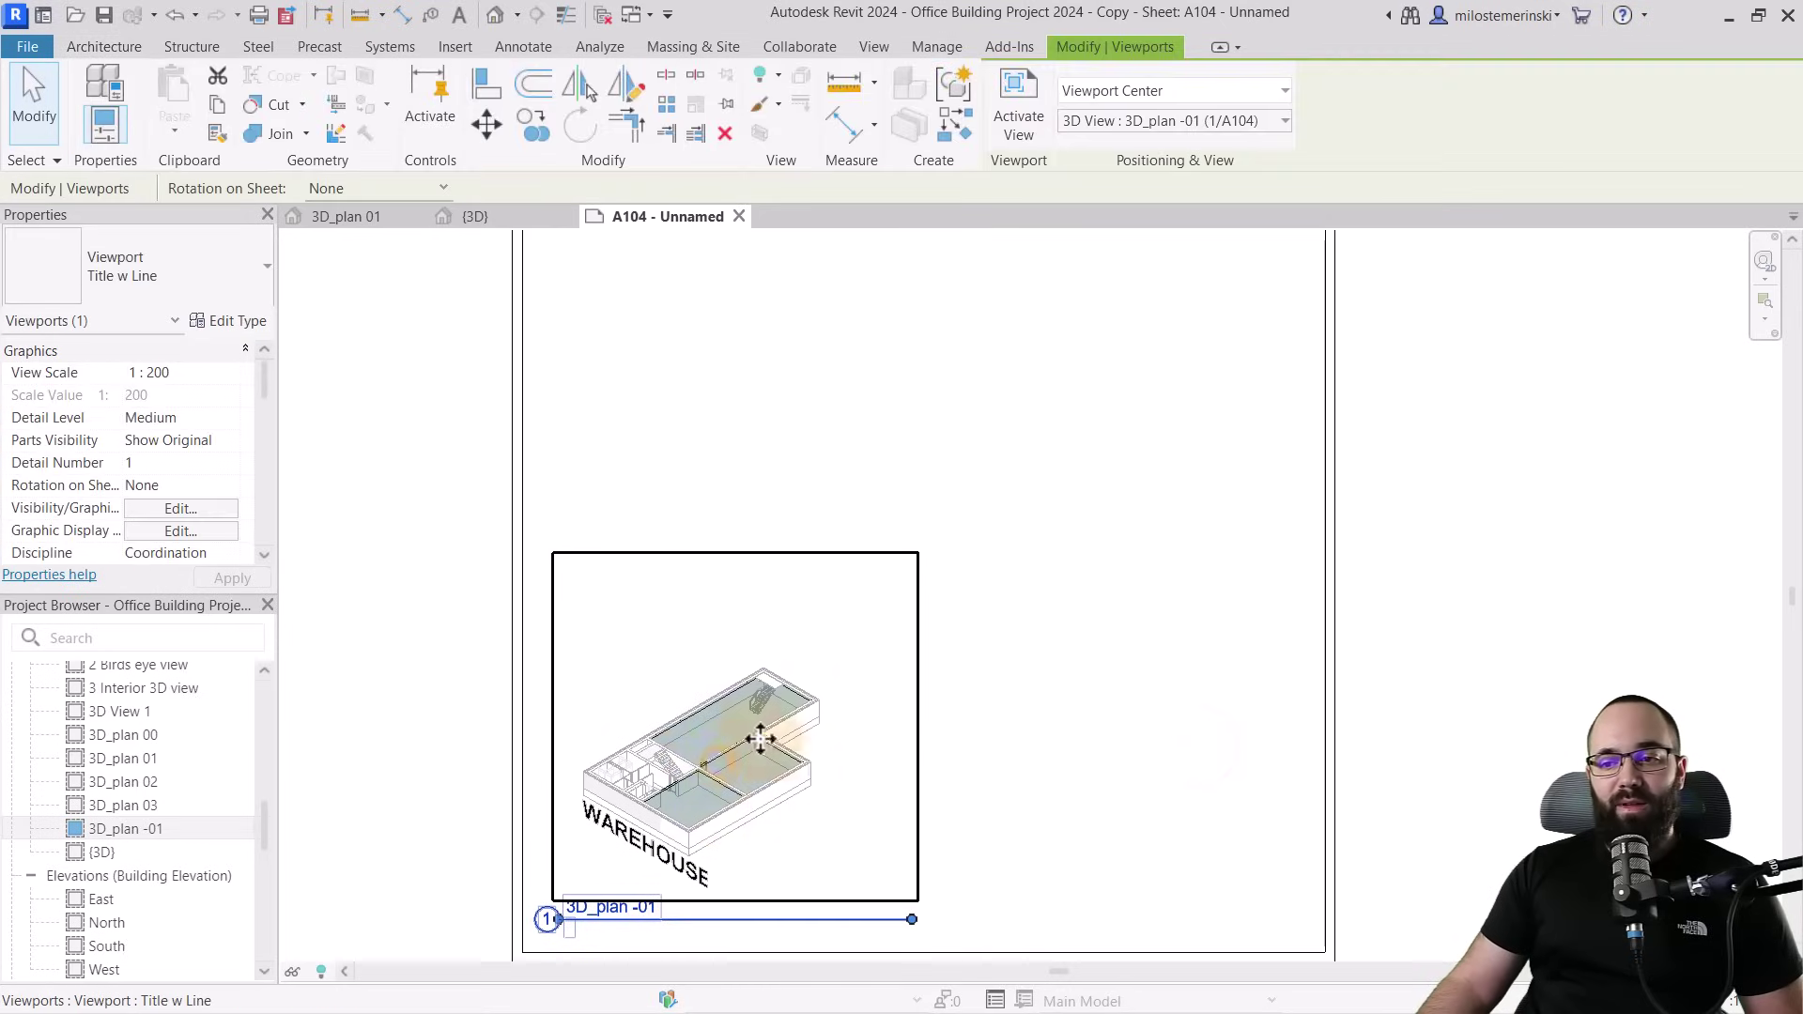
pyautogui.click(161, 273)
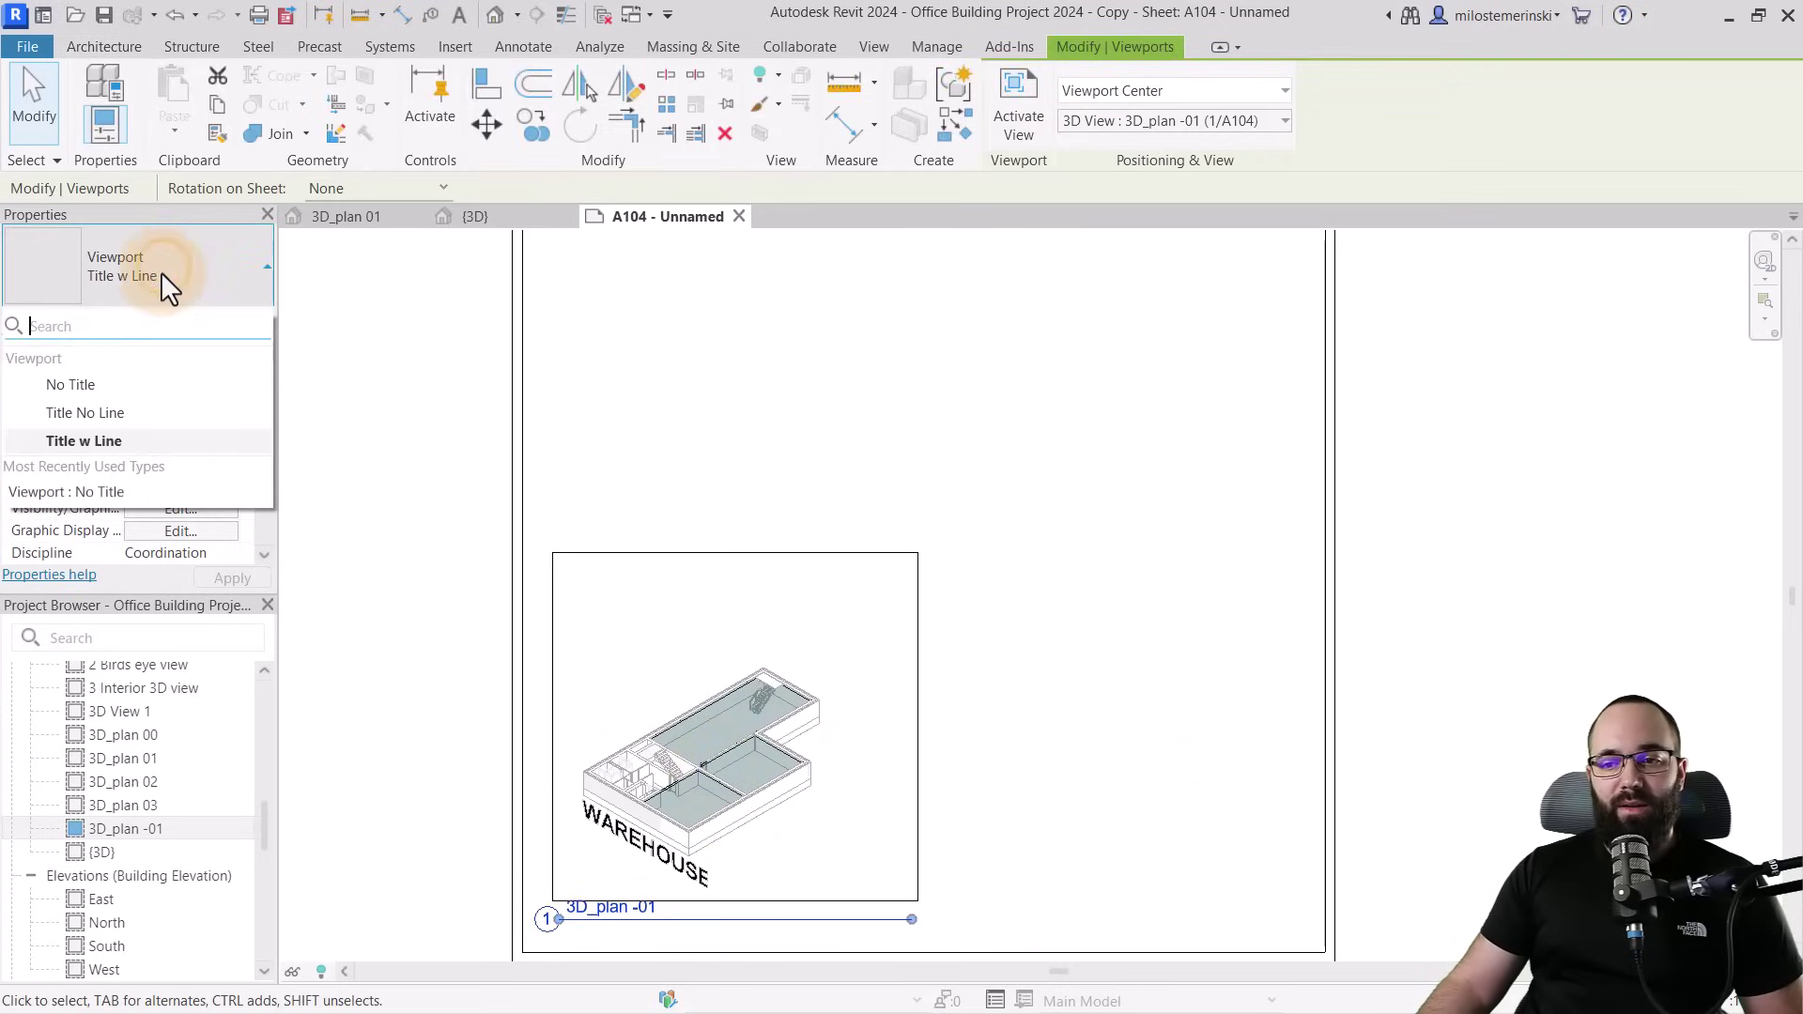
pyautogui.click(132, 385)
pyautogui.click(737, 481)
pyautogui.click(752, 692)
pyautogui.moveTo(759, 668); pyautogui.dragTo(752, 706)
pyautogui.click(1005, 733)
# Place the 3D_plan 00 STORE view above the warehouse with No Title
pyautogui.scroll(-2, 876, 628)
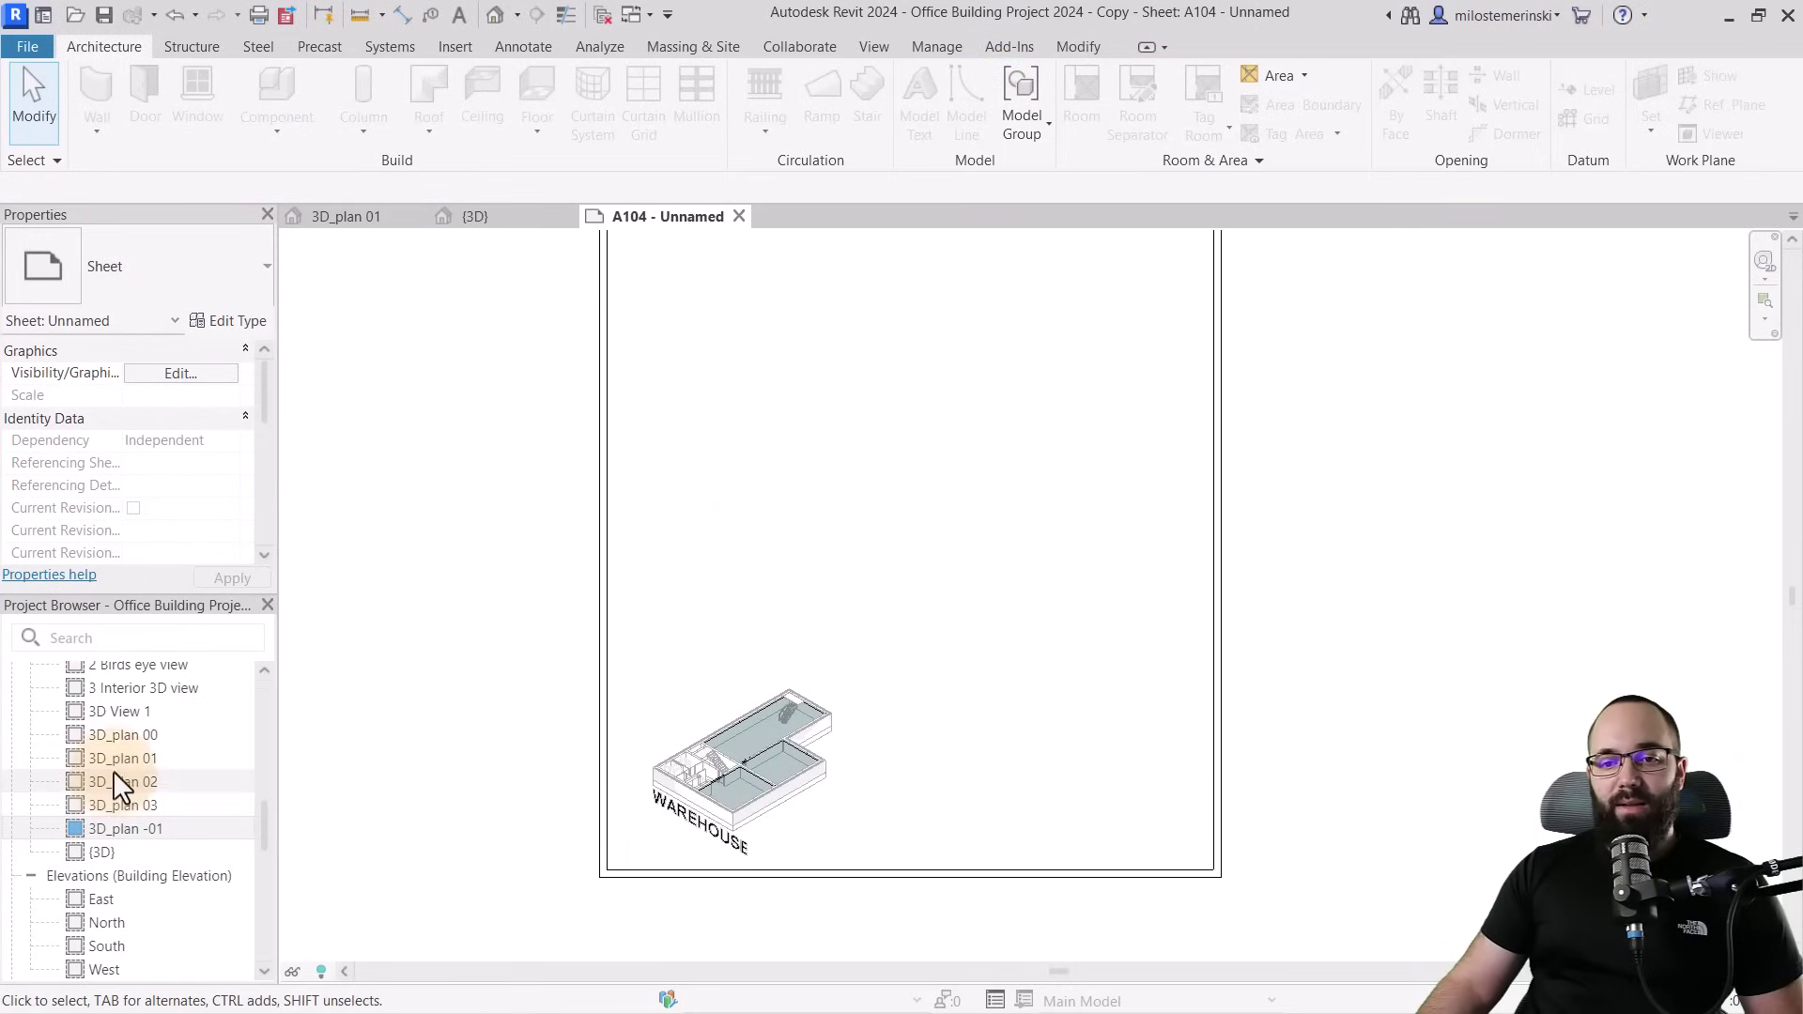
pyautogui.moveTo(123, 735); pyautogui.dragTo(774, 574)
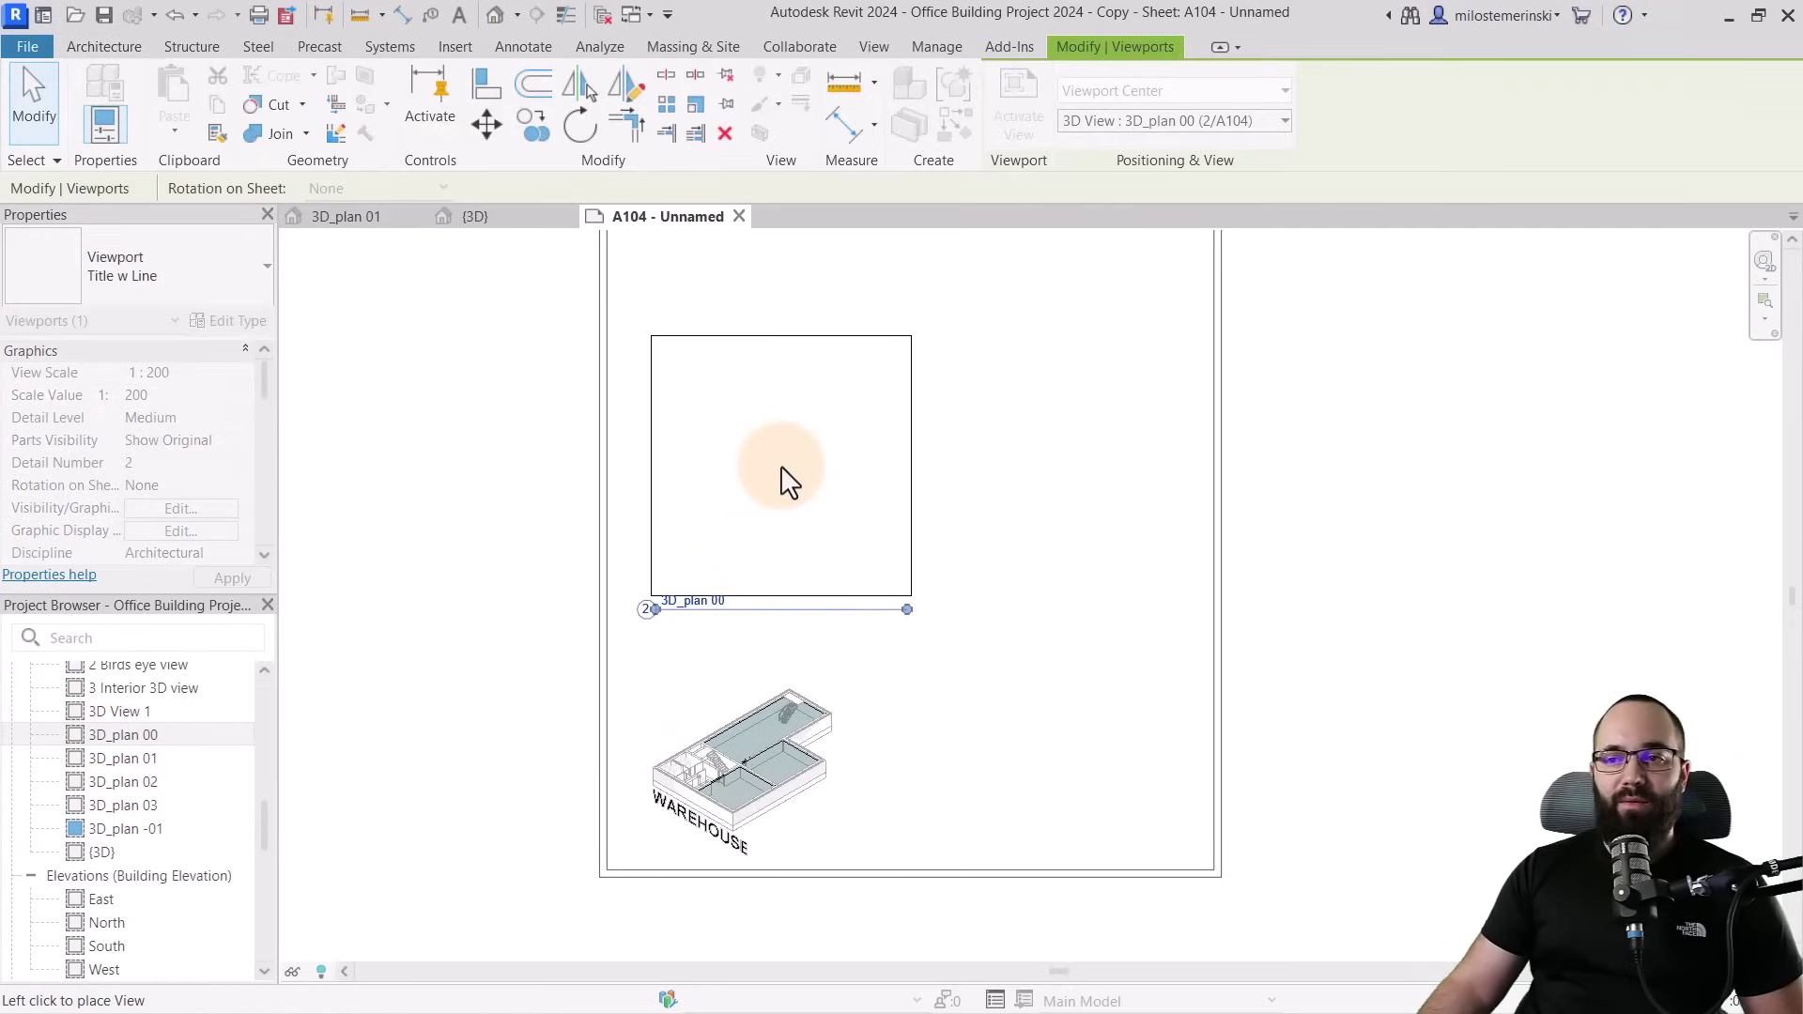
pyautogui.scroll(3, 657, 484)
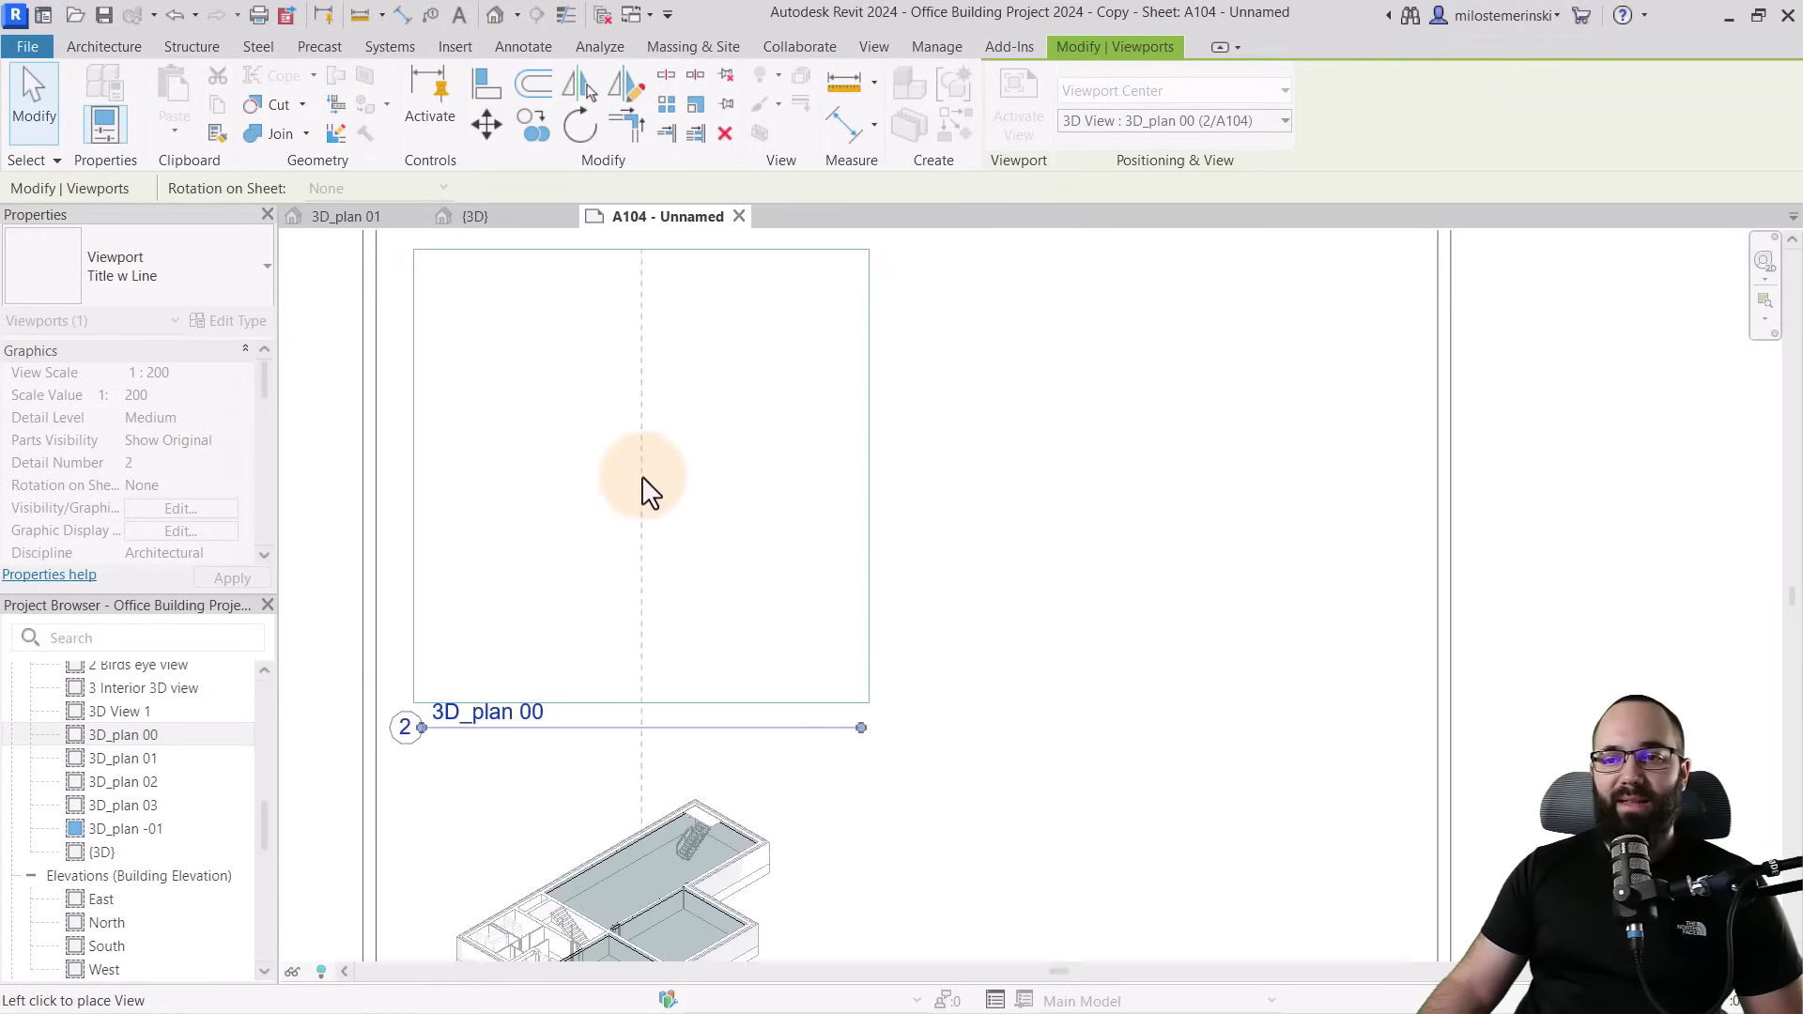
pyautogui.scroll(-1, 655, 491)
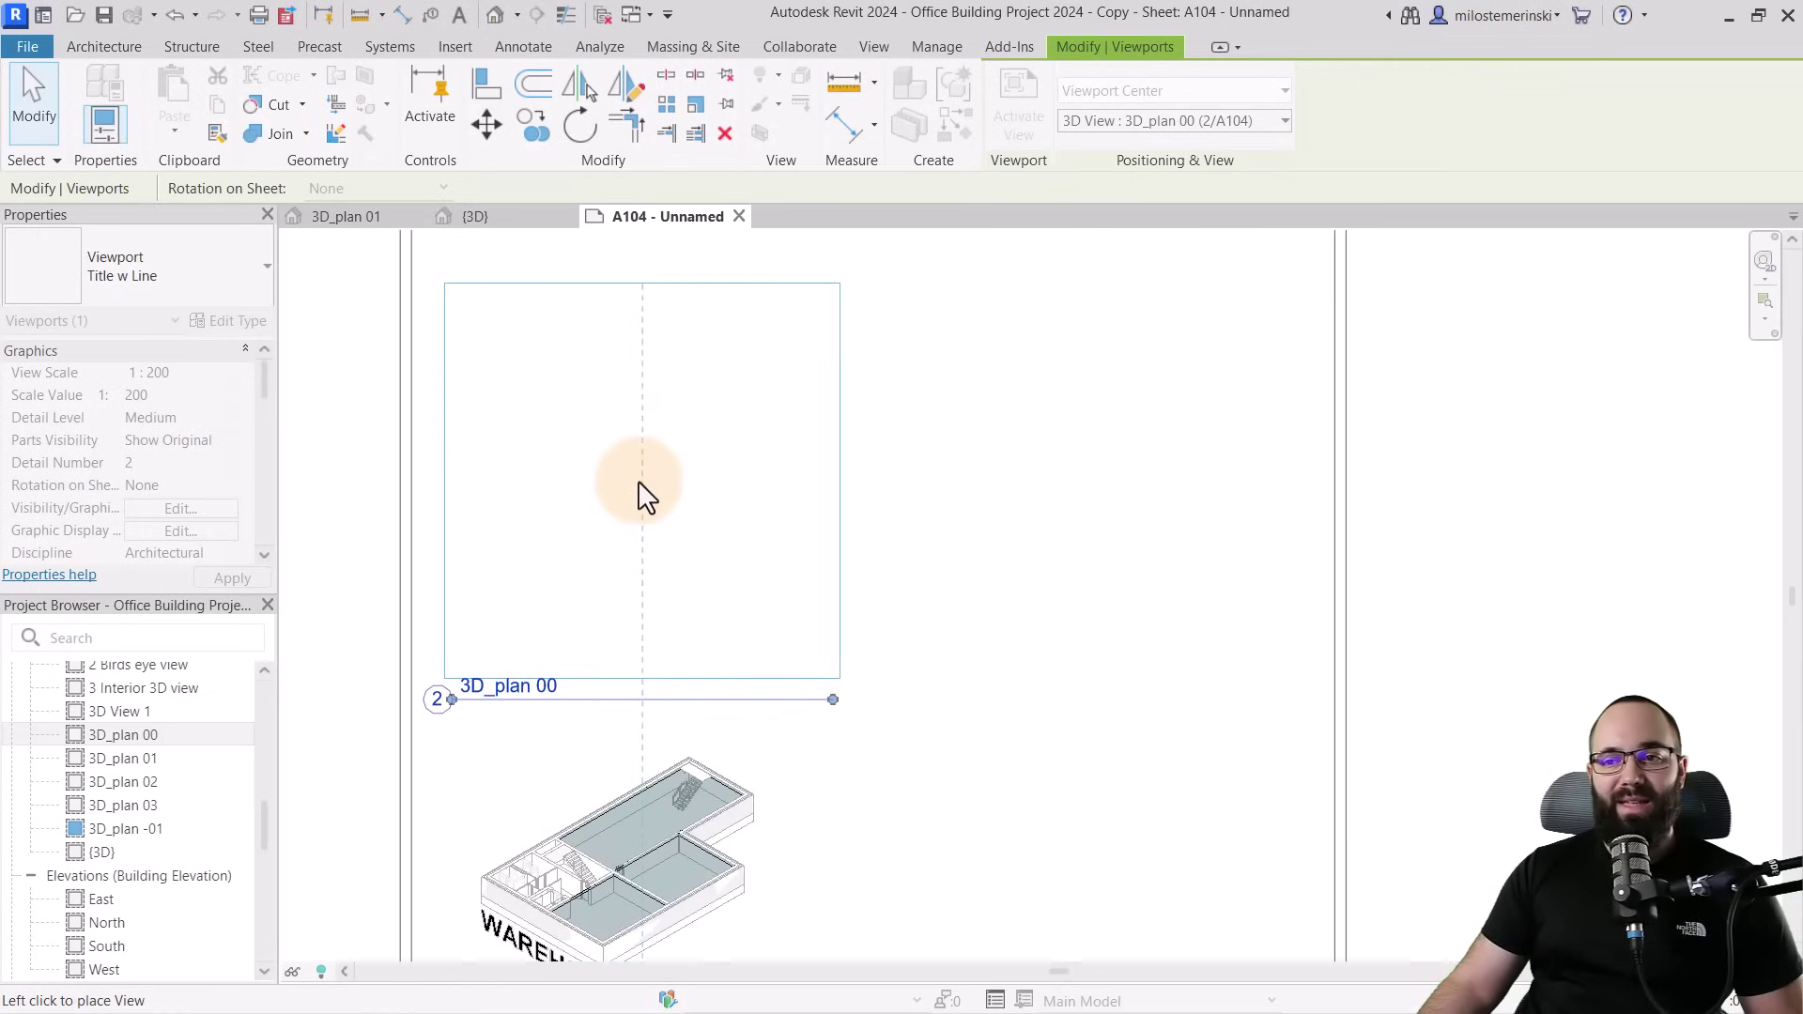
pyautogui.click(644, 487)
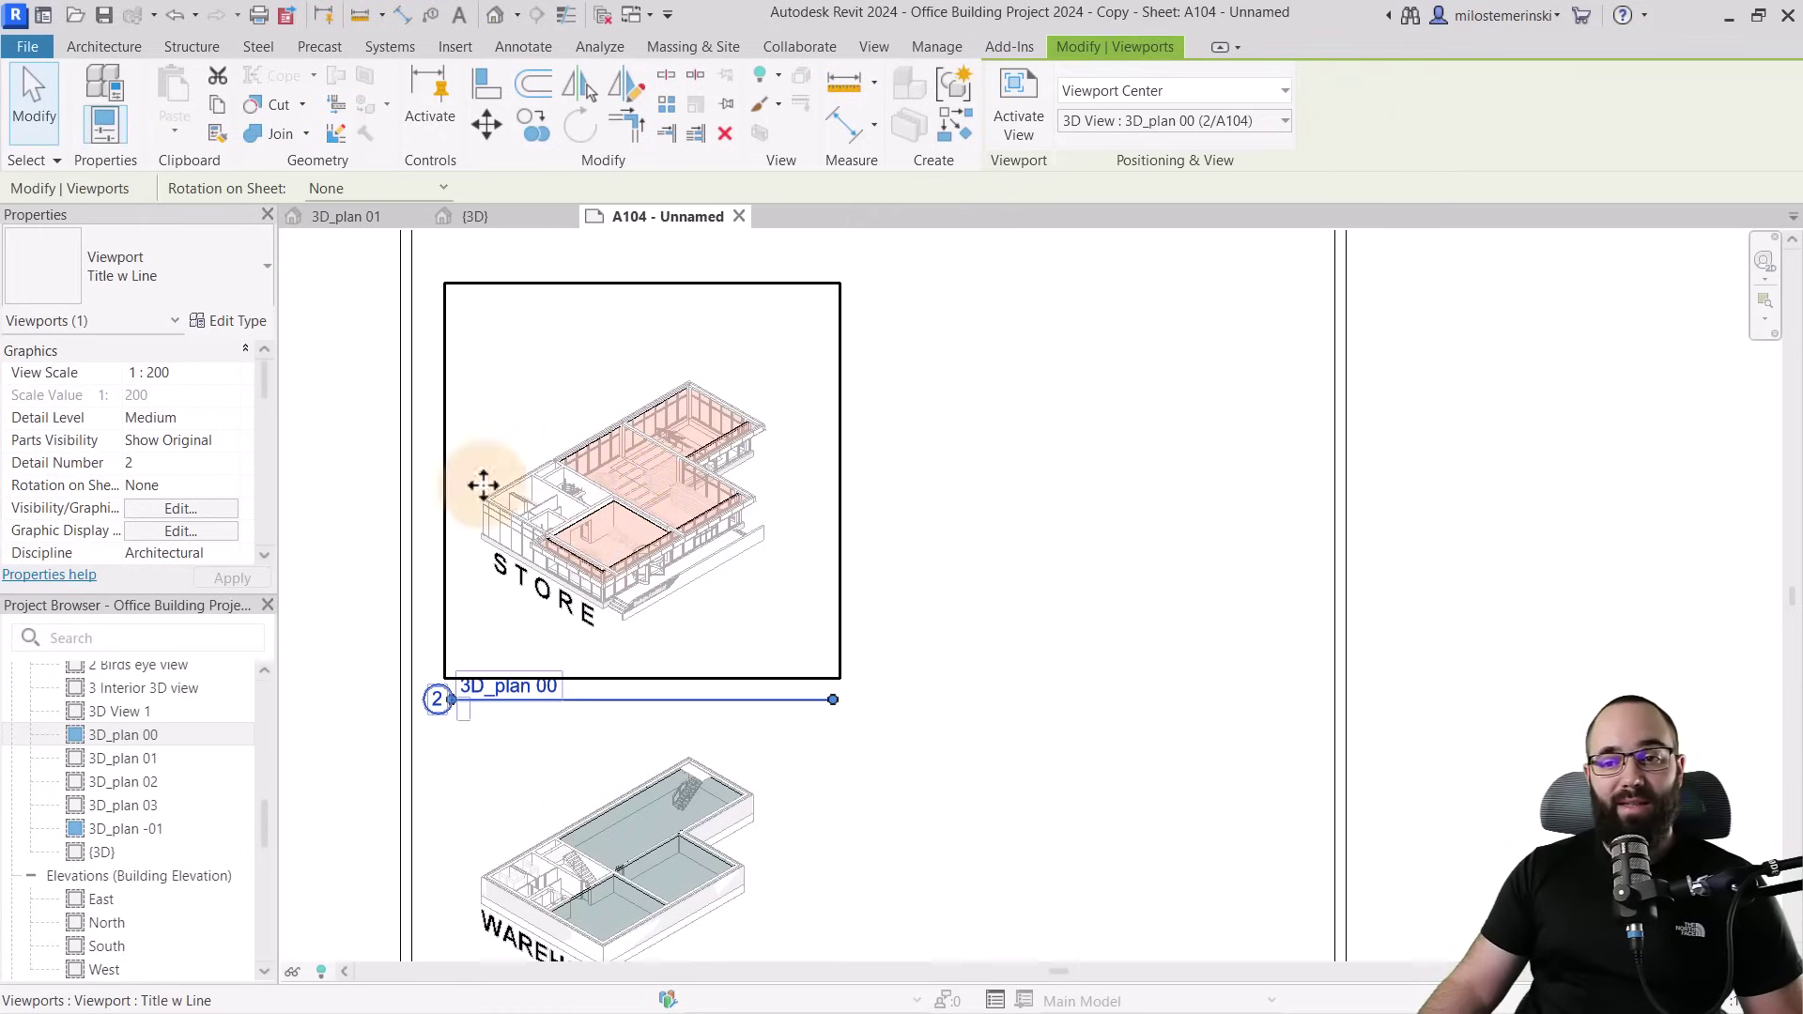
pyautogui.click(133, 268)
pyautogui.click(102, 383)
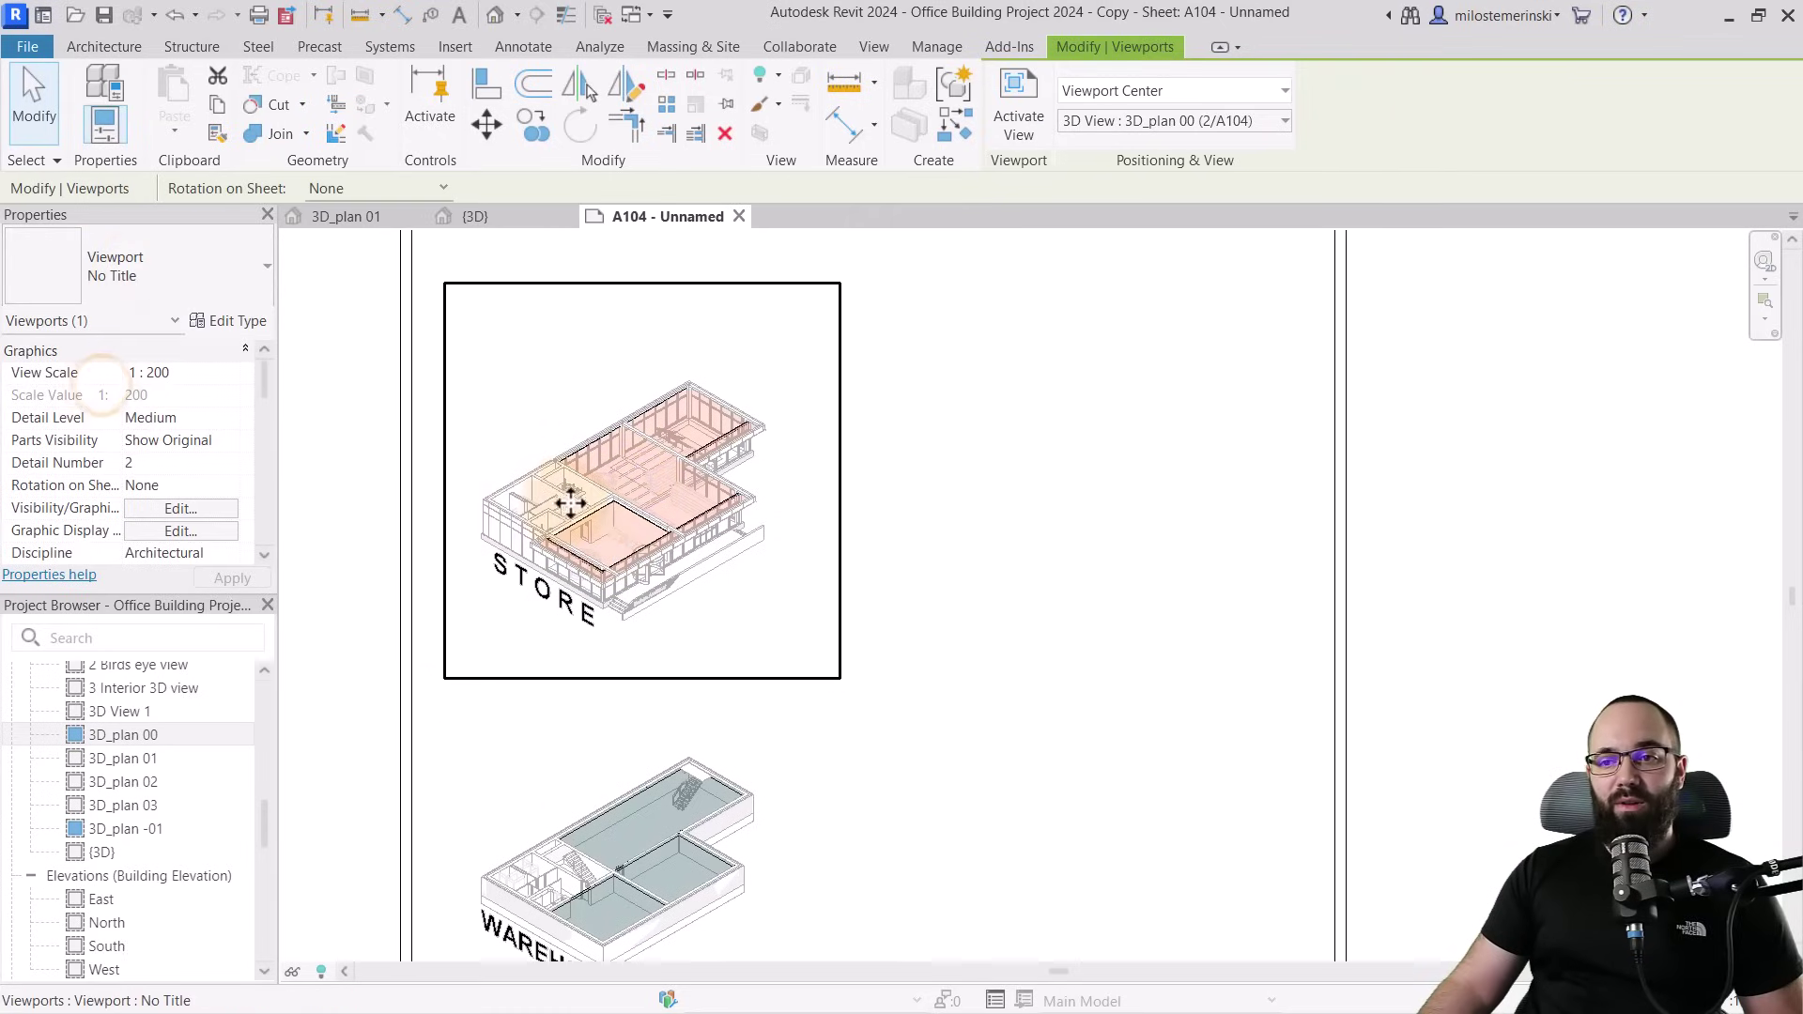
pyautogui.moveTo(575, 507); pyautogui.dragTo(588, 641)
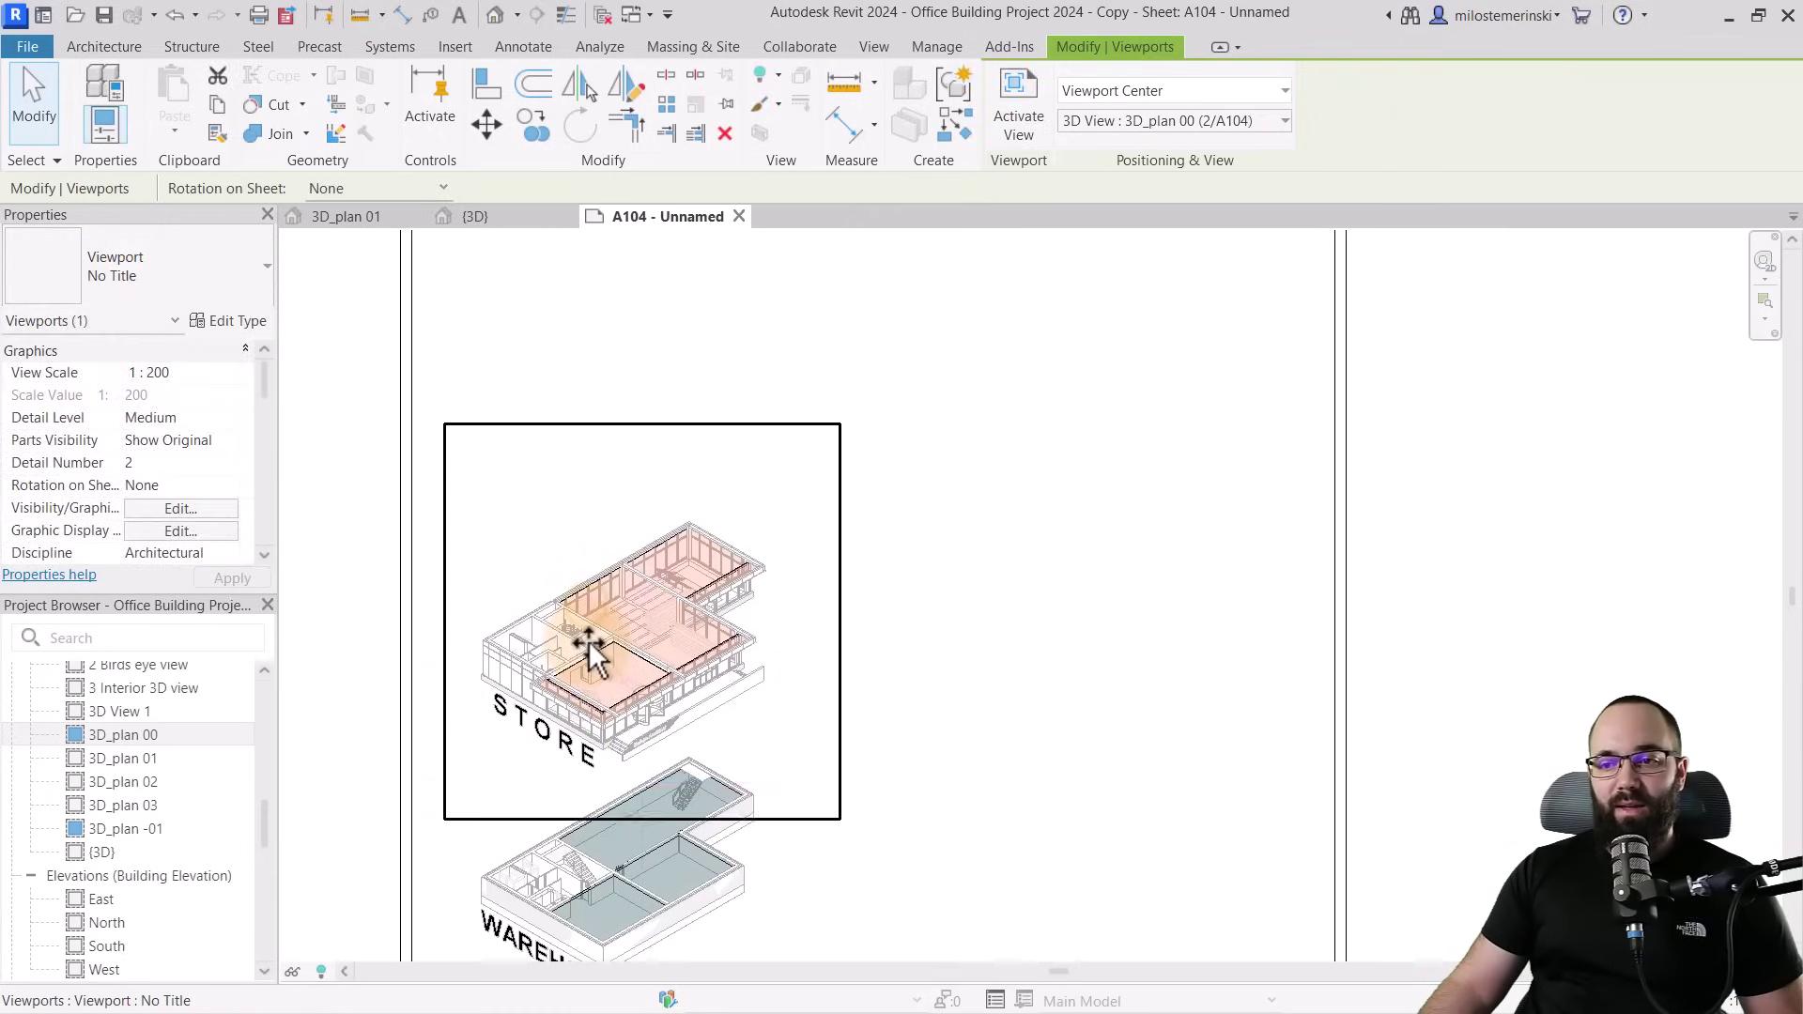
pyautogui.click(915, 596)
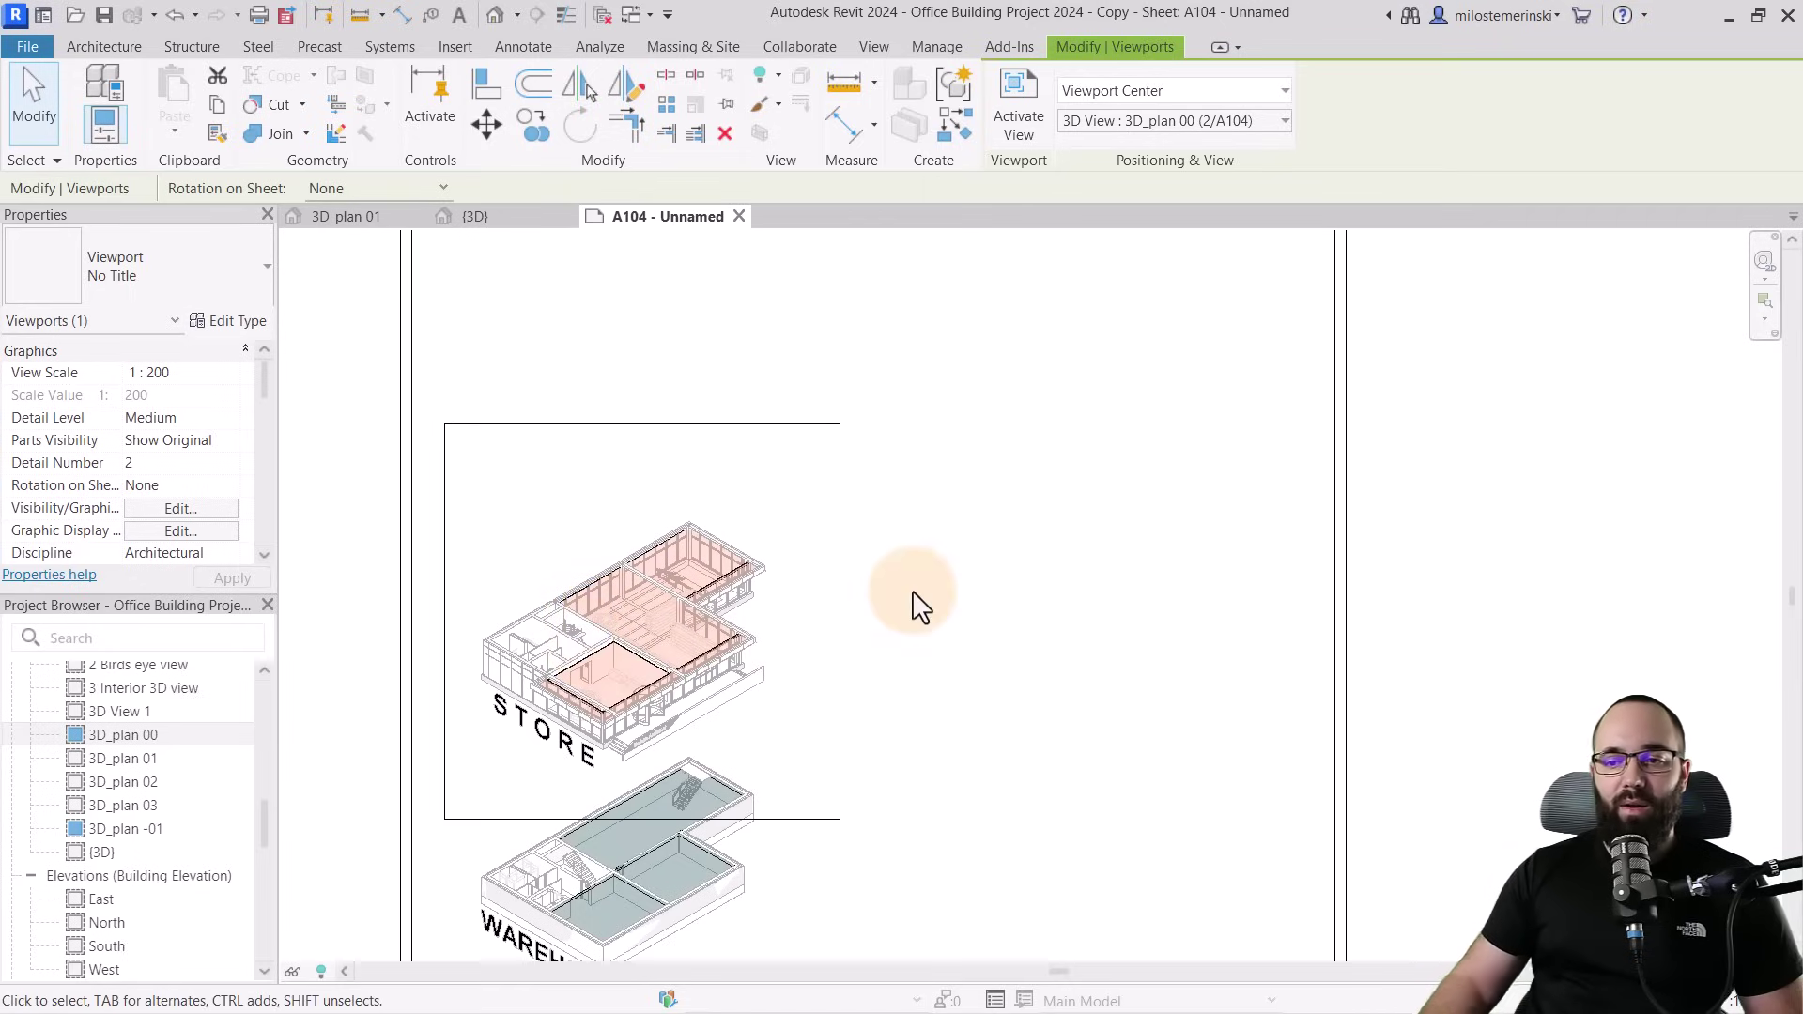
# Place the 3D_plan 01 OFFICES view above STORE, aligned vertically, with No Title
pyautogui.scroll(-1, 871, 693)
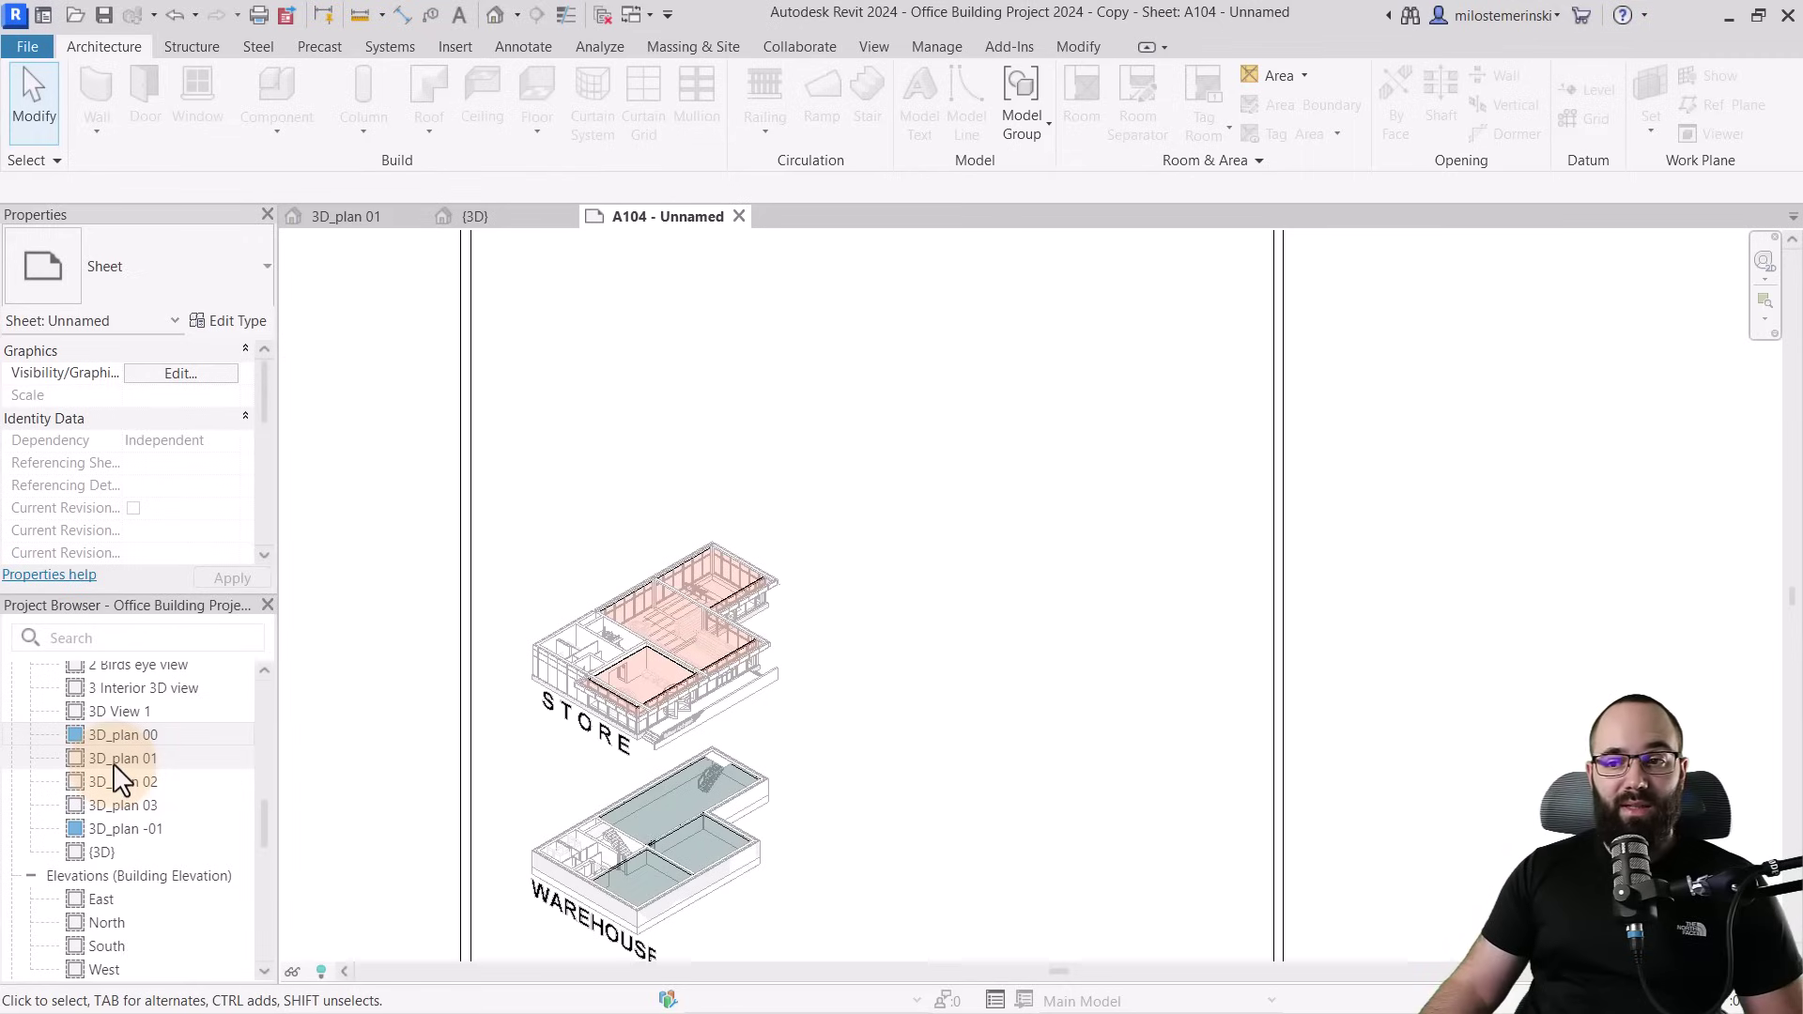
pyautogui.moveTo(105, 763); pyautogui.dragTo(695, 374)
pyautogui.click(695, 373)
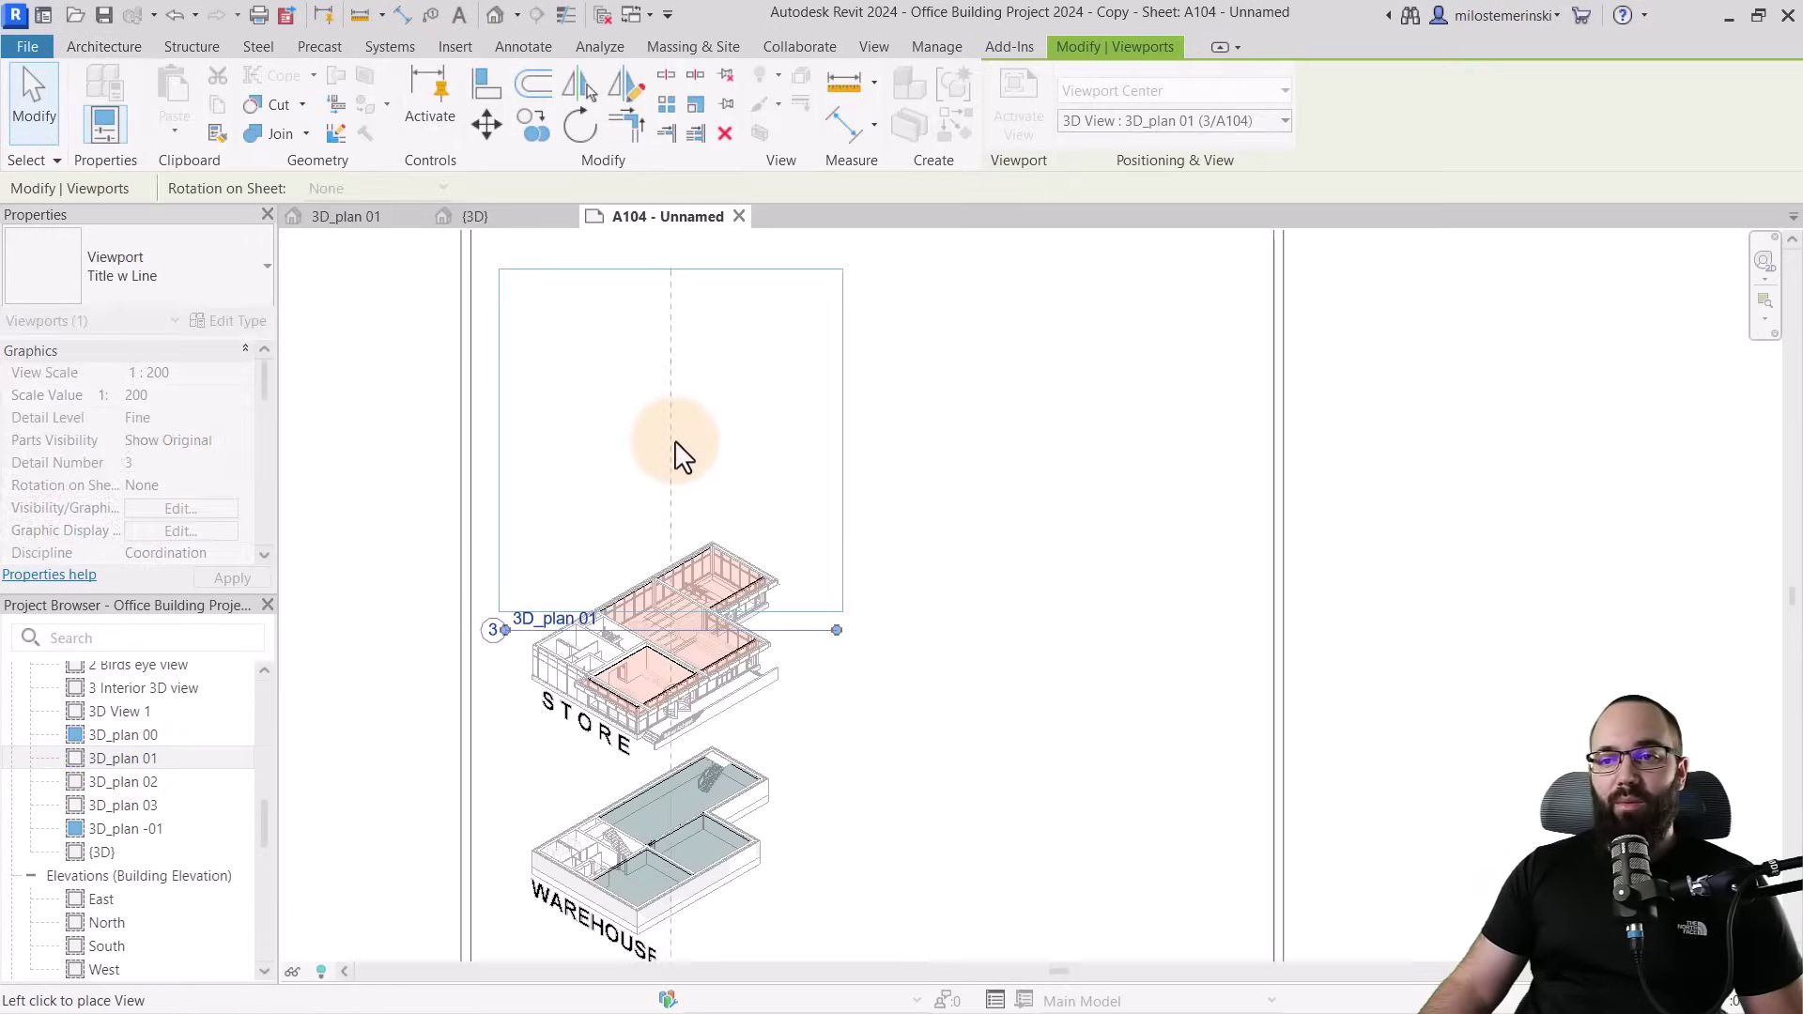
pyautogui.moveTo(669, 434); pyautogui.dragTo(666, 435)
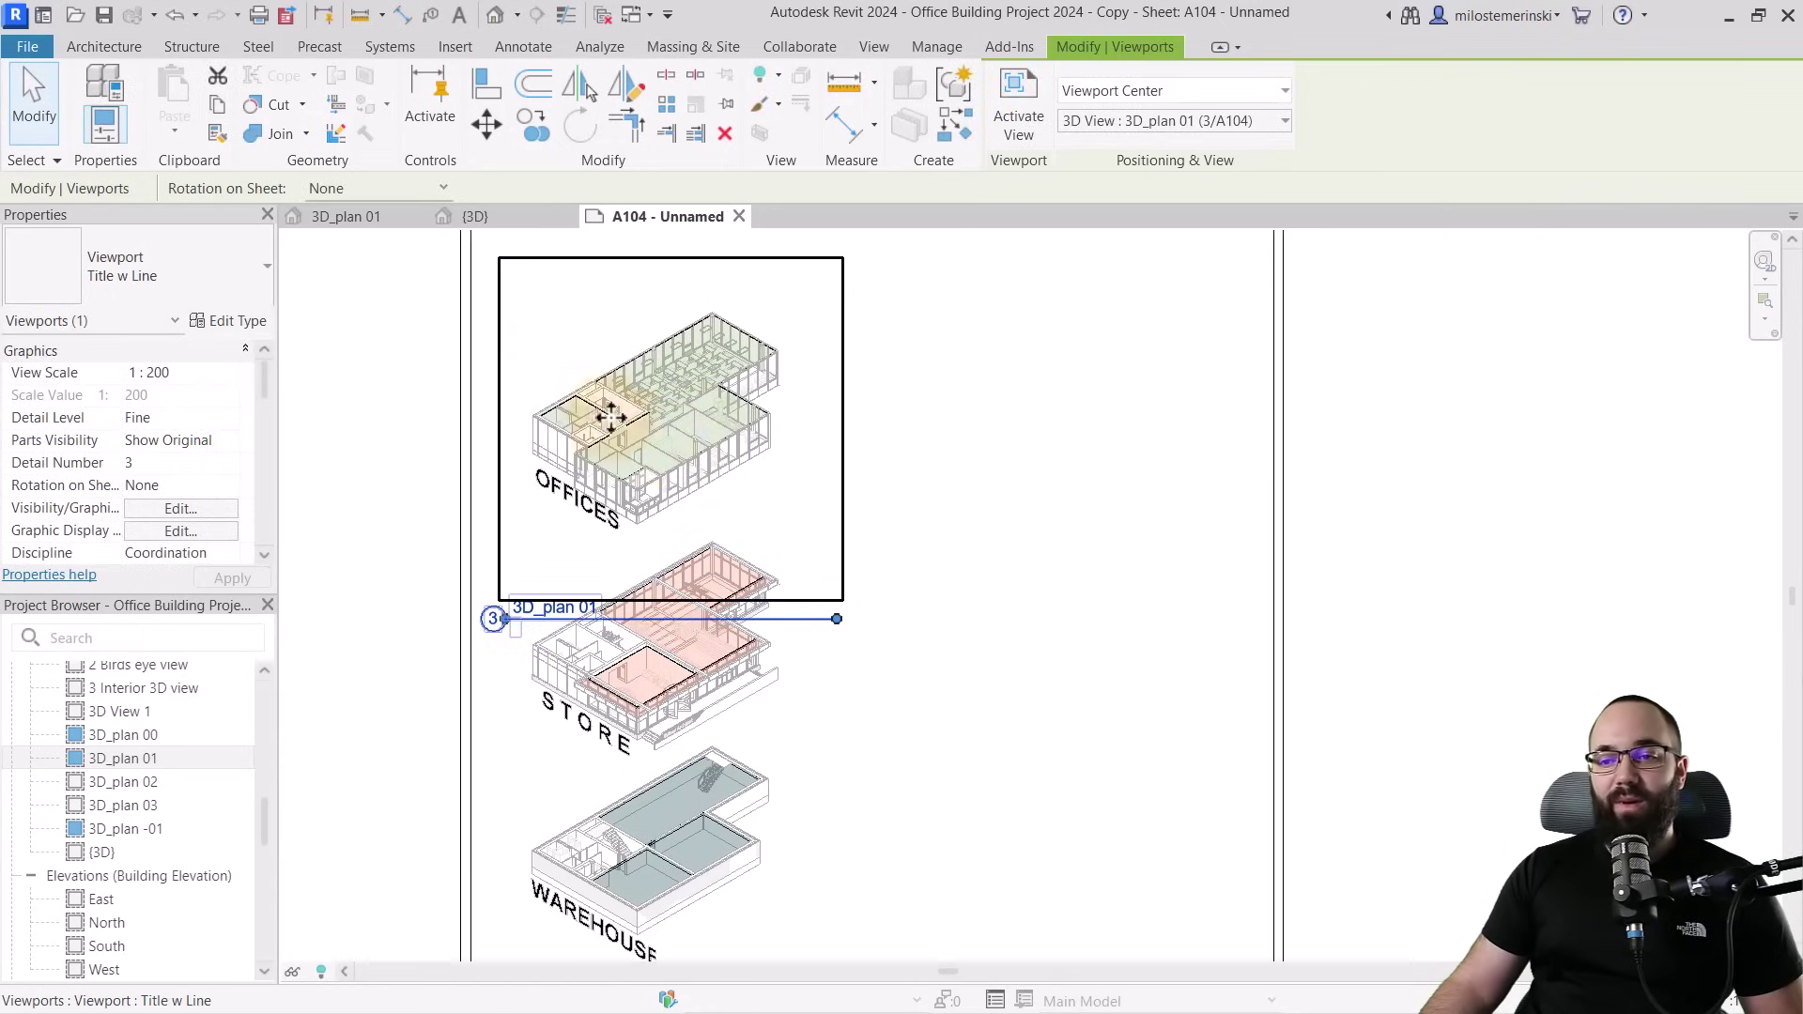
pyautogui.click(200, 282)
pyautogui.click(96, 393)
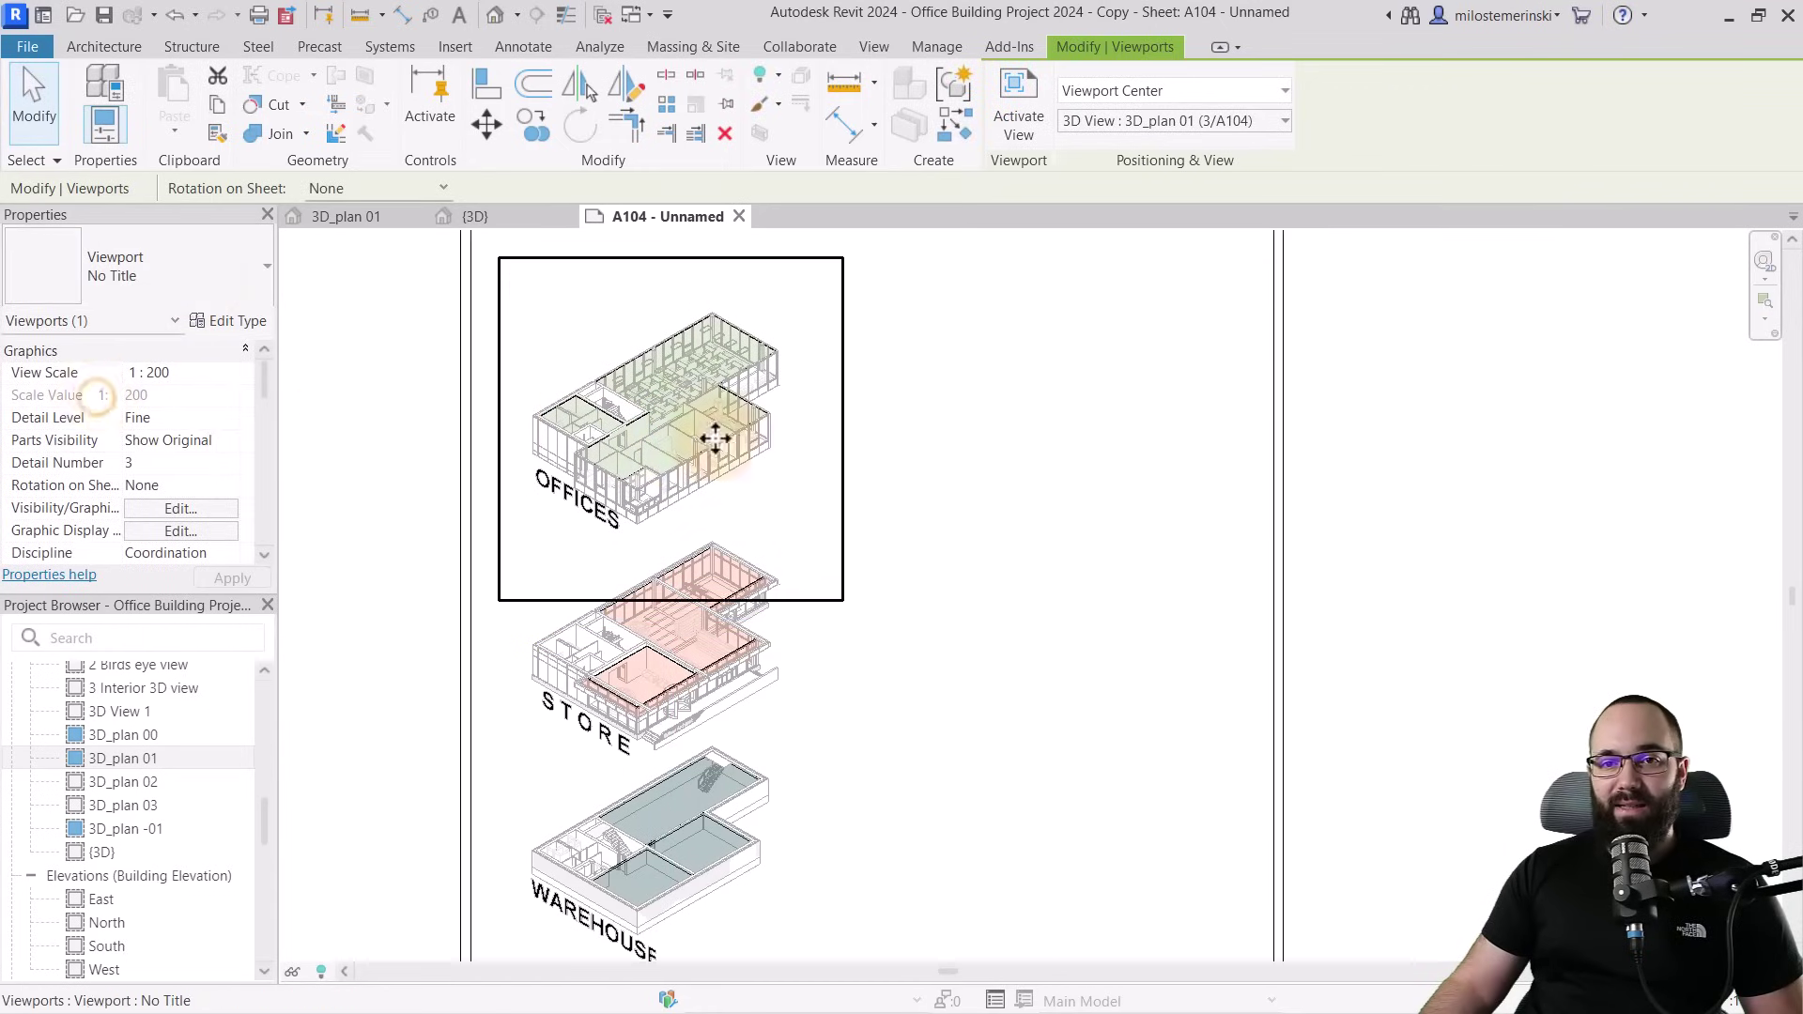
pyautogui.click(993, 484)
# Place the 3D_plan 02 OFFICES view at the stack top with No Title
pyautogui.moveTo(958, 439); pyautogui.dragTo(921, 583, button='middle')
pyautogui.moveTo(125, 783); pyautogui.dragTo(648, 431)
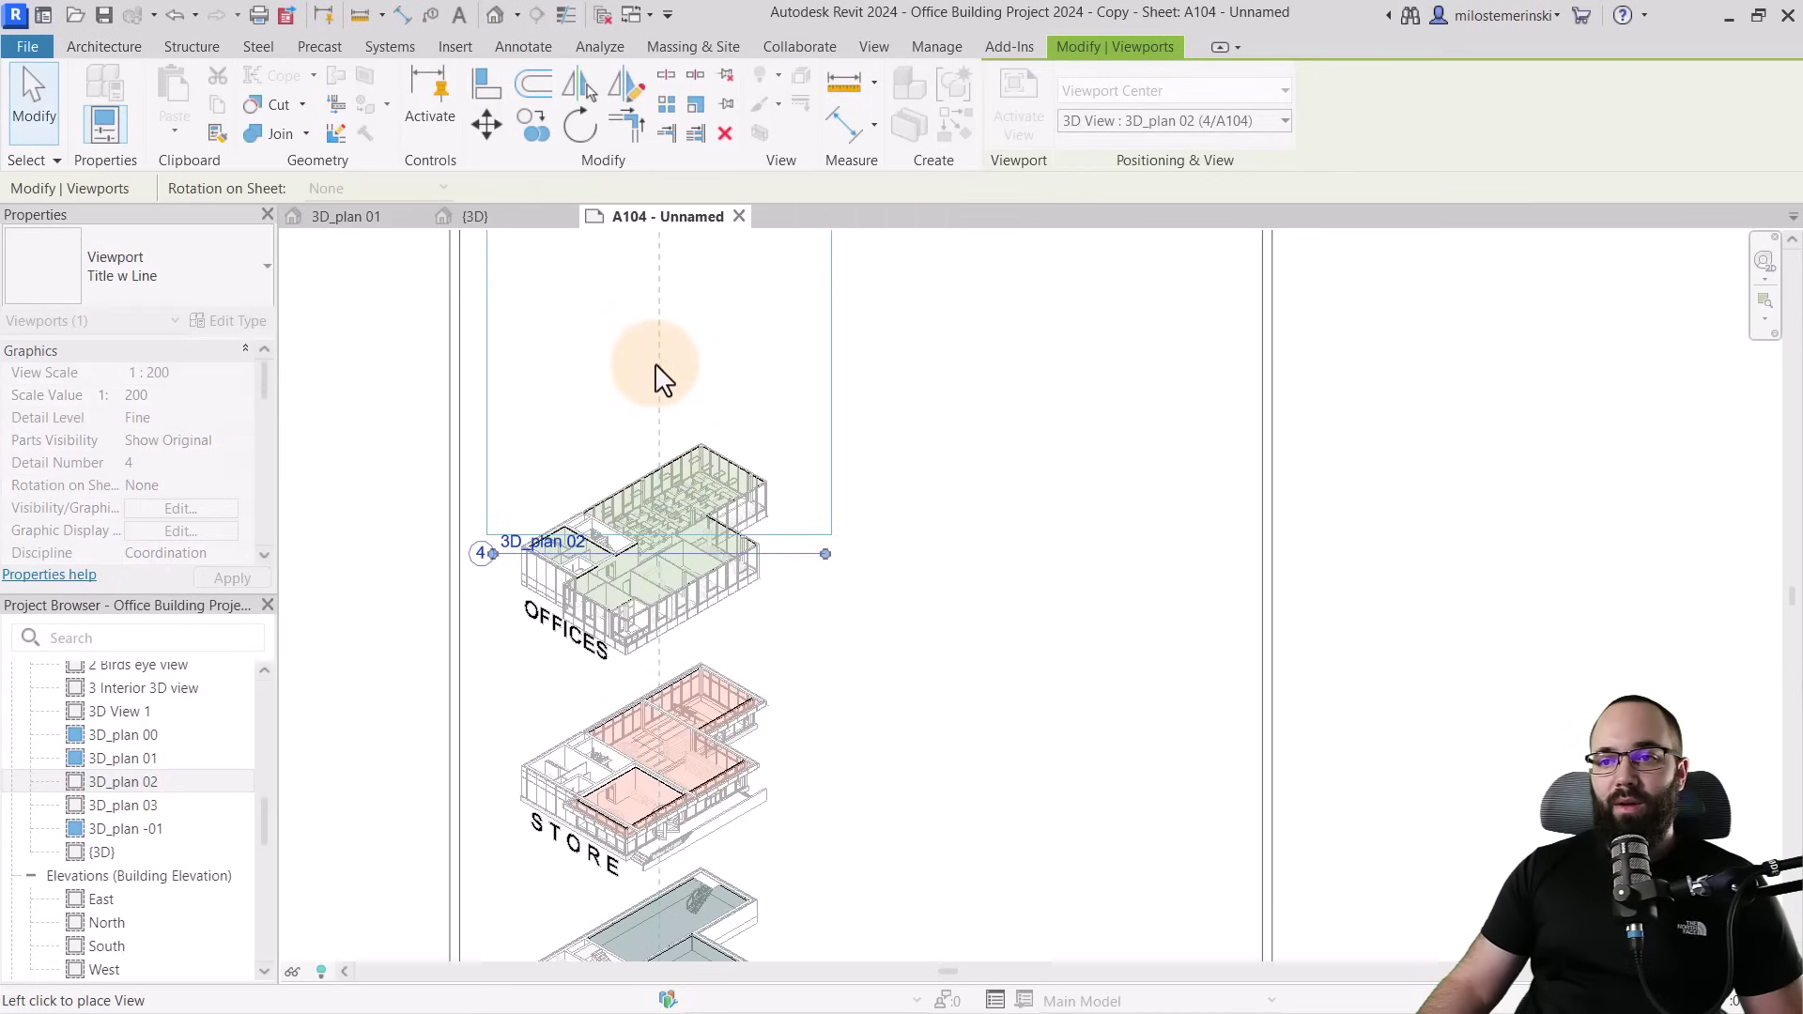
pyautogui.click(658, 381)
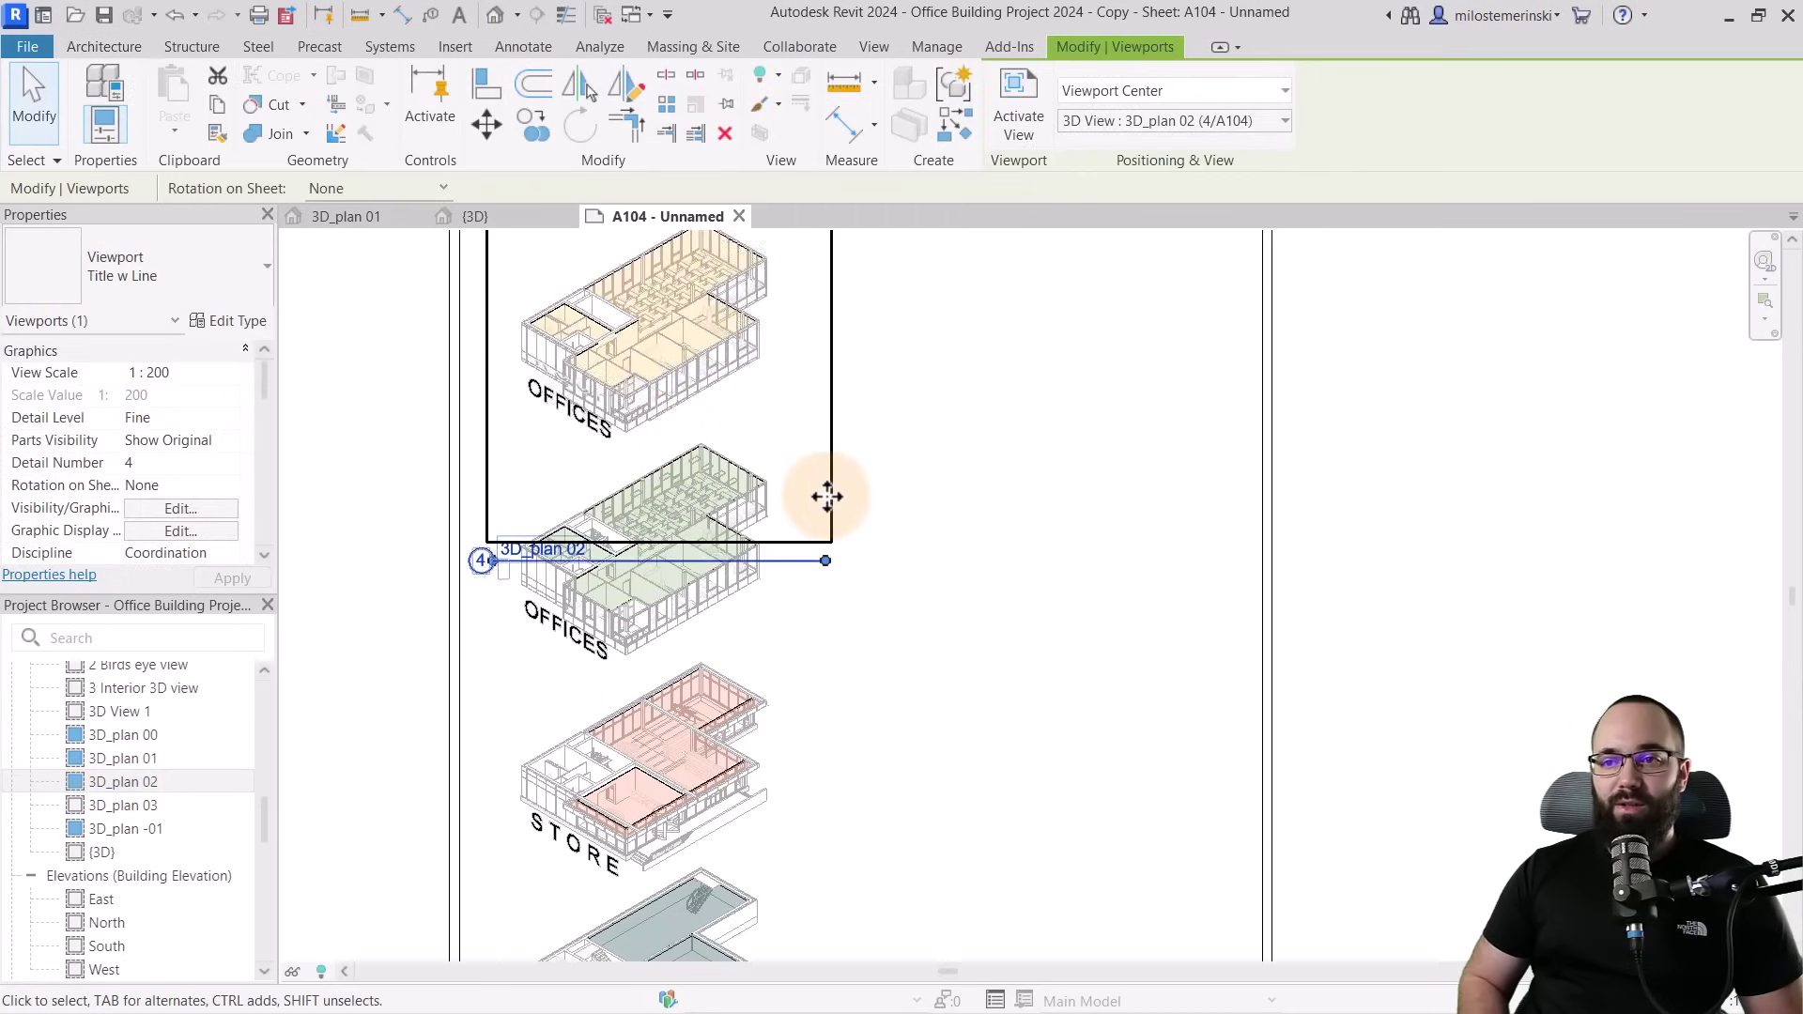
pyautogui.click(990, 690)
pyautogui.scroll(-3, 990, 690)
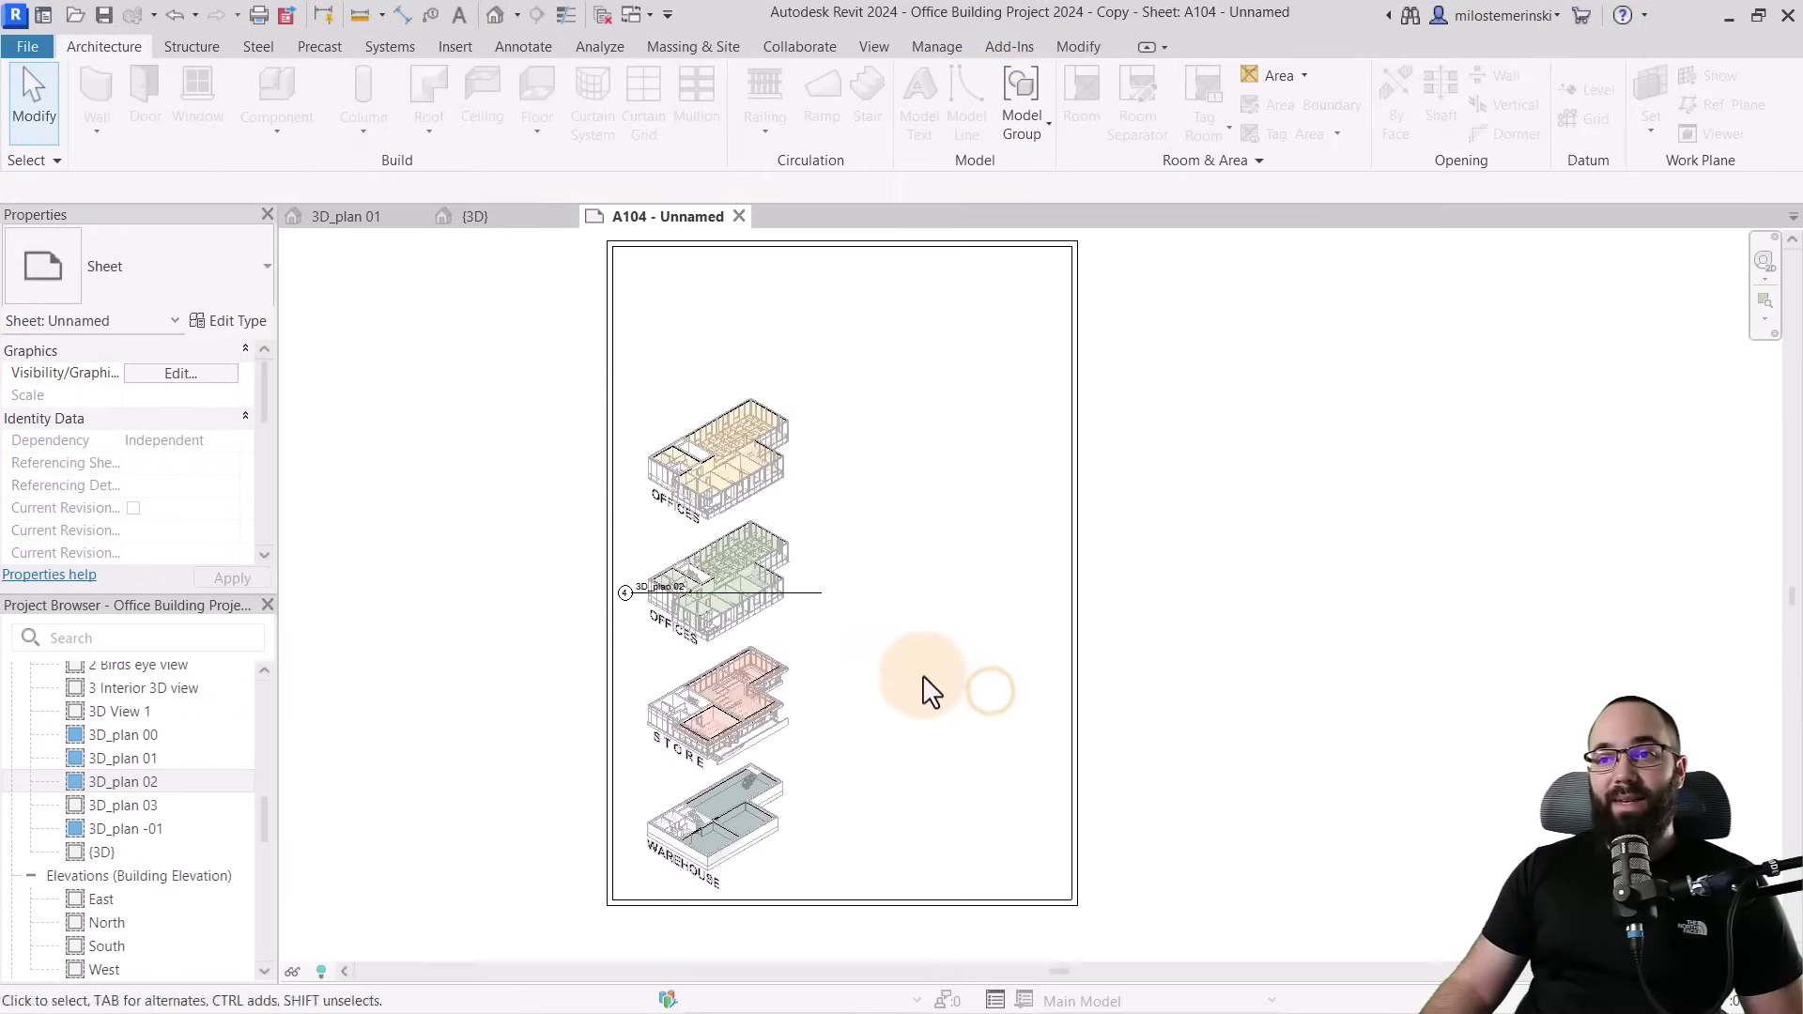
pyautogui.click(633, 492)
pyautogui.click(160, 271)
pyautogui.click(85, 384)
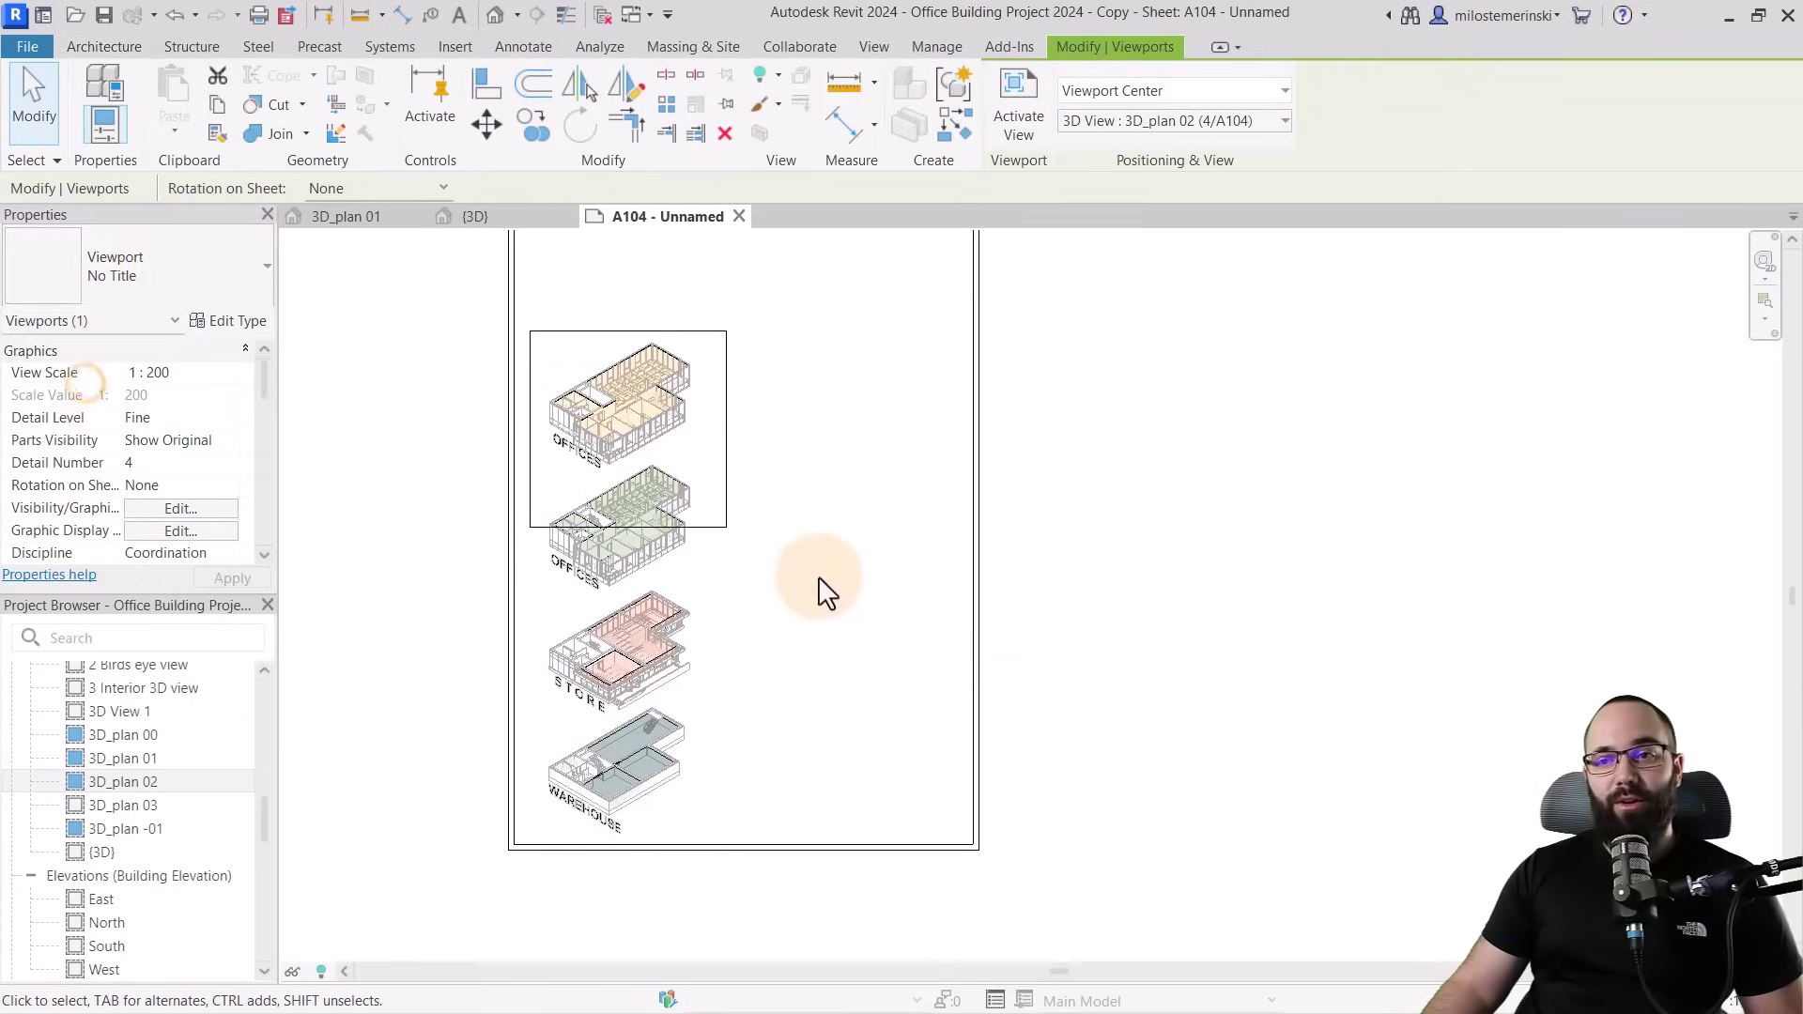
pyautogui.click(824, 592)
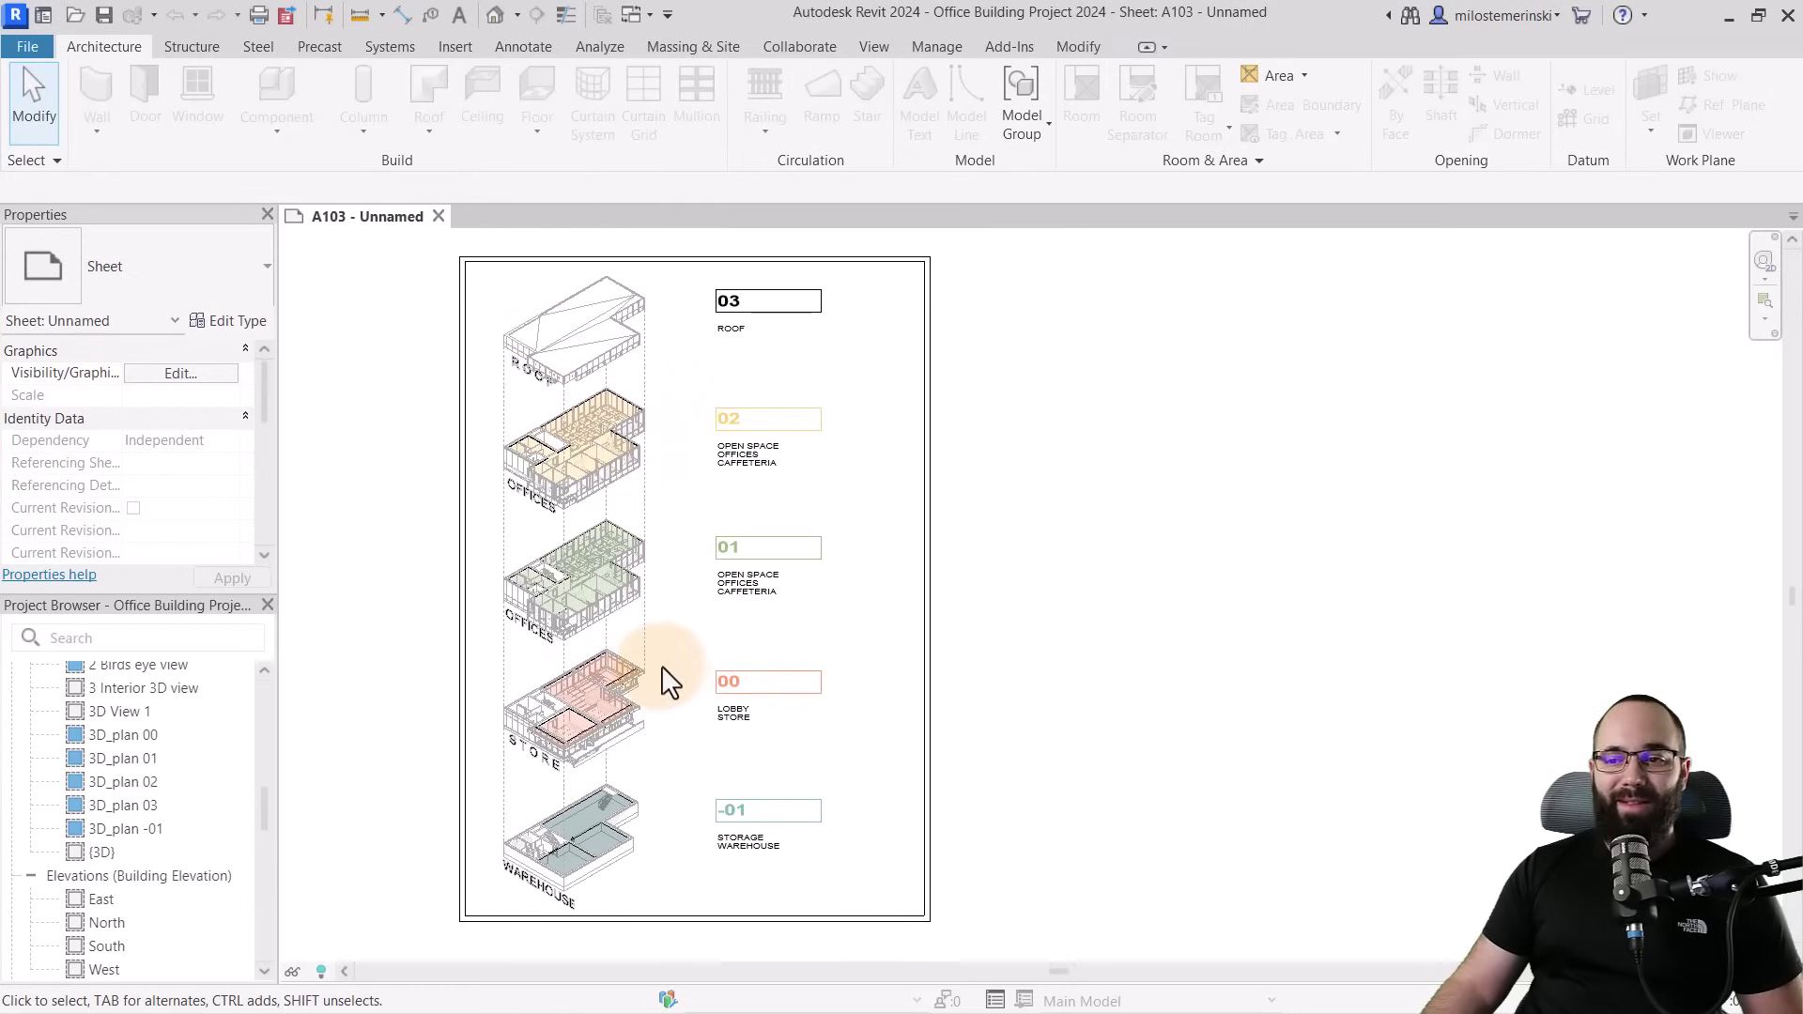
# Inspect a vertical dashed alignment line between the upper floors on sheet A103
pyautogui.scroll(5, 658, 488)
pyautogui.moveTo(724, 443); pyautogui.dragTo(851, 645, button='middle')
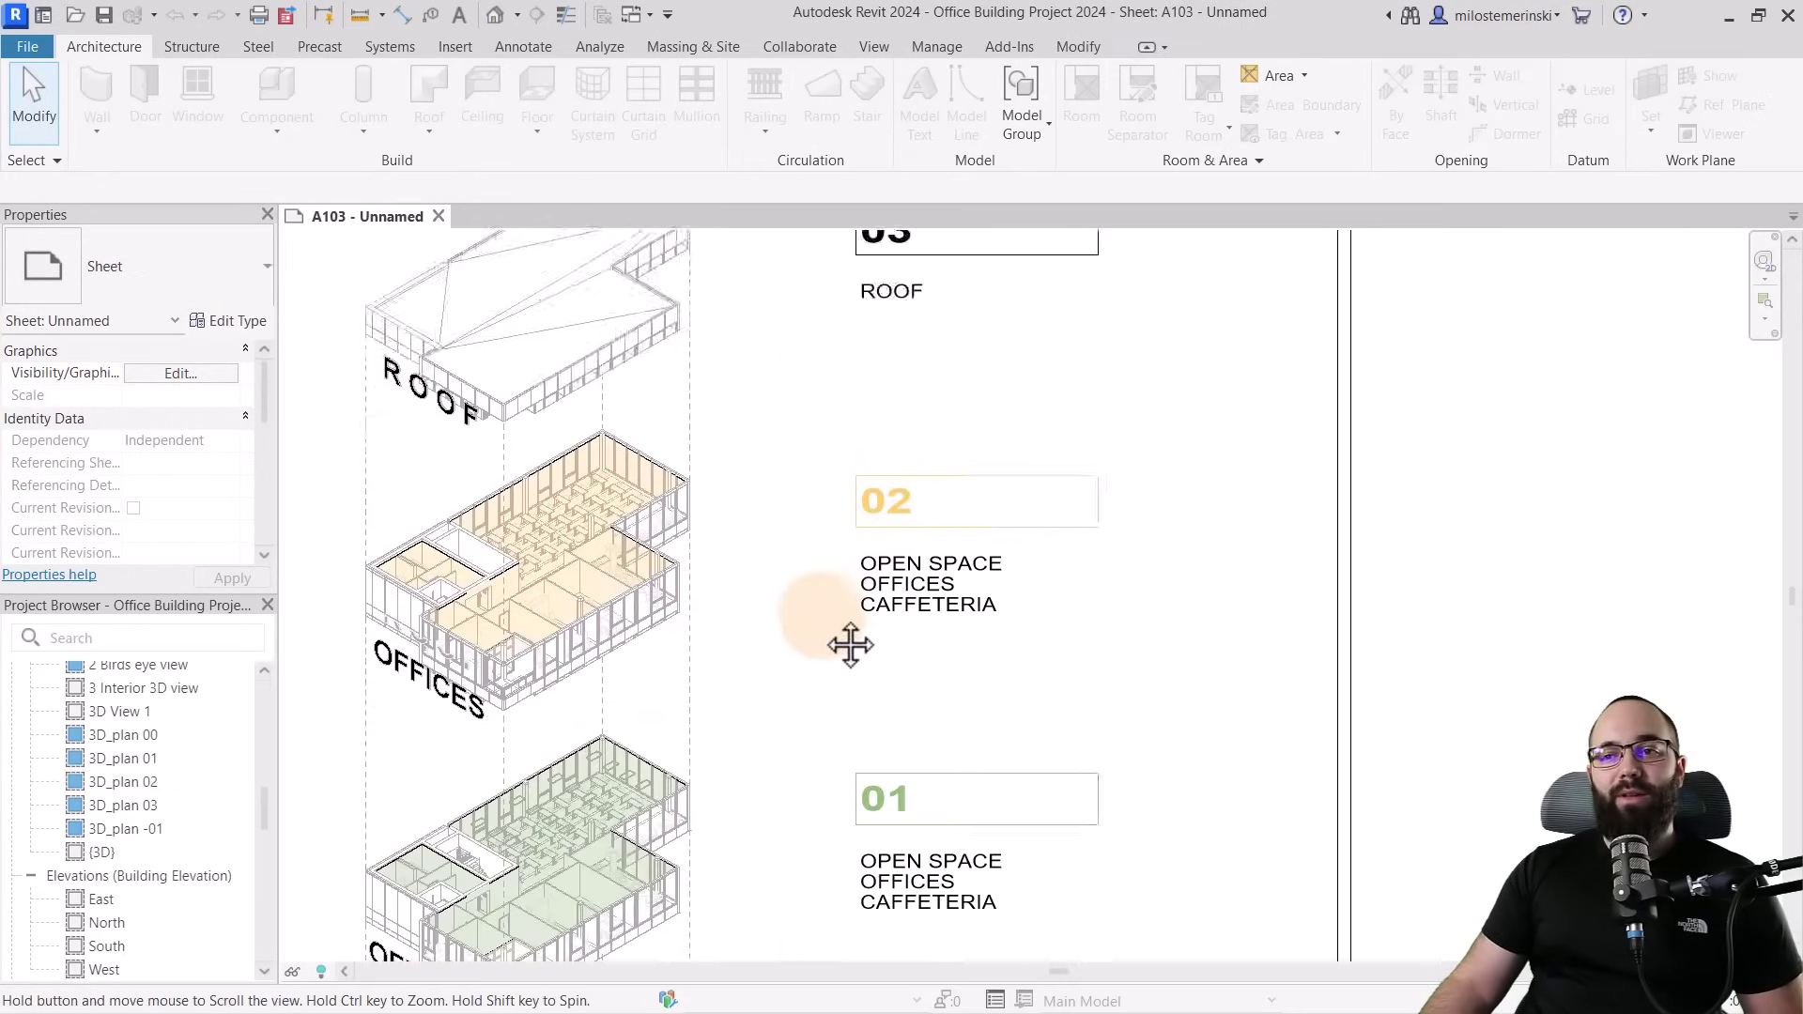
pyautogui.scroll(2, 667, 376)
pyautogui.click(736, 398)
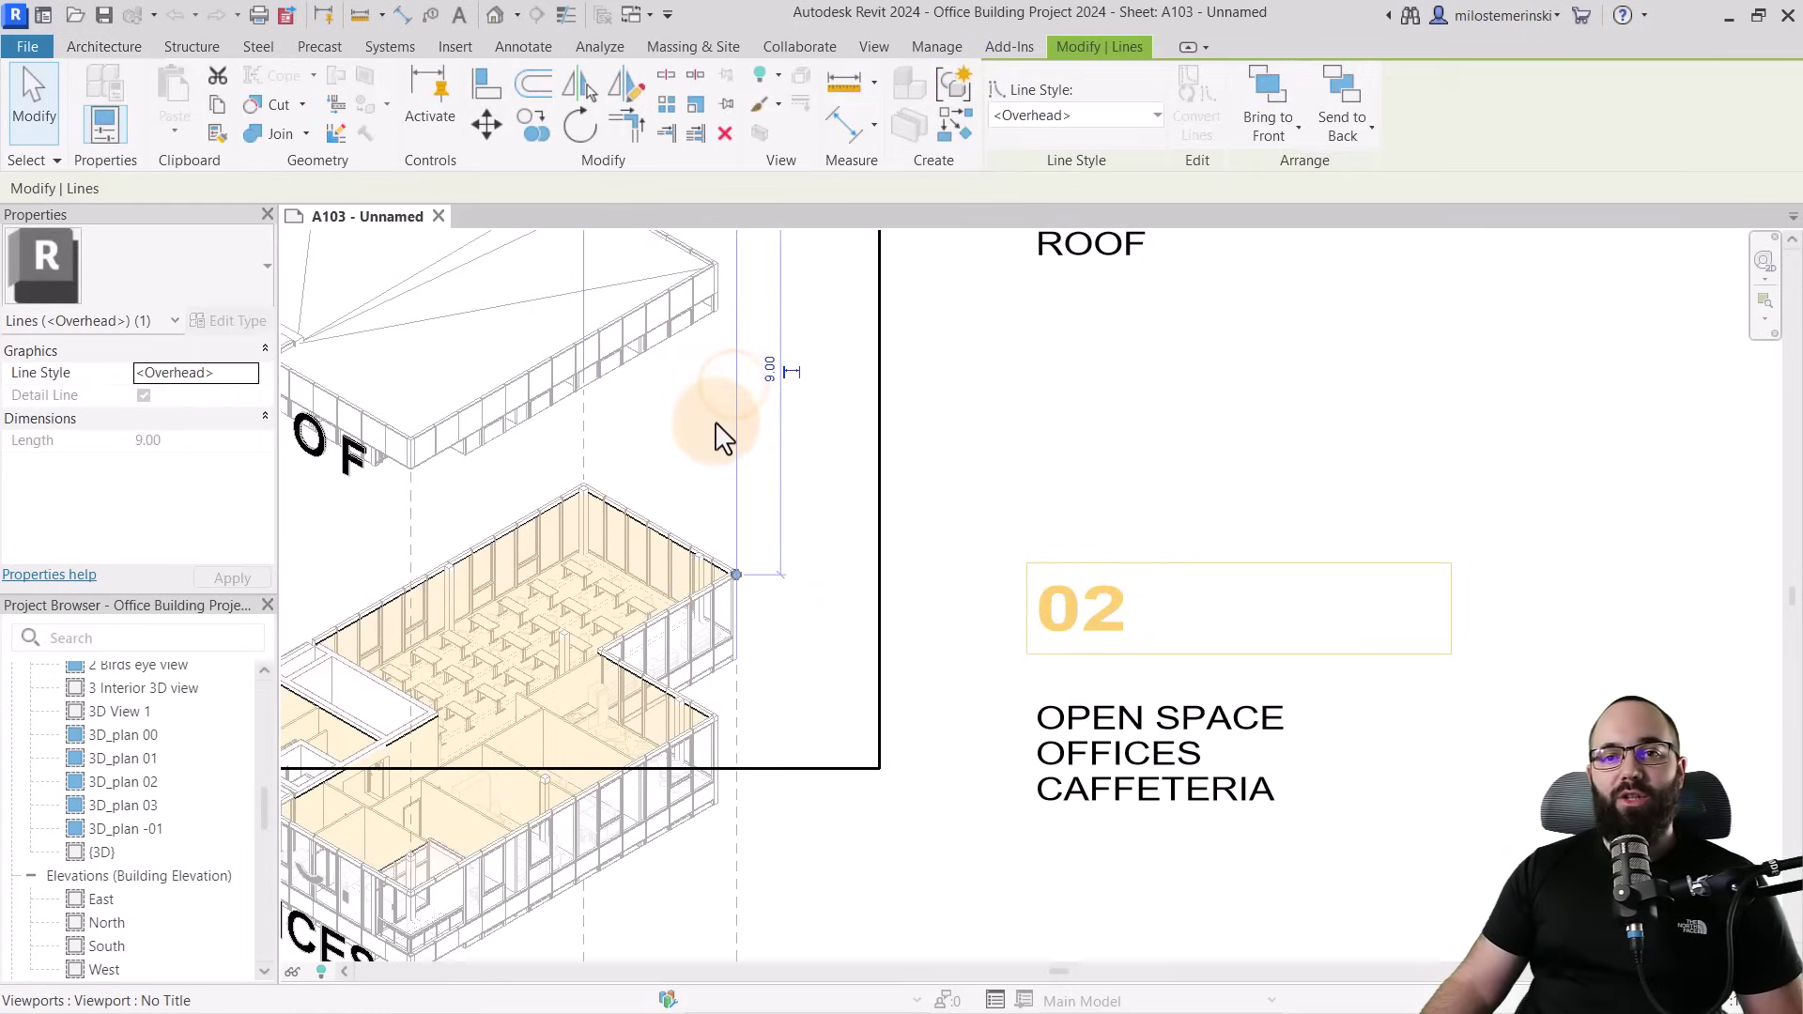
pyautogui.click(958, 471)
pyautogui.scroll(-4, 879, 451)
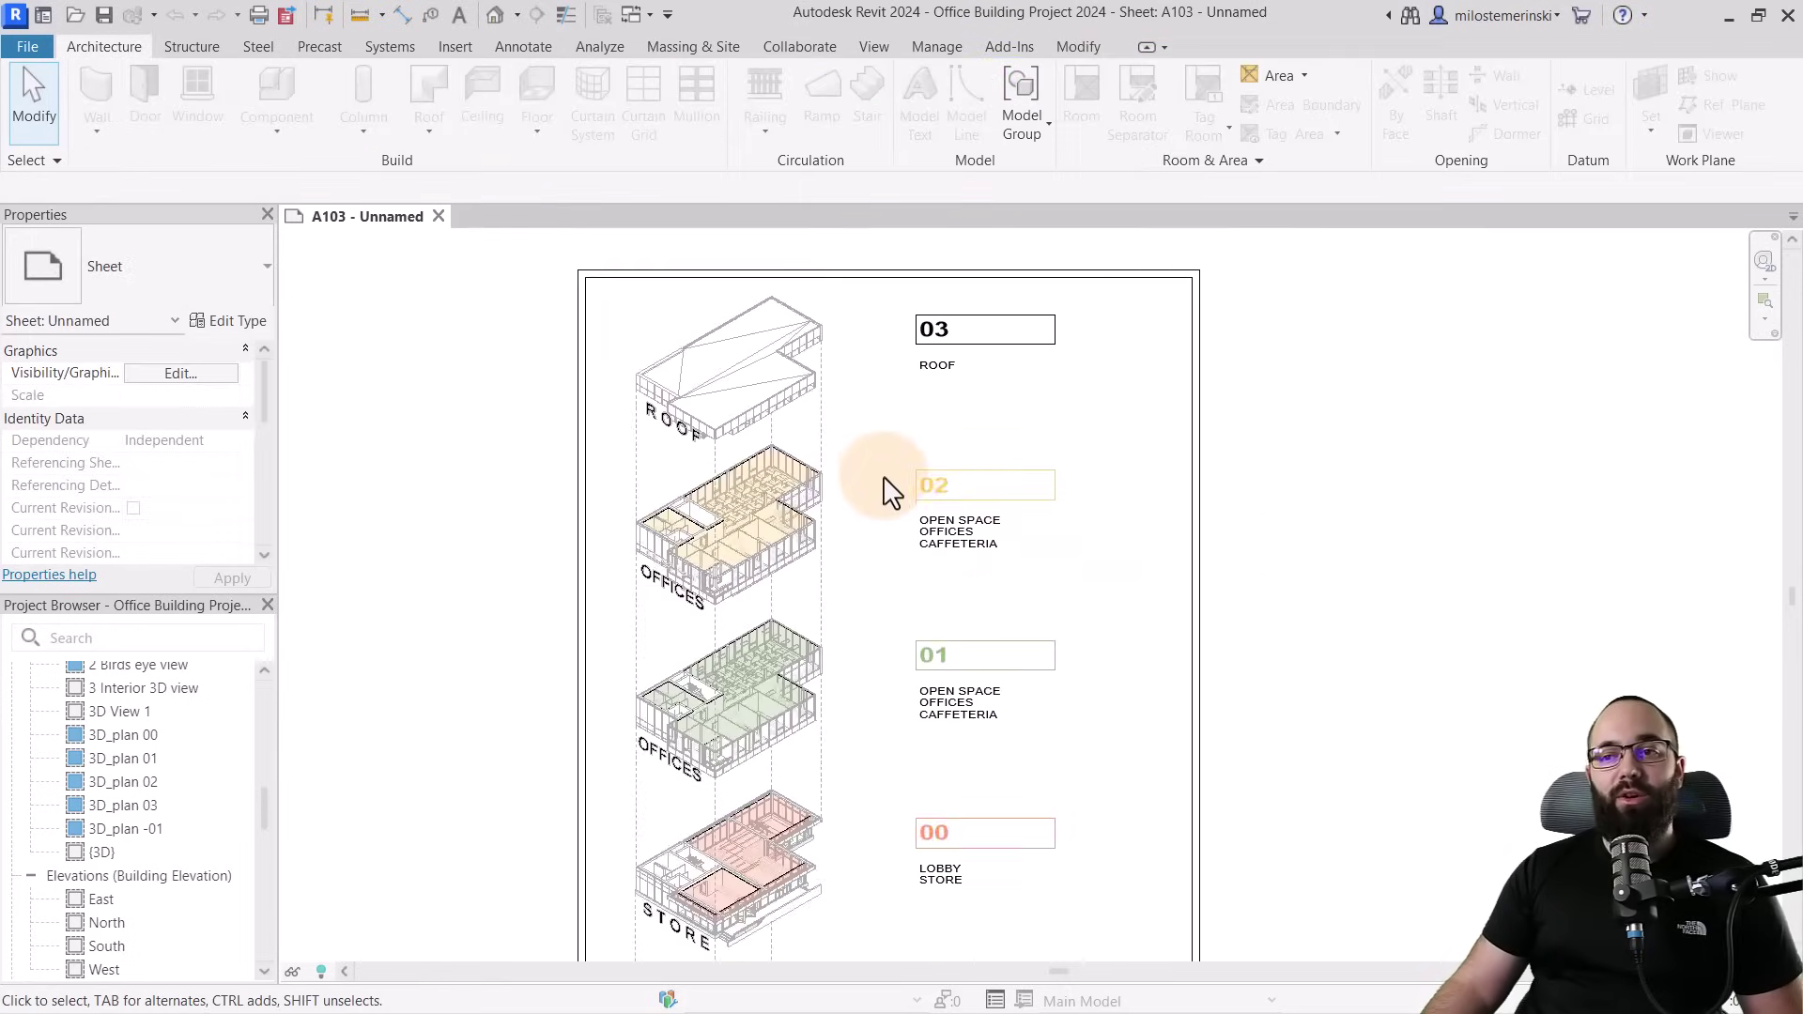
pyautogui.moveTo(883, 489); pyautogui.dragTo(719, 458, button='middle')
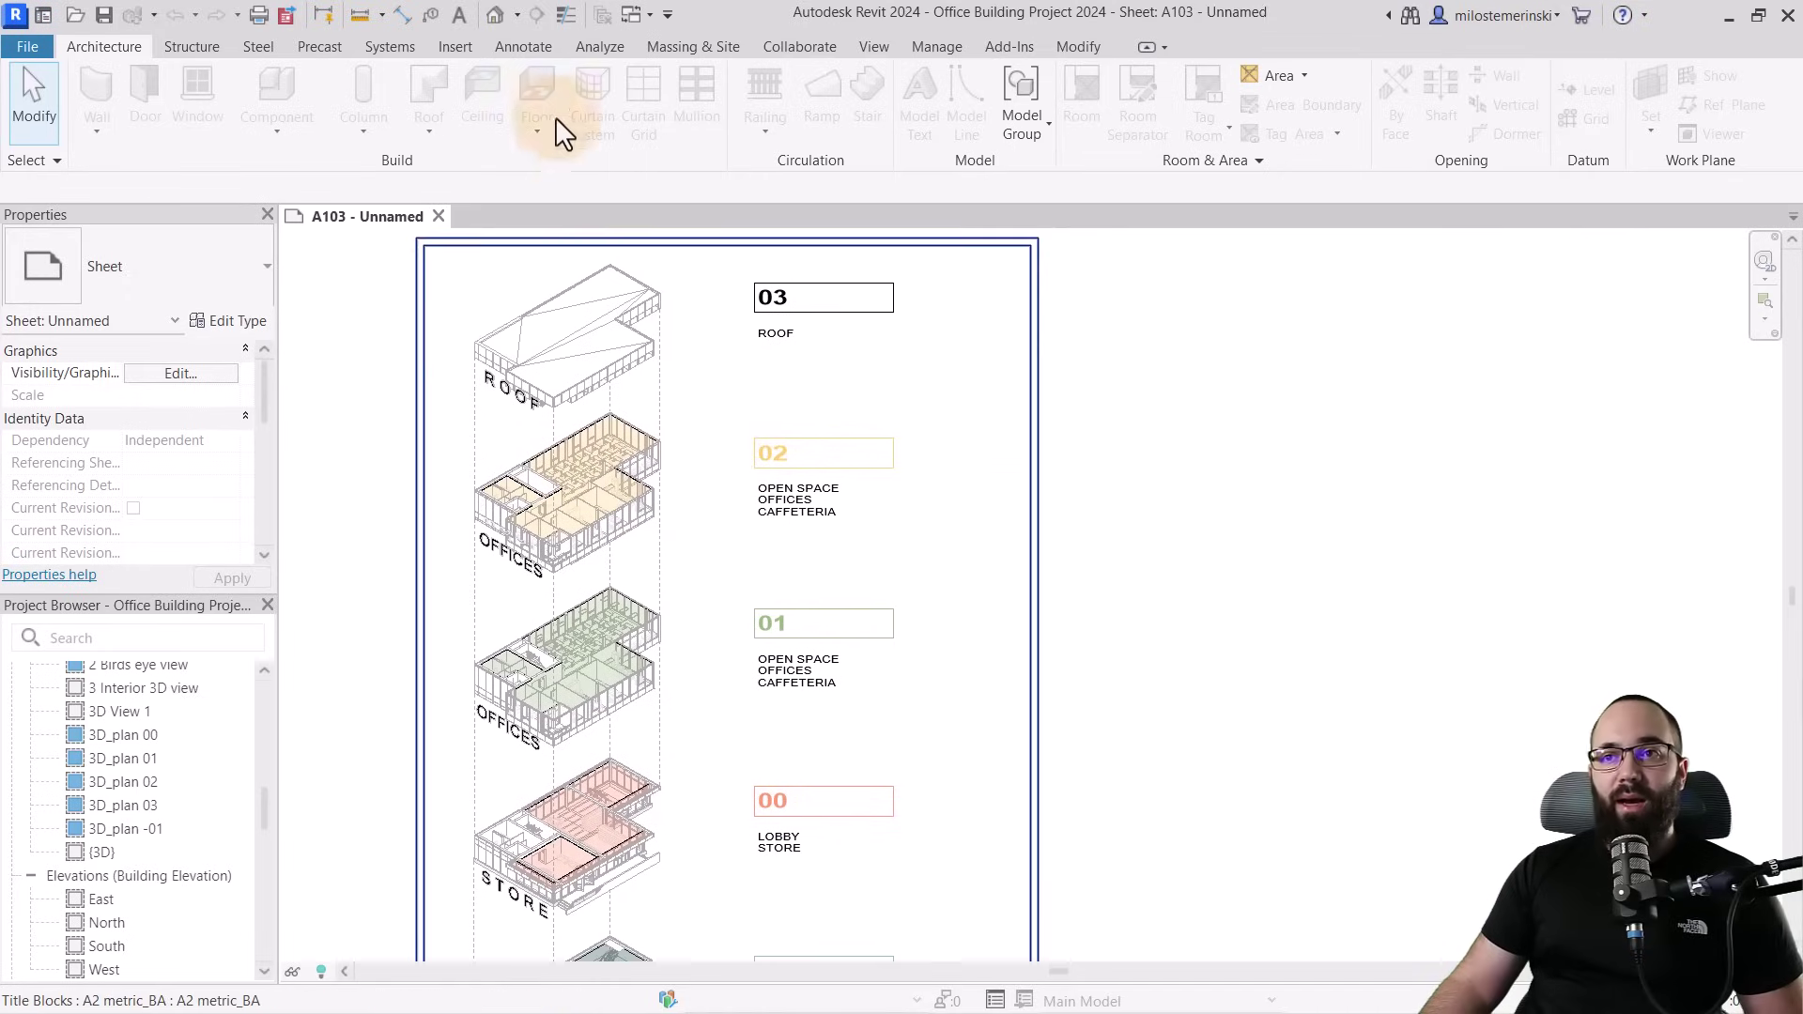
# Run Detail Line (DL), keep the <Overhead> line style, and exit the tool
pyautogui.click(524, 48)
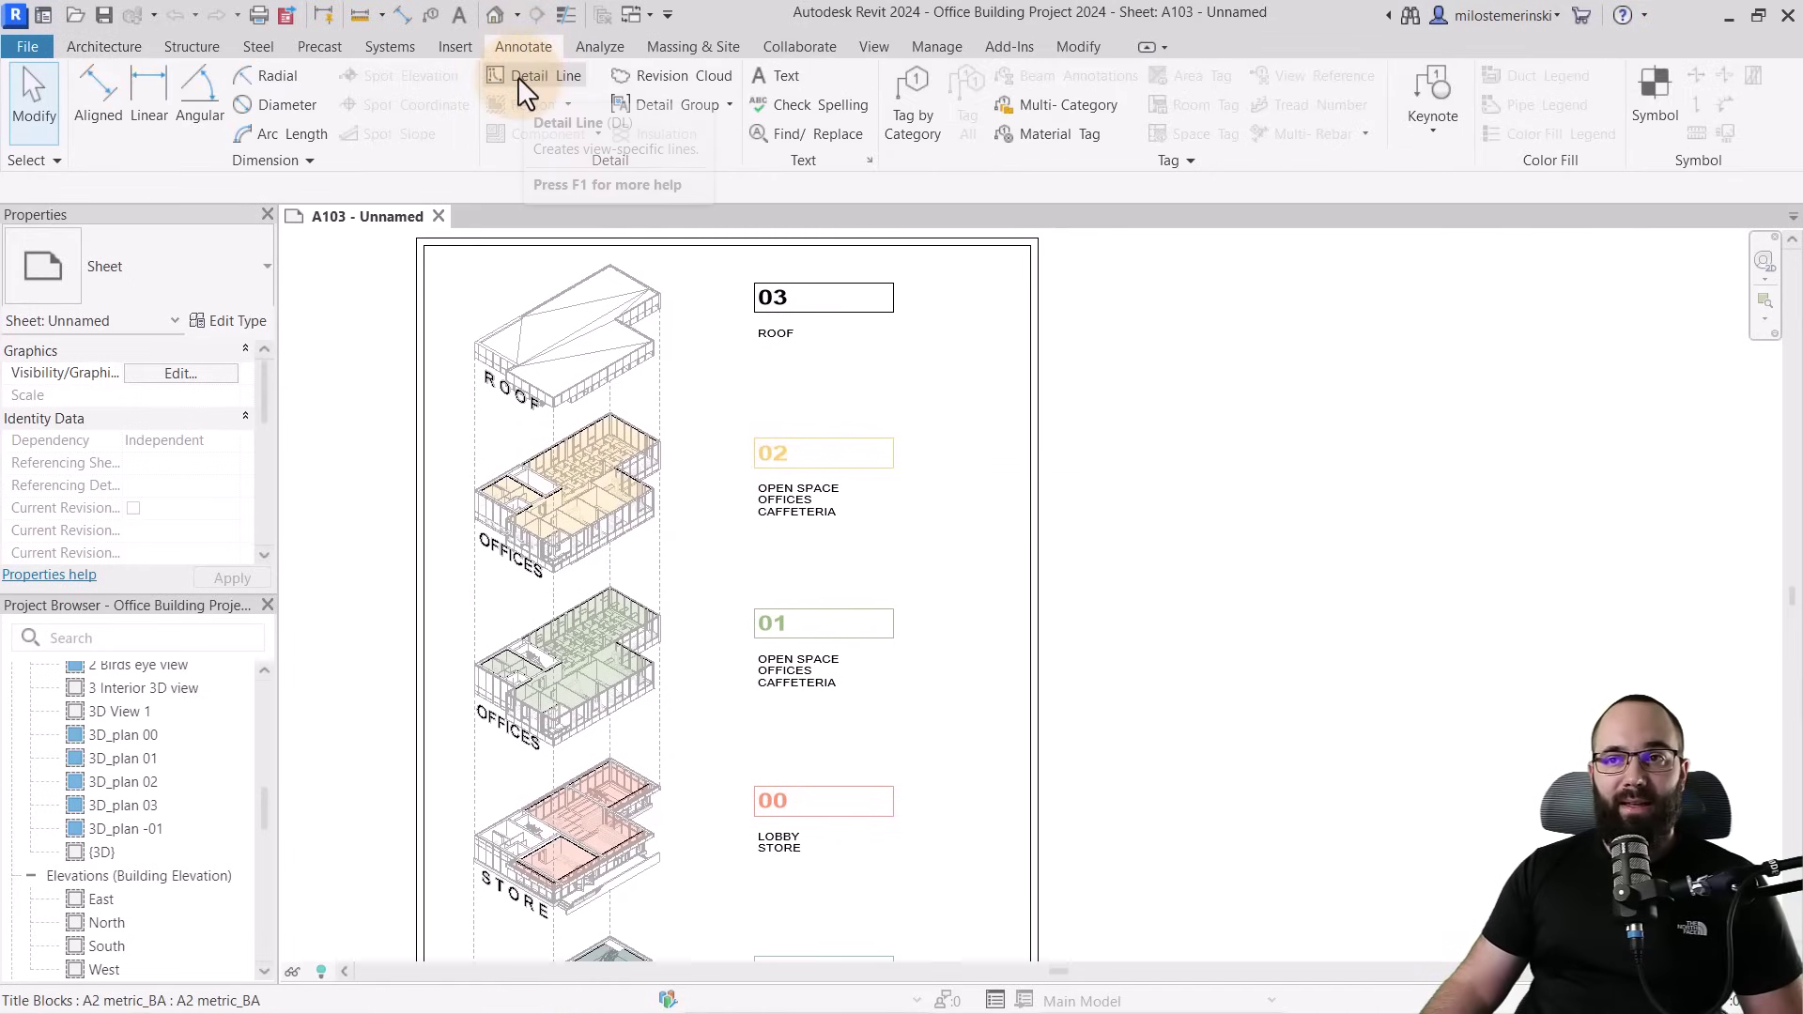
pyautogui.press('d')
pyautogui.press('l')
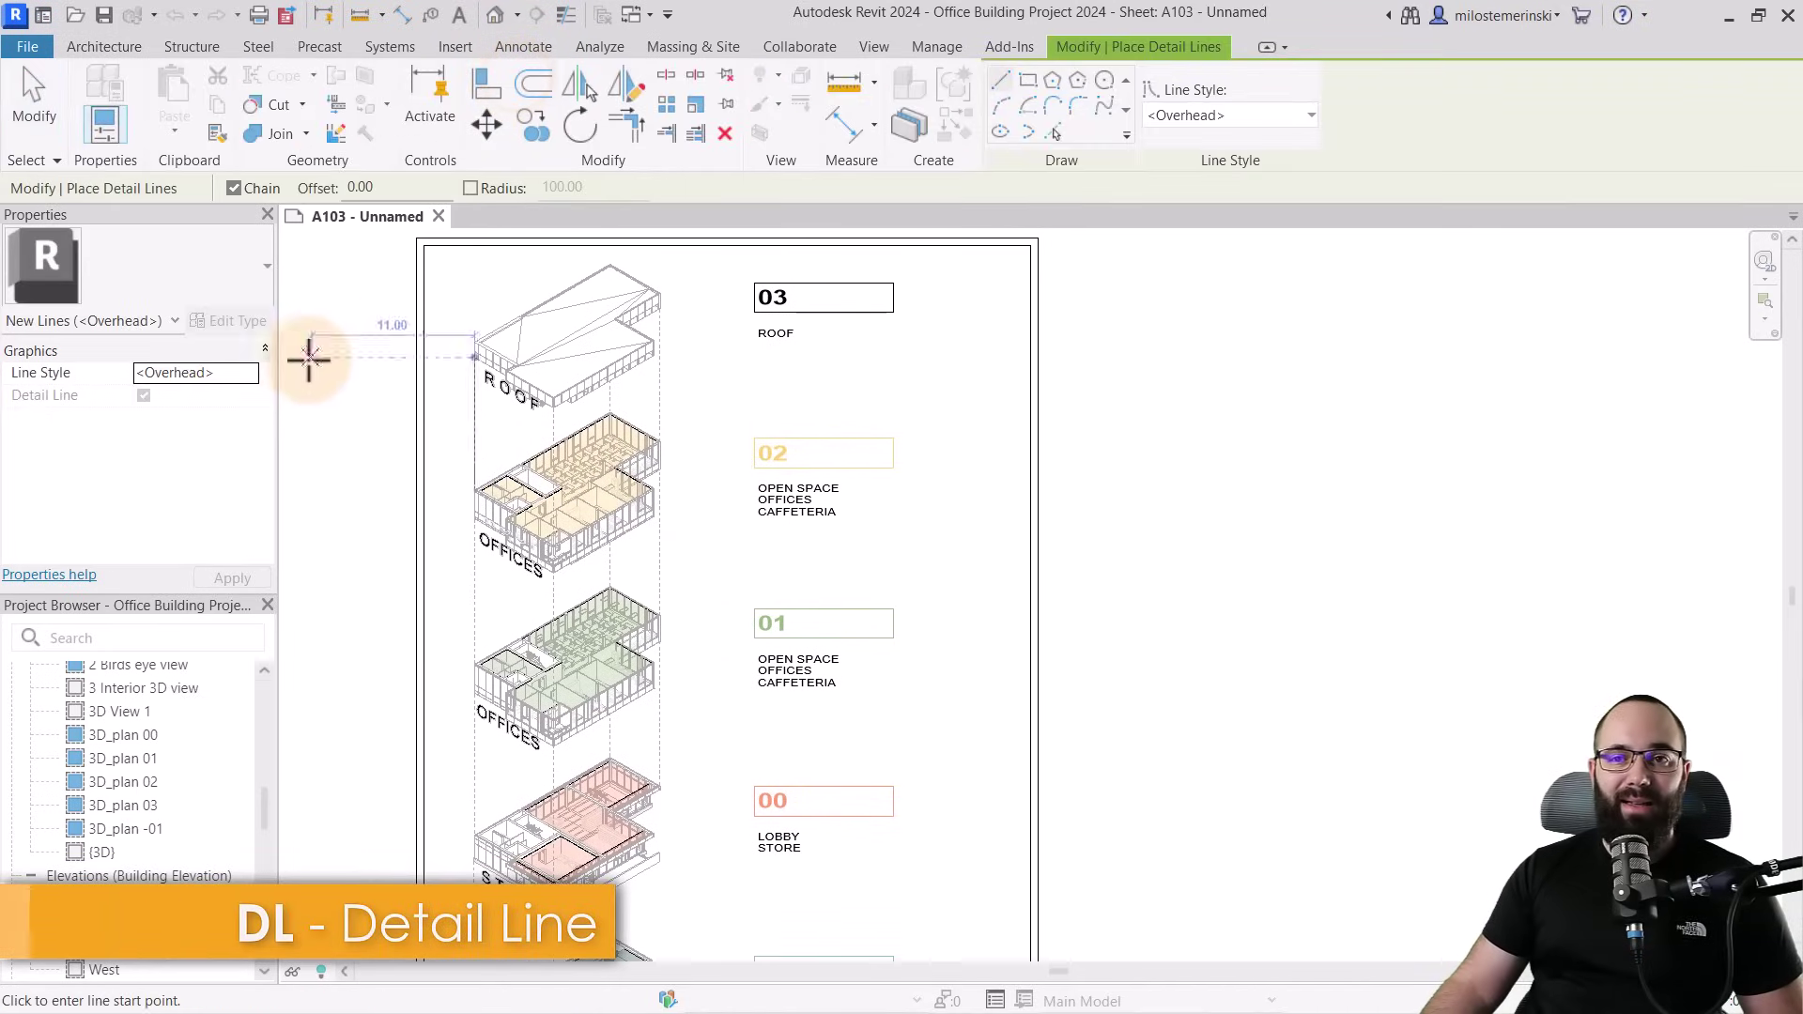
pyautogui.click(1178, 117)
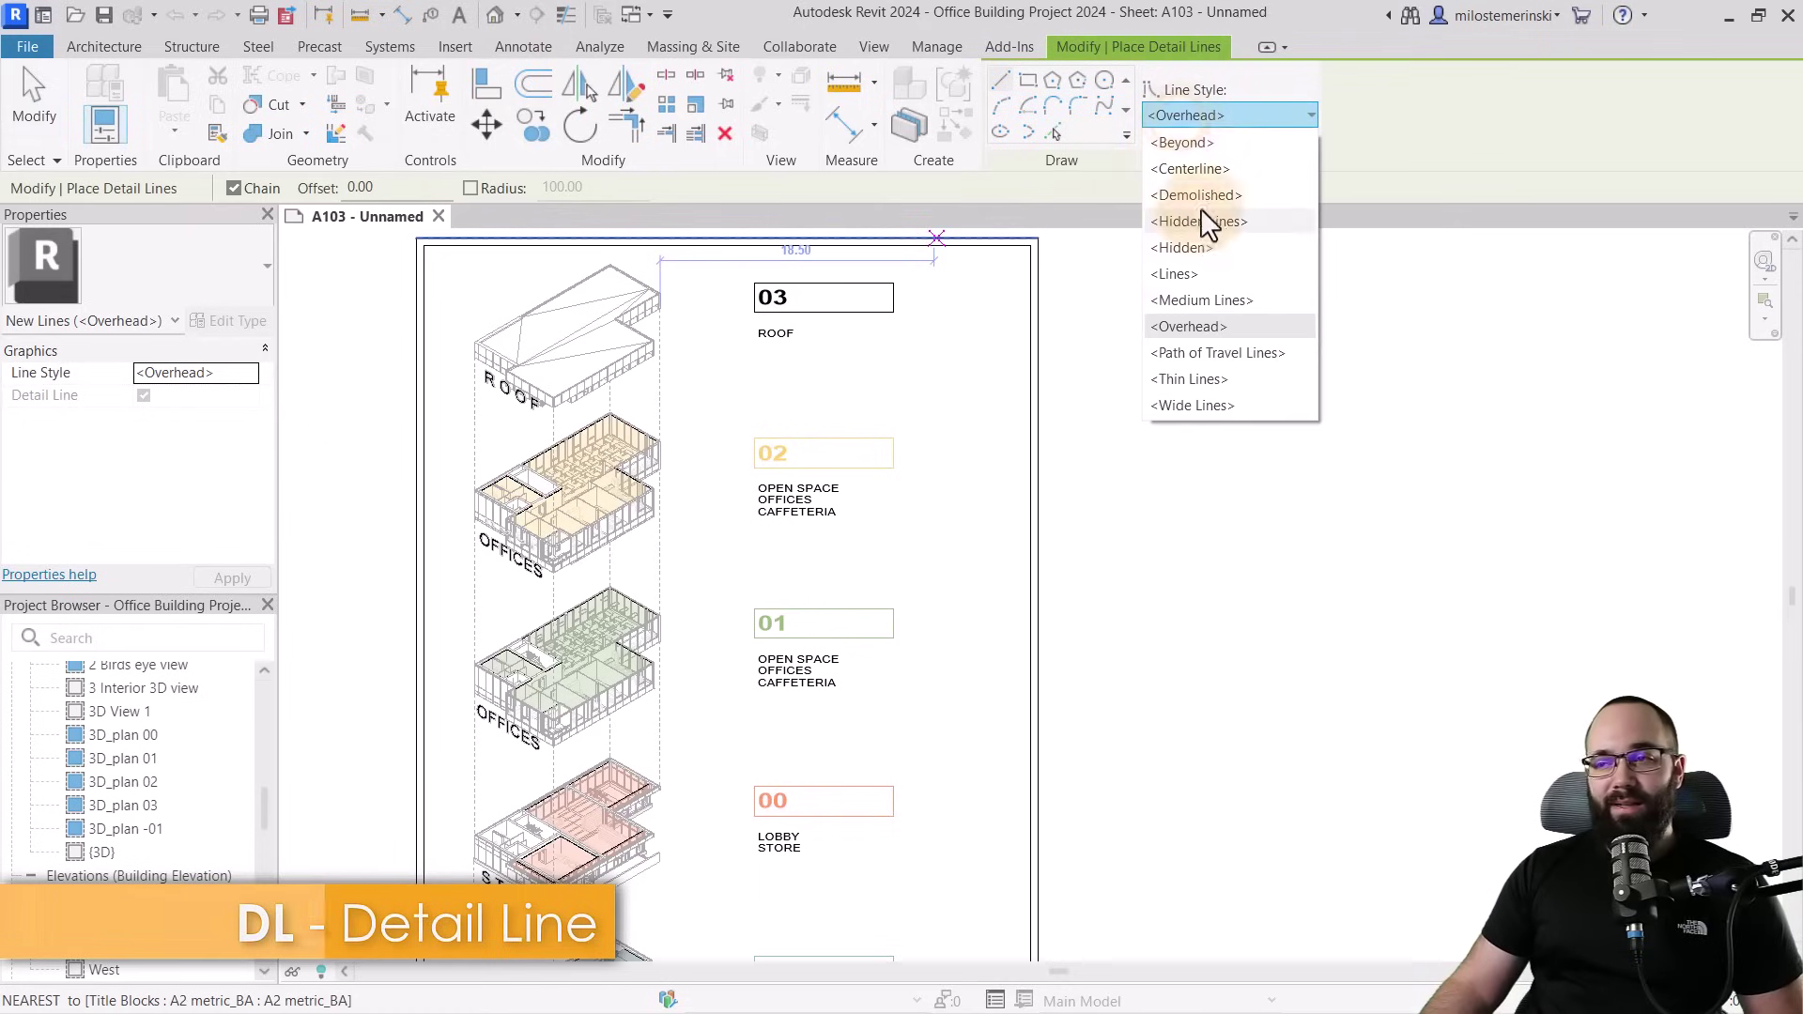
pyautogui.click(1188, 326)
pyautogui.press('Escape')
pyautogui.press('Escape')
pyautogui.scroll(2, 482, 435)
pyautogui.scroll(-2, 469, 358)
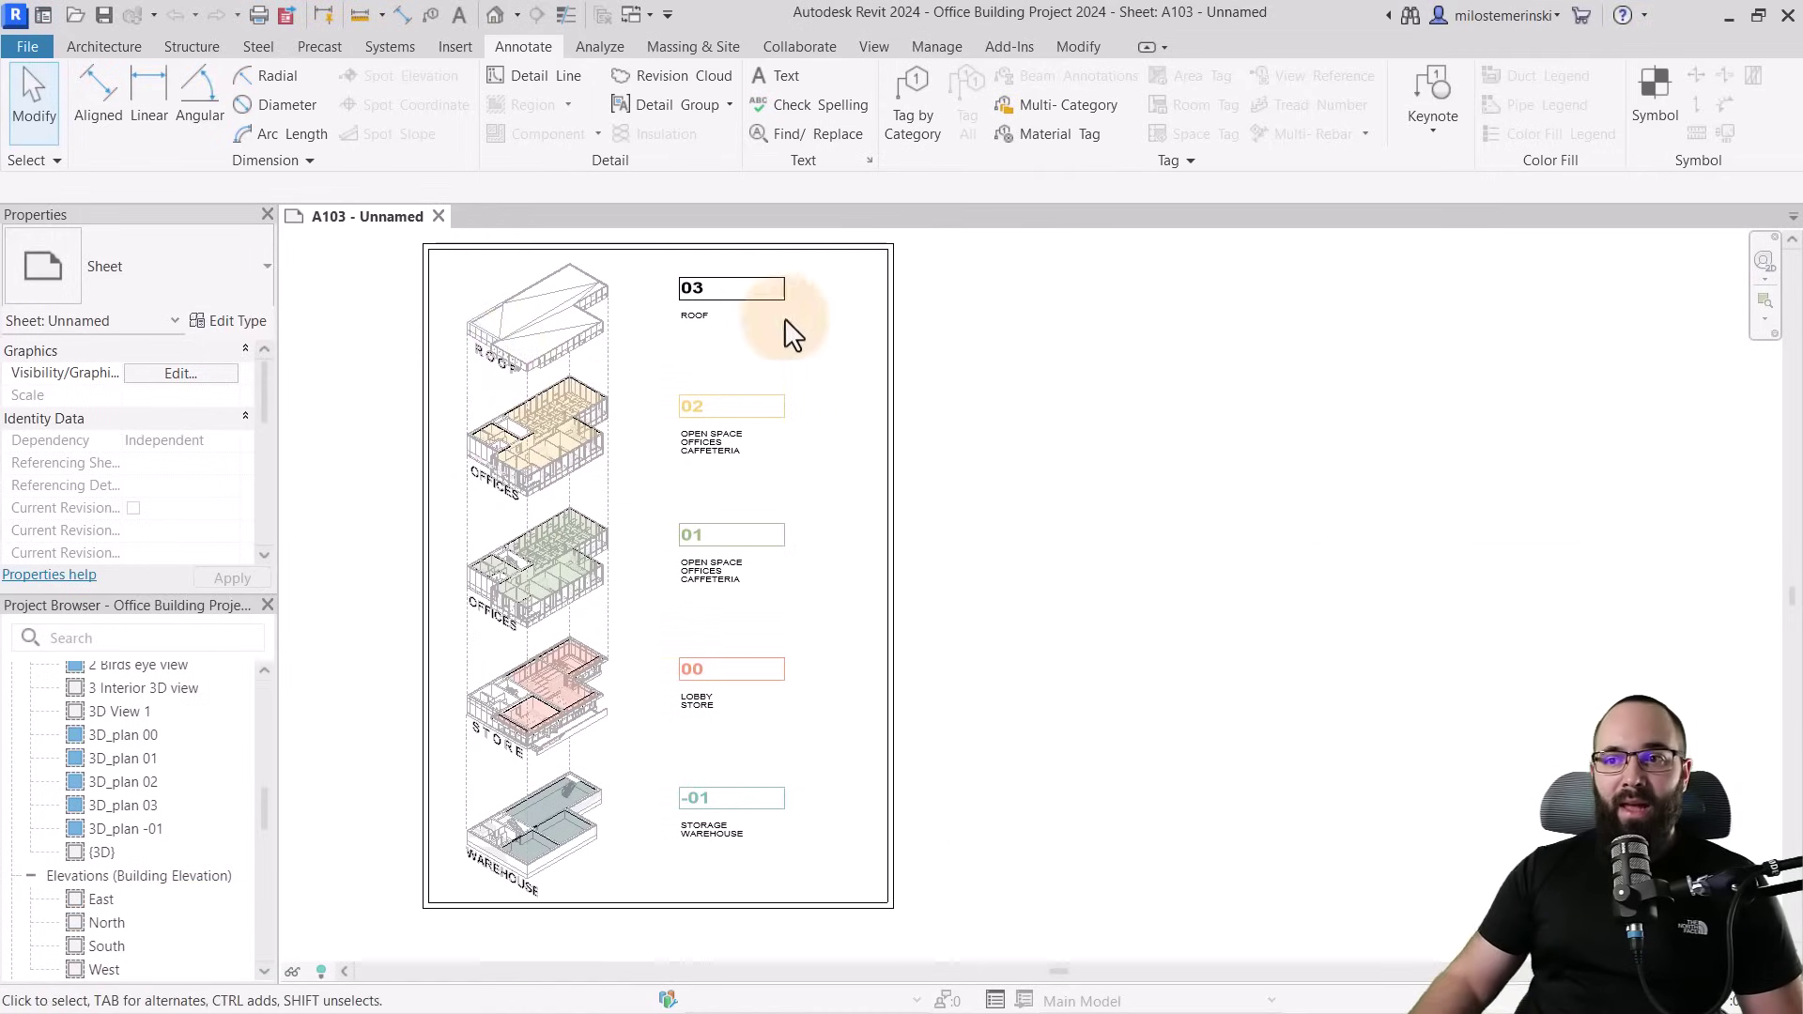
# Pan across the sheet from the lower levels up to the 03 ROOF label
pyautogui.scroll(1, 692, 327)
pyautogui.scroll(1, 691, 329)
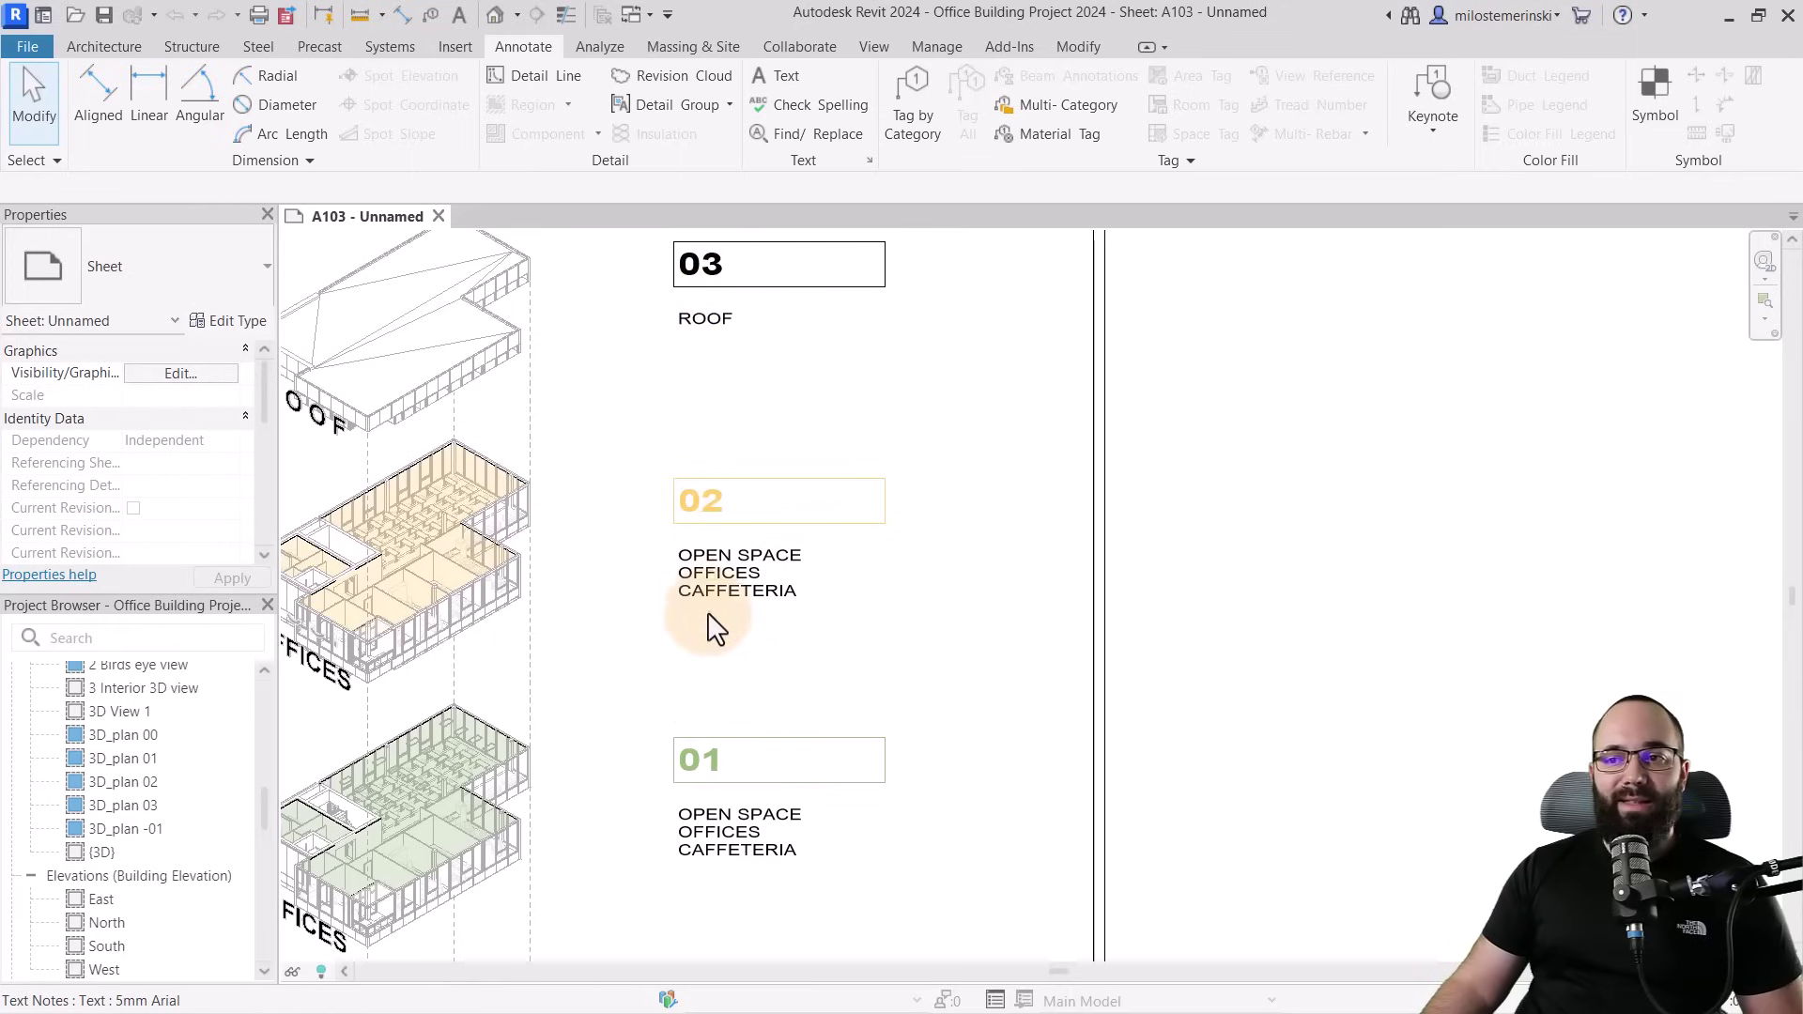
pyautogui.scroll(-1, 762, 496)
pyautogui.scroll(-1, 762, 496)
pyautogui.moveTo(789, 636); pyautogui.dragTo(716, 442, button='middle')
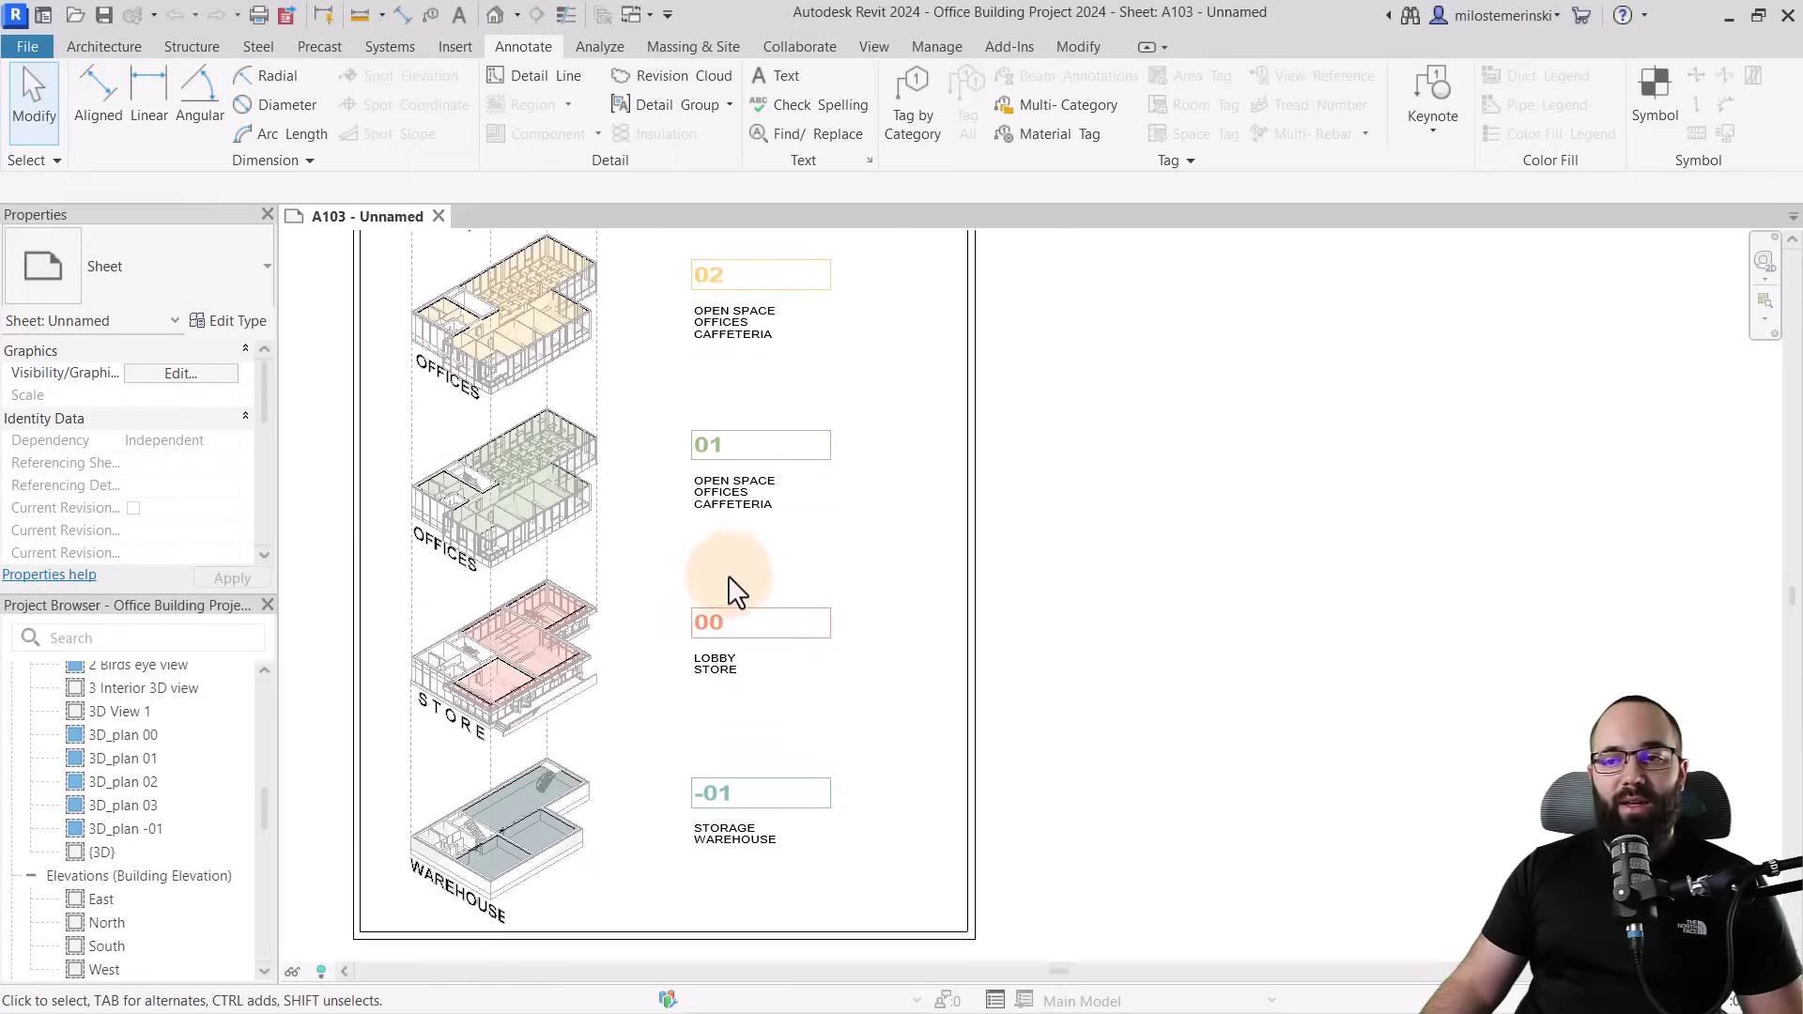
pyautogui.moveTo(733, 605); pyautogui.dragTo(700, 807, button='middle')
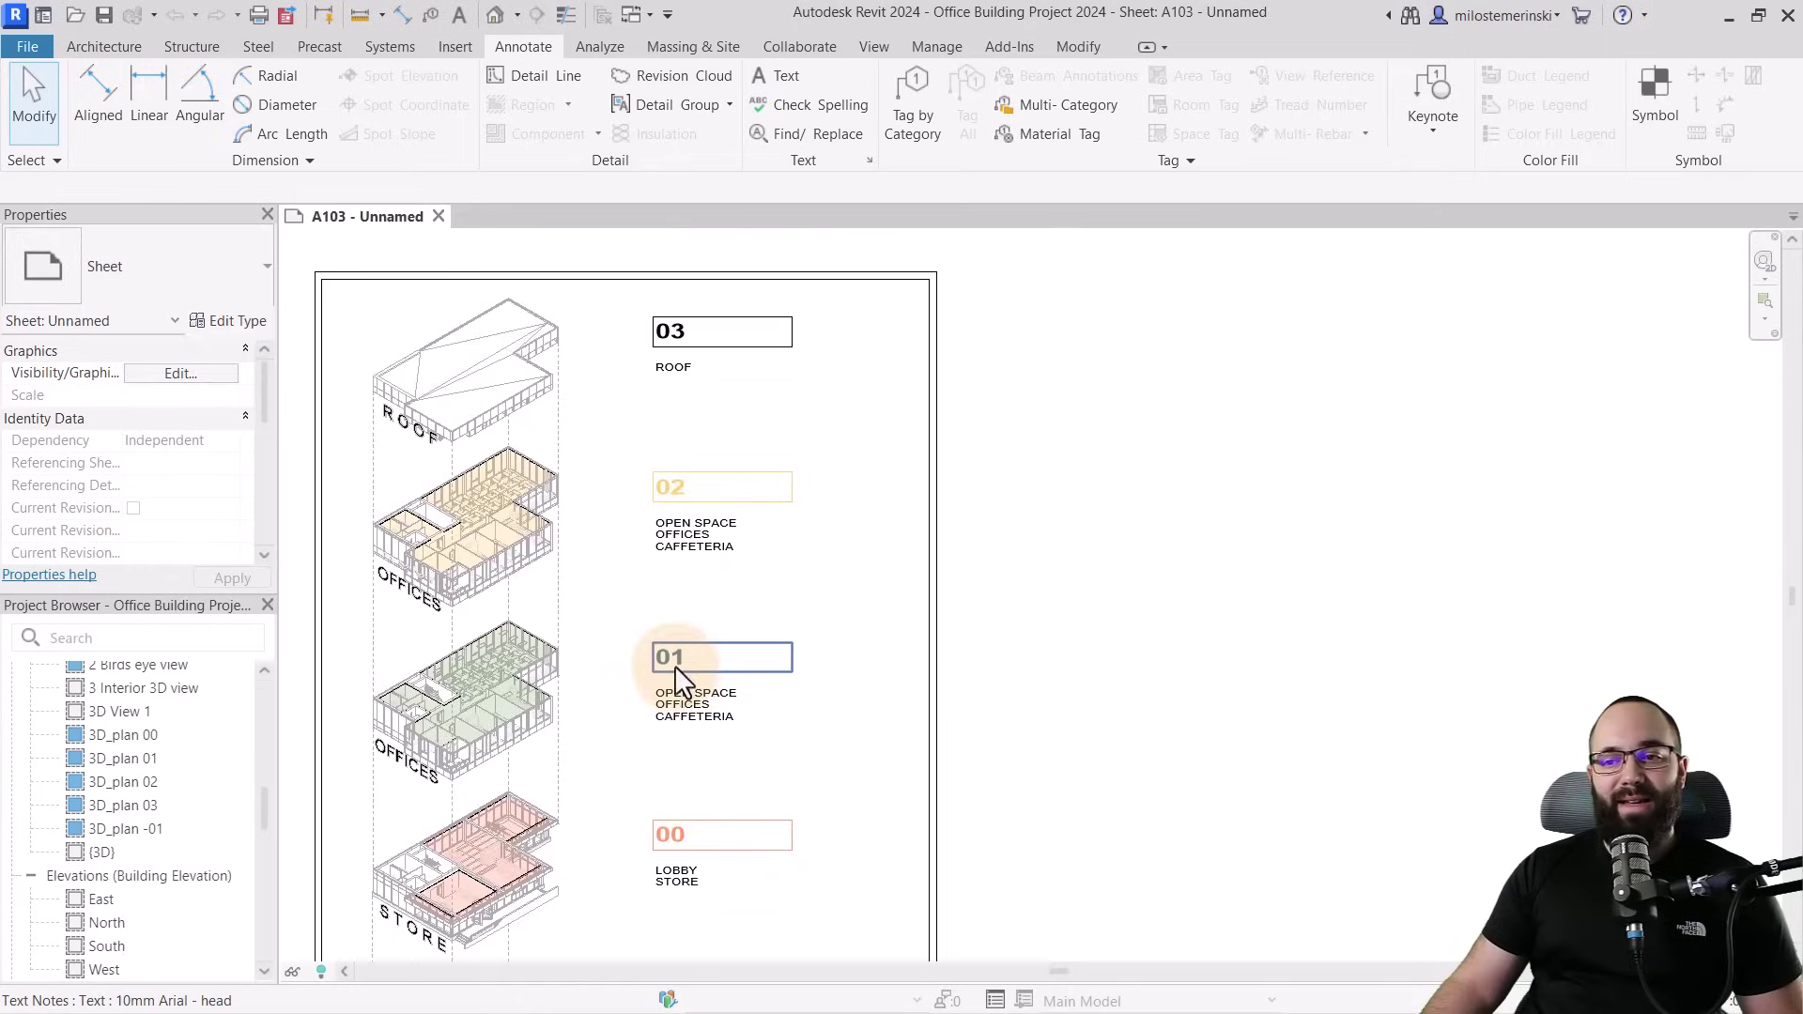
pyautogui.scroll(5, 675, 665)
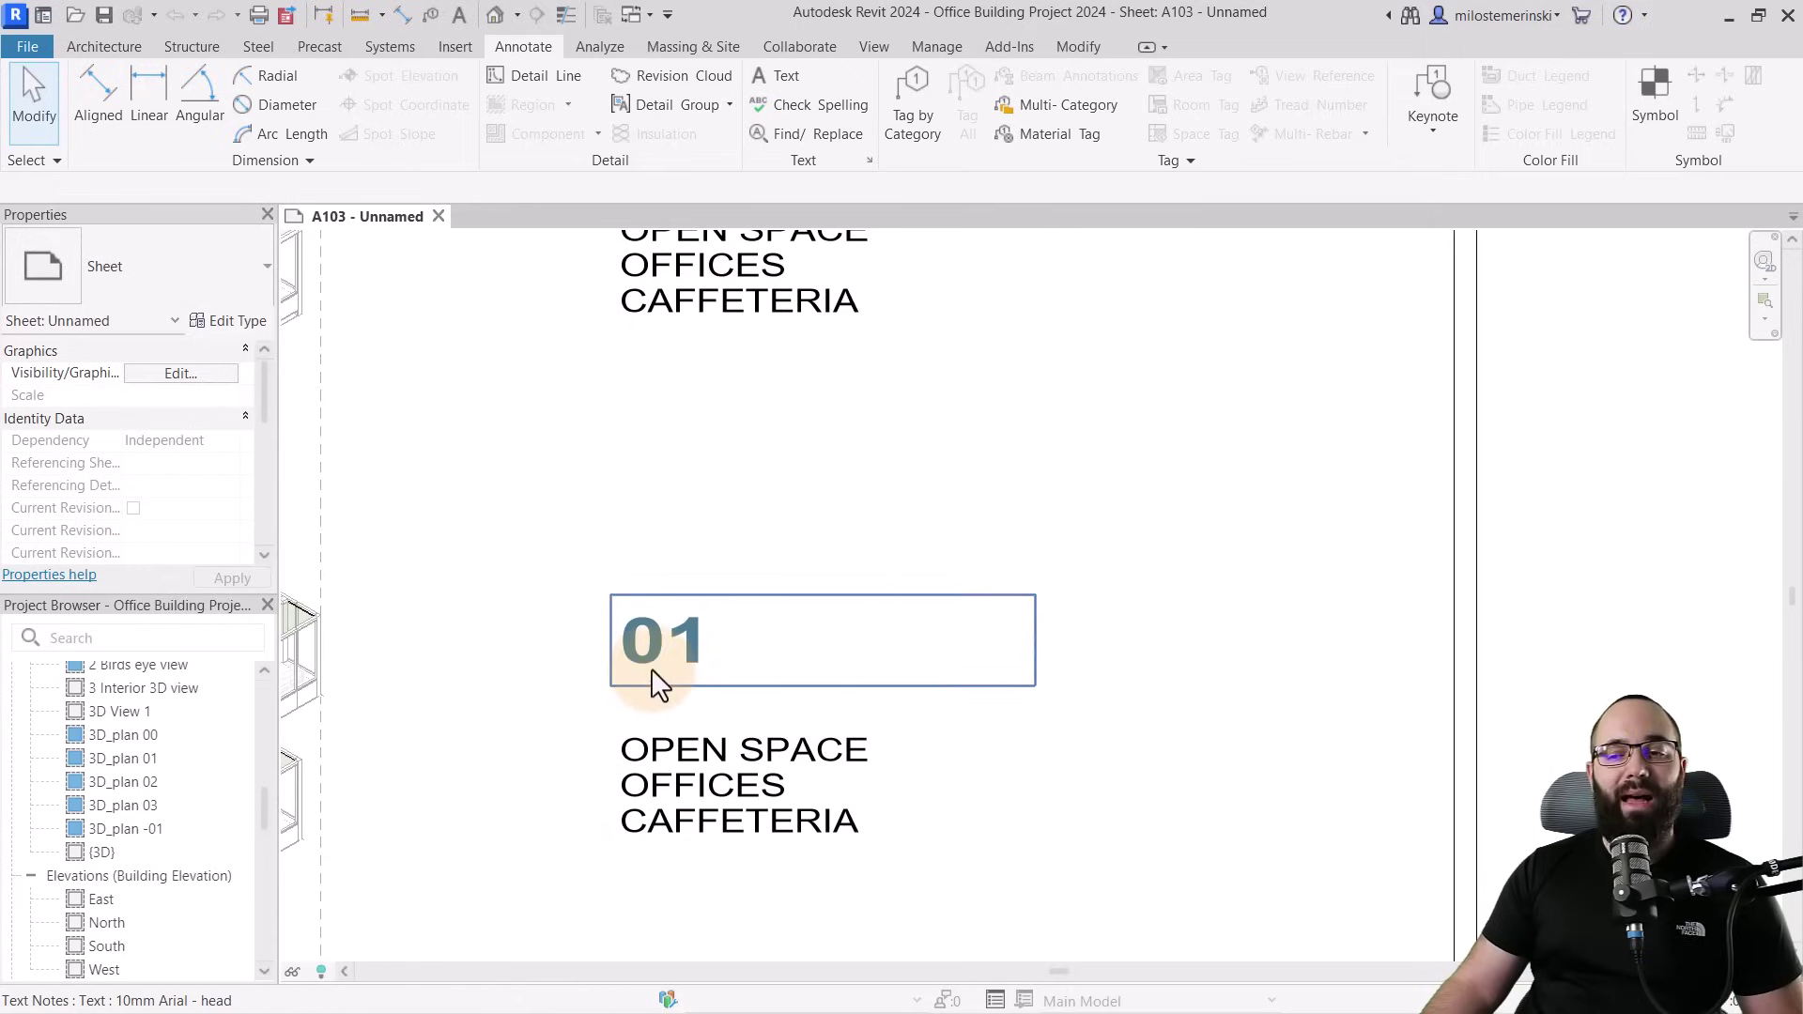
pyautogui.scroll(-3, 492, 515)
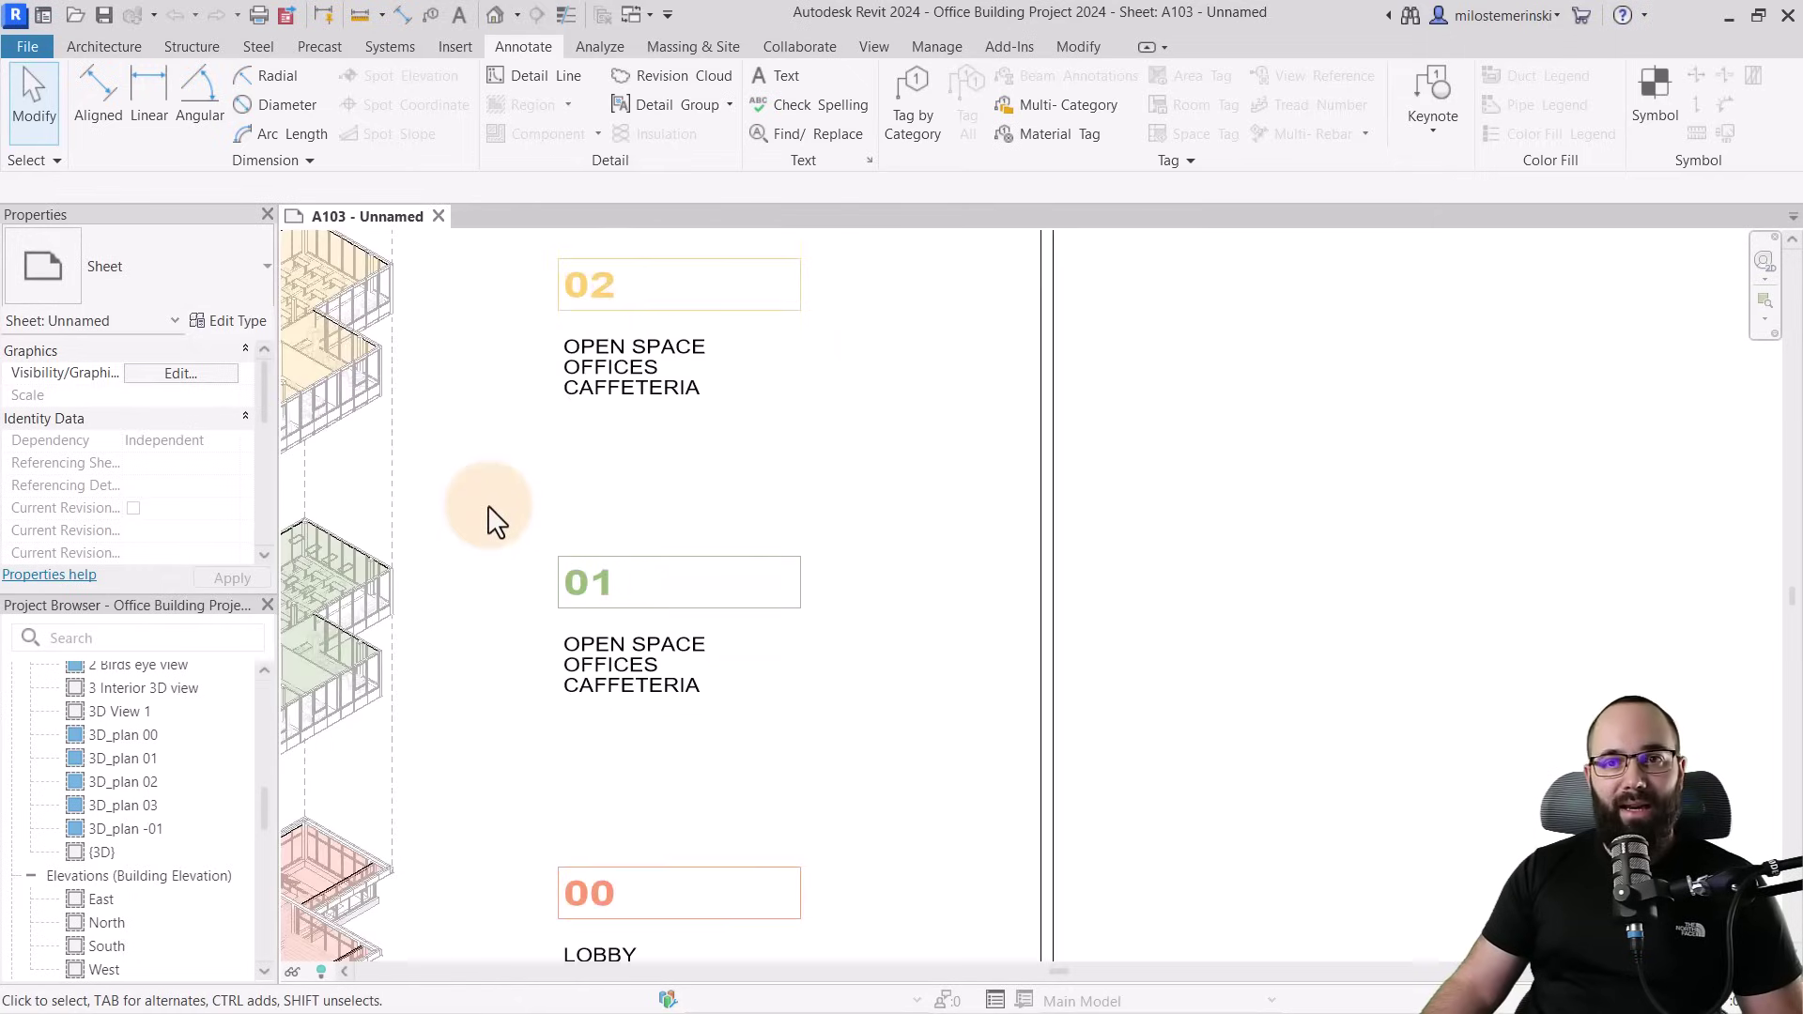
# Add a 2.5mm Arial text note reading 'Text' beside the level labels
pyautogui.click(775, 83)
pyautogui.click(179, 287)
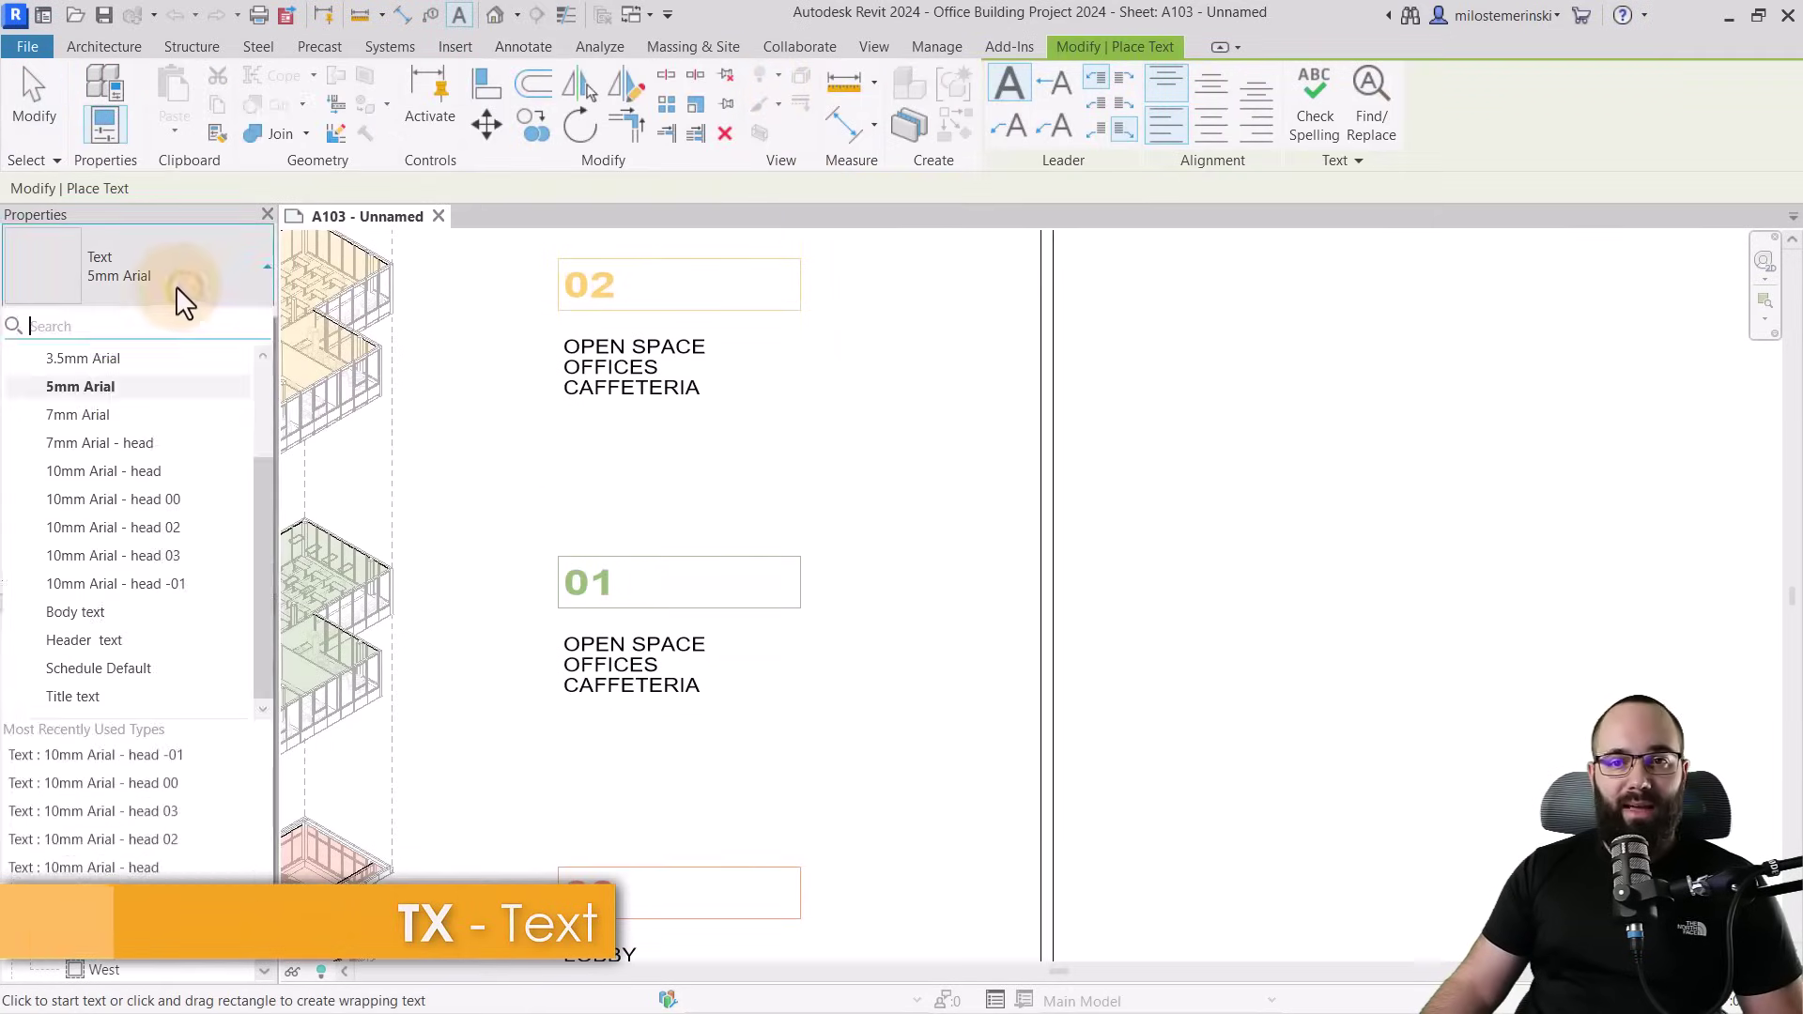
pyautogui.click(89, 388)
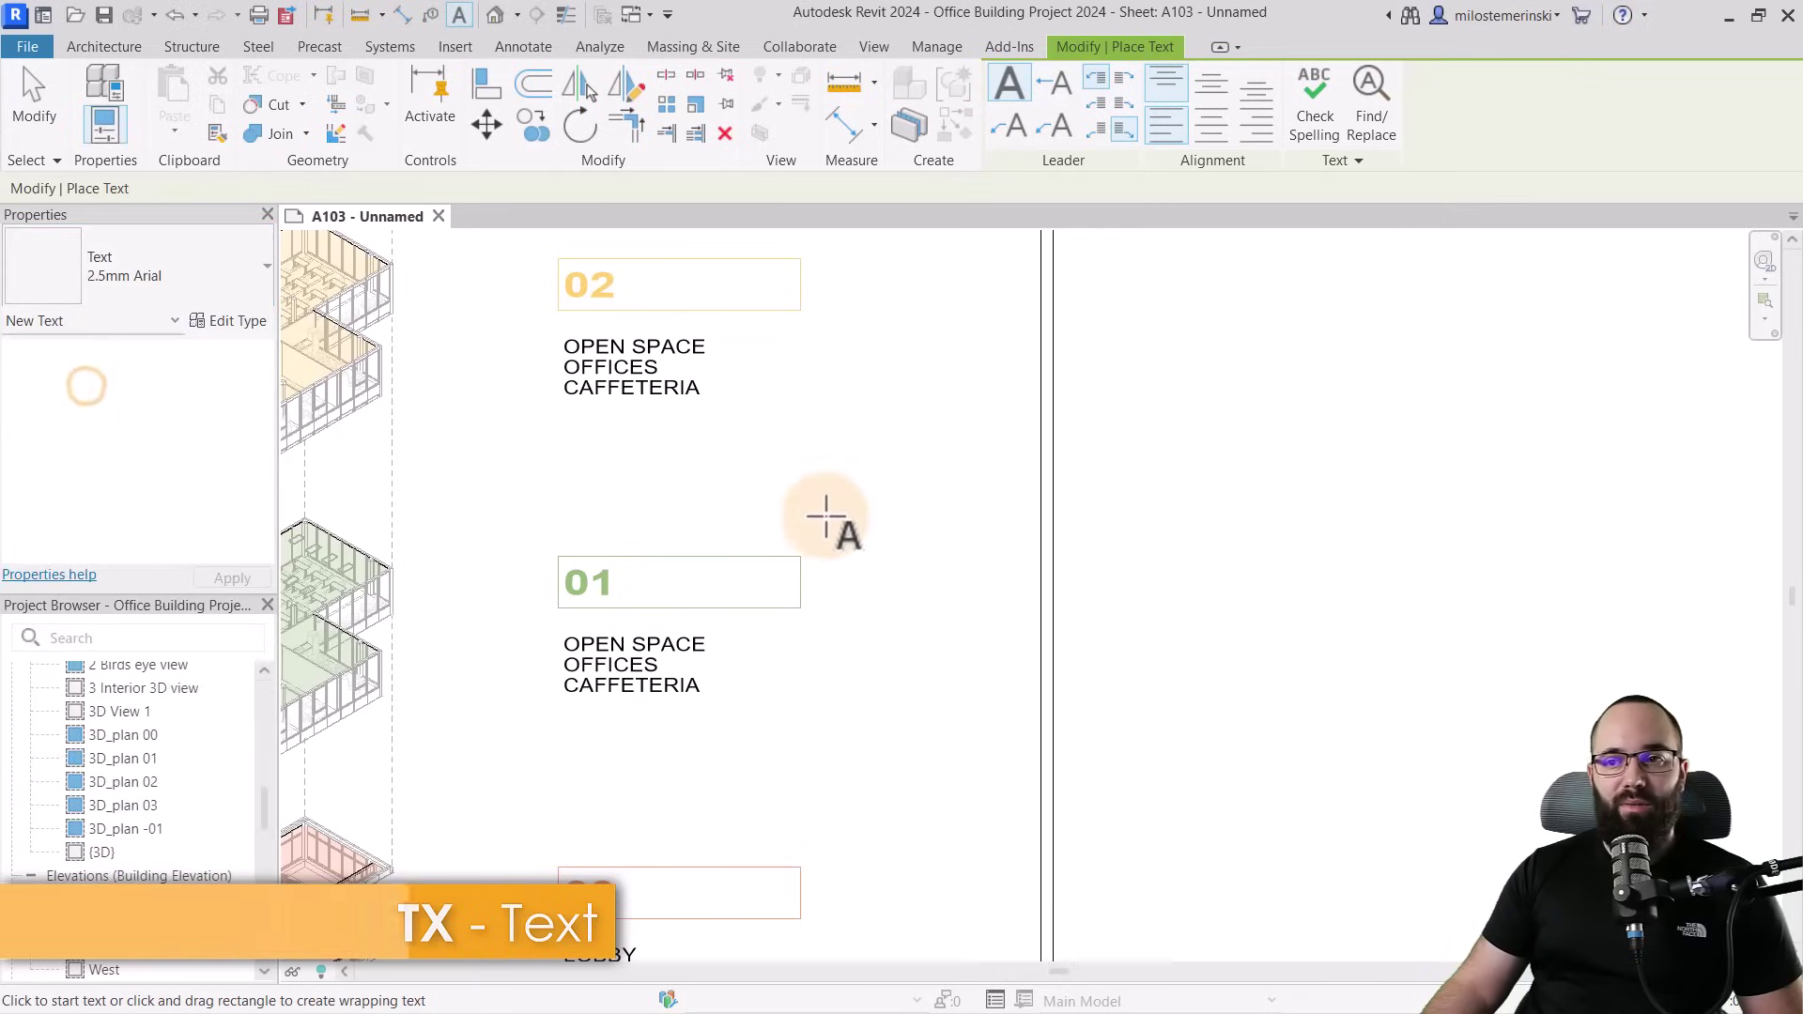
pyautogui.click(897, 490)
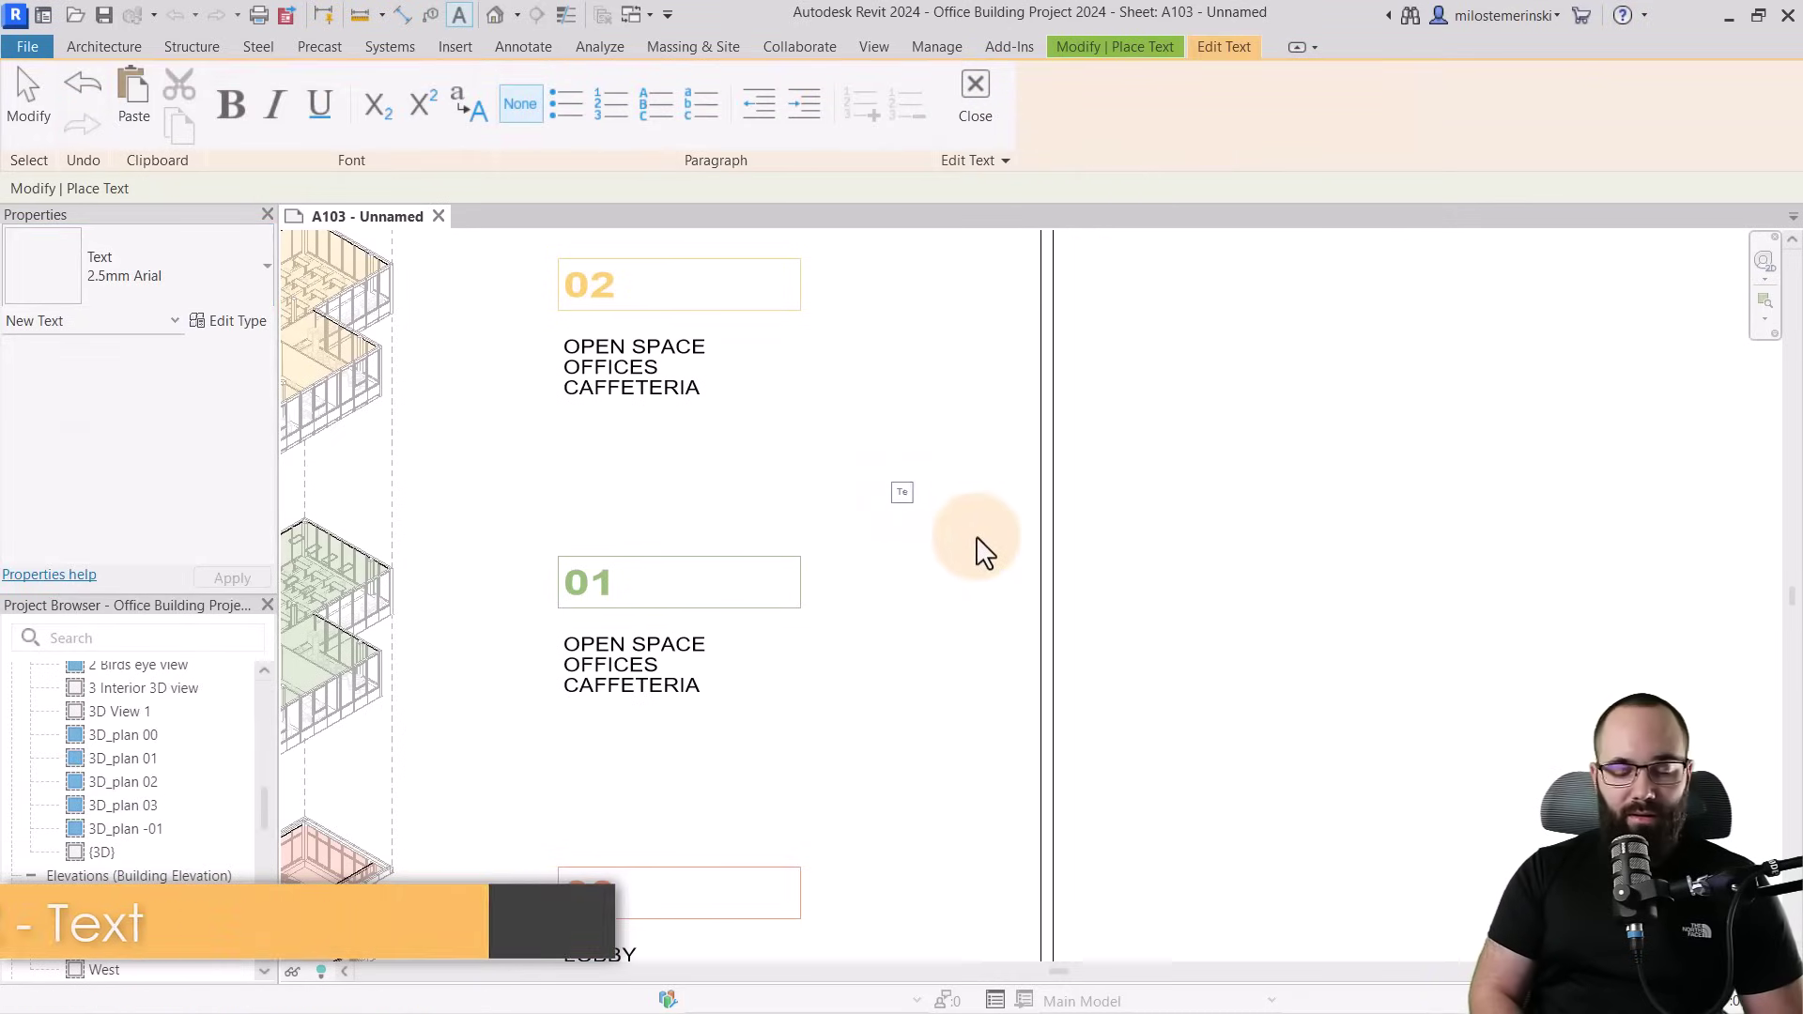
pyautogui.write('Te')
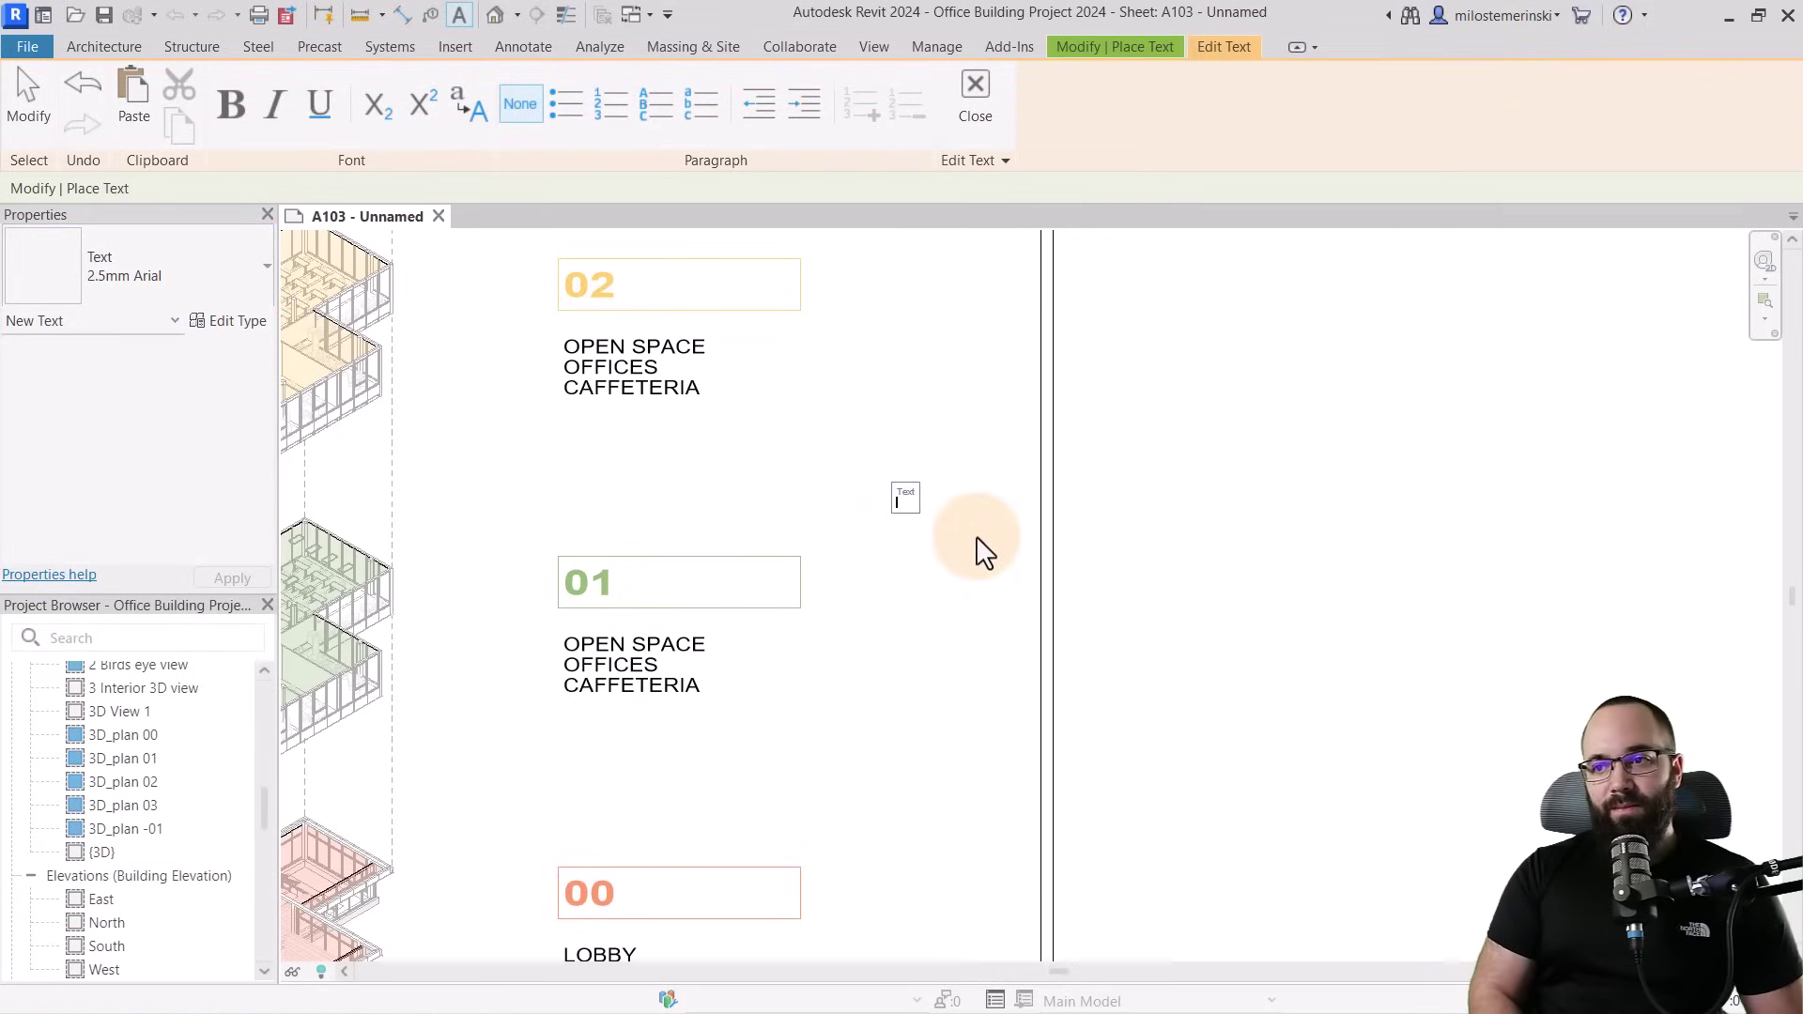
pyautogui.scroll(2, 977, 552)
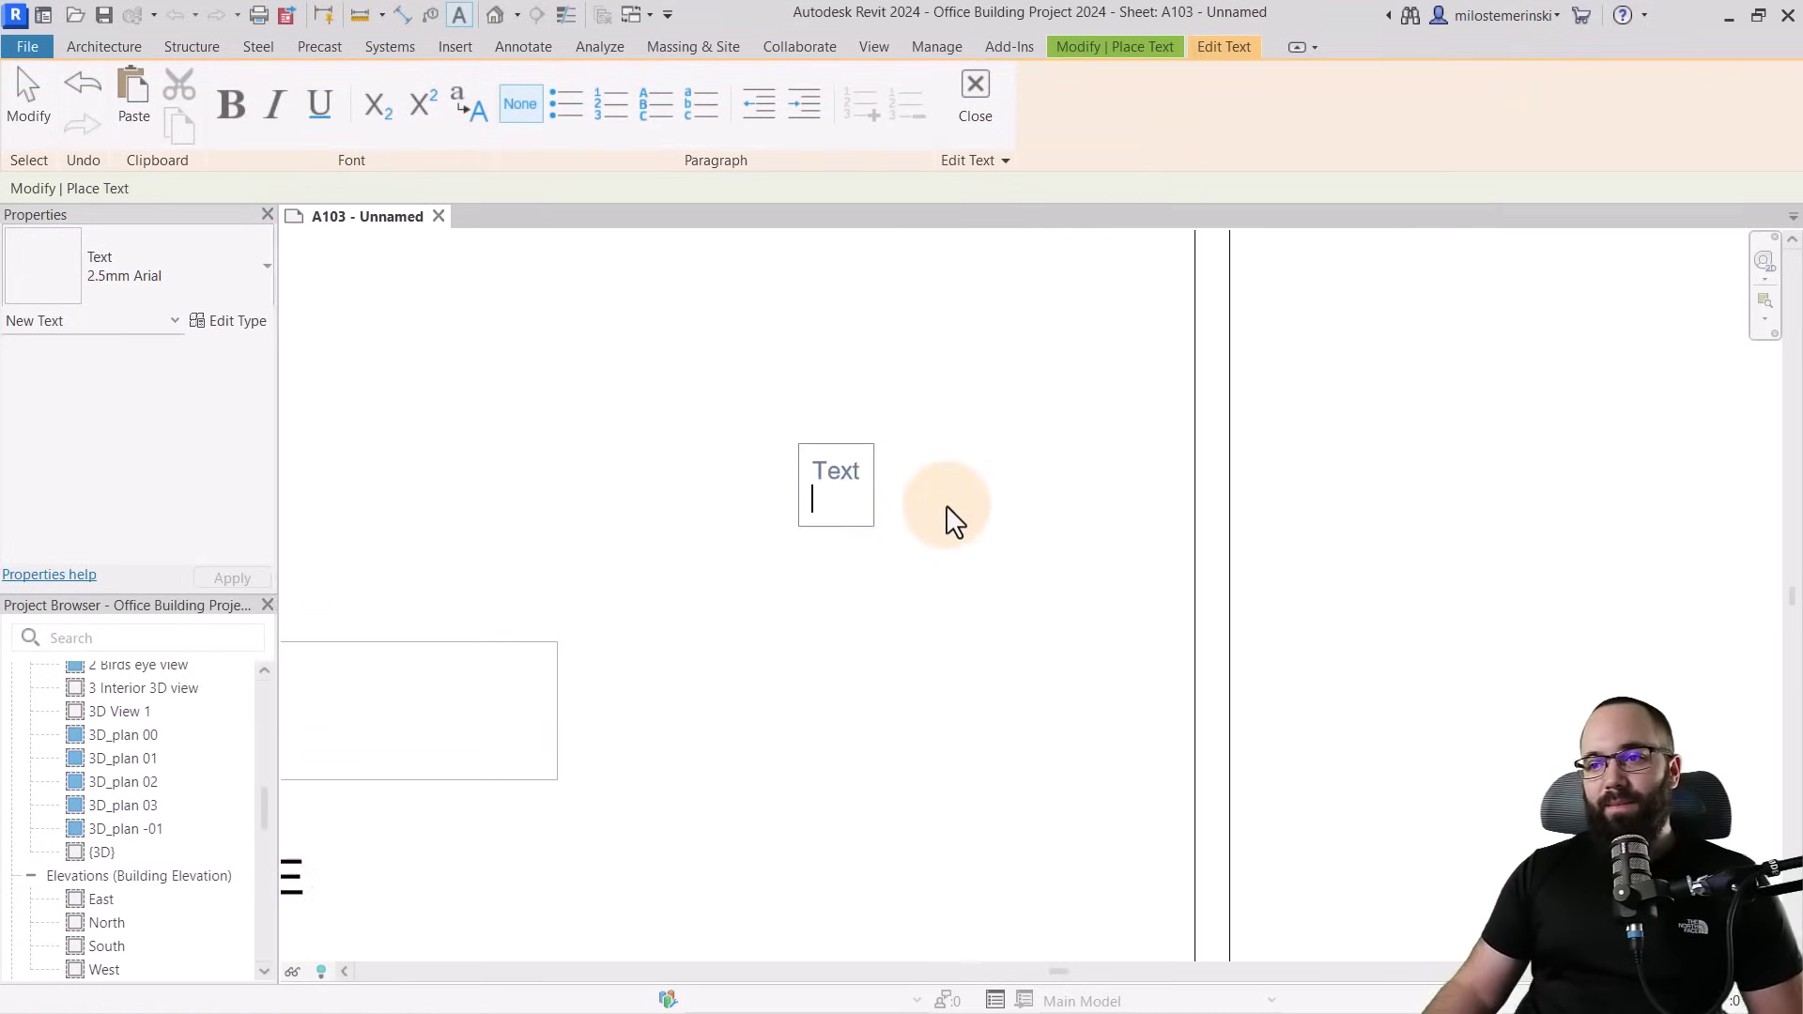
pyautogui.click(881, 580)
# Turn on Show Border for the 2.5mm Arial text type
pyautogui.press('Escape')
pyautogui.click(836, 470)
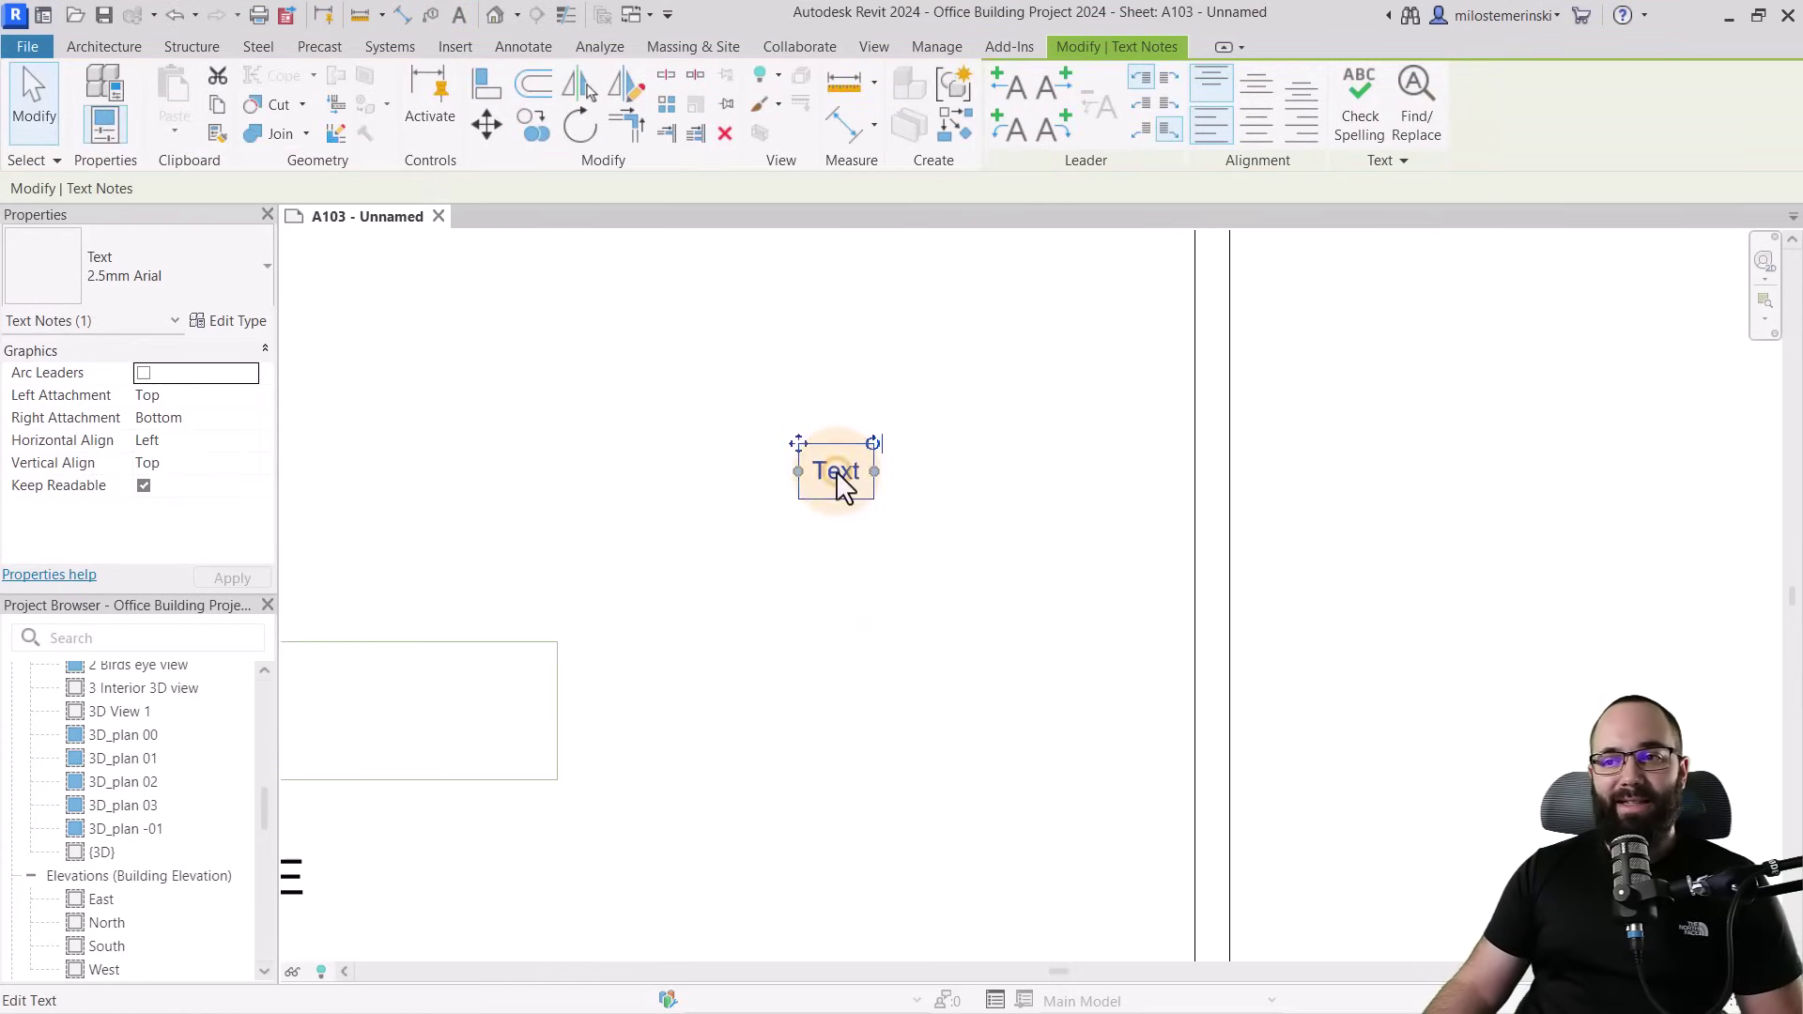
pyautogui.click(225, 322)
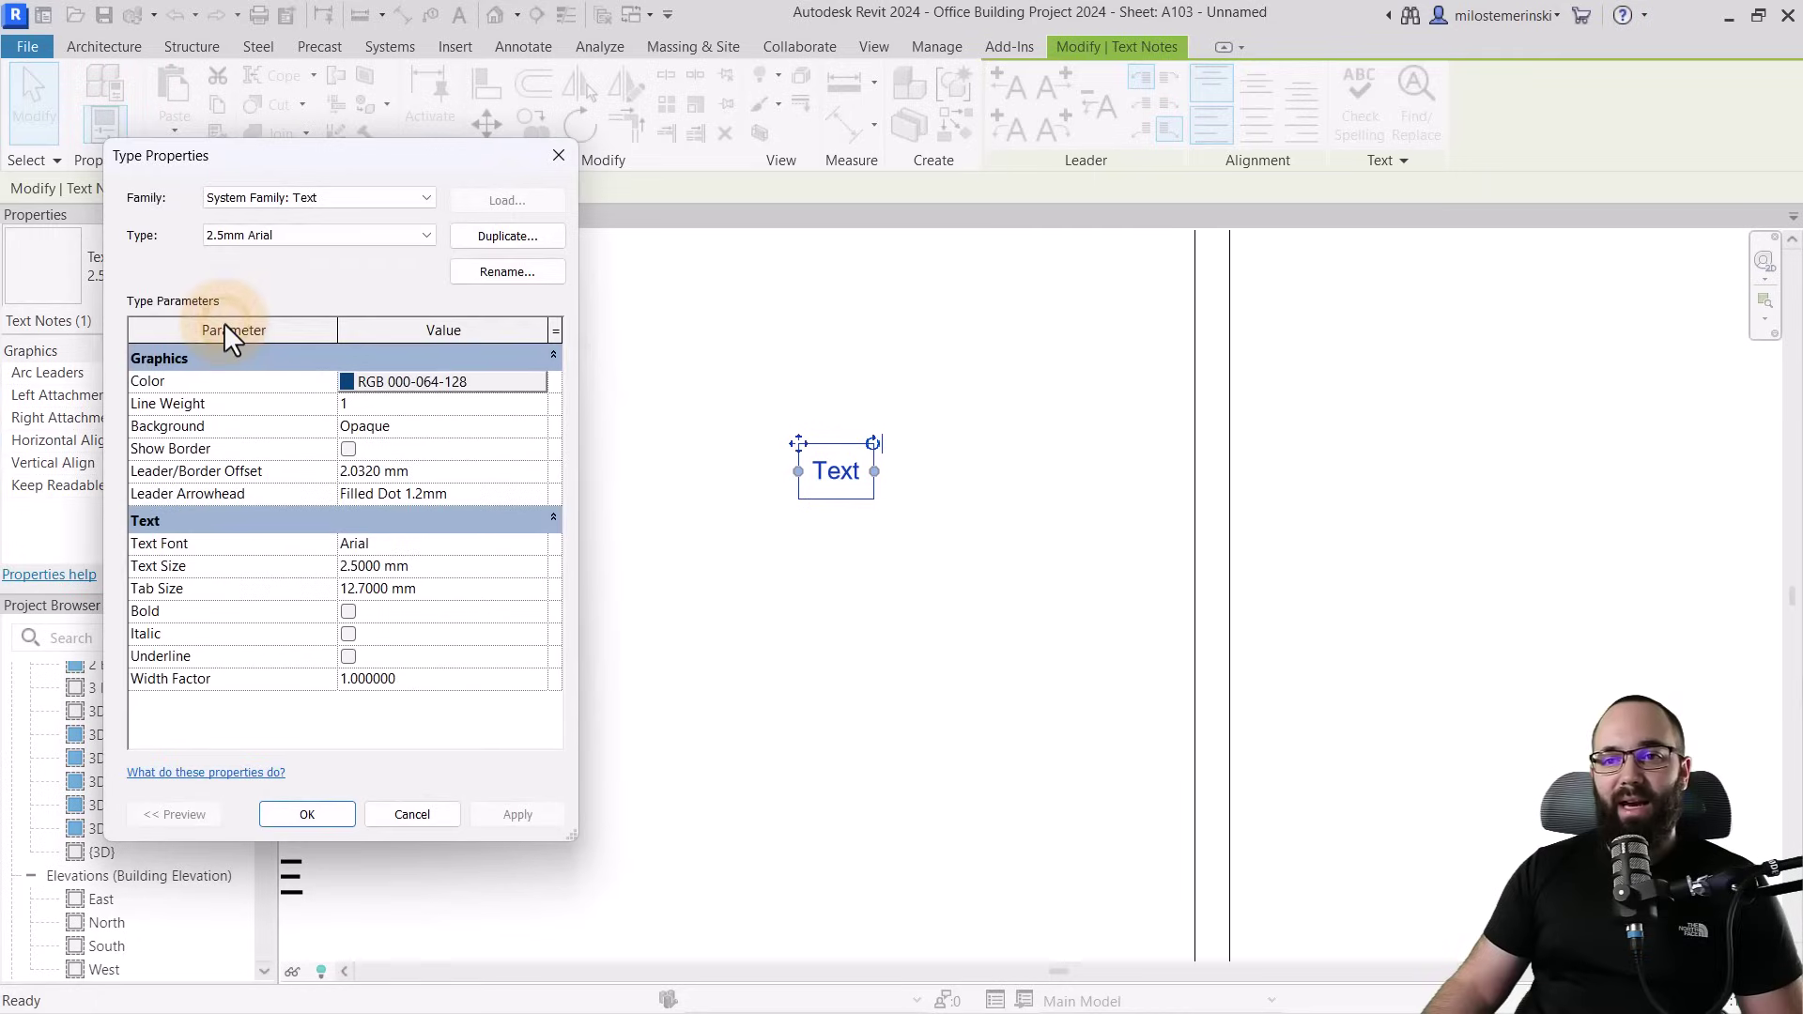
pyautogui.click(347, 449)
pyautogui.click(526, 813)
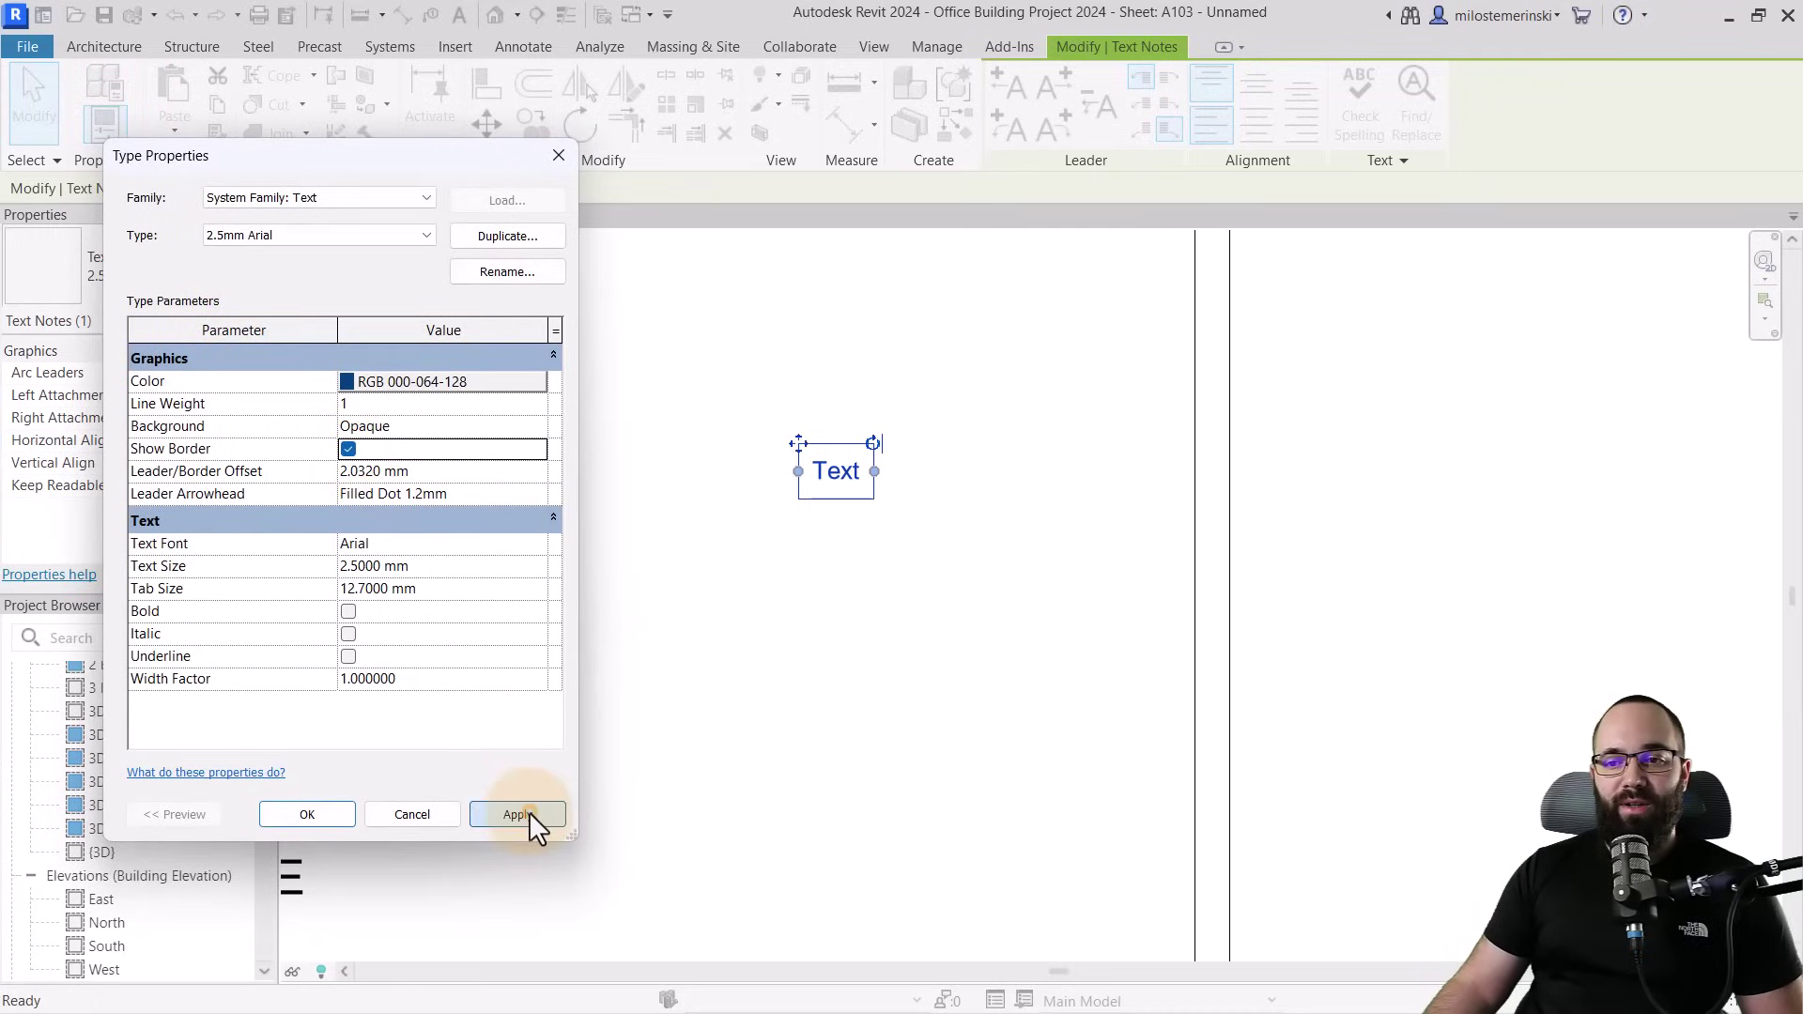
pyautogui.click(310, 814)
pyautogui.click(793, 648)
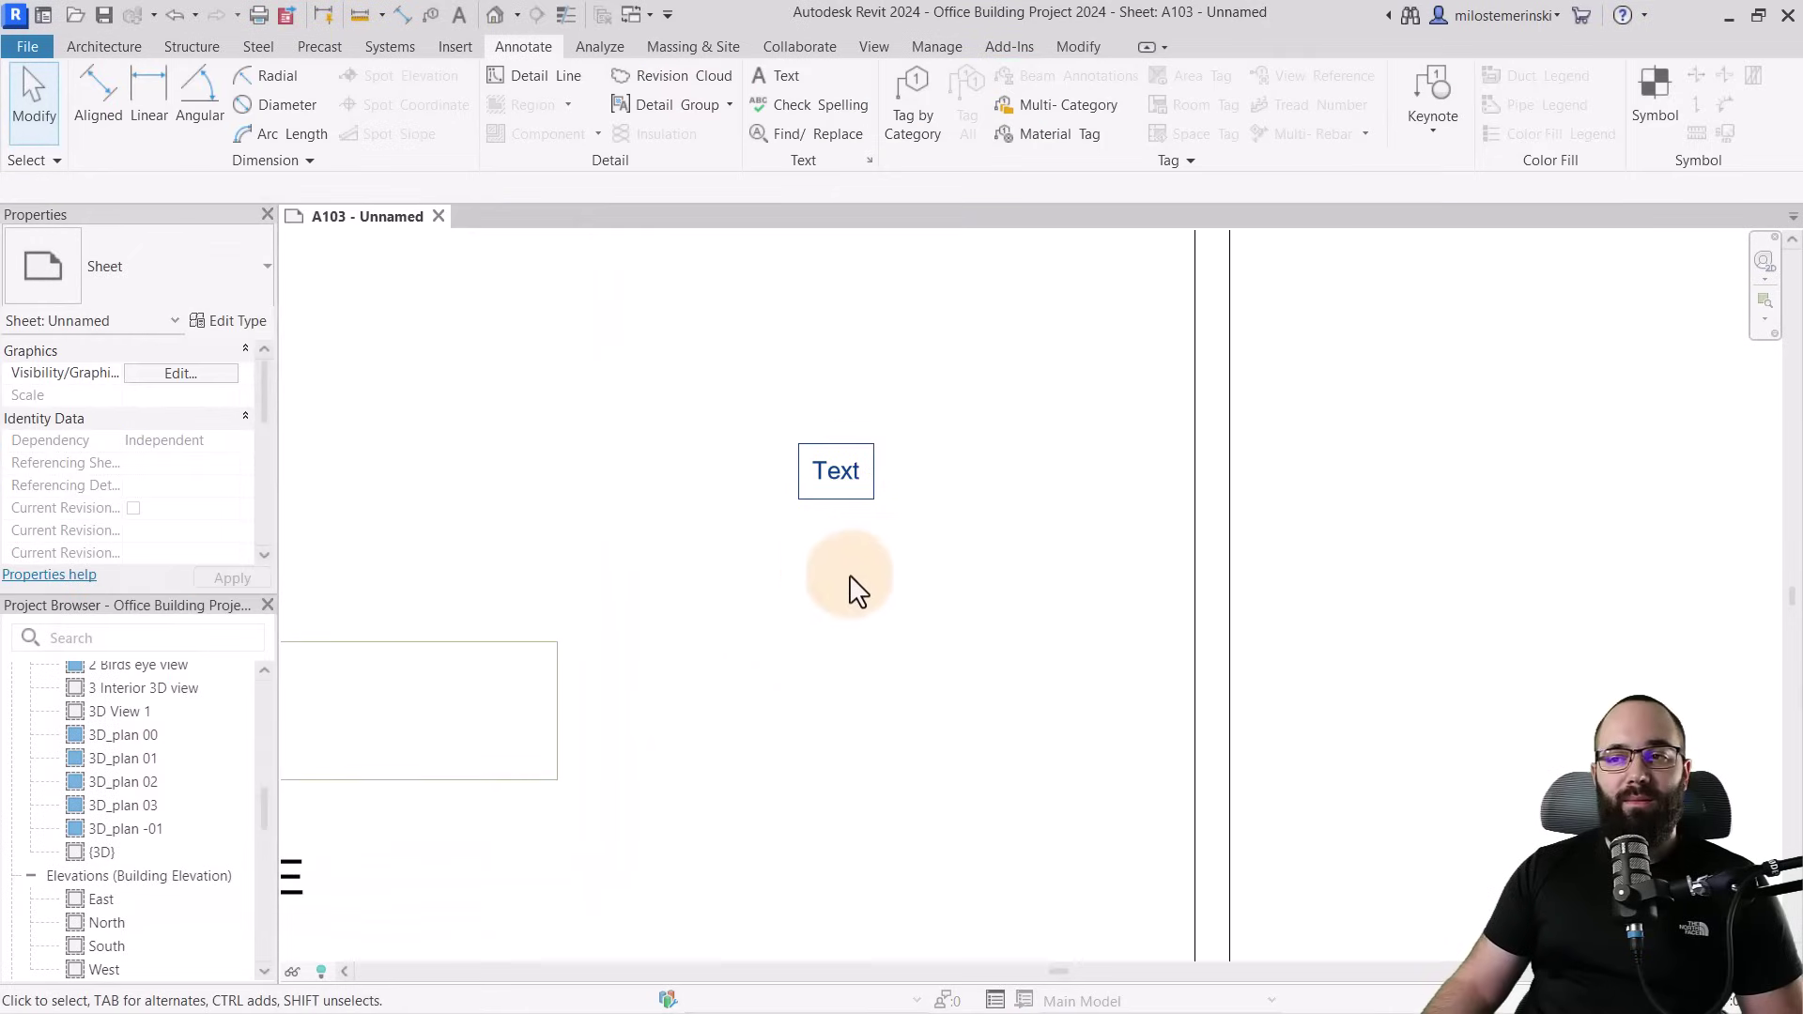
# Change the 2.5mm Arial text colour to pink RGB 255-000-128
pyautogui.scroll(-3, 859, 593)
pyautogui.scroll(3, 845, 587)
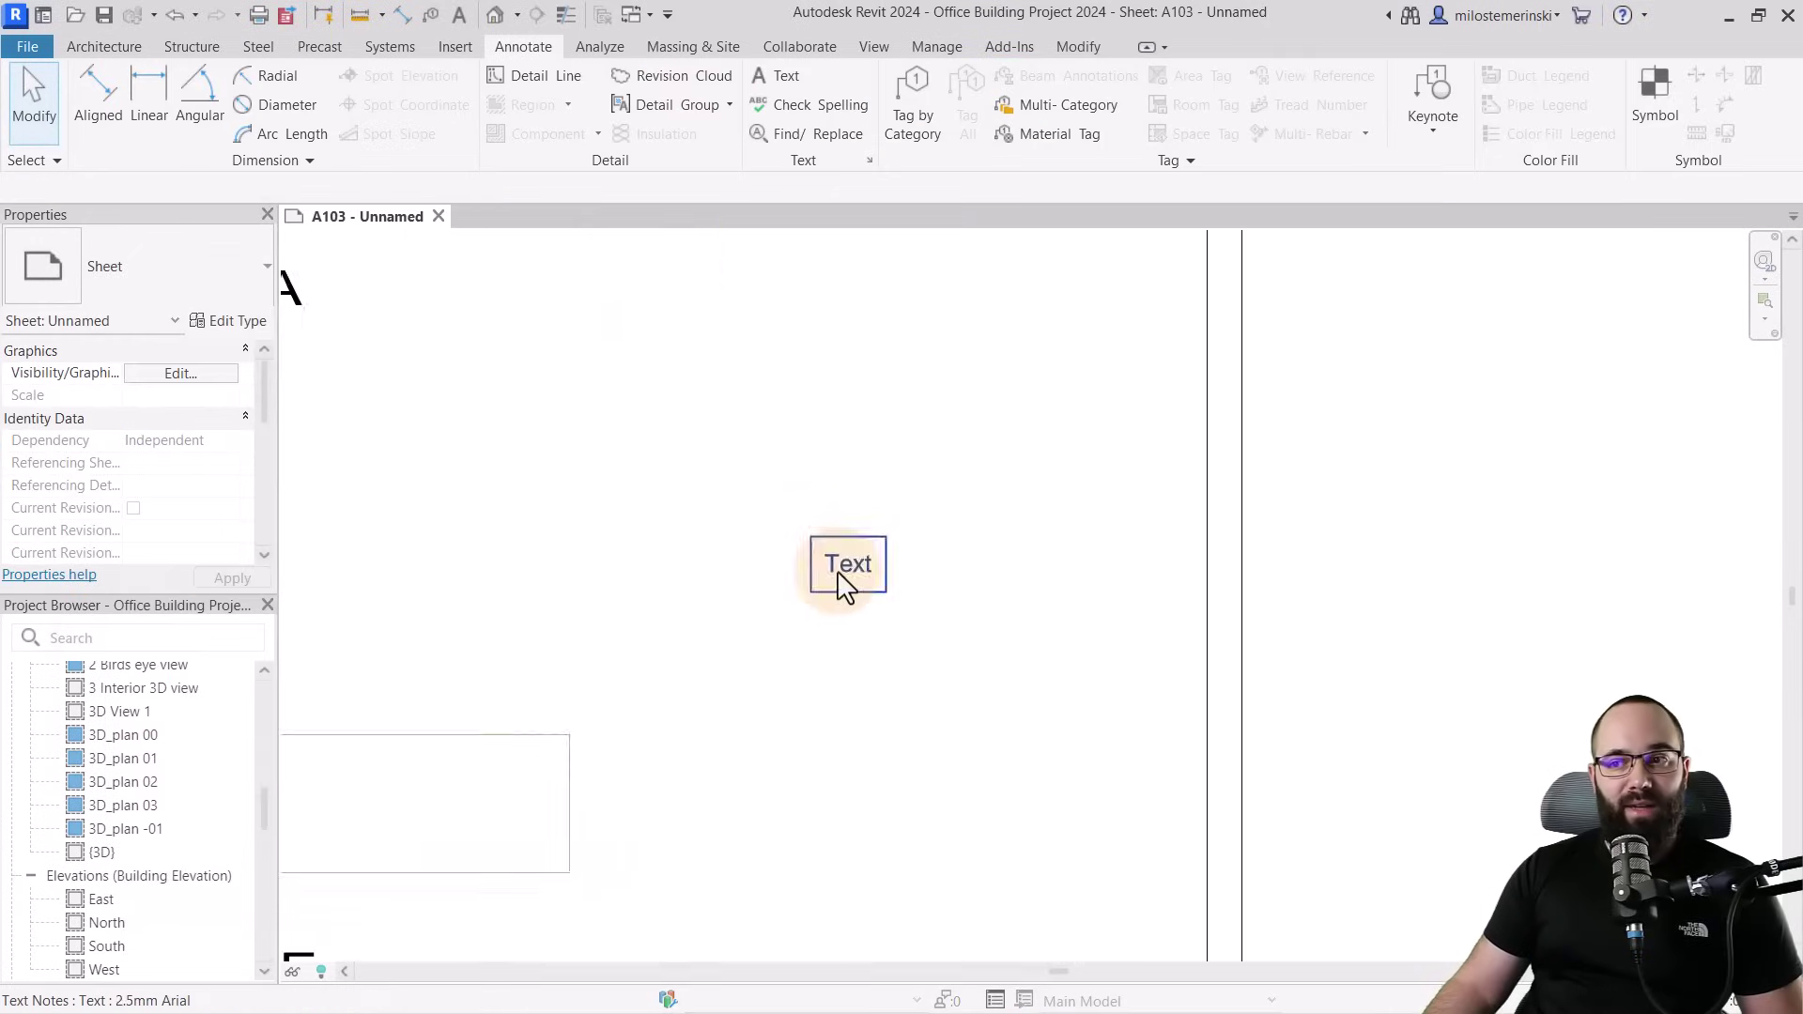
pyautogui.click(845, 584)
pyautogui.click(233, 322)
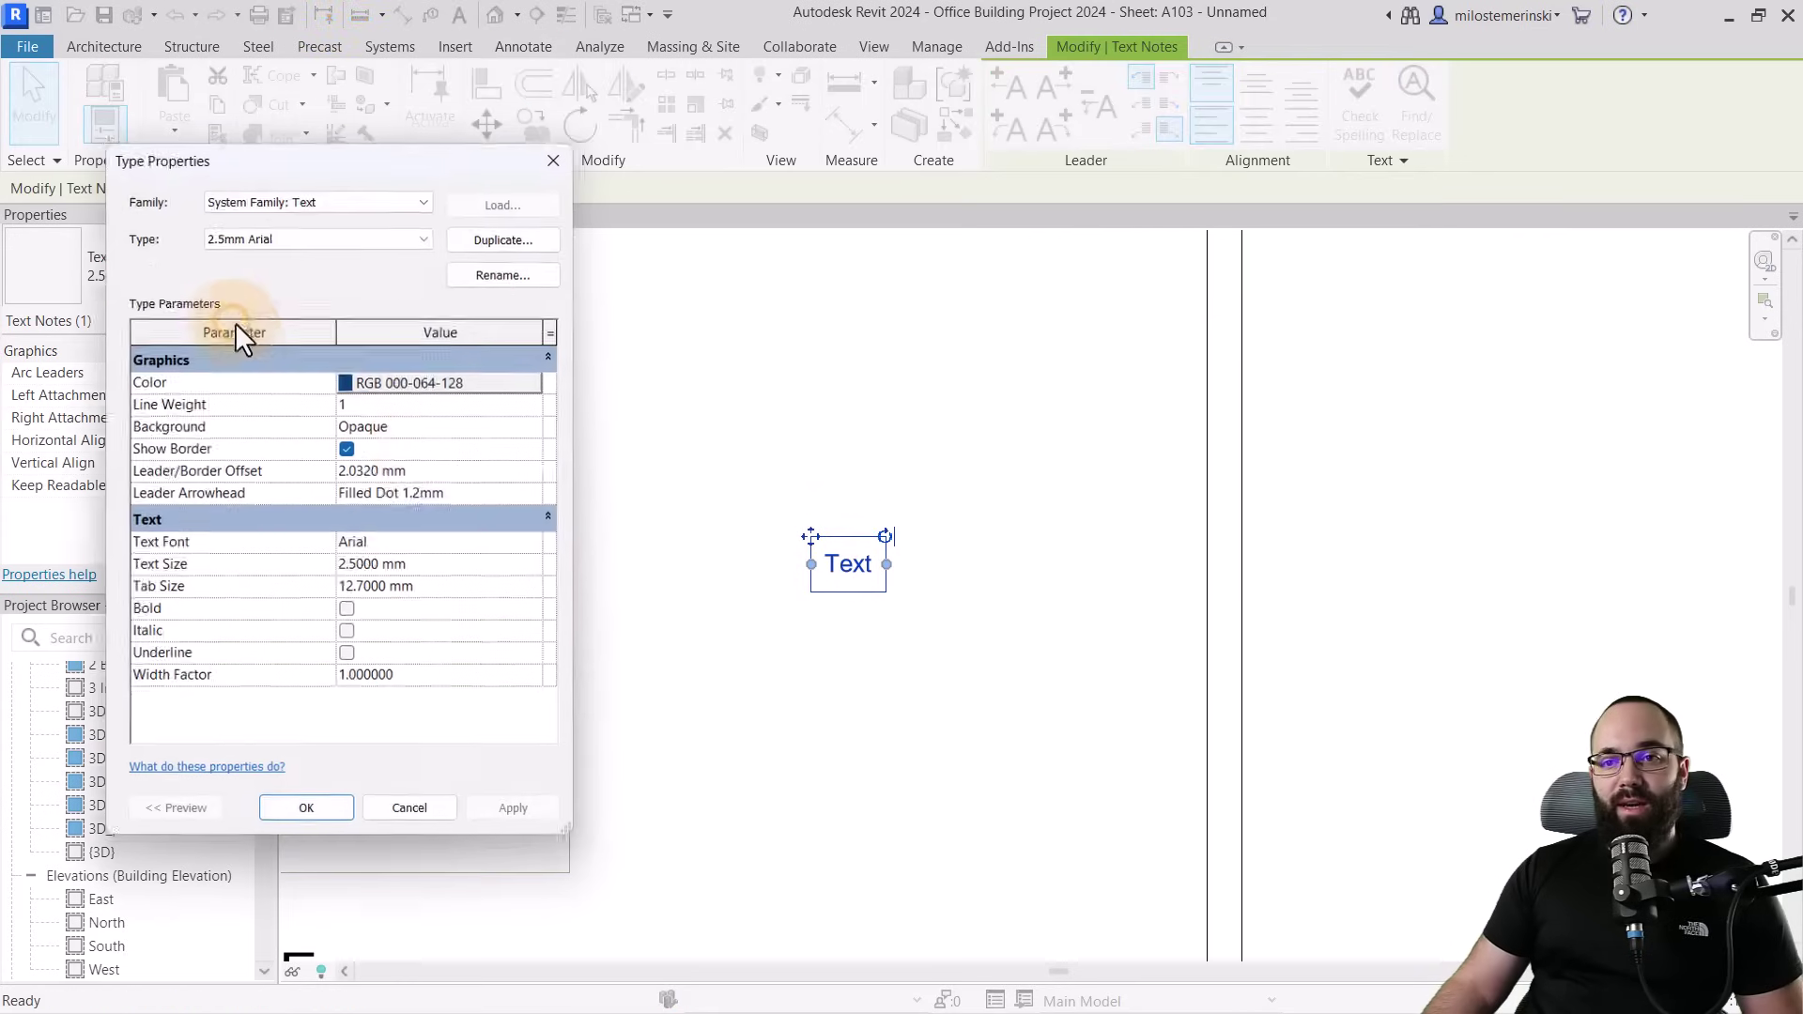
pyautogui.click(410, 385)
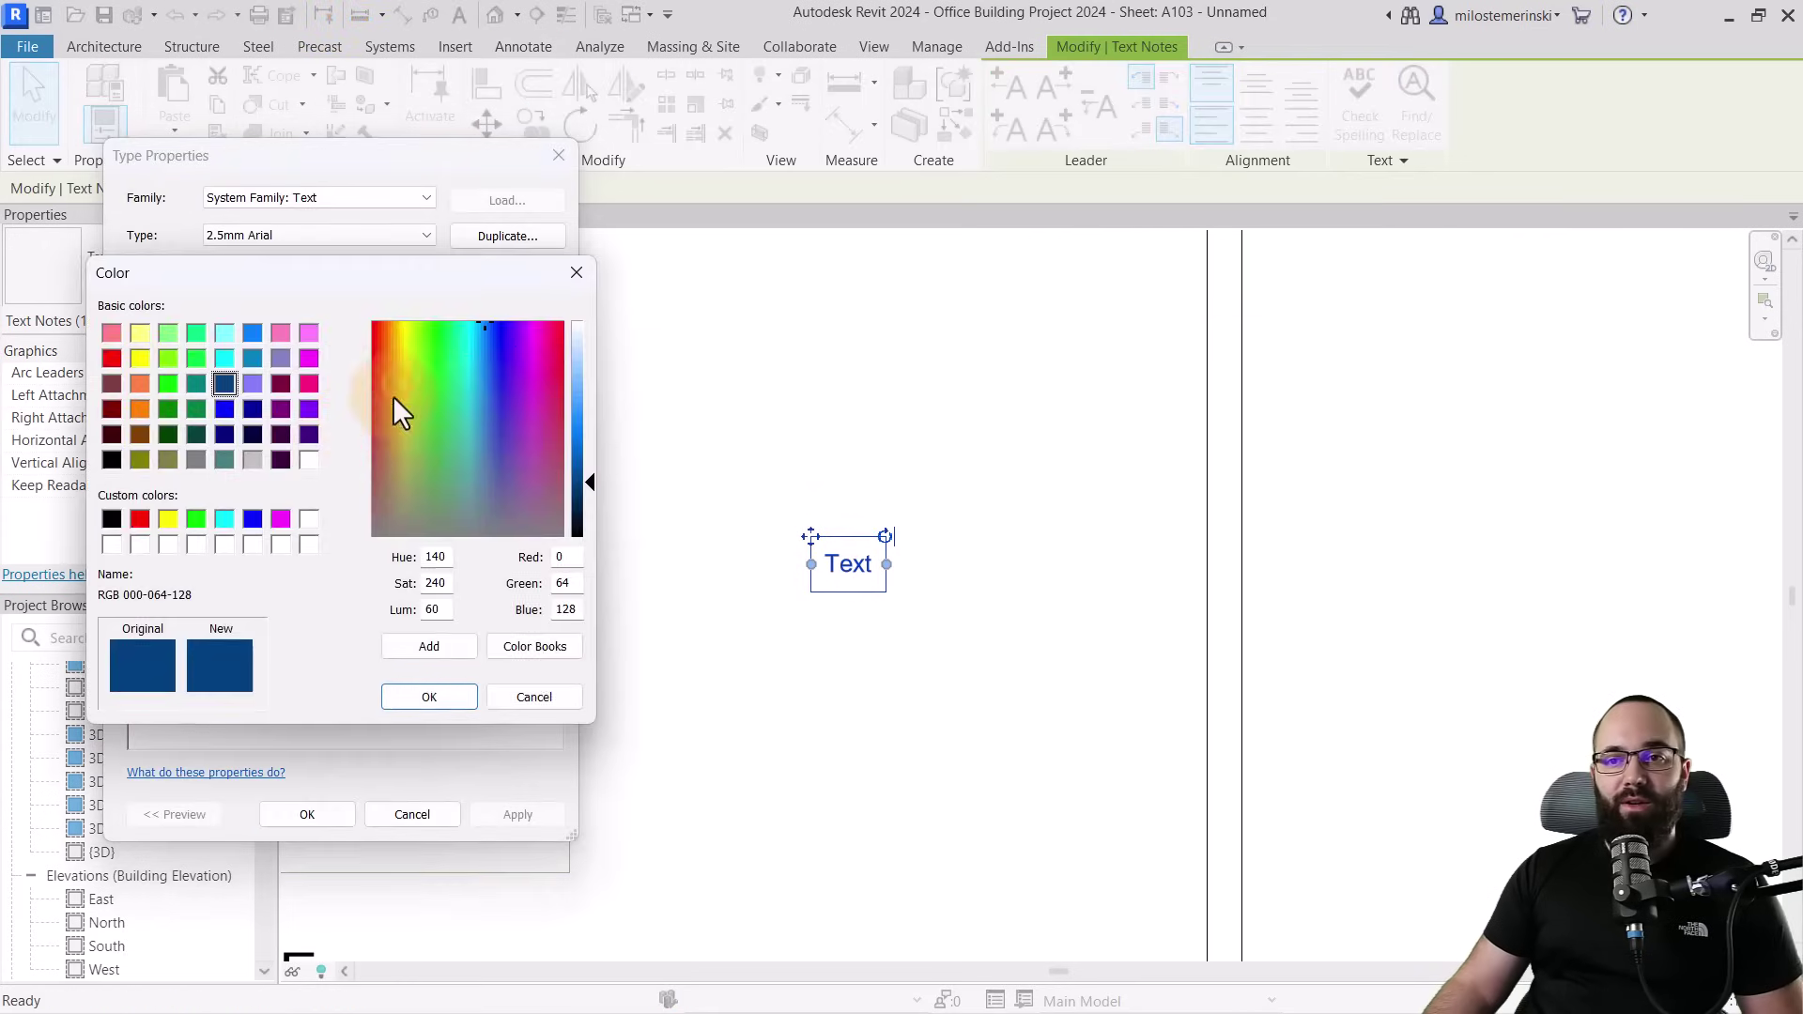
pyautogui.click(309, 384)
pyautogui.click(430, 697)
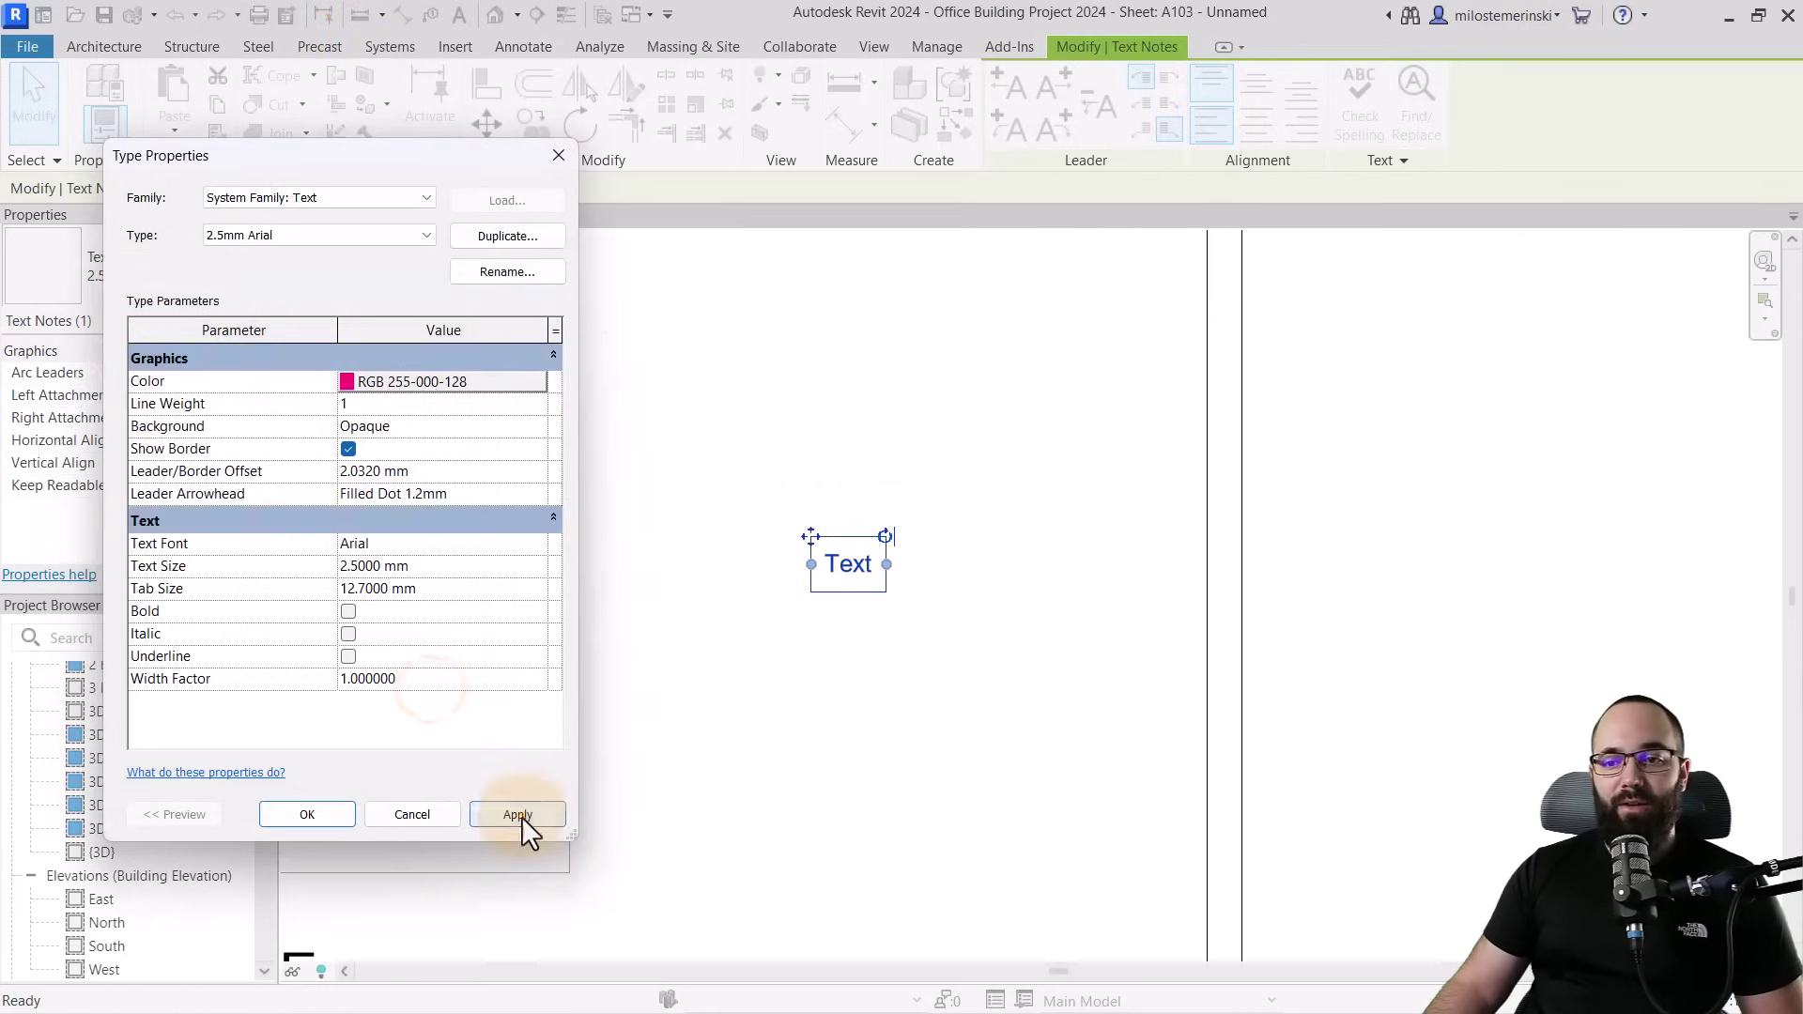
pyautogui.click(310, 814)
pyautogui.click(798, 707)
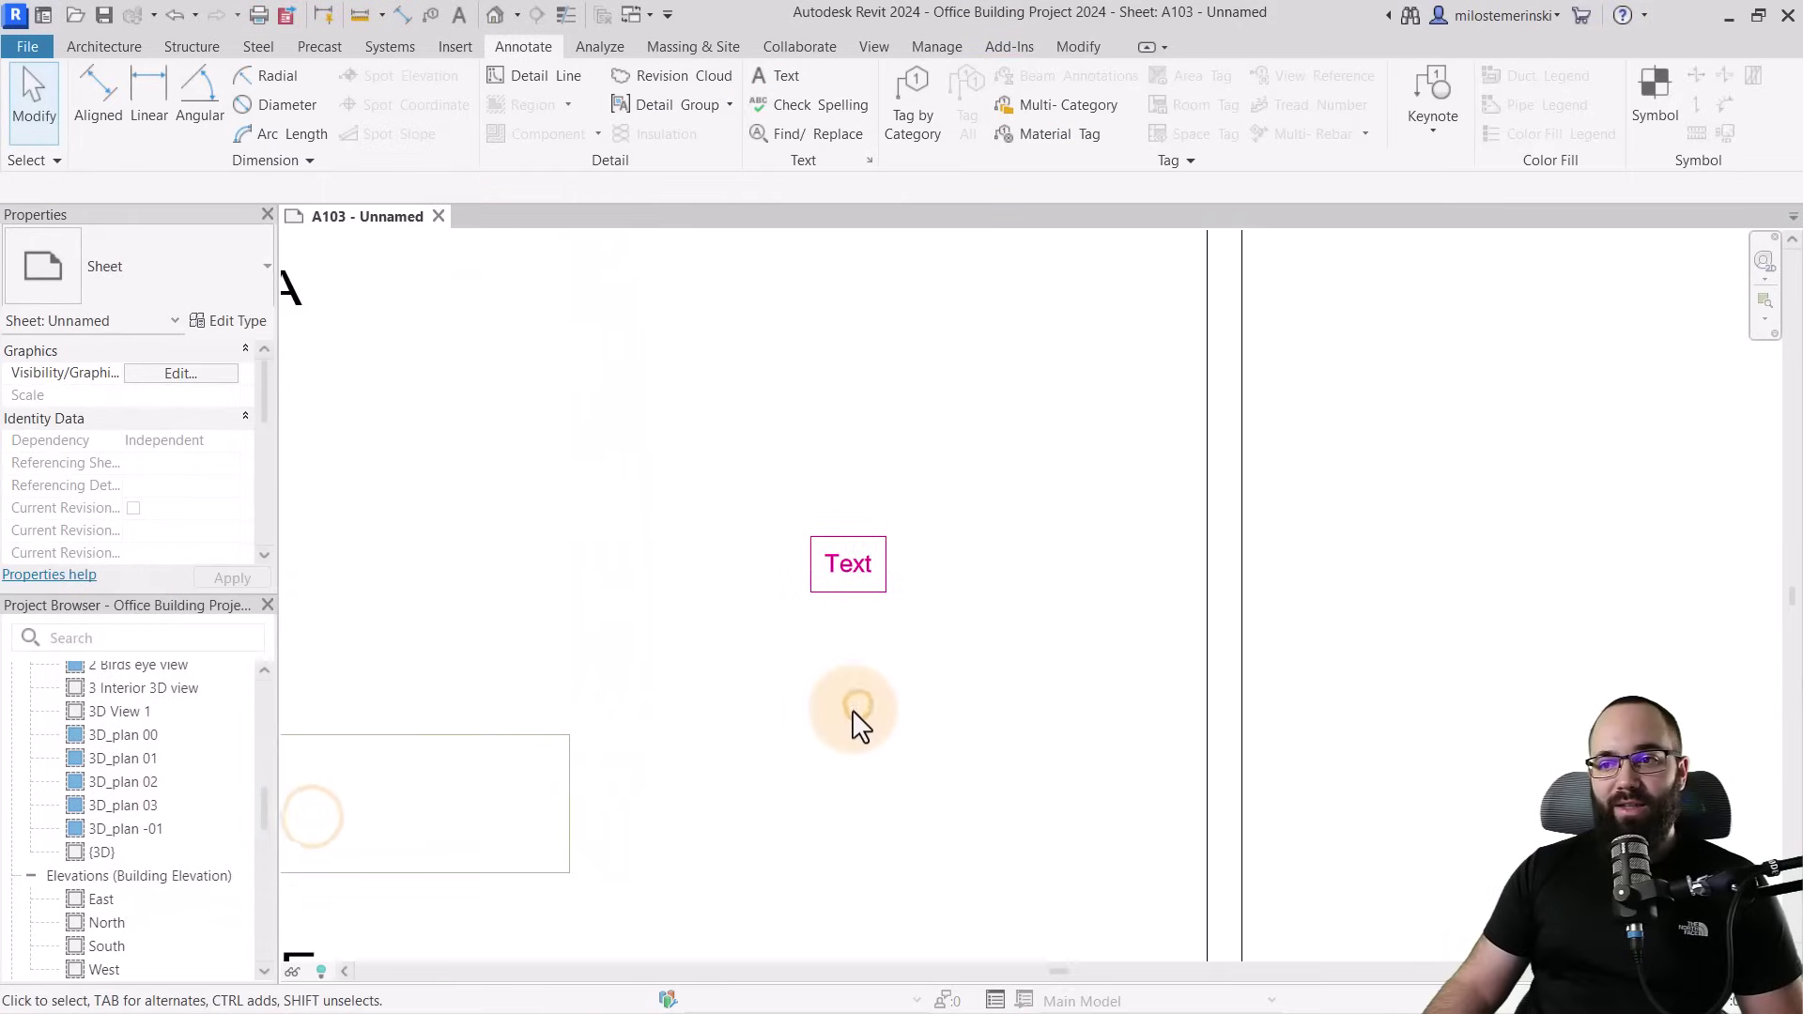
# Enter and leave edit mode on the pink bordered text note, then clear the selection
pyautogui.click(850, 569)
pyautogui.scroll(-2, 944, 646)
pyautogui.scroll(-1, 944, 646)
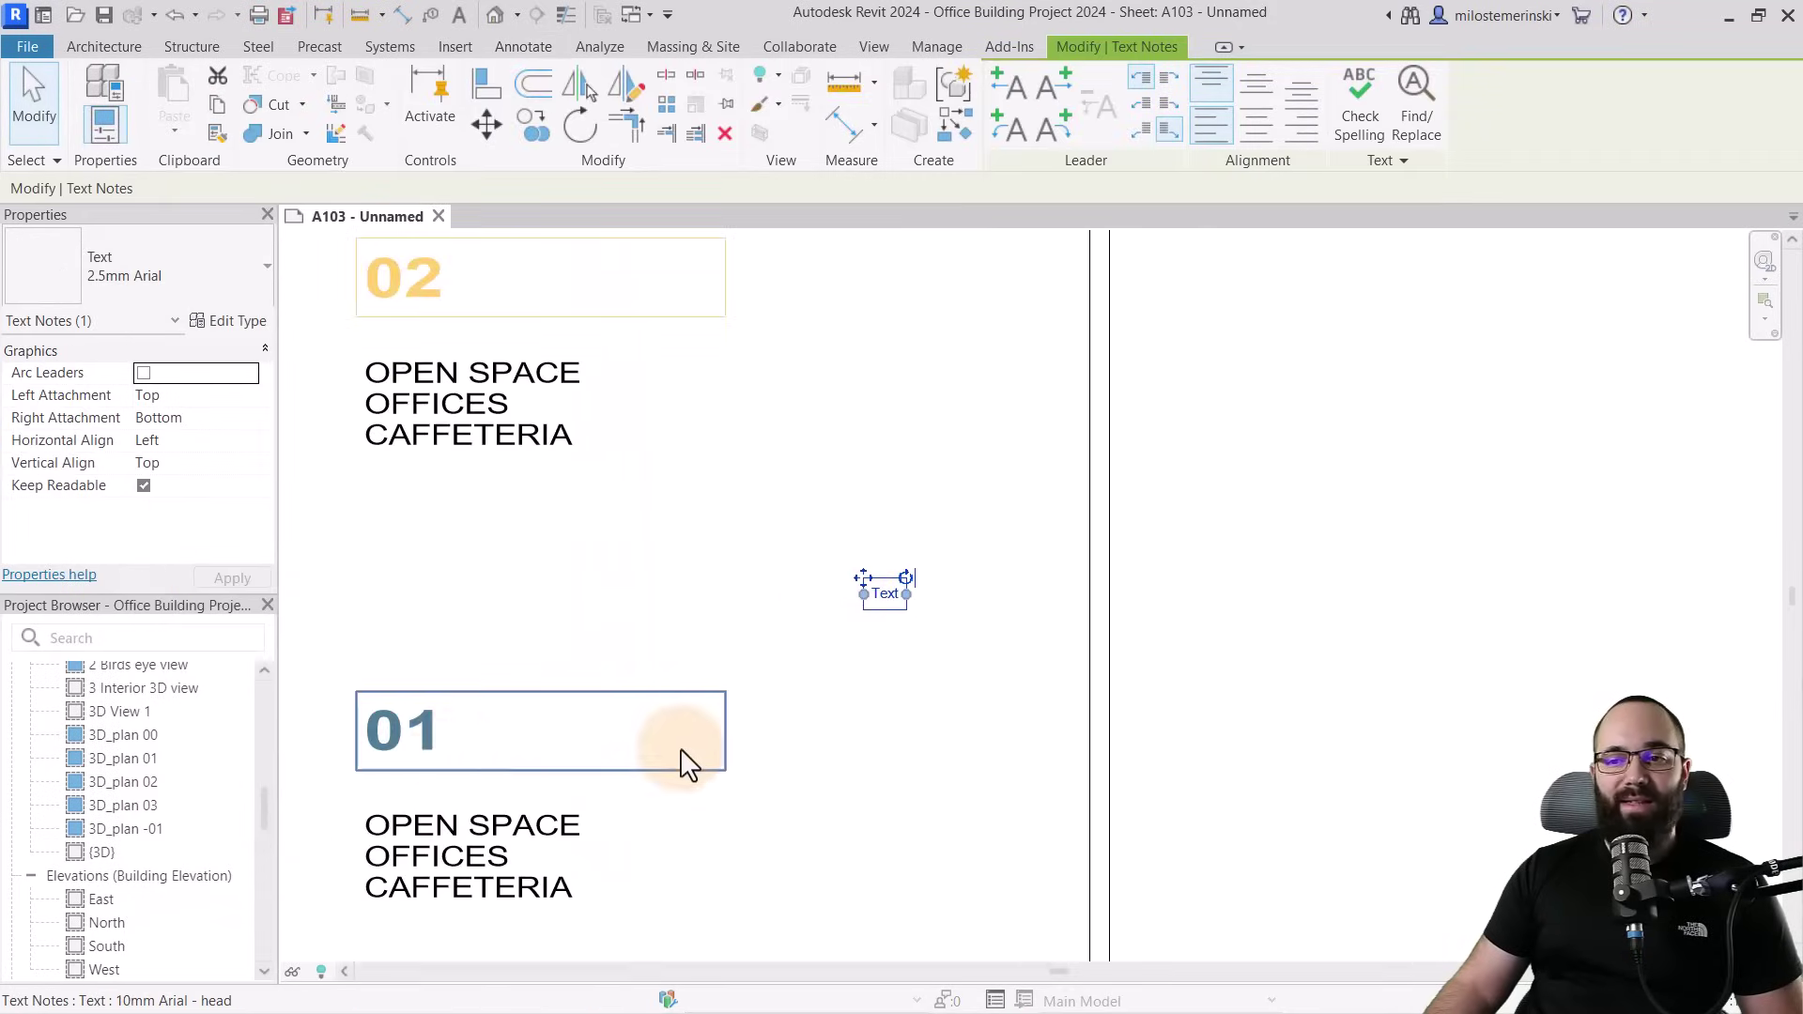
pyautogui.scroll(-1, 676, 741)
pyautogui.scroll(3, 836, 648)
pyautogui.doubleClick(870, 596)
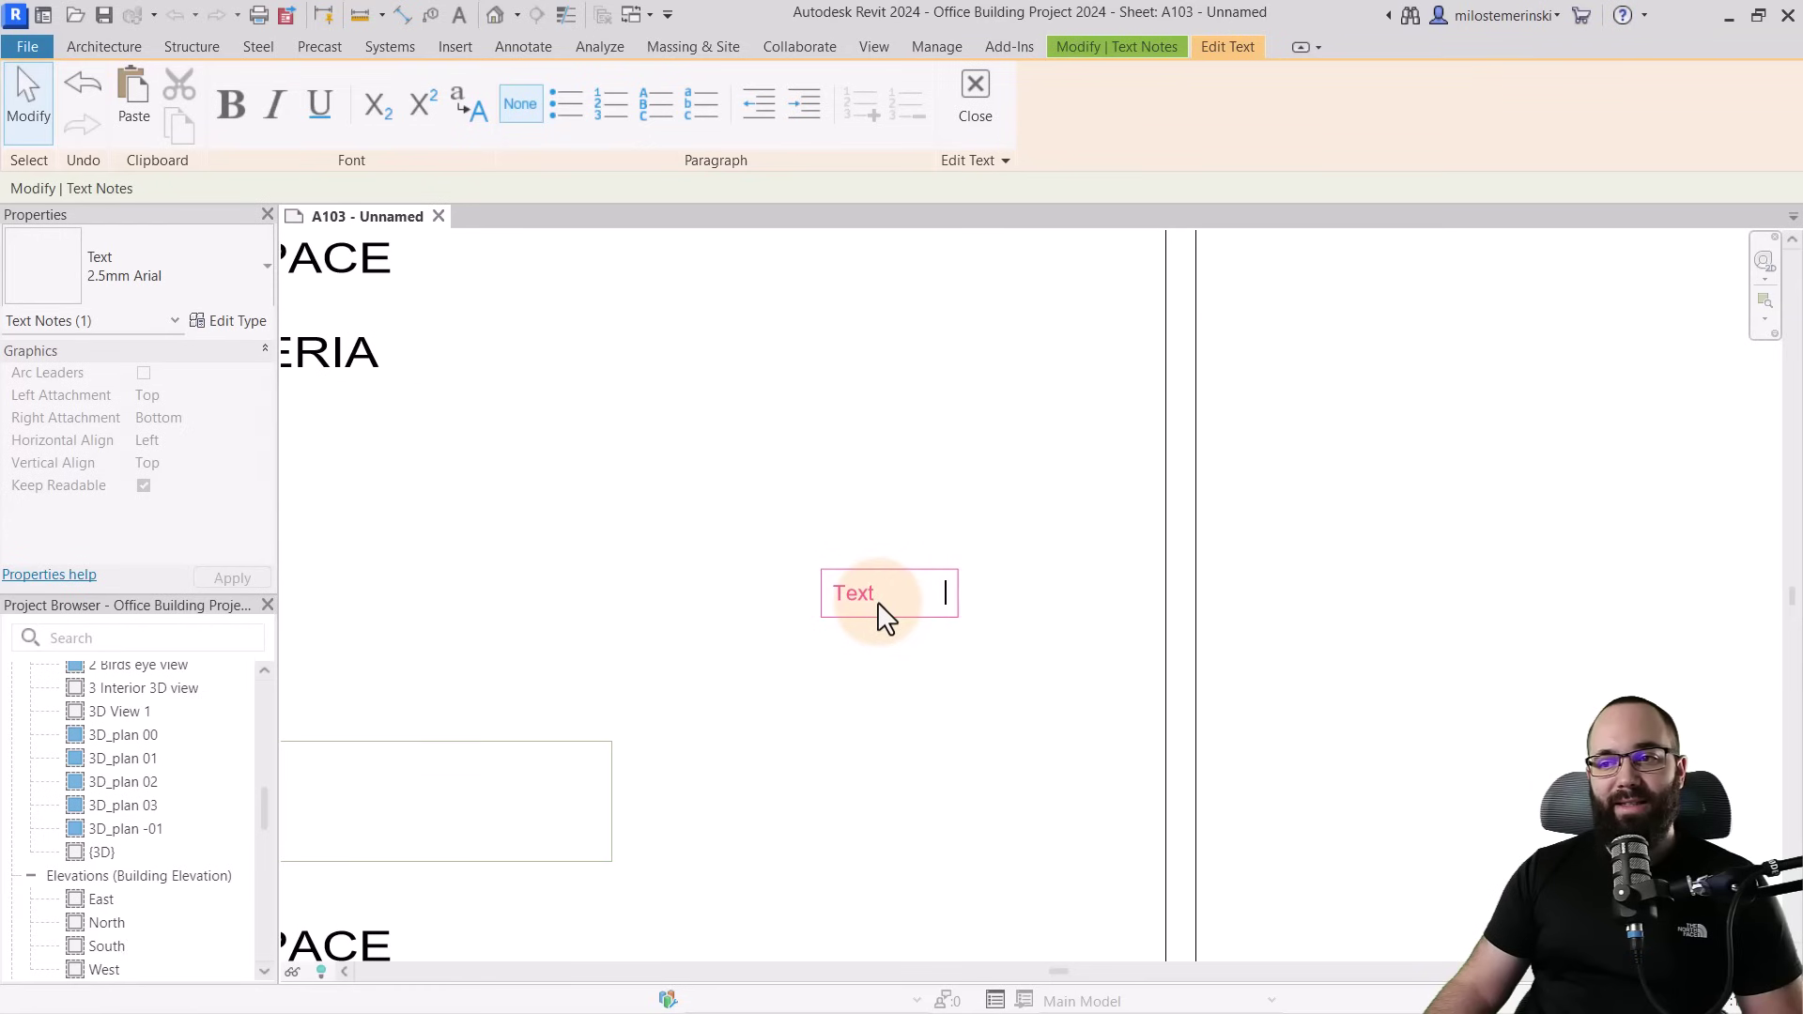
pyautogui.click(893, 704)
pyautogui.scroll(-3, 878, 652)
pyautogui.press('Escape')
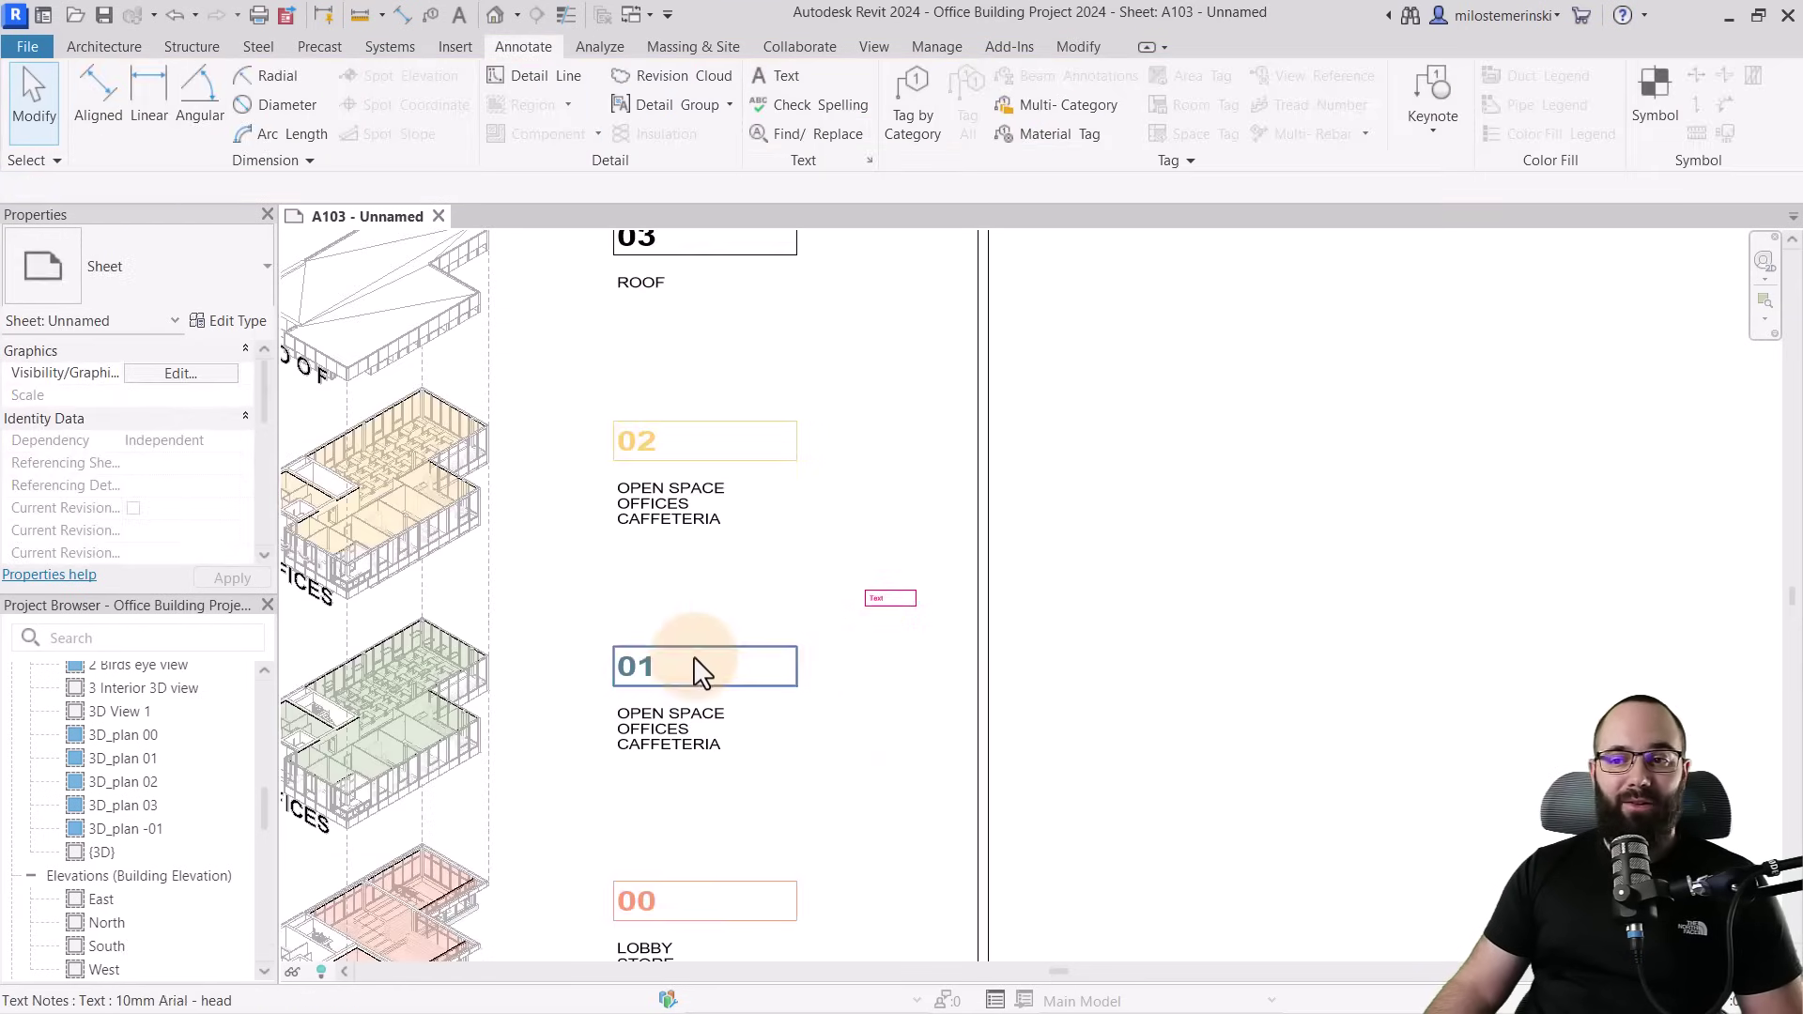
# Delete the pink test text note and pan the sheet back into place
pyautogui.click(892, 608)
pyautogui.press('Delete')
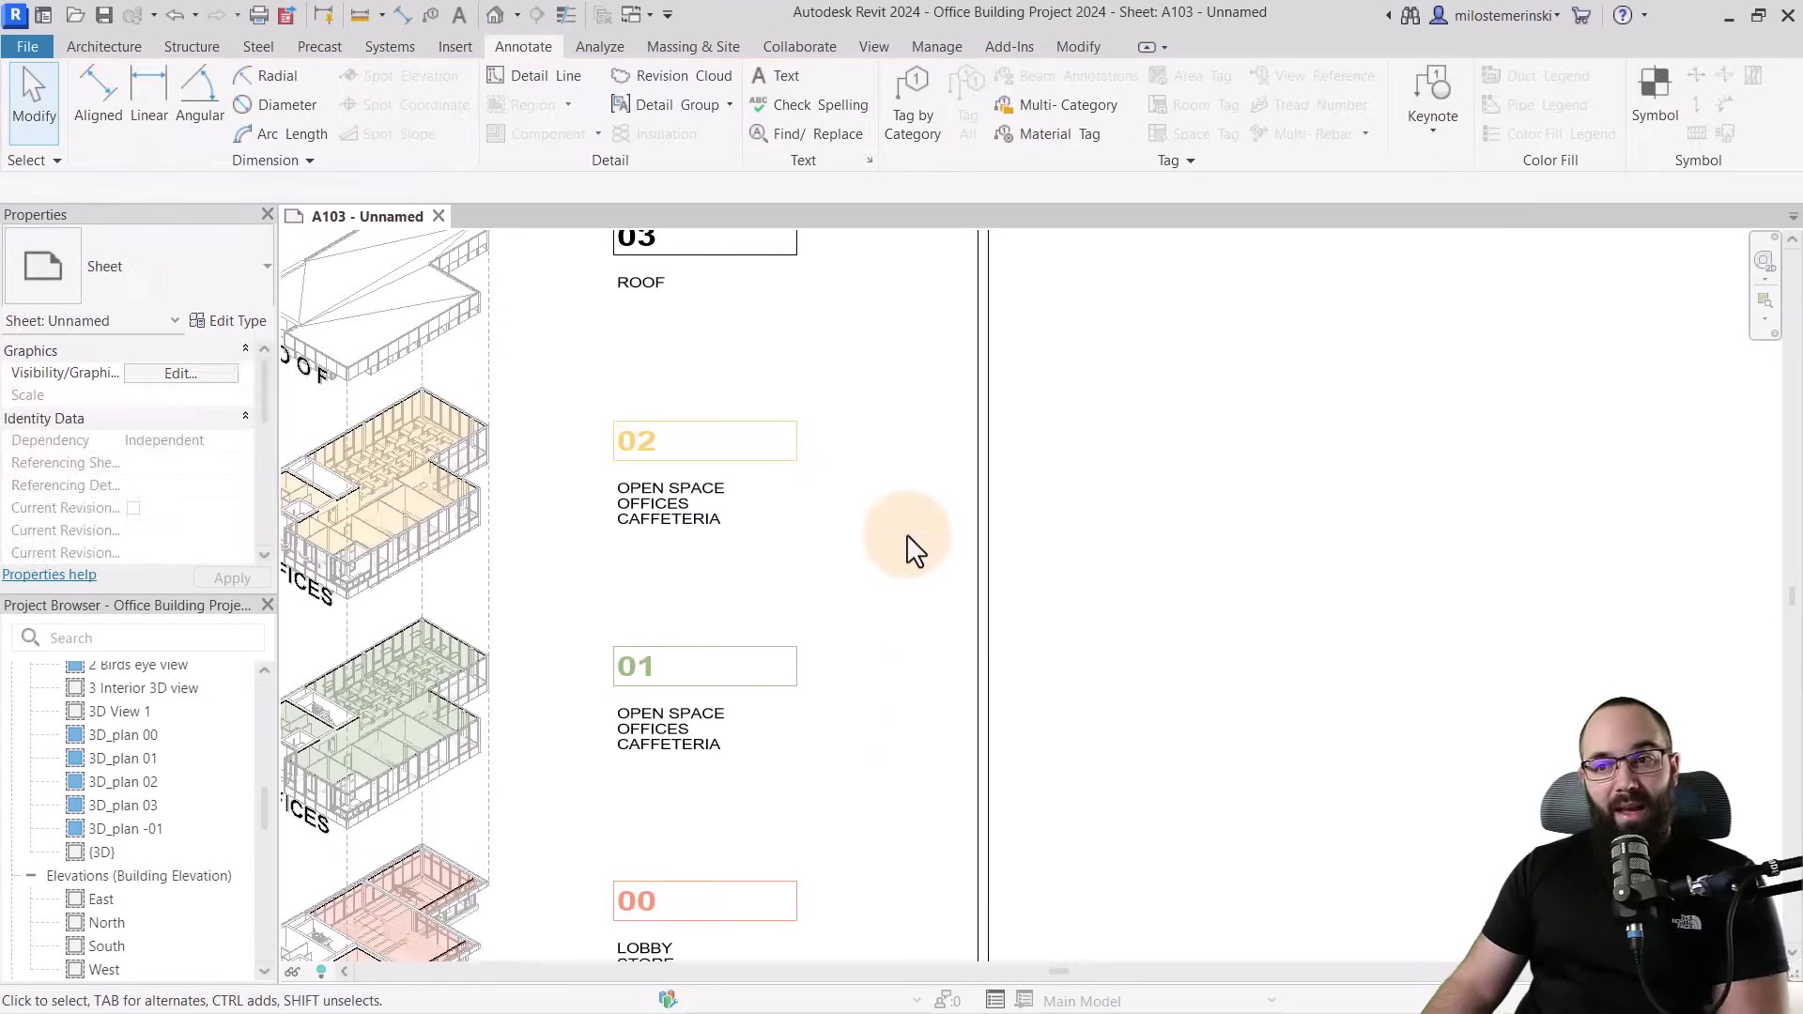
pyautogui.scroll(-2, 916, 552)
pyautogui.moveTo(916, 552); pyautogui.dragTo(844, 516, button='middle')
pyautogui.scroll(-2, 869, 516)
pyautogui.scroll(2, 850, 516)
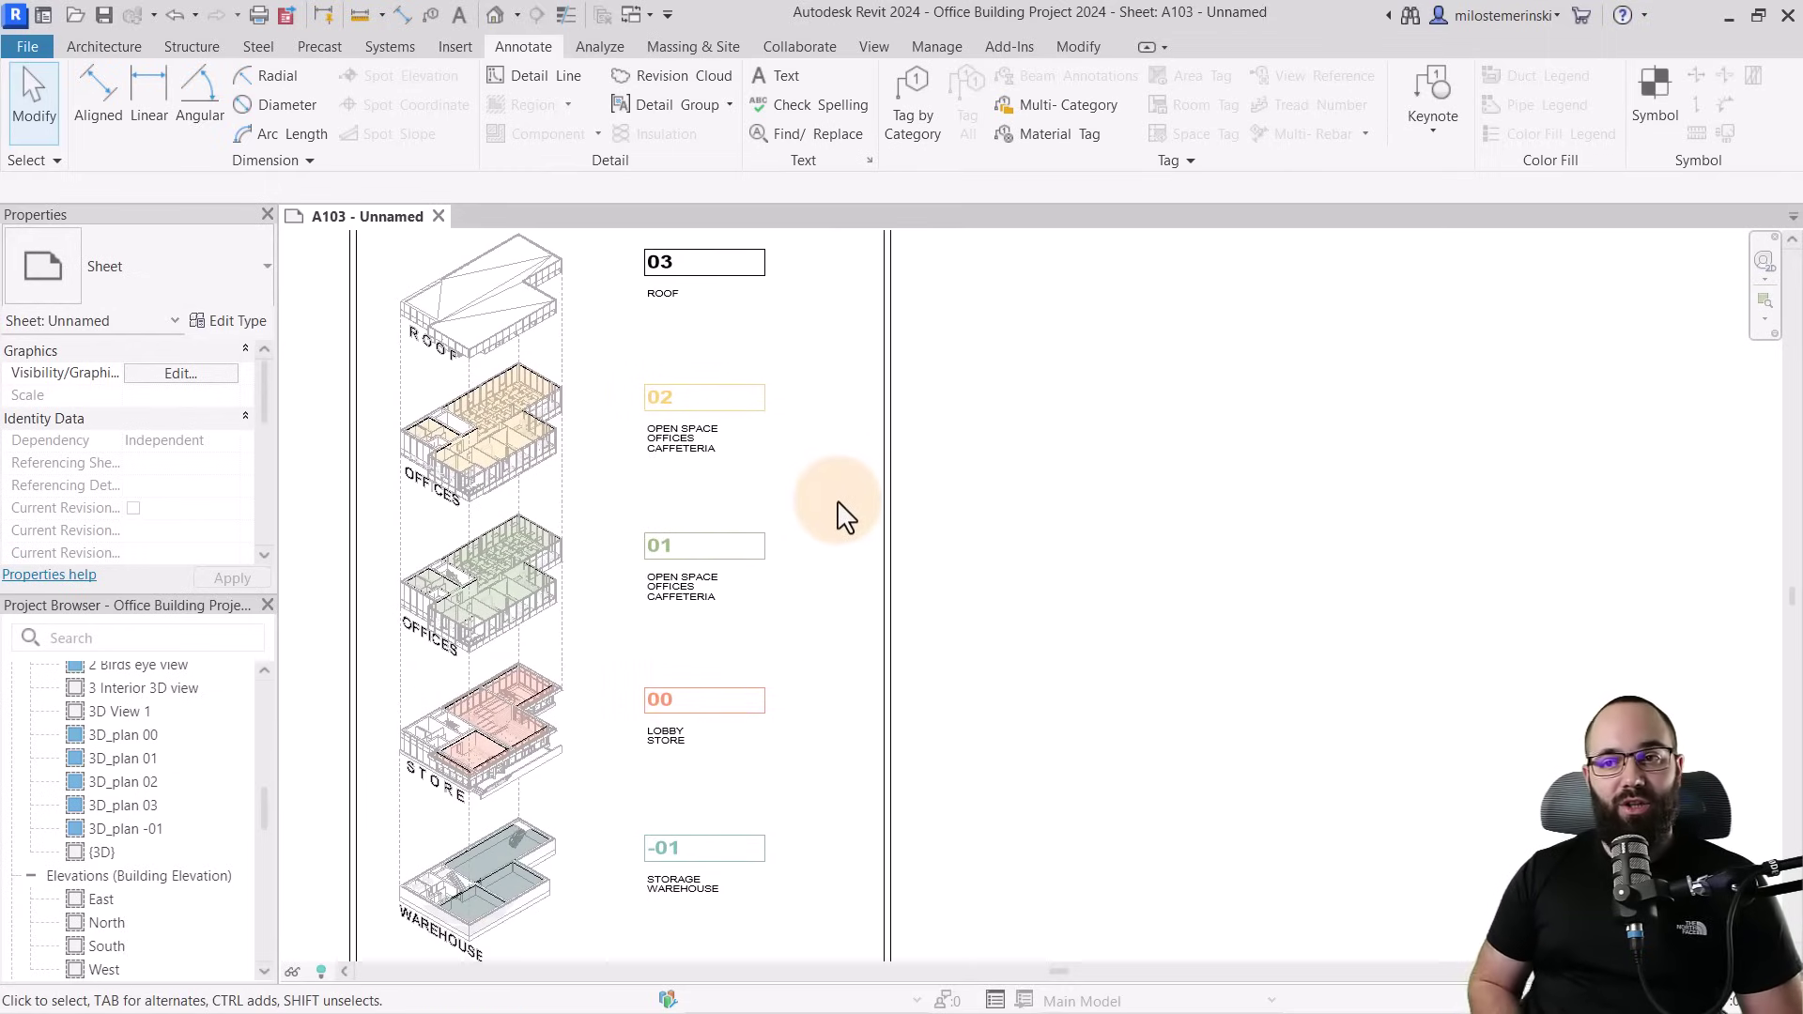